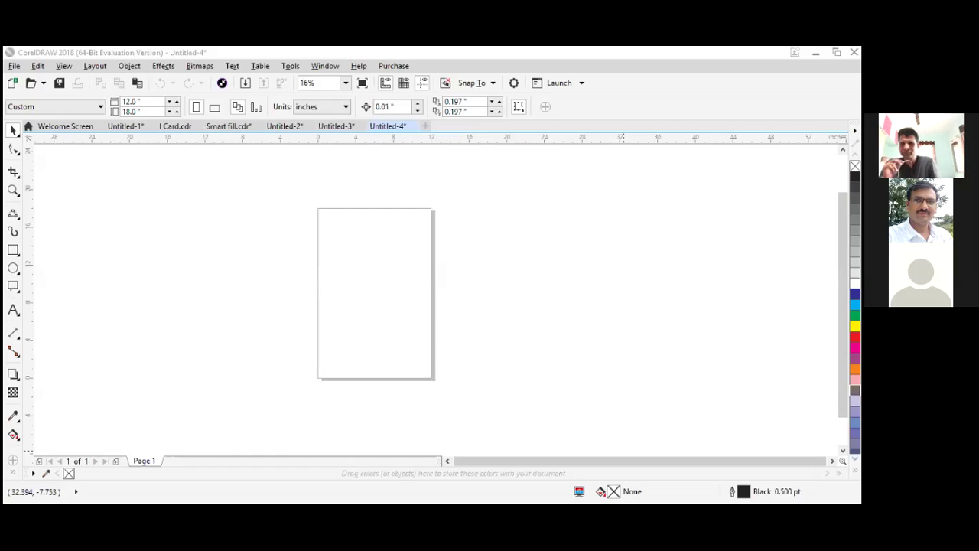
Switch to the browser, search the Get Into PC site for "coreldraw" and look over the available versions
{"action": "key", "text": "alt+Tab"}
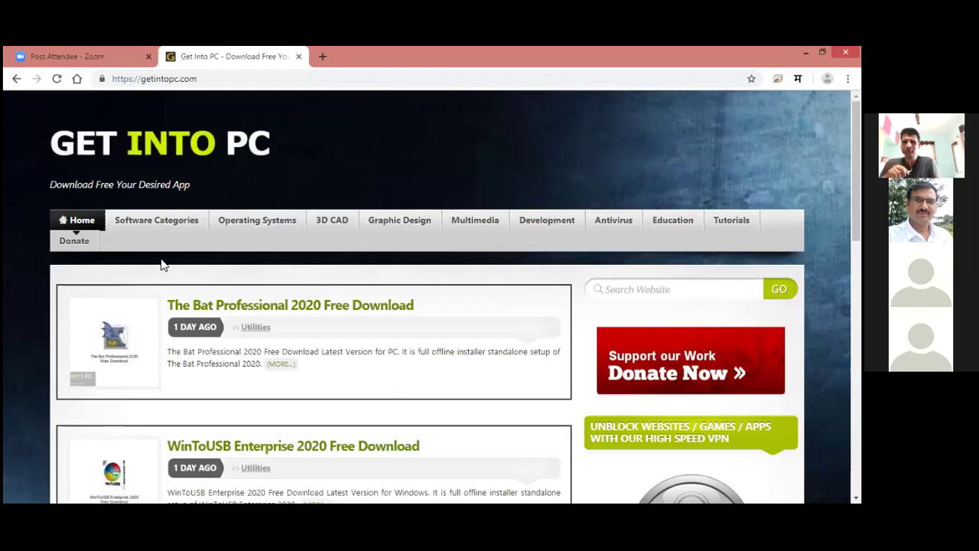
{"action": "scroll", "coordinate": [663, 298], "scroll_direction": "down", "scroll_amount": 1}
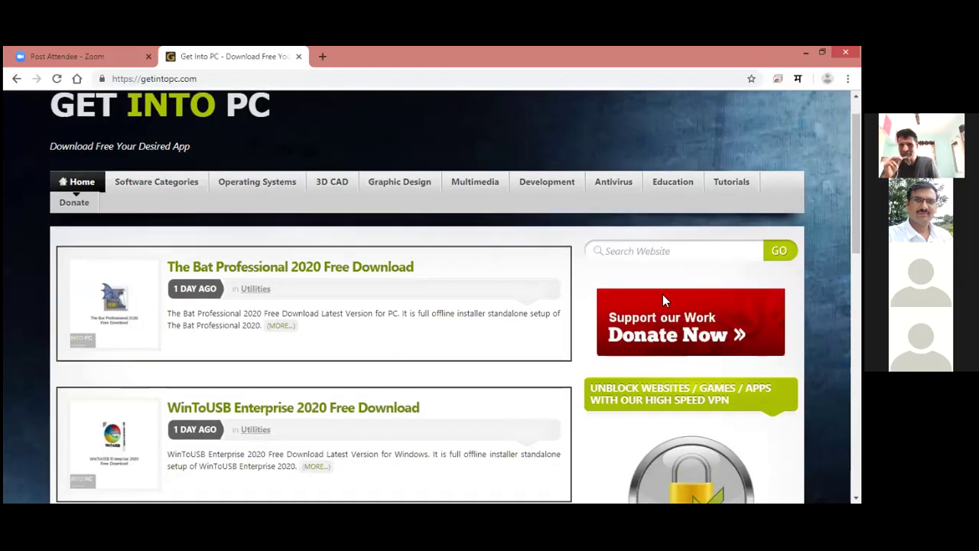
{"action": "scroll", "coordinate": [663, 298], "scroll_direction": "down", "scroll_amount": 1}
{"action": "left_click", "coordinate": [623, 224]}
{"action": "type", "text": "core"}
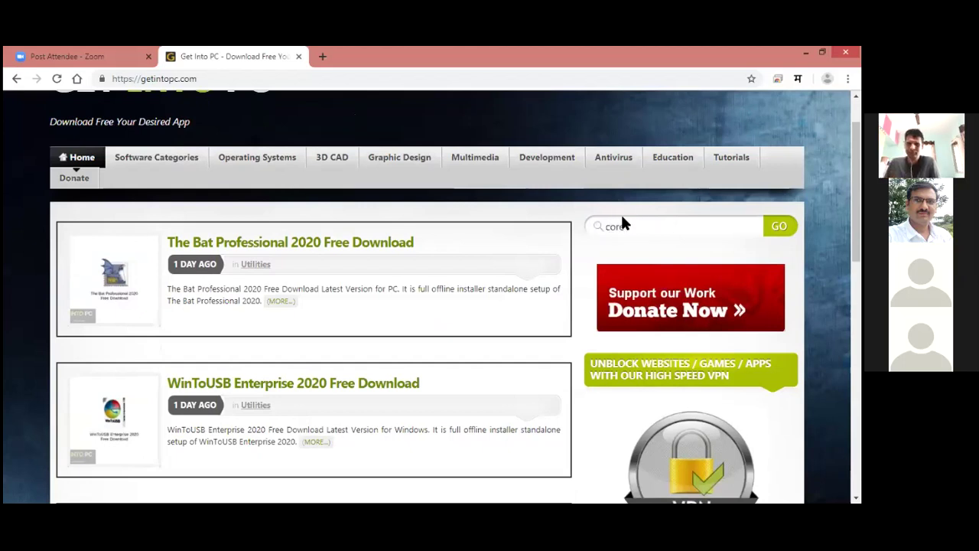
{"action": "type", "text": "ldraw"}
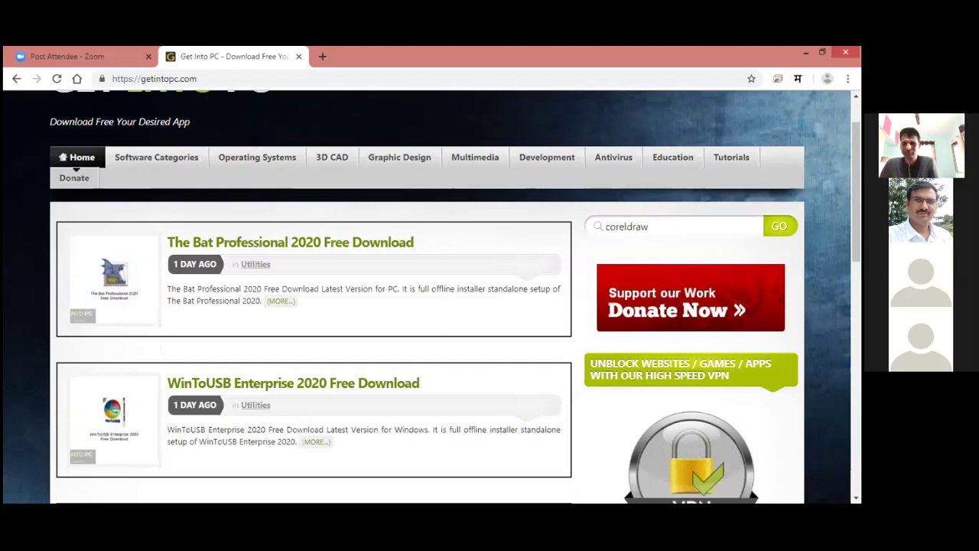
{"action": "key", "text": "Return"}
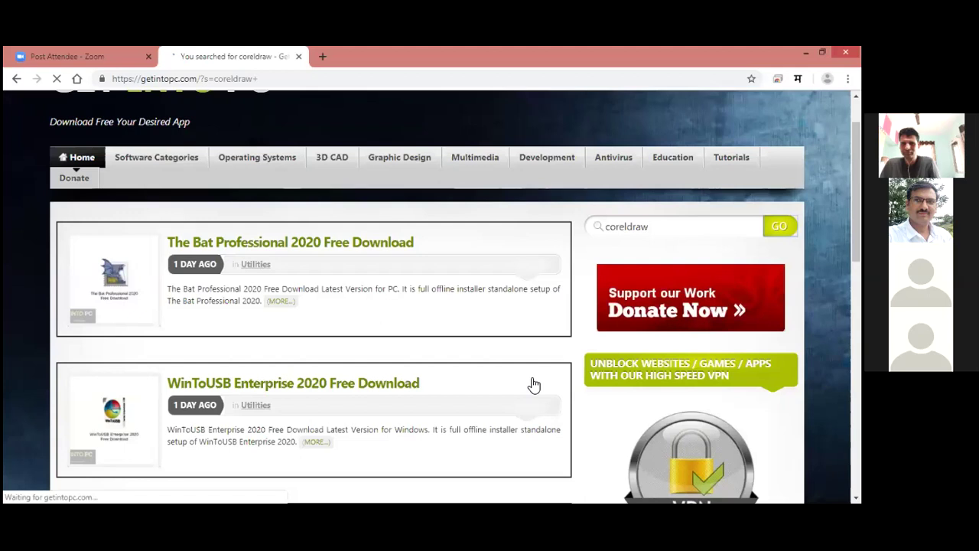
{"action": "scroll", "coordinate": [398, 369], "scroll_direction": "down", "scroll_amount": 3}
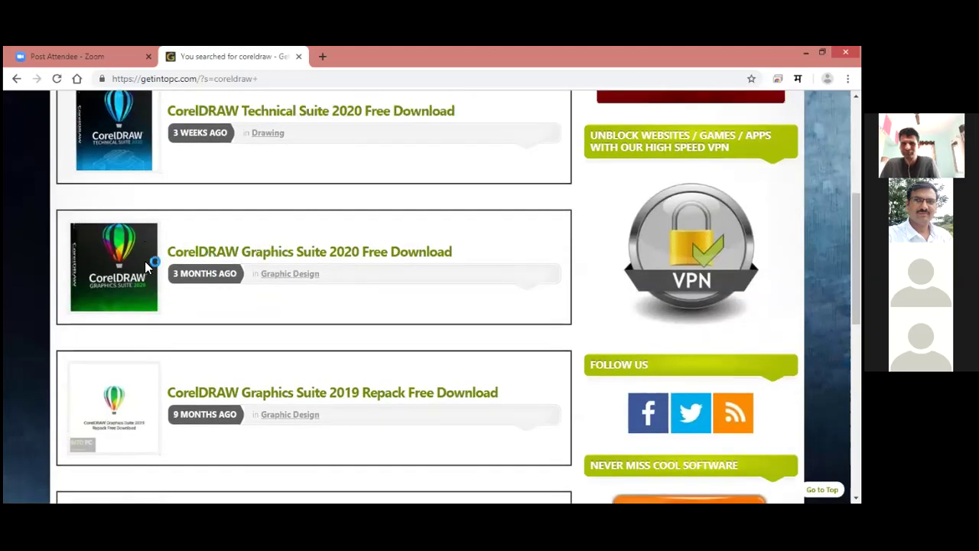
{"action": "scroll", "coordinate": [232, 277], "scroll_direction": "up", "scroll_amount": 1}
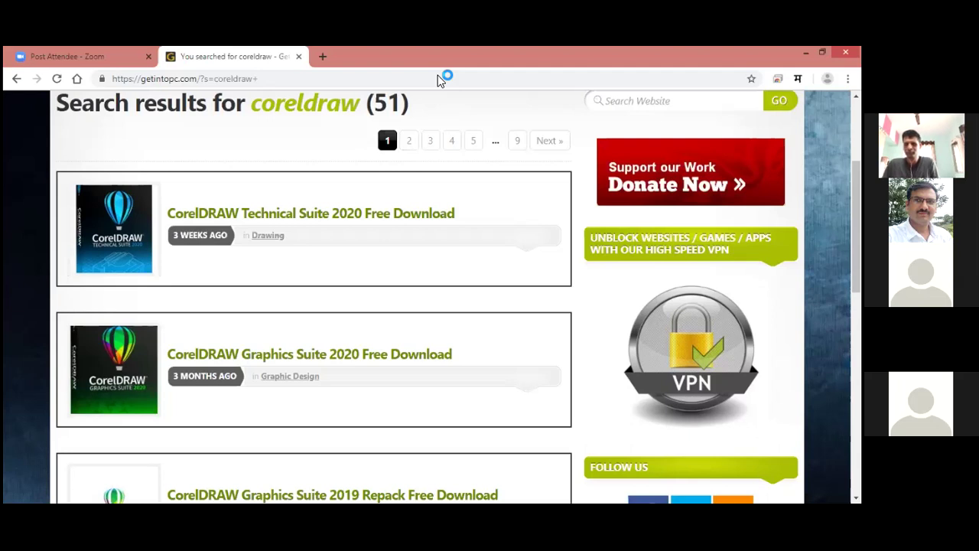
Switch back to CorelDRAW, view the Untitled-1 drawing and return to the blank Untitled-4 document
{"action": "key", "text": "alt+Tab"}
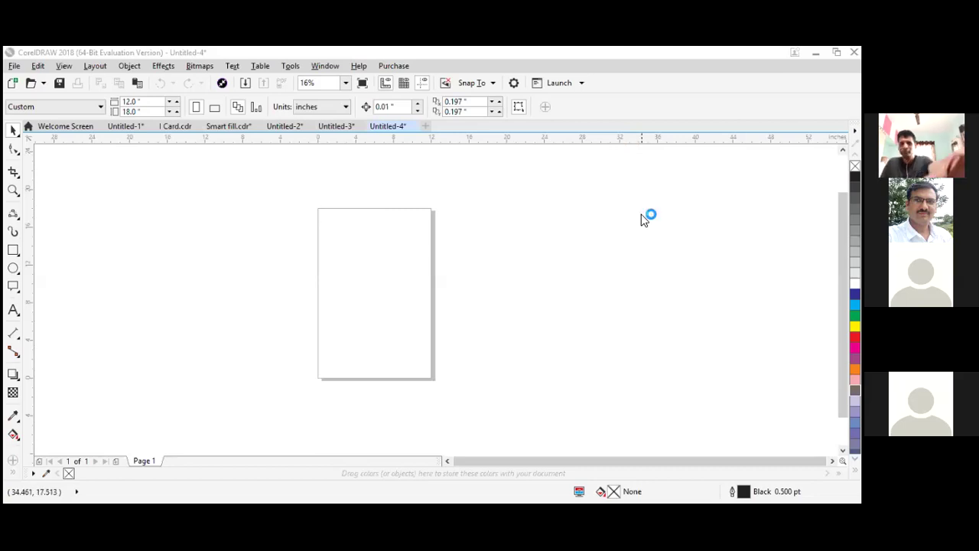
{"action": "left_click_drag", "start_coordinate": [116, 178], "coordinate": [364, 308]}
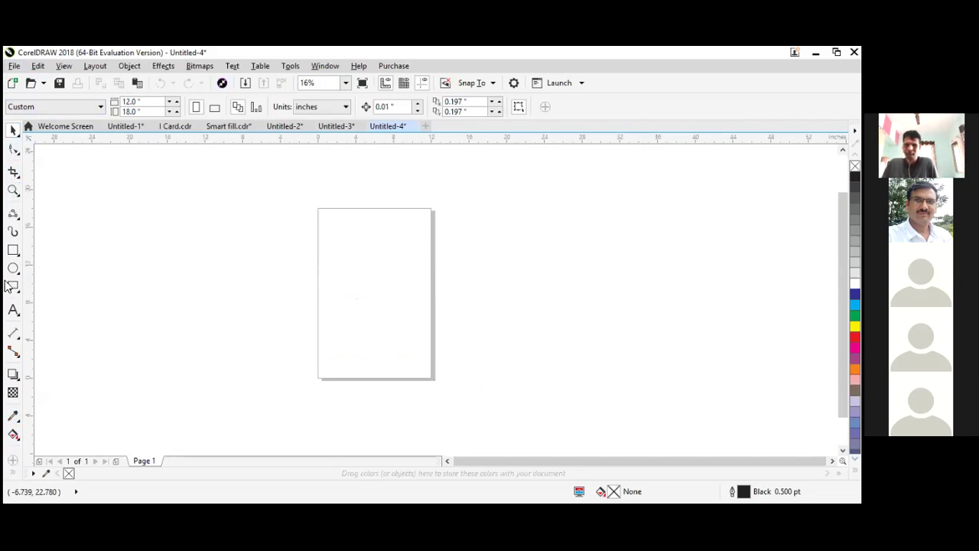
{"action": "left_click", "coordinate": [59, 128]}
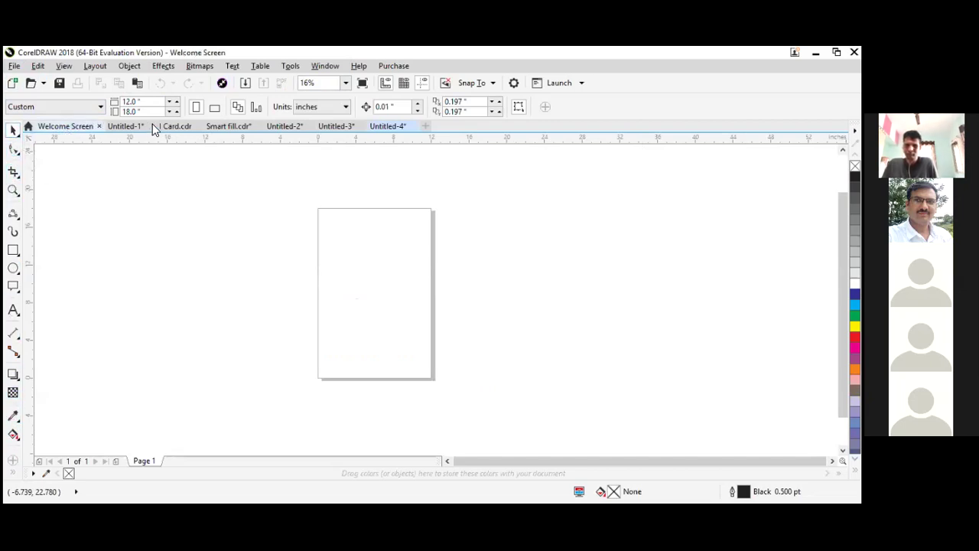
{"action": "left_click", "coordinate": [133, 127]}
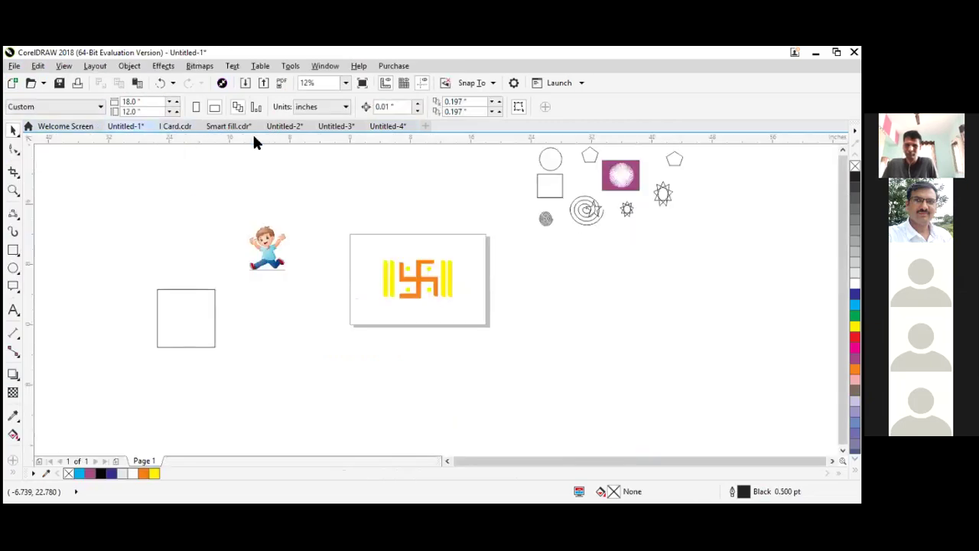
{"action": "left_click", "coordinate": [387, 127]}
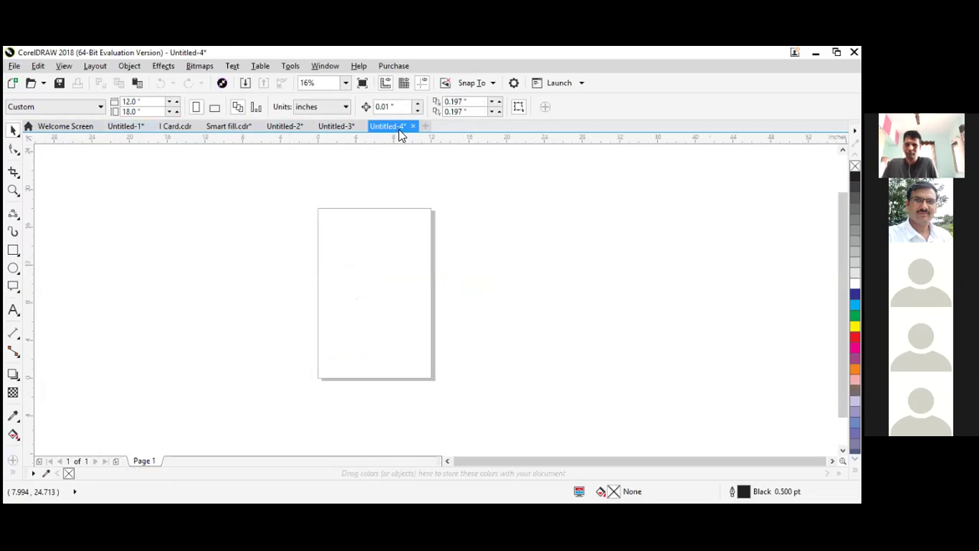
{"action": "left_click_drag", "start_coordinate": [273, 196], "coordinate": [525, 374]}
{"action": "left_click_drag", "start_coordinate": [267, 188], "coordinate": [543, 405]}
{"action": "left_click_drag", "start_coordinate": [221, 192], "coordinate": [543, 424]}
{"action": "scroll", "coordinate": [358, 363], "scroll_direction": "up", "scroll_amount": 1}
{"action": "scroll", "coordinate": [352, 324], "scroll_direction": "down", "scroll_amount": 1}
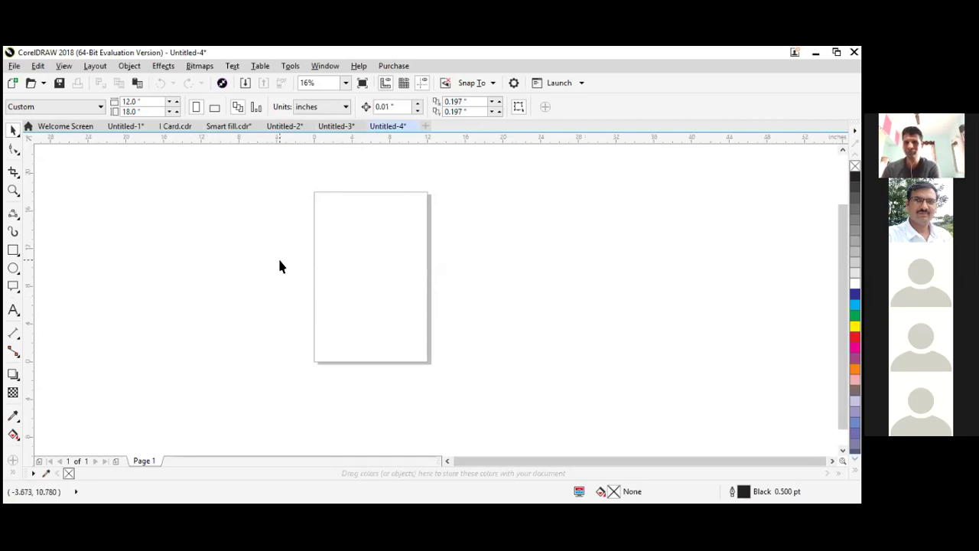
{"action": "left_click_drag", "start_coordinate": [273, 189], "coordinate": [497, 374]}
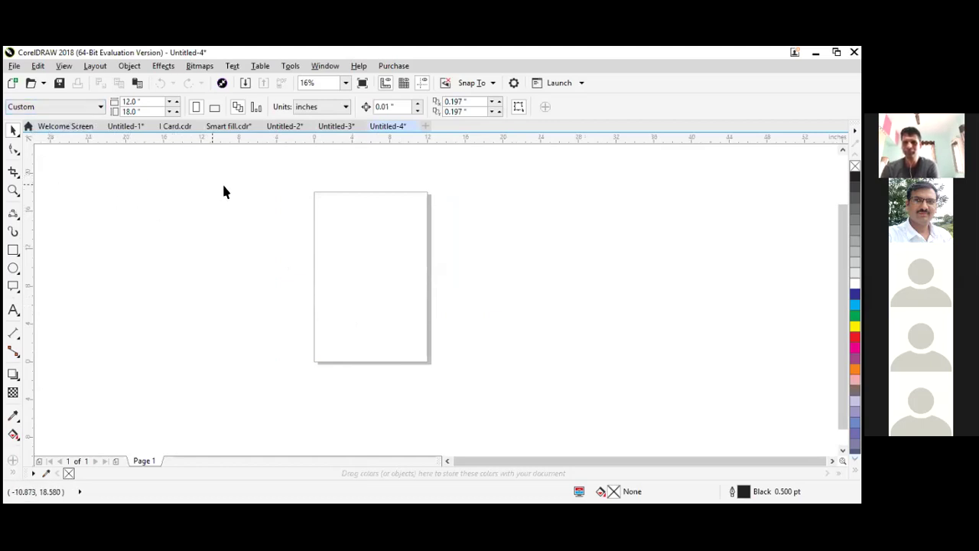
{"action": "left_click_drag", "start_coordinate": [223, 183], "coordinate": [555, 411]}
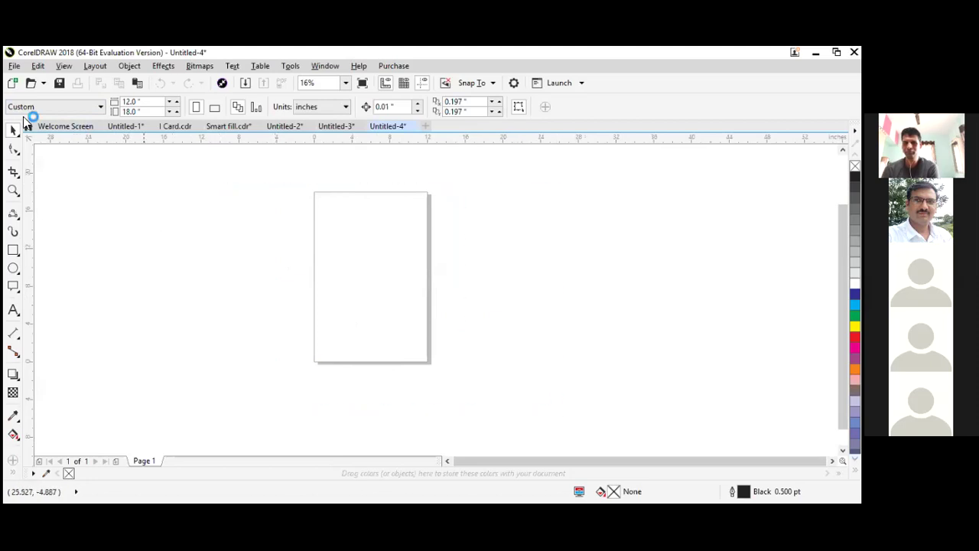
{"action": "left_click_drag", "start_coordinate": [231, 182], "coordinate": [548, 391]}
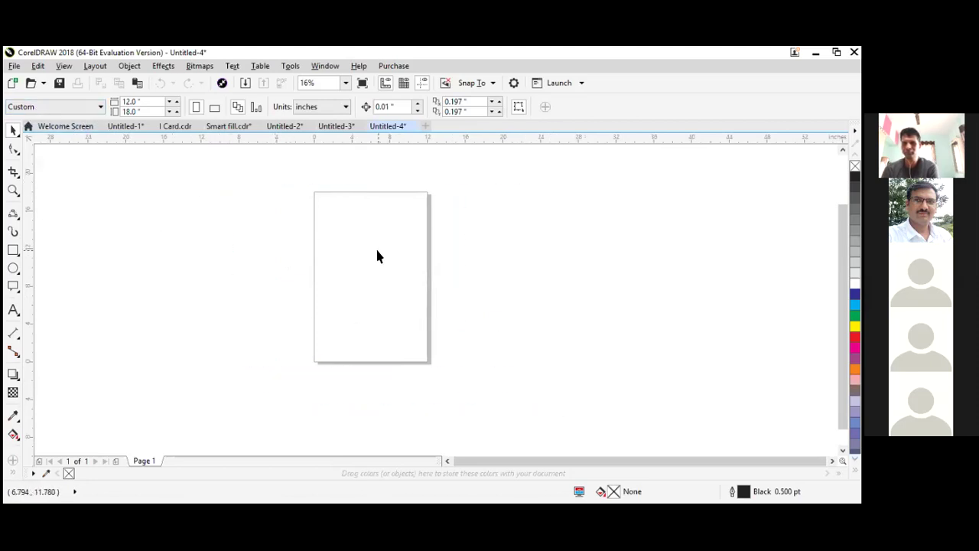
Set the page size of the Untitled-4 document to Letter
{"action": "left_click", "coordinate": [76, 106]}
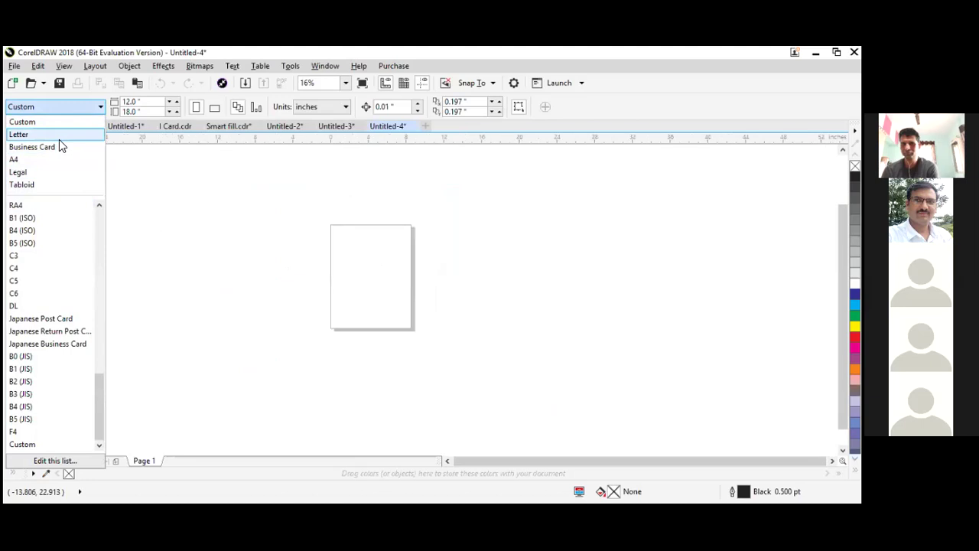
{"action": "left_click", "coordinate": [59, 140]}
{"action": "scroll", "coordinate": [397, 330], "scroll_direction": "up", "scroll_amount": 1}
{"action": "scroll", "coordinate": [372, 308], "scroll_direction": "down", "scroll_amount": 1}
{"action": "left_click_drag", "start_coordinate": [282, 191], "coordinate": [411, 304]}
{"action": "scroll", "coordinate": [411, 303], "scroll_direction": "up", "scroll_amount": 1}
{"action": "scroll", "coordinate": [324, 286], "scroll_direction": "down", "scroll_amount": 1}
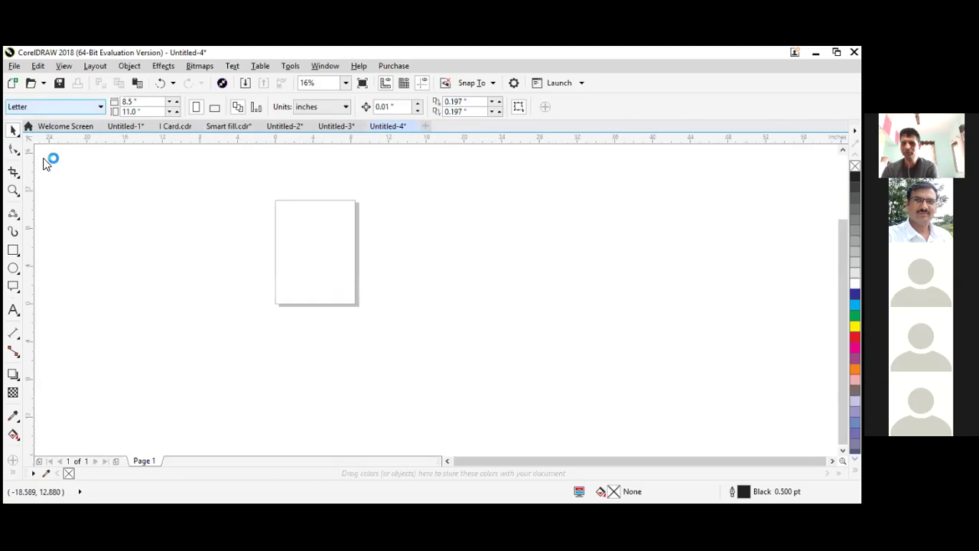
Set the page size of the Untitled-4 document to A4
{"action": "left_click_drag", "start_coordinate": [240, 179], "coordinate": [408, 309]}
{"action": "scroll", "coordinate": [291, 244], "scroll_direction": "up", "scroll_amount": 1}
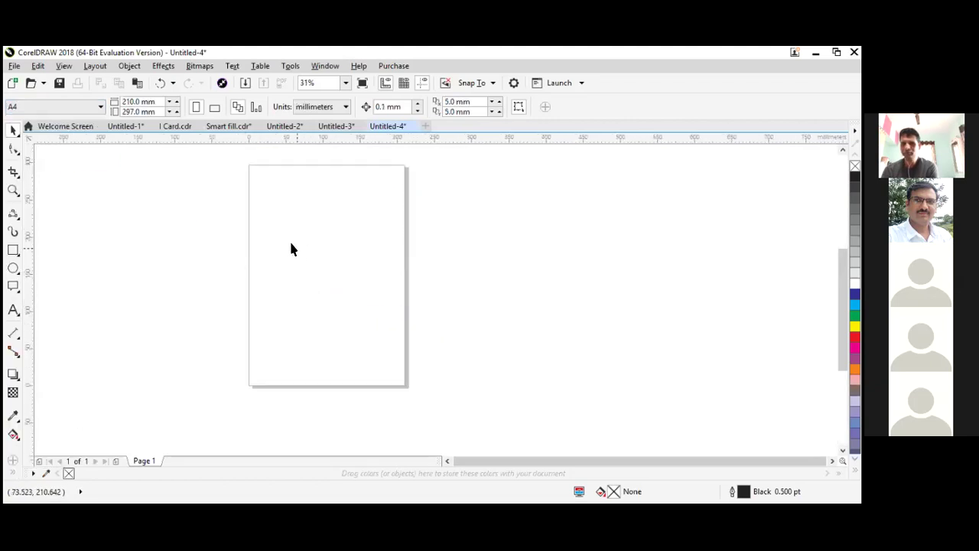
{"action": "left_click_drag", "start_coordinate": [221, 153], "coordinate": [518, 444]}
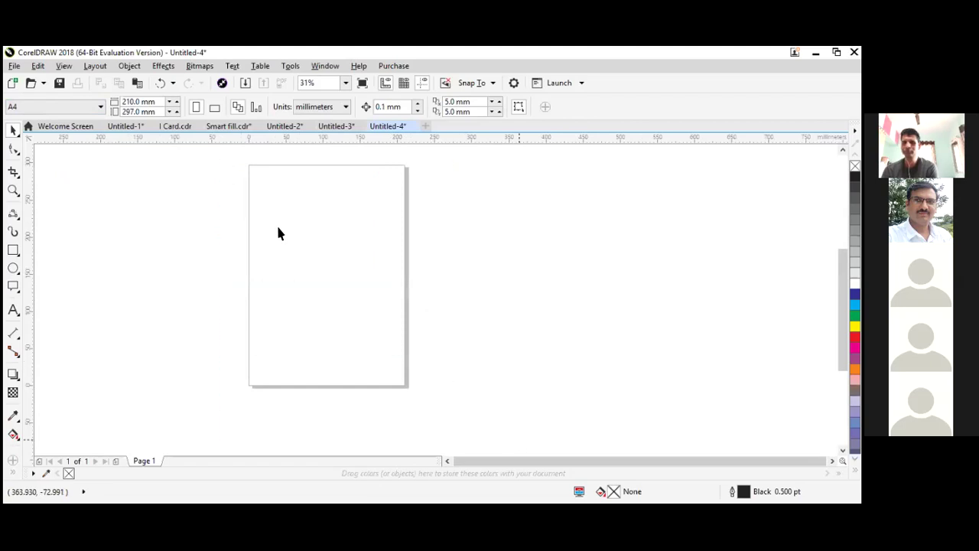
{"action": "left_click_drag", "start_coordinate": [222, 153], "coordinate": [452, 403]}
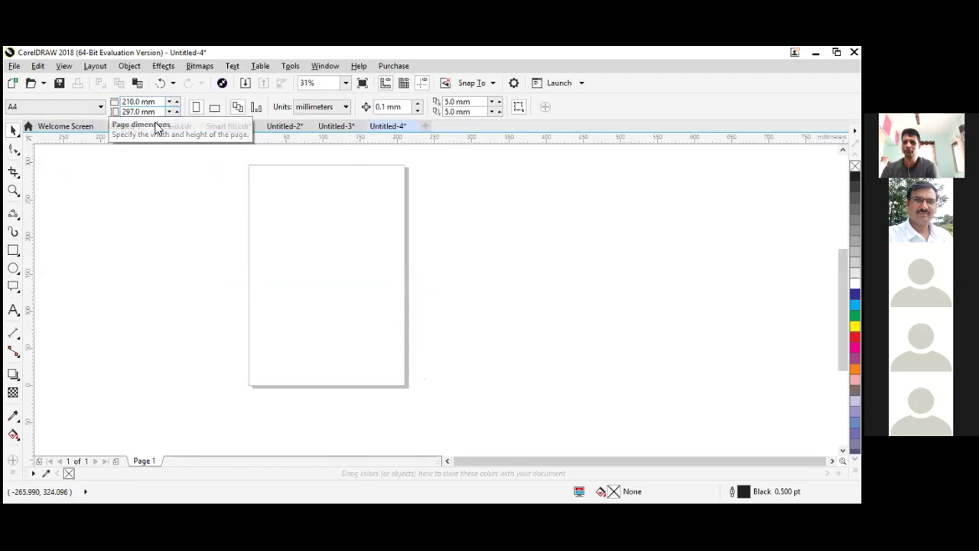
Turn the A4 page to landscape orientation and return it to portrait
{"action": "left_click", "coordinate": [206, 110]}
{"action": "left_click_drag", "start_coordinate": [180, 166], "coordinate": [516, 417]}
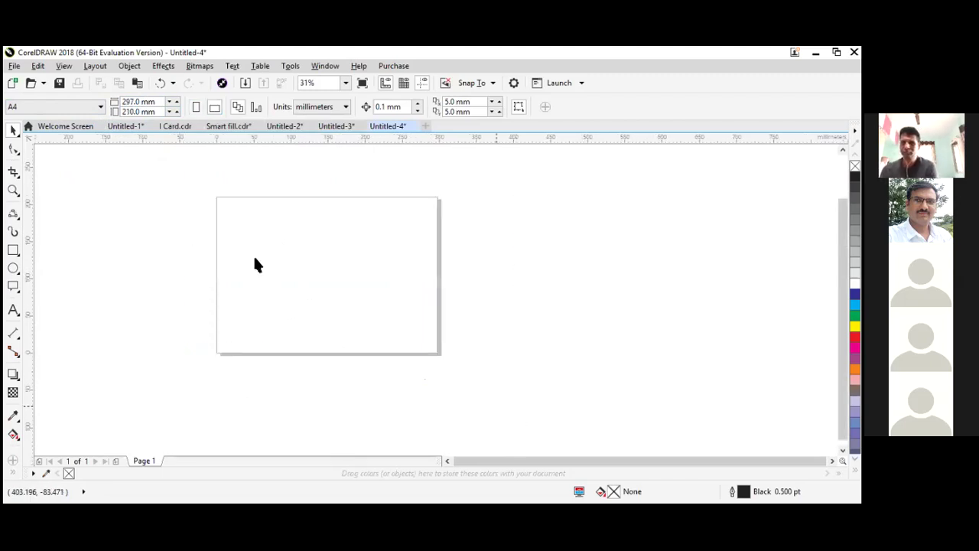
{"action": "left_click", "coordinate": [198, 108]}
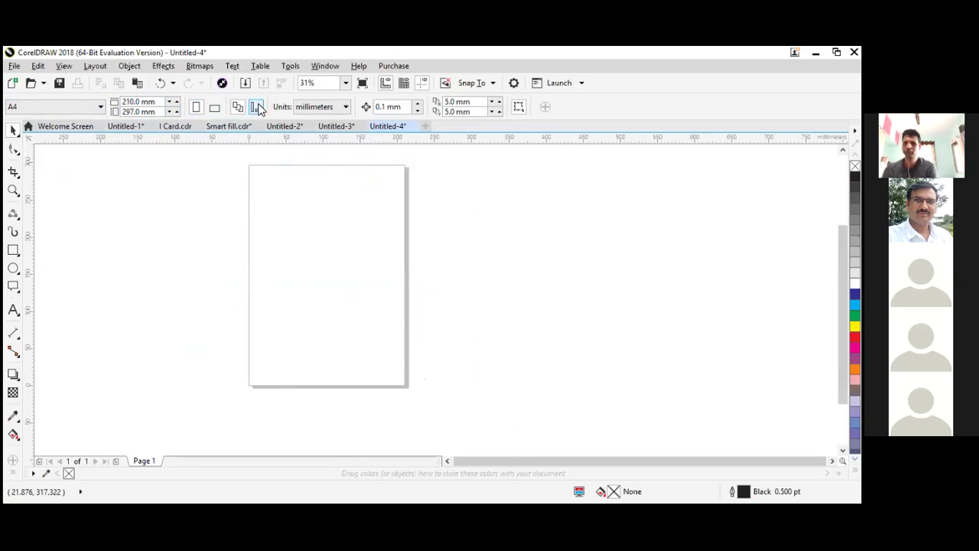
Set the drawing units of the document to millimeters
{"action": "left_click", "coordinate": [328, 115]}
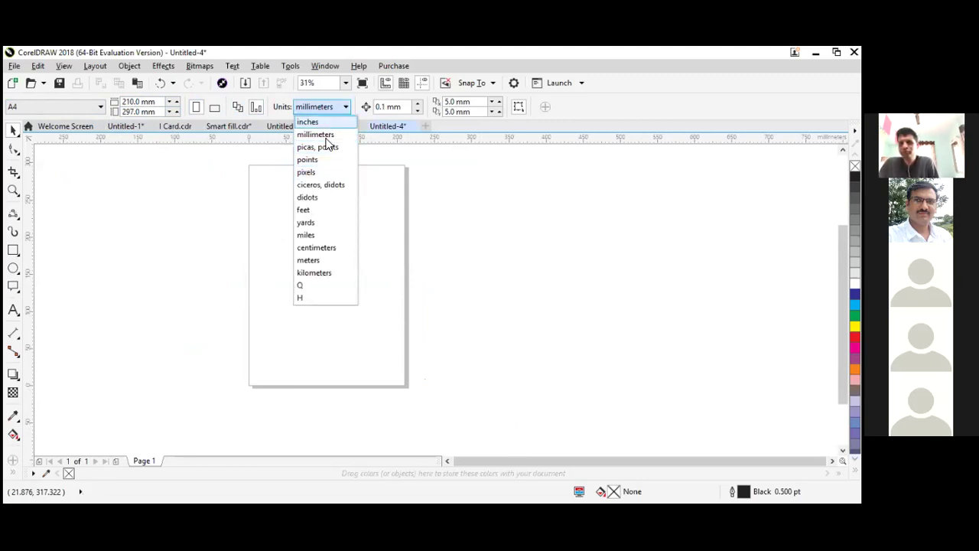
{"action": "left_click", "coordinate": [325, 139]}
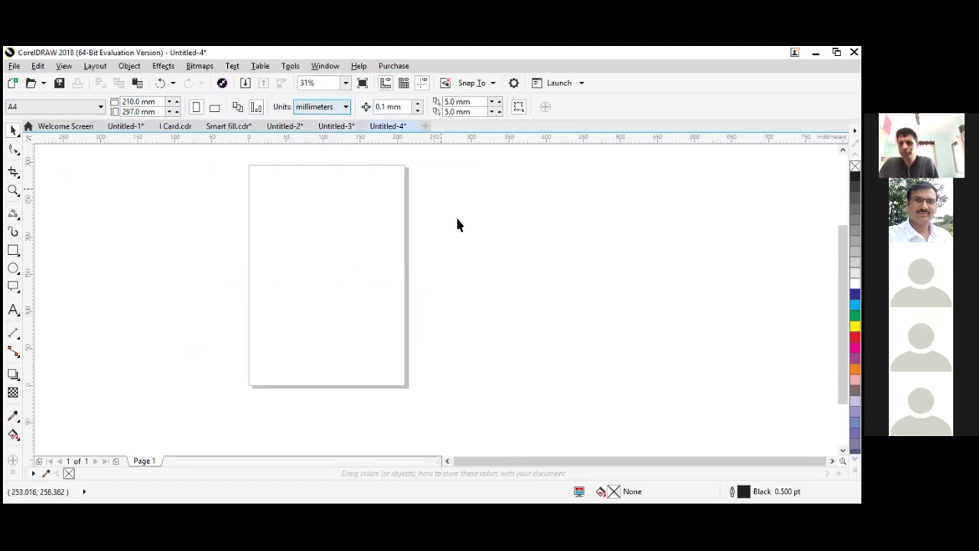
{"action": "left_click_drag", "start_coordinate": [175, 153], "coordinate": [436, 366]}
{"action": "scroll", "coordinate": [436, 366], "scroll_direction": "down", "scroll_amount": 1}
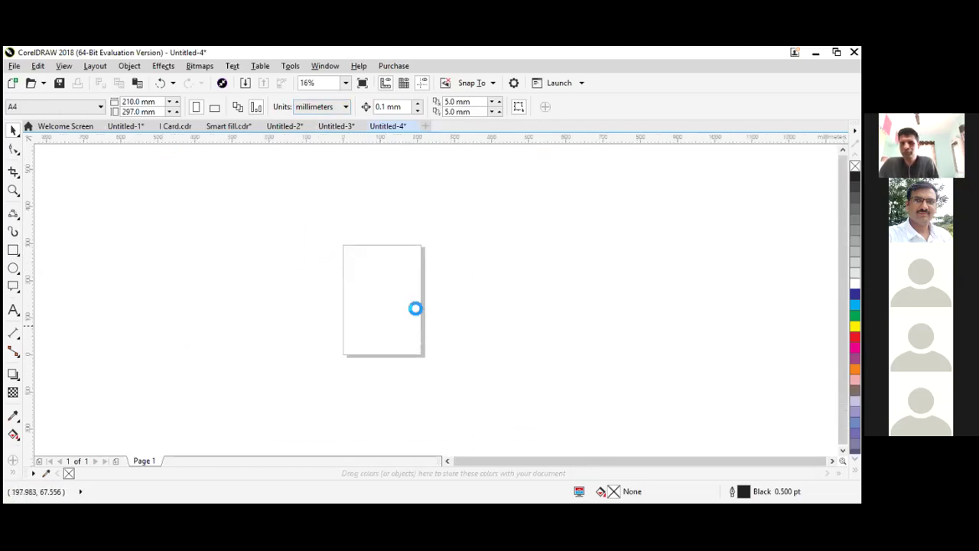
Activate the Pick tool and try a selection marquee around the empty page
{"action": "left_click", "coordinate": [17, 133]}
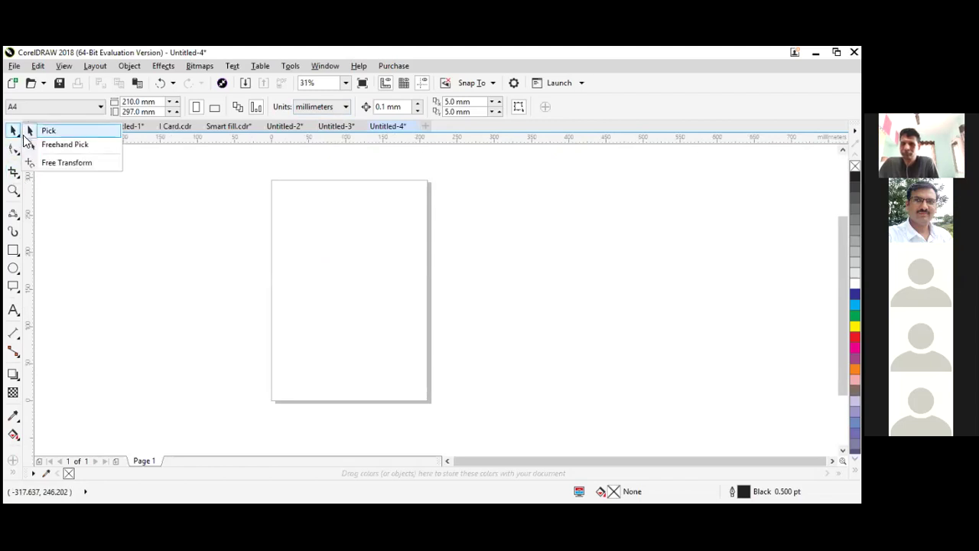
{"action": "left_click", "coordinate": [46, 129]}
{"action": "left_click_drag", "start_coordinate": [183, 153], "coordinate": [463, 404]}
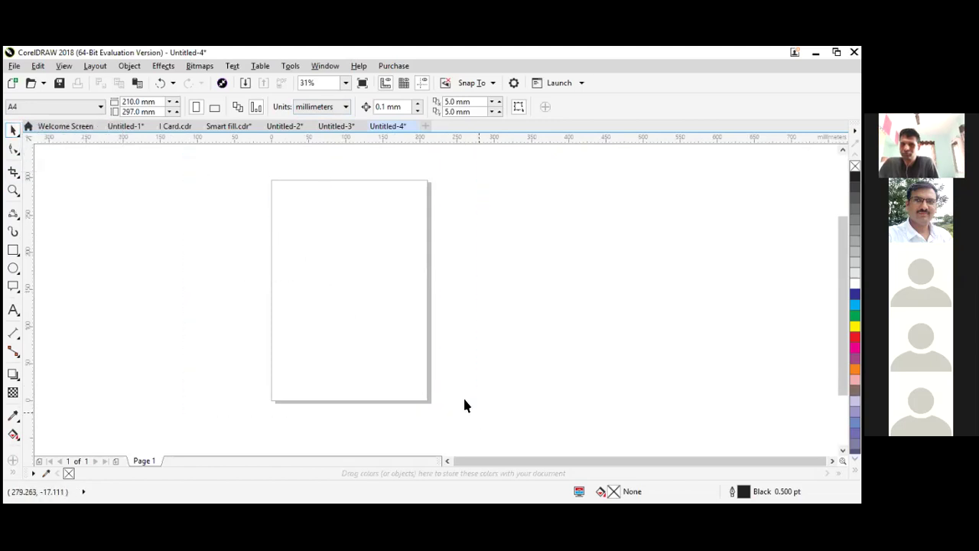
Try the Crop tool with a crop area about 528 by 264 mm over the page, and return to the Pick tool without cropping
{"action": "left_click", "coordinate": [13, 176]}
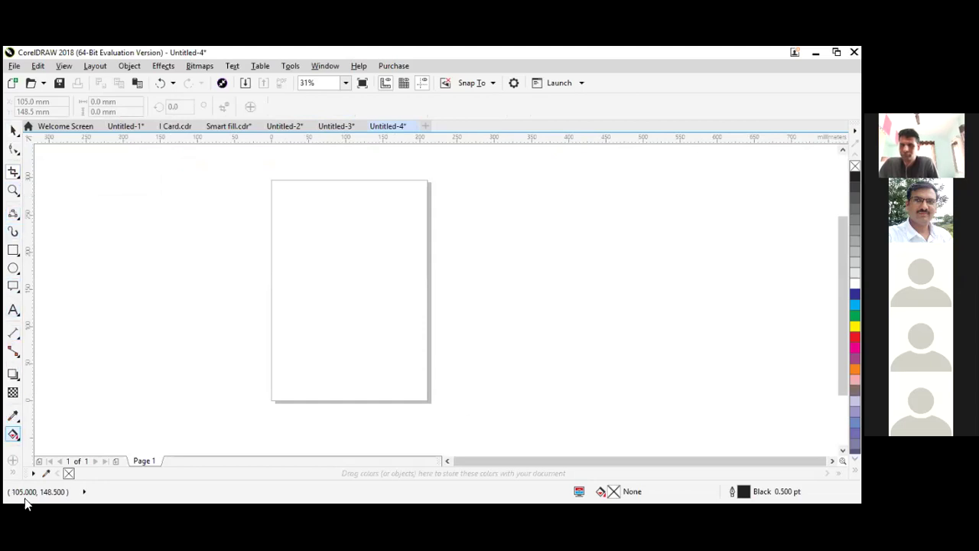
{"action": "left_click_drag", "start_coordinate": [128, 178], "coordinate": [351, 271]}
{"action": "left_click_drag", "start_coordinate": [518, 374], "coordinate": [519, 373]}
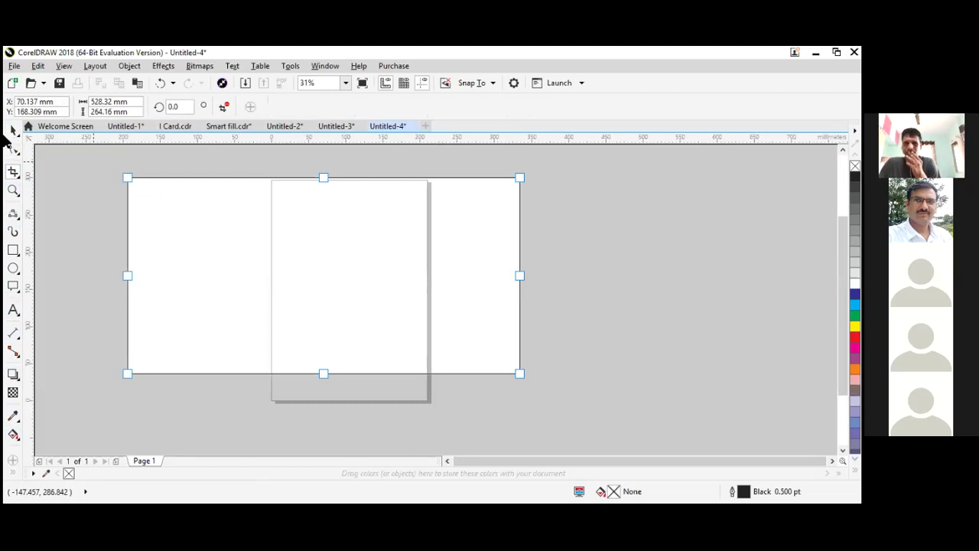
{"action": "left_click", "coordinate": [13, 130]}
{"action": "left_click_drag", "start_coordinate": [218, 166], "coordinate": [488, 402]}
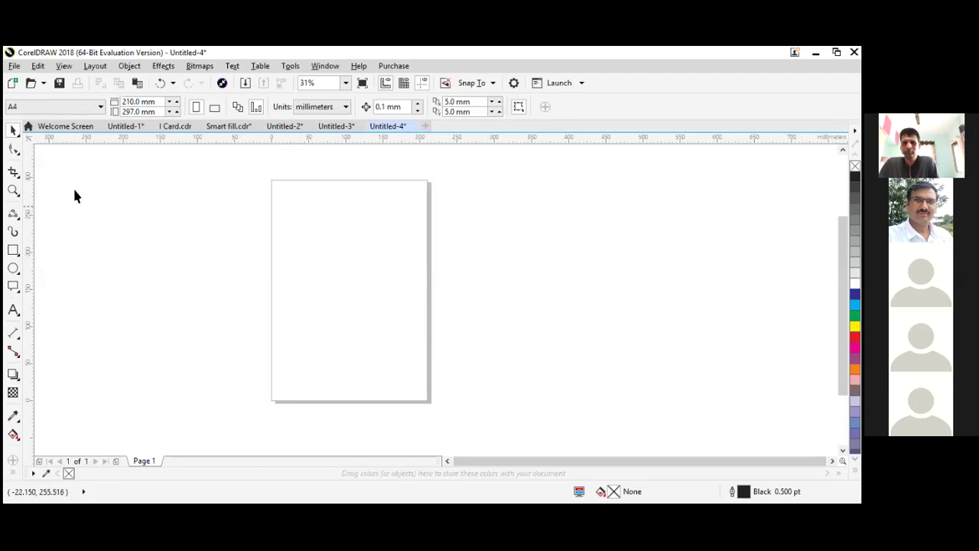
Draw a rectangle about 125 by 100 mm beside the left edge of the page and delete it
{"action": "left_click", "coordinate": [12, 252]}
{"action": "left_click_drag", "start_coordinate": [138, 216], "coordinate": [231, 292]}
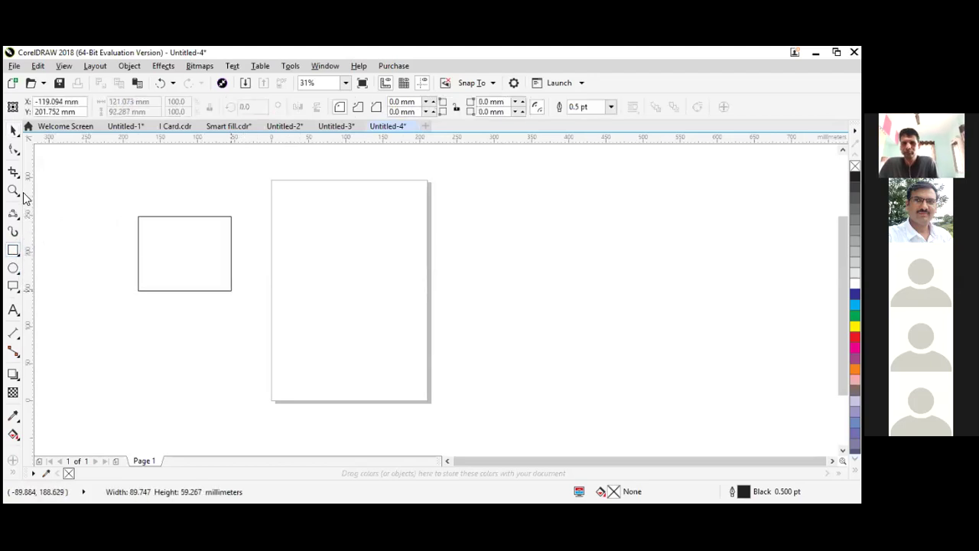
{"action": "left_click", "coordinate": [14, 131]}
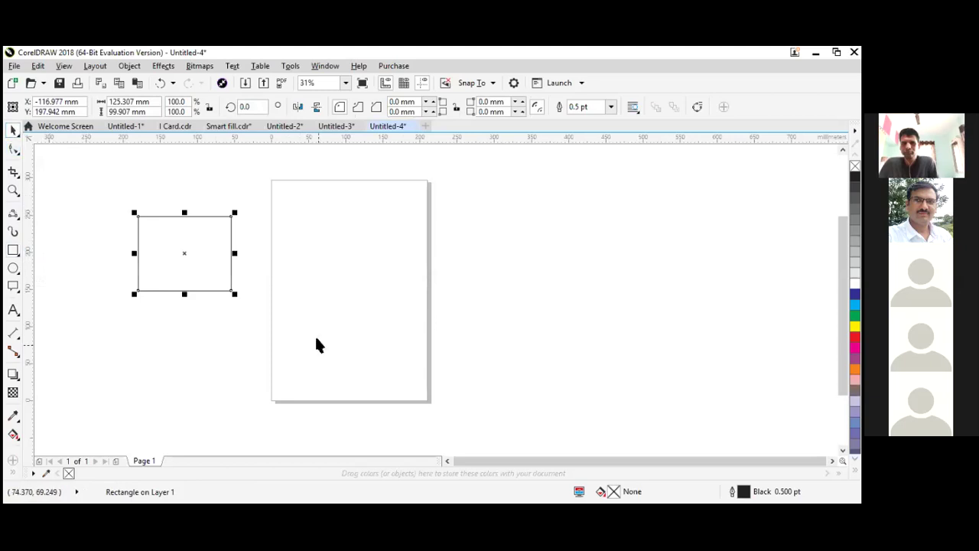
{"action": "key", "text": "Delete"}
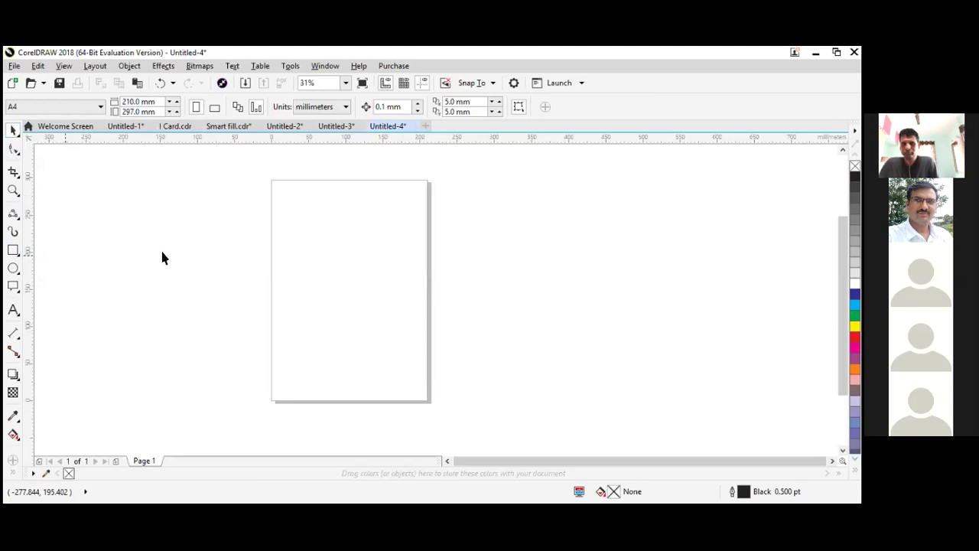
Draw a rectangle about 147 by 58 mm in the upper part of the page with the Rectangle tool
{"action": "left_click", "coordinate": [17, 254]}
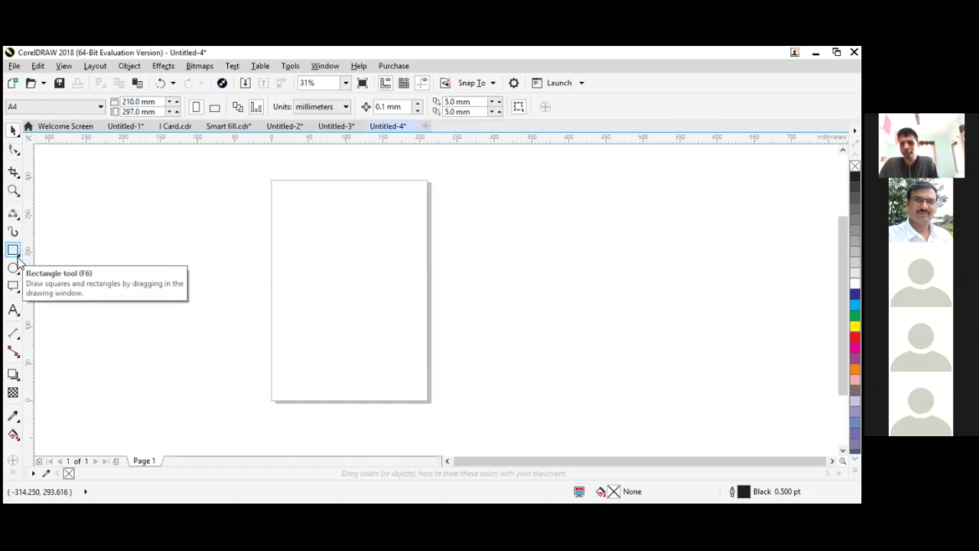
{"action": "left_click", "coordinate": [14, 255]}
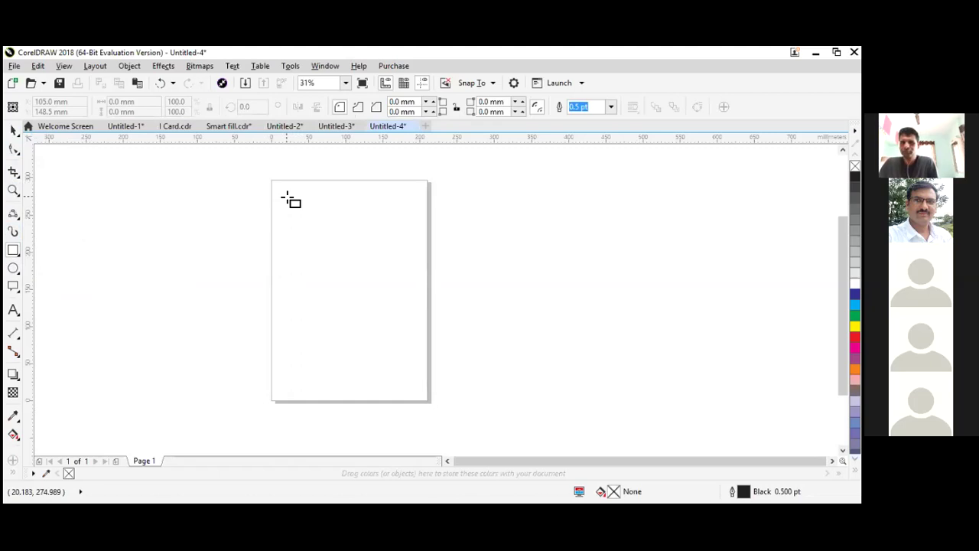
{"action": "left_click_drag", "start_coordinate": [286, 196], "coordinate": [396, 239]}
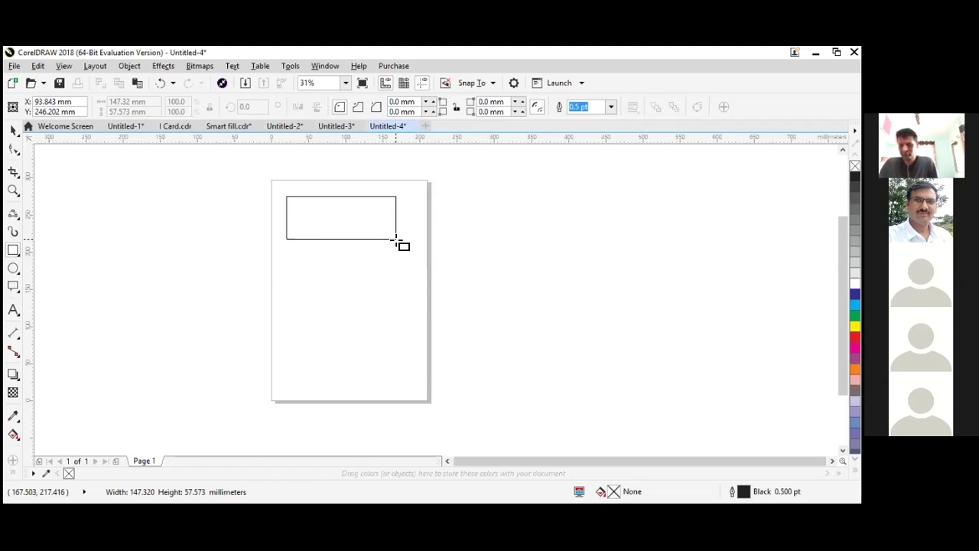
{"action": "left_click_drag", "start_coordinate": [396, 239], "coordinate": [397, 239]}
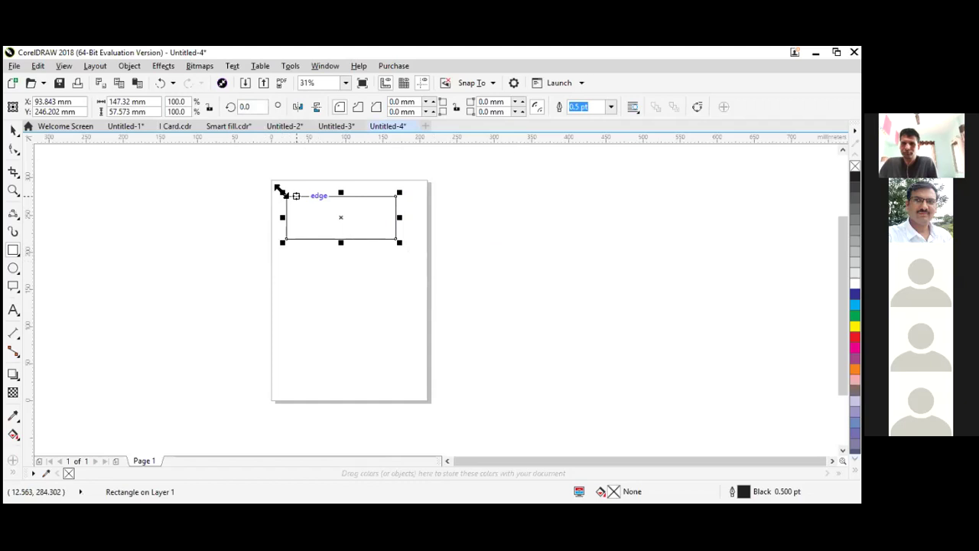
Widen the rectangle to about 158 mm, shift it slightly towards the page's right edge, and deselect it with the Pick tool
{"action": "mouse_move", "coordinate": [281, 192]}
{"action": "left_mouse_down"}
{"action": "mouse_move", "coordinate": [295, 197]}
{"action": "mouse_move", "coordinate": [269, 183]}
{"action": "left_mouse_up"}
{"action": "left_click_drag", "start_coordinate": [338, 192], "coordinate": [352, 221]}
{"action": "left_click", "coordinate": [13, 130]}
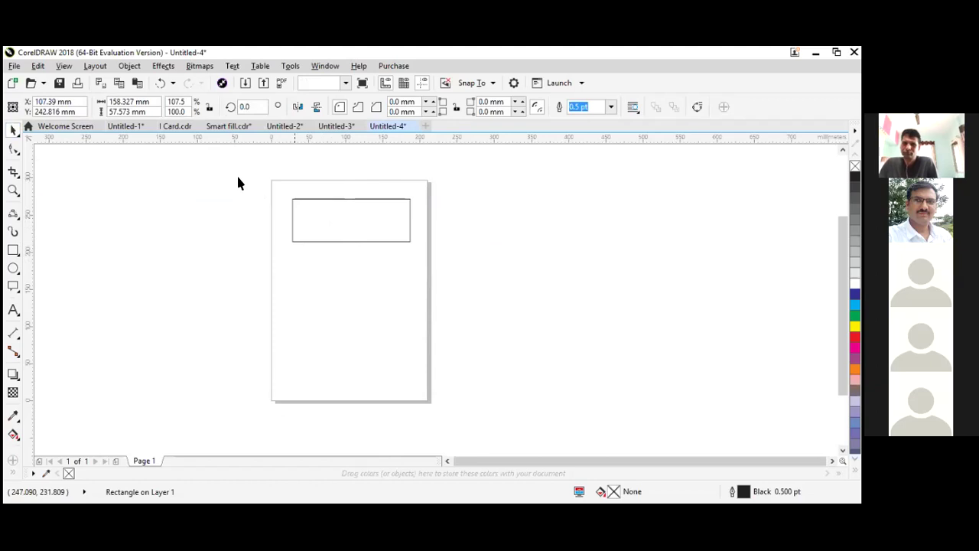
{"action": "left_click", "coordinate": [236, 174]}
Try outline widths of 3 pt, 8 pt and 10 pt on the rectangle
{"action": "left_click", "coordinate": [336, 201]}
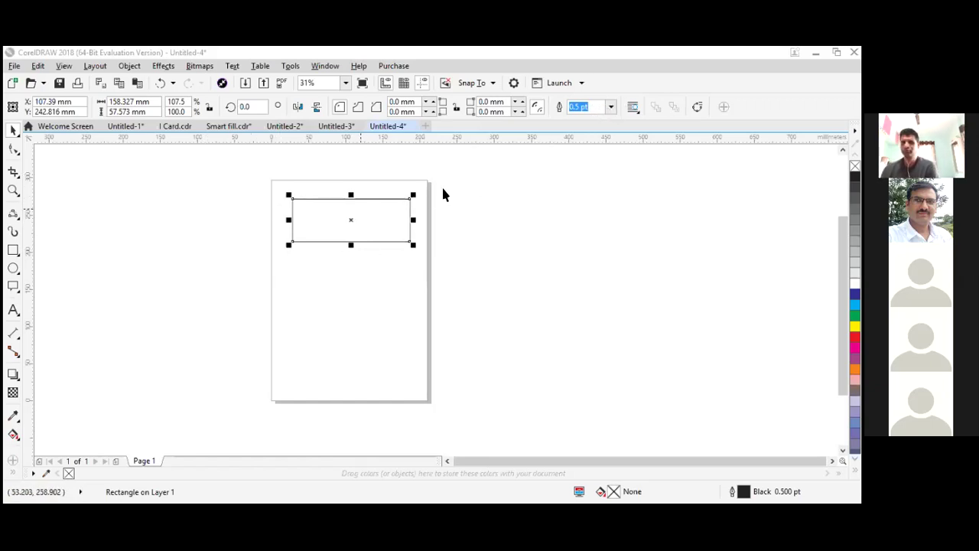
{"action": "left_click", "coordinate": [611, 107]}
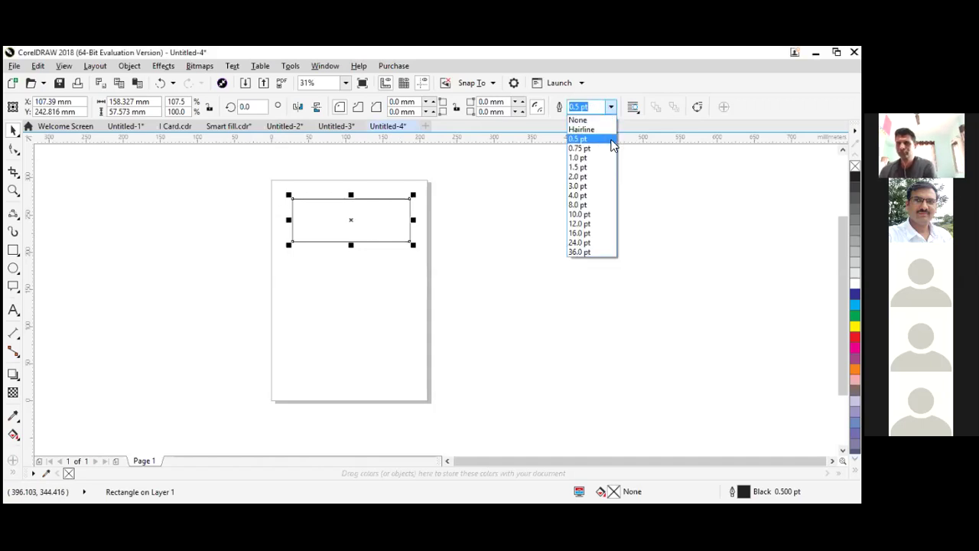
{"action": "left_click", "coordinate": [594, 189]}
{"action": "scroll", "coordinate": [444, 218], "scroll_direction": "up", "scroll_amount": 1}
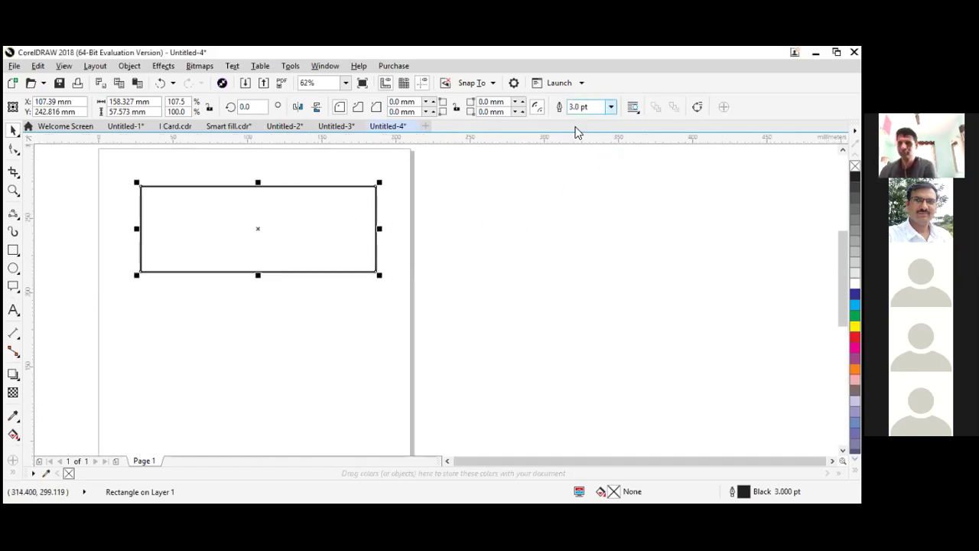
{"action": "left_click", "coordinate": [611, 107]}
{"action": "left_click", "coordinate": [594, 204]}
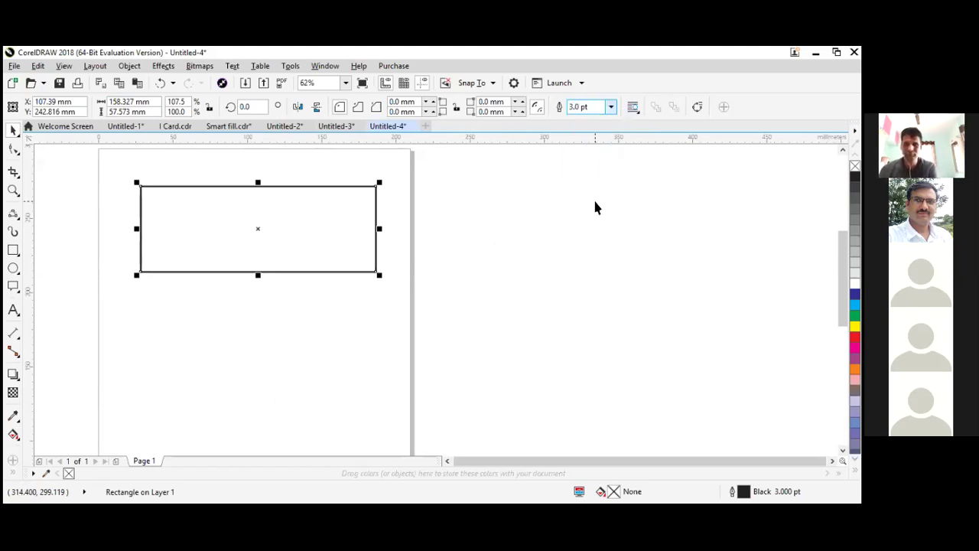
{"action": "left_click", "coordinate": [611, 107]}
{"action": "left_click", "coordinate": [581, 215]}
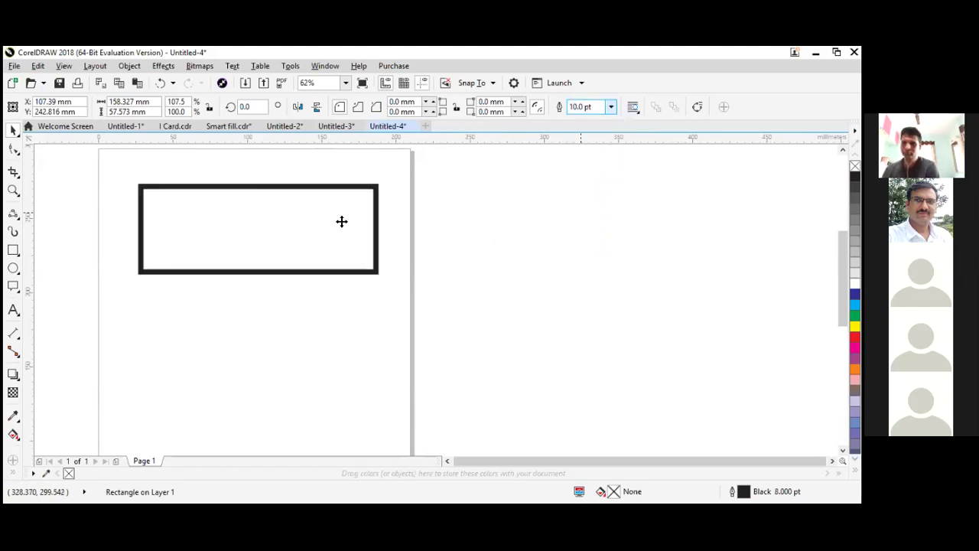
Reselect the rectangle, set its outline width to 4 pt, and deselect it
{"action": "left_click", "coordinate": [301, 256]}
{"action": "left_click_drag", "start_coordinate": [115, 167], "coordinate": [422, 292]}
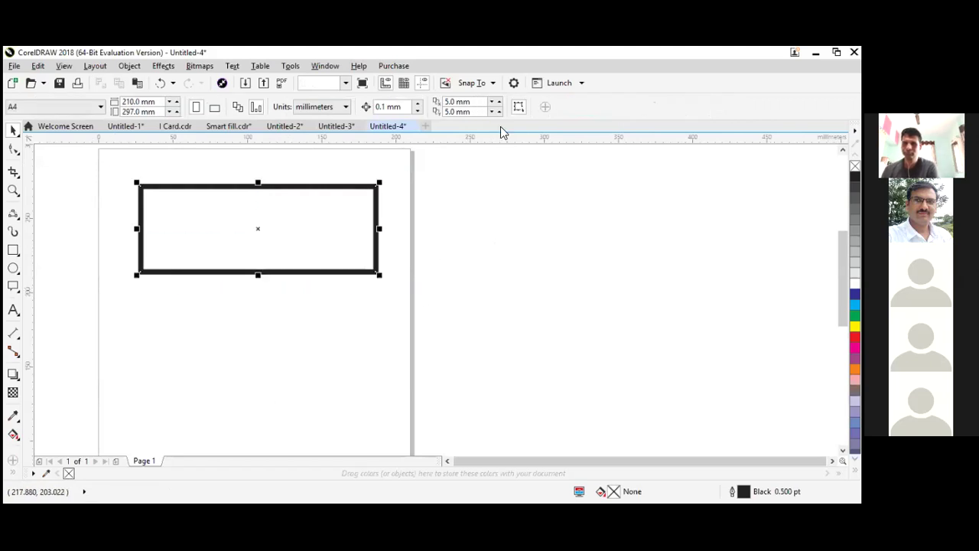
{"action": "left_click", "coordinate": [585, 107]}
{"action": "left_click", "coordinate": [610, 107]}
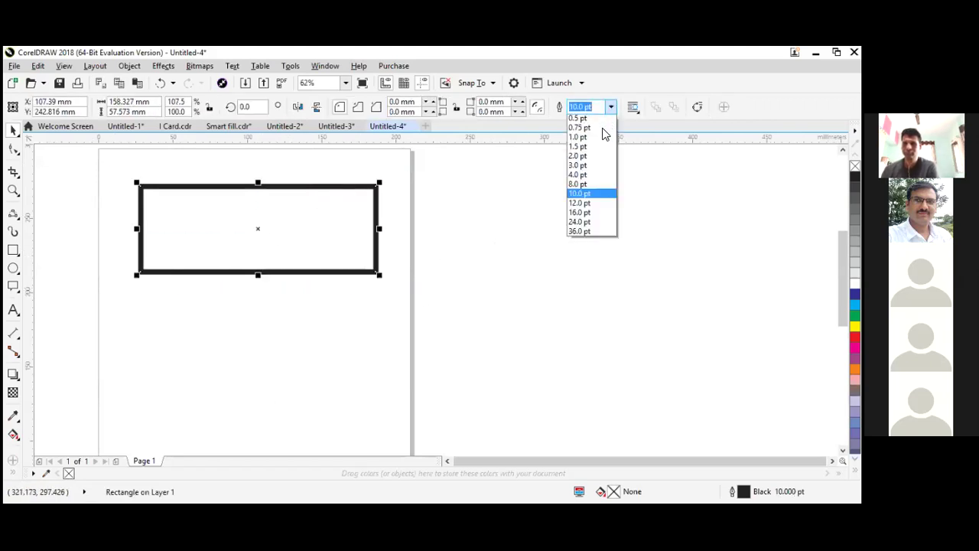
{"action": "left_click", "coordinate": [594, 194]}
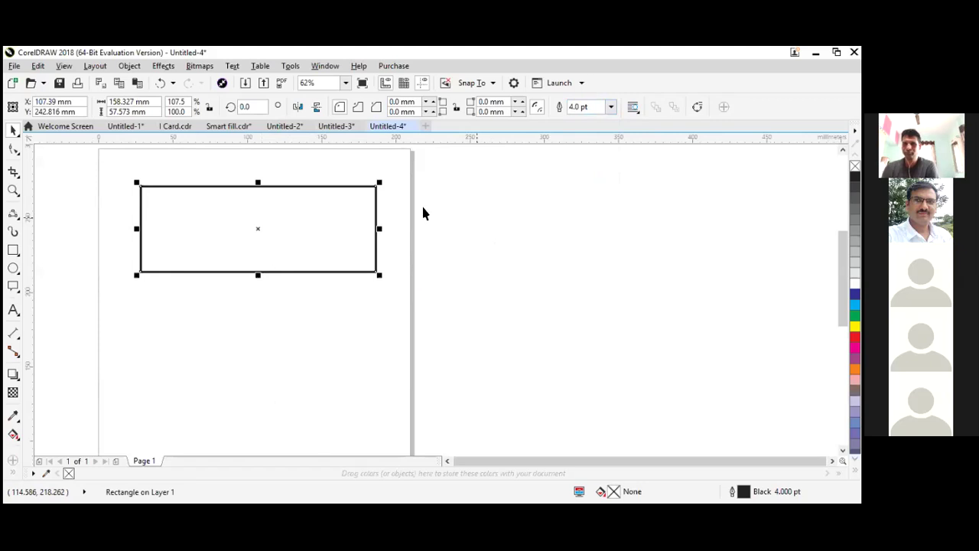
{"action": "key", "text": "Escape"}
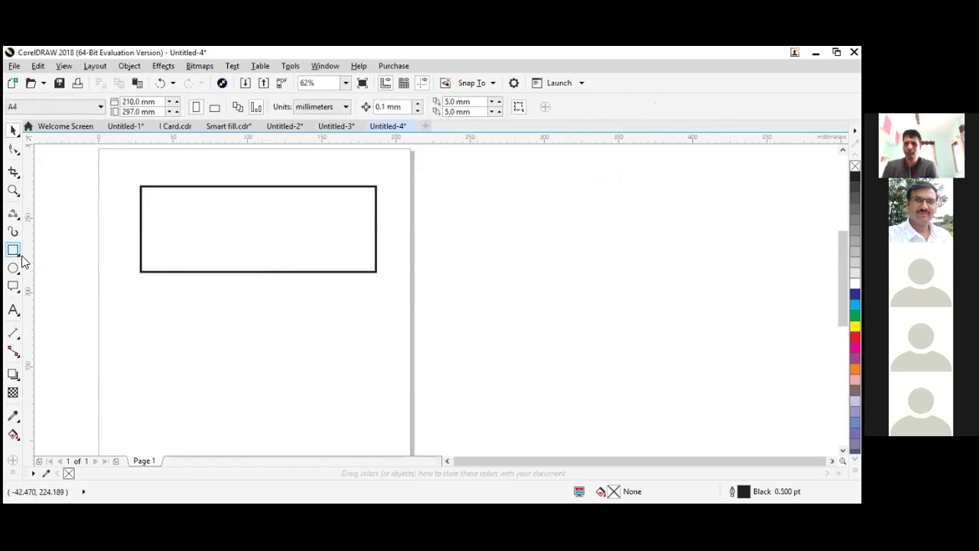
Try the 3-Point Rectangle tool with a tilted rectangle below the existing one, and delete the tilted shape
{"action": "left_click", "coordinate": [19, 257]}
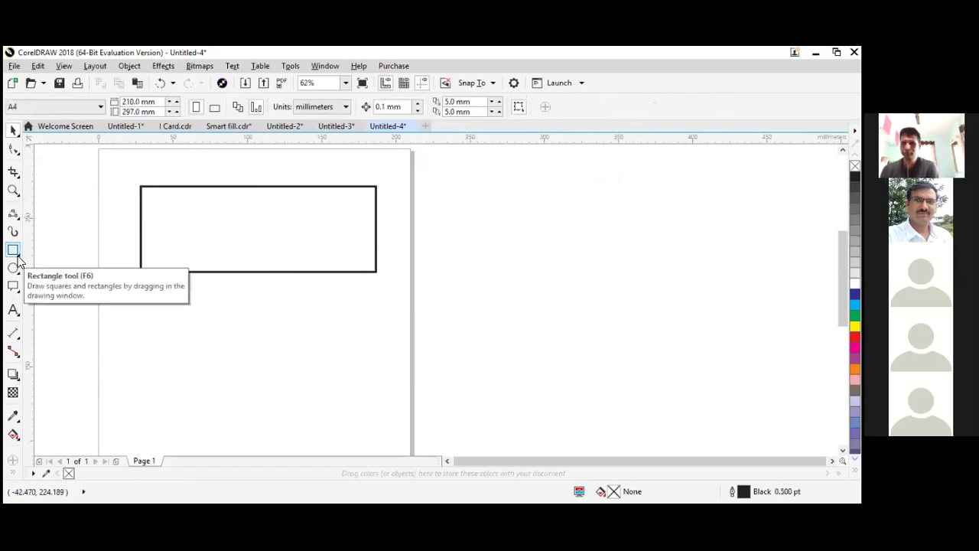
{"action": "left_click", "coordinate": [45, 264]}
{"action": "left_click_drag", "start_coordinate": [175, 299], "coordinate": [200, 362]}
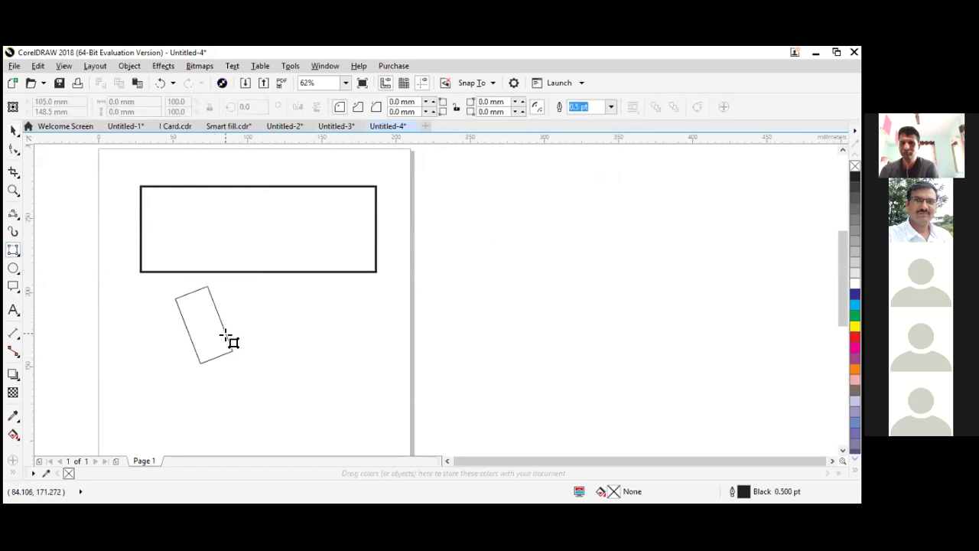
{"action": "left_click", "coordinate": [332, 308]}
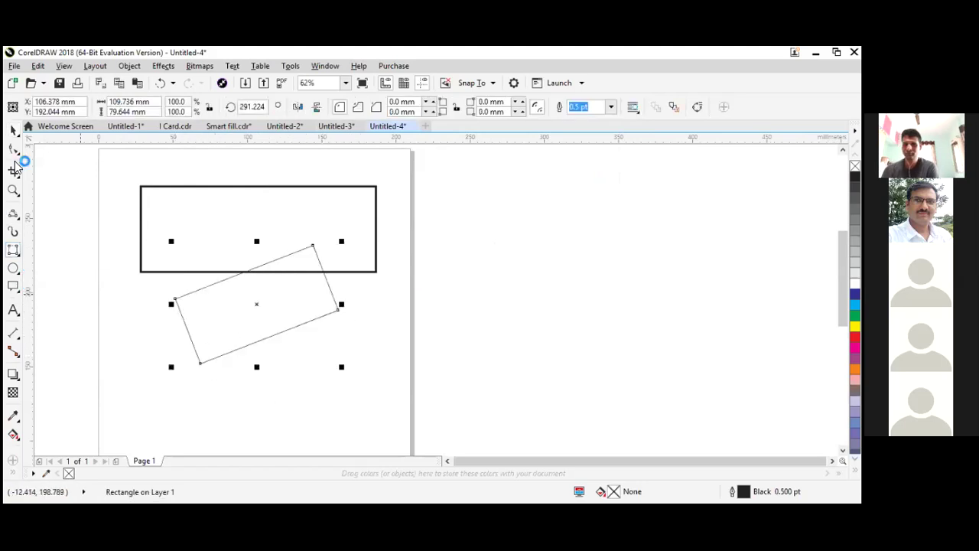
{"action": "left_click_drag", "start_coordinate": [273, 334], "coordinate": [575, 223]}
{"action": "left_click_drag", "start_coordinate": [455, 170], "coordinate": [706, 297]}
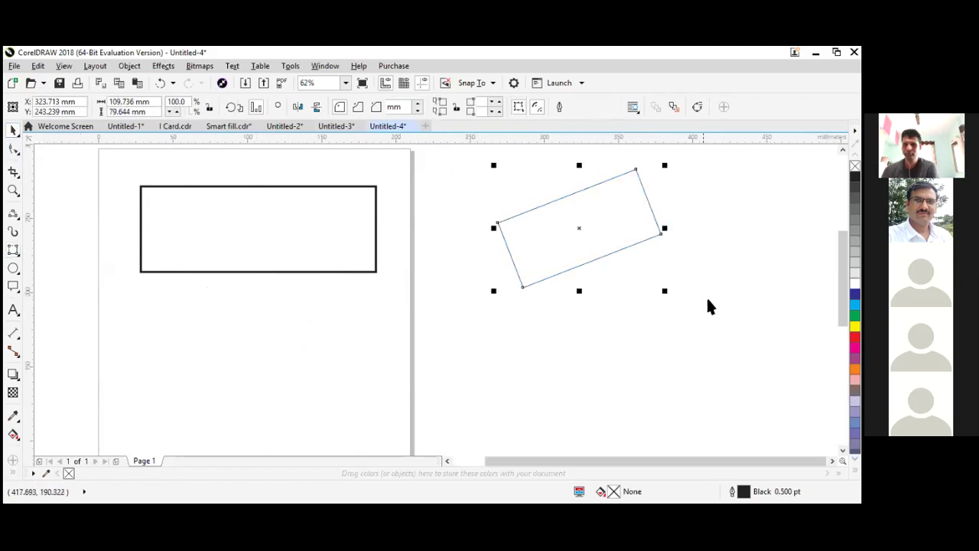
{"action": "key", "text": "Delete"}
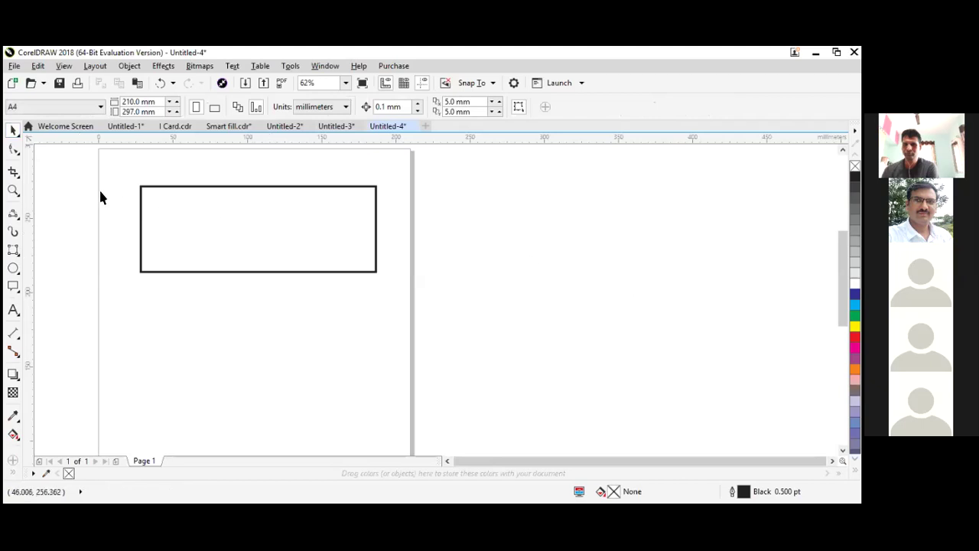
Draw a square about 74 mm per side below the rectangle with the Rectangle tool and delete it
{"action": "left_click", "coordinate": [19, 257]}
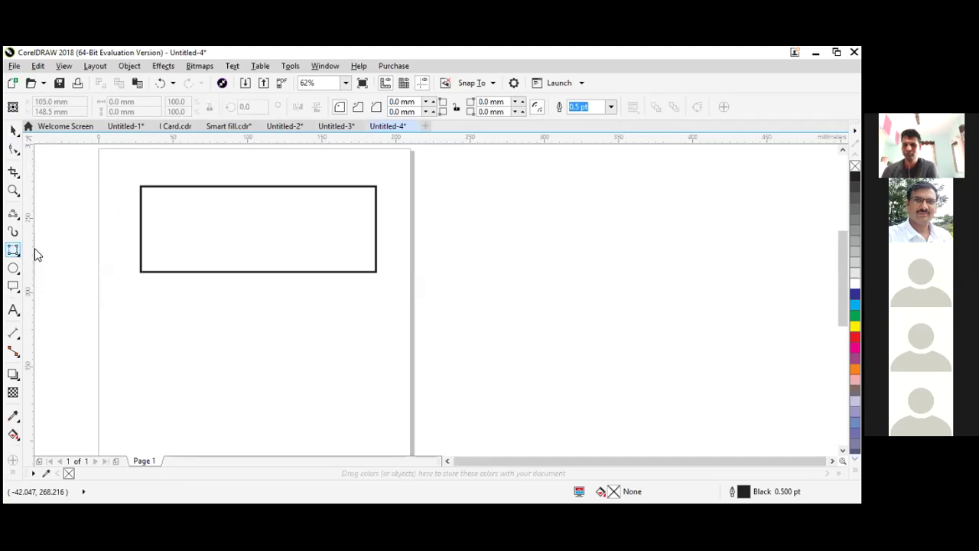
{"action": "left_click", "coordinate": [35, 249]}
{"action": "scroll", "coordinate": [234, 260], "scroll_direction": "down", "scroll_amount": 2}
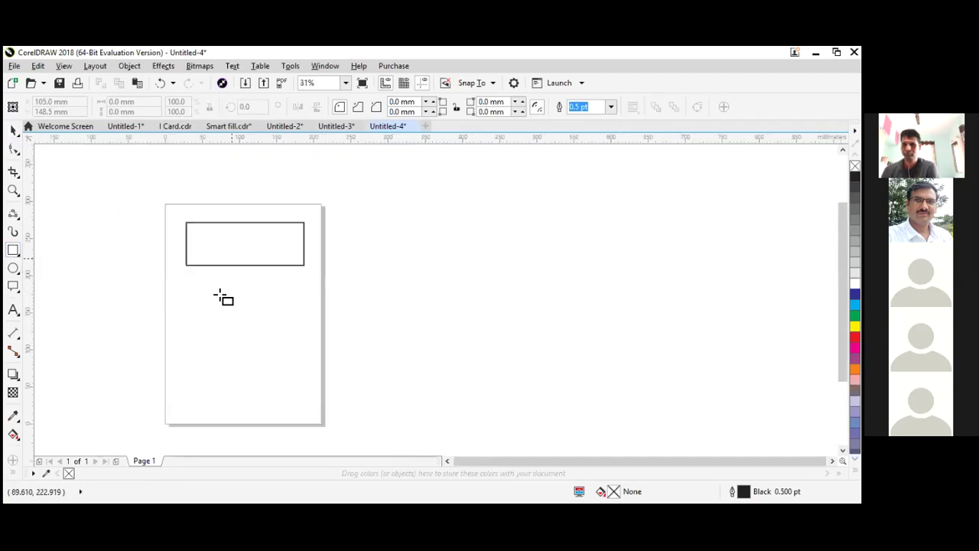
{"action": "scroll", "coordinate": [221, 295], "scroll_direction": "up", "scroll_amount": 2}
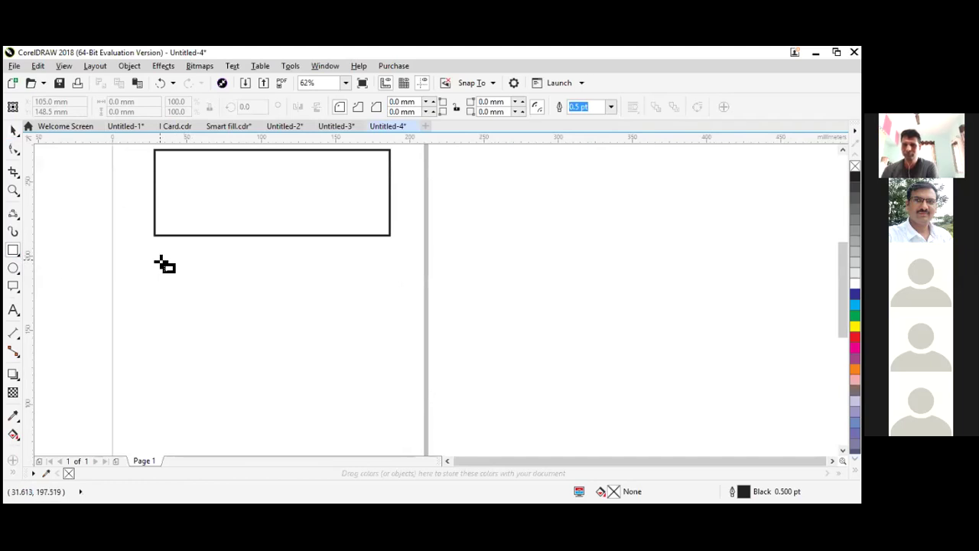
{"action": "left_click_drag", "start_coordinate": [159, 261], "coordinate": [250, 370]}
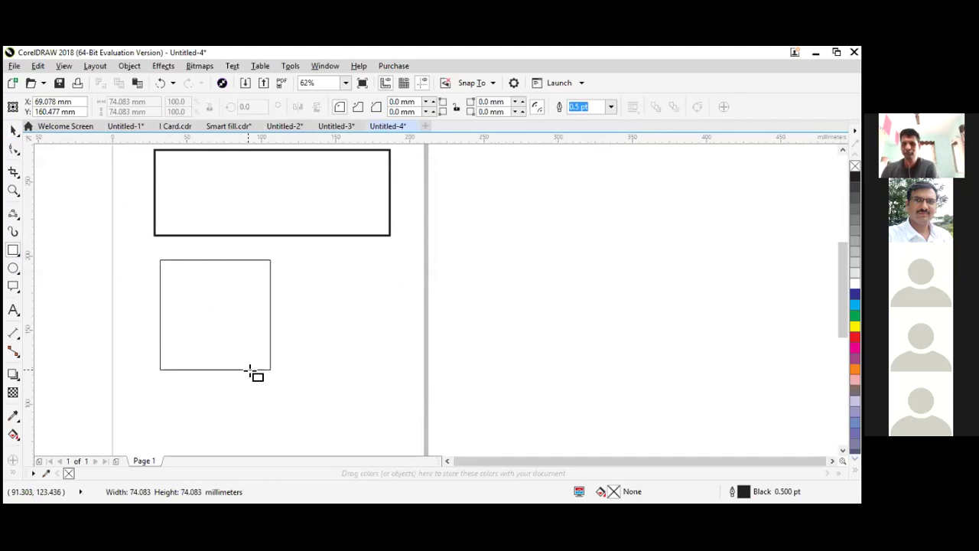
{"action": "left_click_drag", "start_coordinate": [251, 373], "coordinate": [248, 370]}
{"action": "key", "text": "Delete"}
Draw a square about 61 mm per side below the rectangle near the page's middle, and return to the Pick tool
{"action": "left_click_drag", "start_coordinate": [220, 315], "coordinate": [310, 407]}
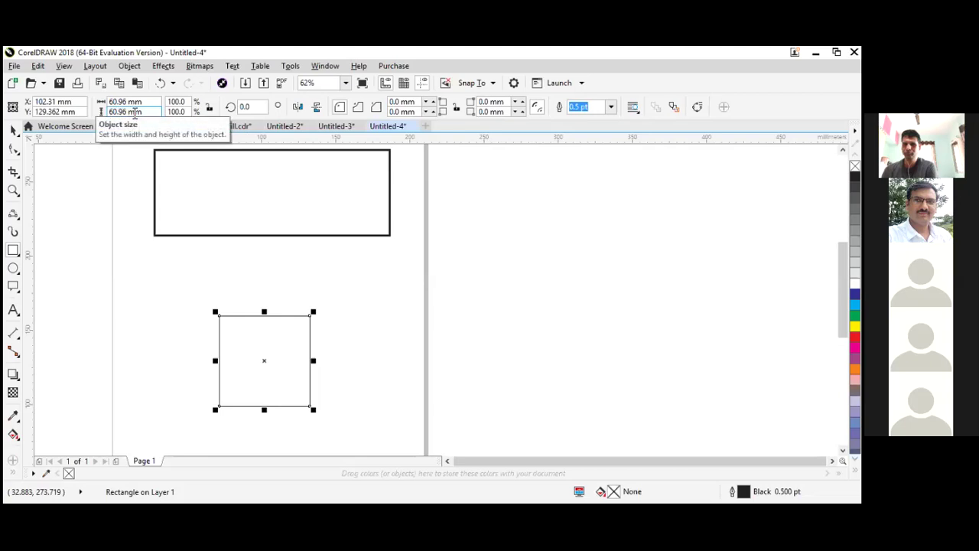
{"action": "left_click", "coordinate": [13, 130]}
{"action": "left_click", "coordinate": [127, 285]}
Select the square and set its outline width first to 8 pt and finally to 12 pt
{"action": "scroll", "coordinate": [129, 284], "scroll_direction": "down", "scroll_amount": 2}
{"action": "left_click_drag", "start_coordinate": [128, 284], "coordinate": [232, 350]}
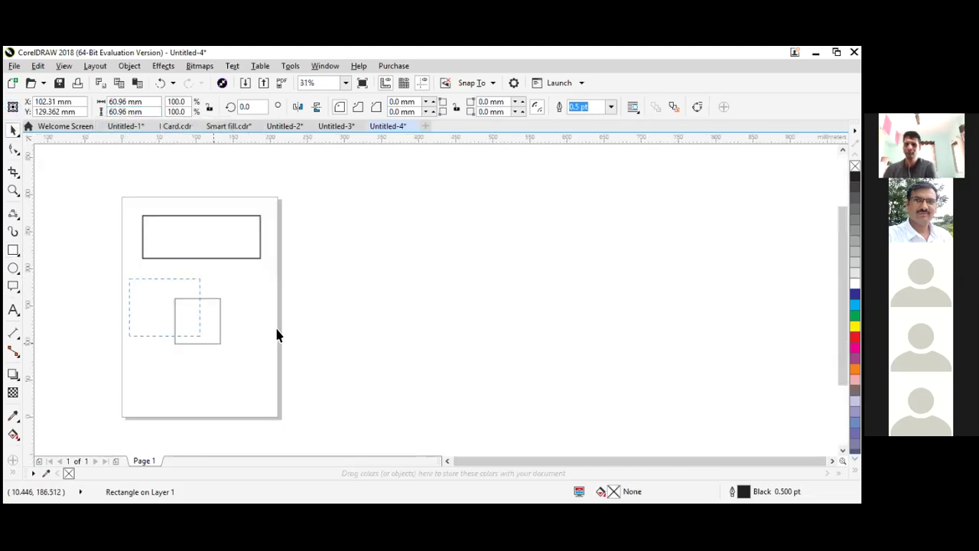
{"action": "left_click", "coordinate": [609, 106]}
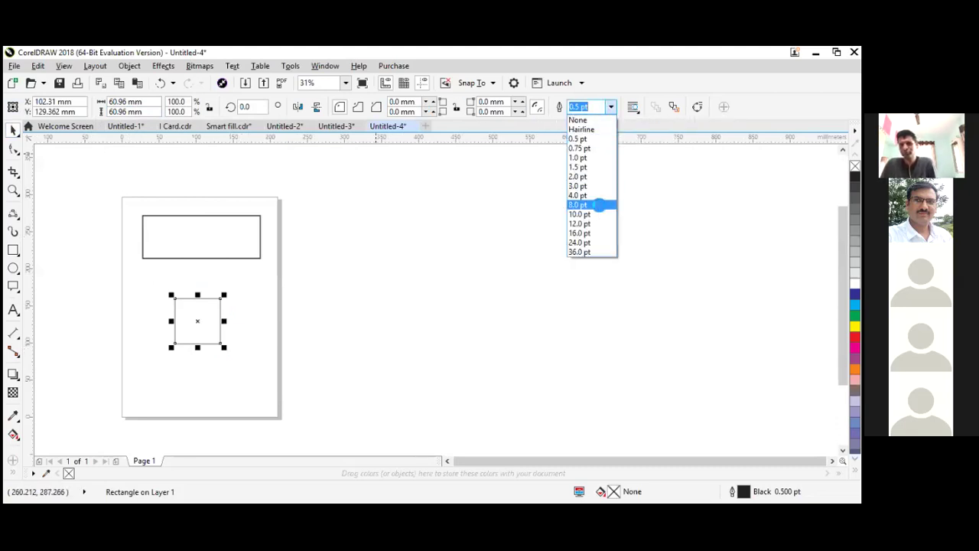
{"action": "left_click", "coordinate": [600, 205]}
{"action": "left_click", "coordinate": [610, 106]}
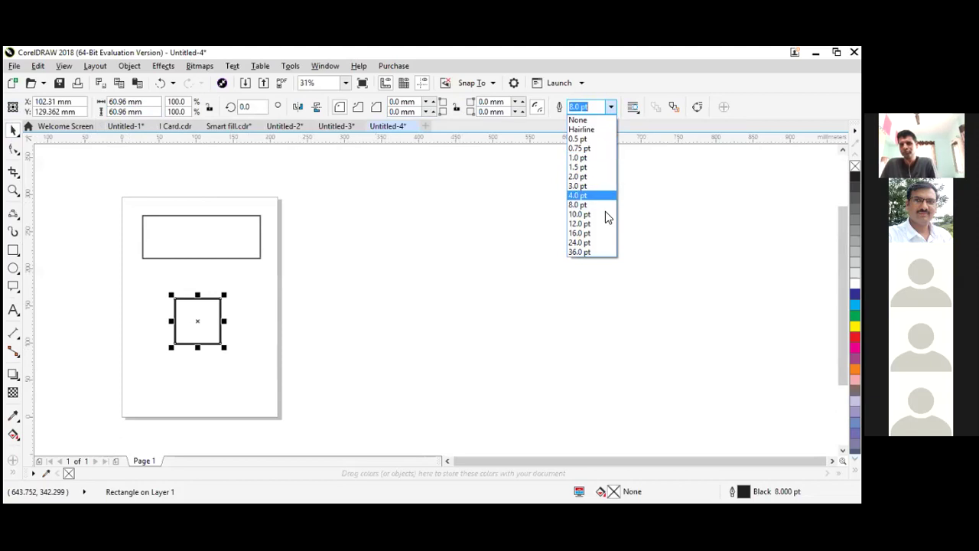
{"action": "left_click", "coordinate": [604, 223]}
Select the rectangle and the square together and move them off the page, beside its right edge
{"action": "left_click_drag", "start_coordinate": [190, 290], "coordinate": [87, 186]}
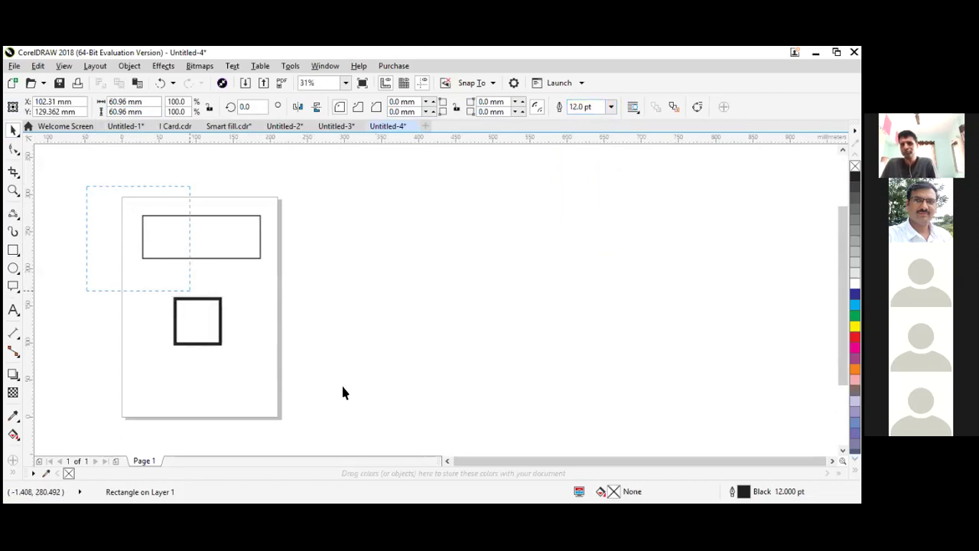
{"action": "left_click_drag", "start_coordinate": [280, 409], "coordinate": [87, 185]}
{"action": "left_click_drag", "start_coordinate": [205, 278], "coordinate": [389, 259]}
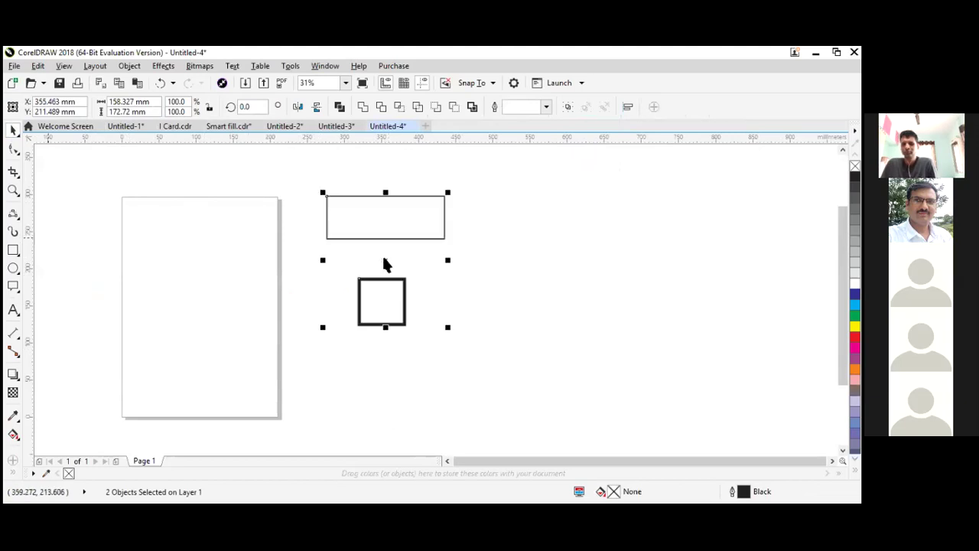
Draw a circle about 86 mm in diameter in the upper half of the page with the Ellipse tool
{"action": "left_click", "coordinate": [21, 266]}
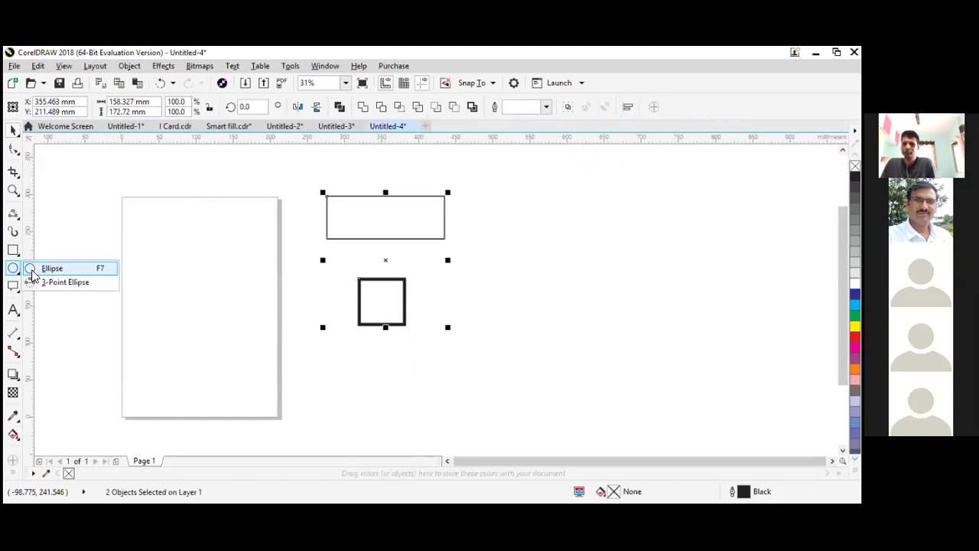
{"action": "left_click", "coordinate": [52, 268]}
{"action": "left_click_drag", "start_coordinate": [153, 234], "coordinate": [216, 291]}
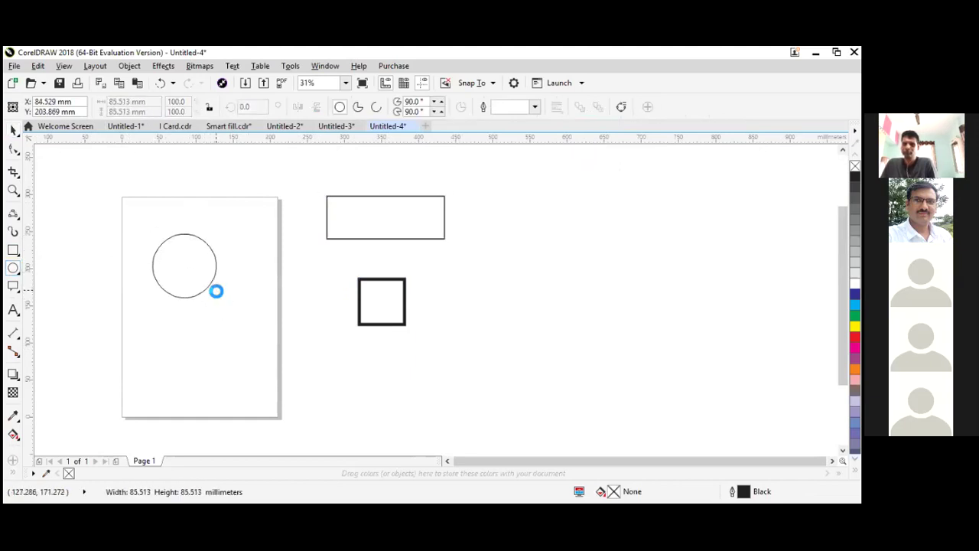
{"action": "left_click", "coordinate": [14, 131]}
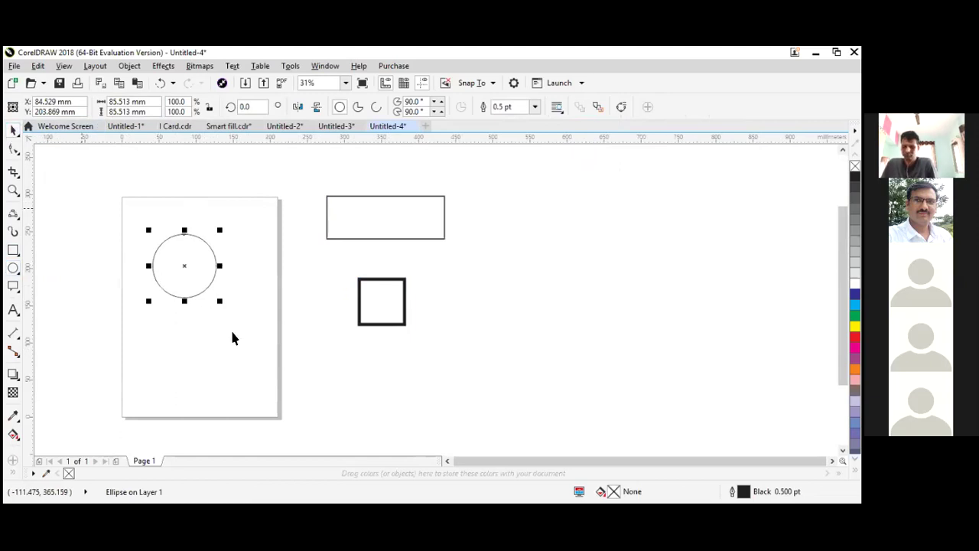
Draw a second circle in the lower part of the page and a wide ellipse across the page's right edge
{"action": "left_click", "coordinate": [13, 267]}
{"action": "left_click_drag", "start_coordinate": [163, 323], "coordinate": [204, 396]}
{"action": "left_click_drag", "start_coordinate": [241, 234], "coordinate": [345, 303]}
Select all five shapes with the Pick tool and move them together off the page to the right
{"action": "left_click", "coordinate": [13, 130]}
{"action": "mouse_move", "coordinate": [110, 189]}
{"action": "left_mouse_down"}
{"action": "mouse_move", "coordinate": [442, 422]}
{"action": "mouse_move", "coordinate": [470, 415]}
{"action": "left_mouse_up"}
{"action": "left_click_drag", "start_coordinate": [372, 292], "coordinate": [577, 241]}
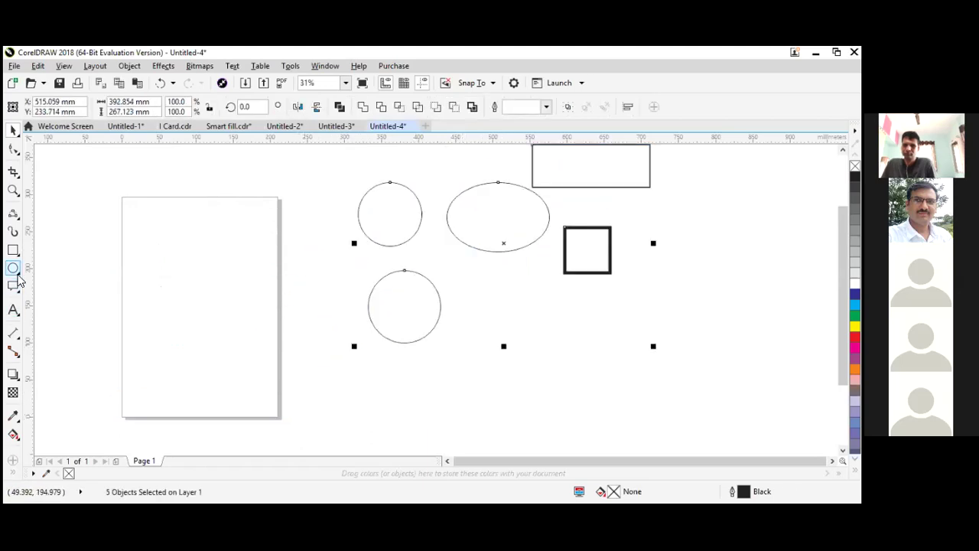
Draw two 3-Point Ellipse circles: one about 104 mm across on the page and one about 149 mm crossing its right edge
{"action": "left_click", "coordinate": [18, 275]}
{"action": "left_click", "coordinate": [46, 280]}
{"action": "left_click_drag", "start_coordinate": [159, 241], "coordinate": [208, 299]}
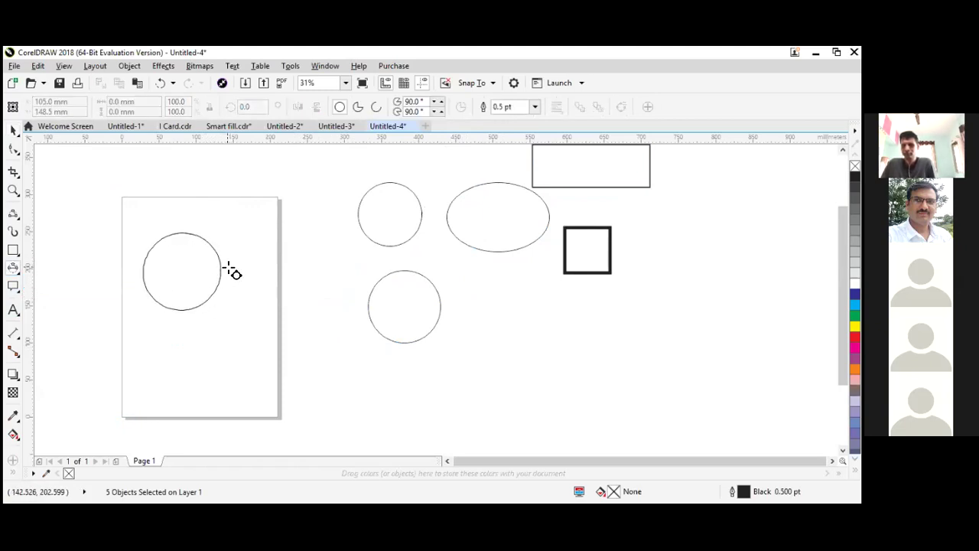
{"action": "left_click", "coordinate": [231, 269]}
{"action": "left_click_drag", "start_coordinate": [270, 248], "coordinate": [348, 326]}
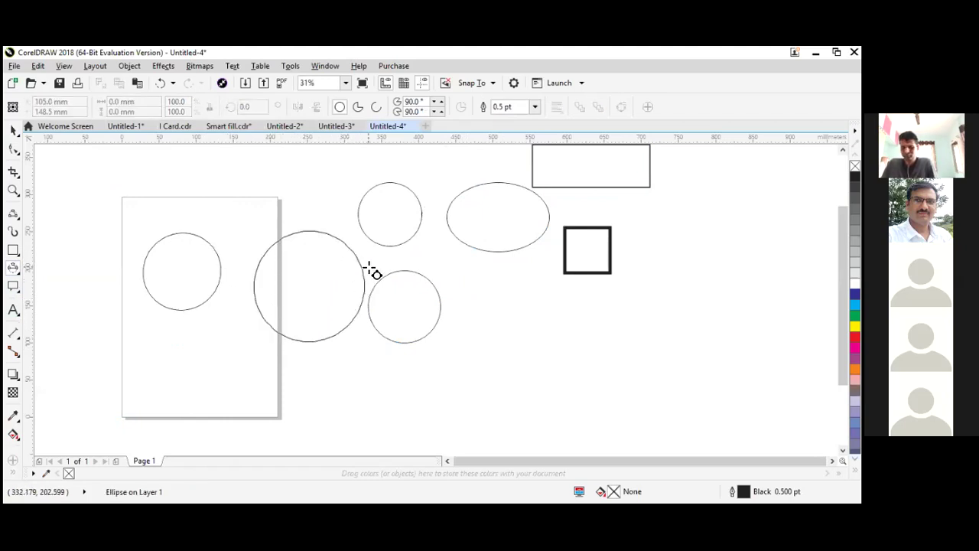
{"action": "left_click", "coordinate": [348, 246]}
Draw two five-sided polygons, one off the page's left edge and one about 89 × 106 mm crossing that edge
{"action": "left_click", "coordinate": [19, 291]}
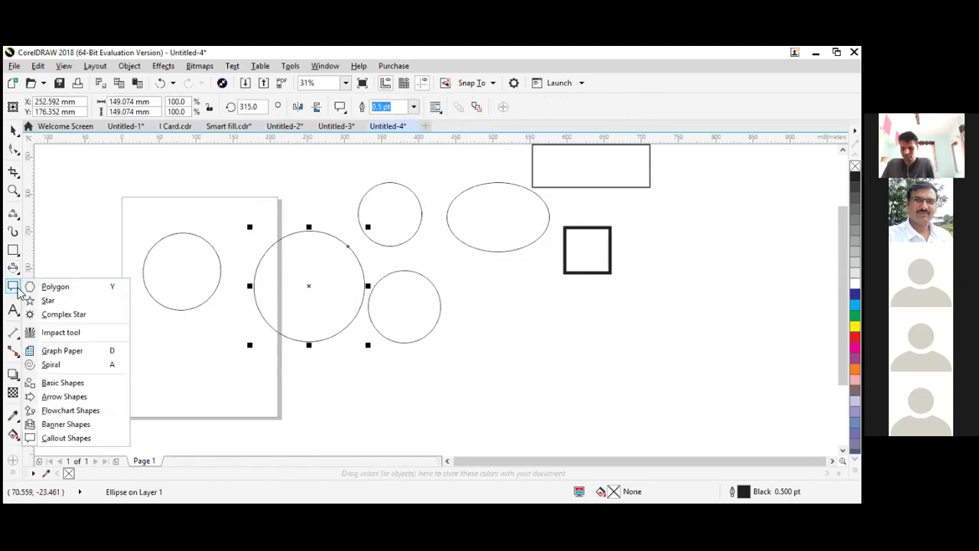
{"action": "left_click", "coordinate": [54, 287]}
{"action": "left_click_drag", "start_coordinate": [69, 198], "coordinate": [123, 263]}
{"action": "left_click_drag", "start_coordinate": [78, 299], "coordinate": [150, 385]}
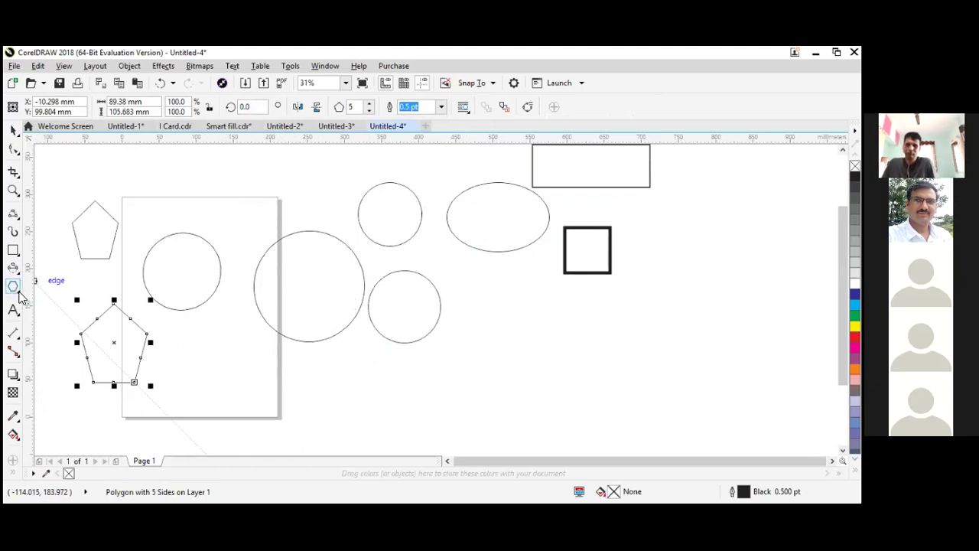
{"action": "left_click", "coordinate": [18, 291]}
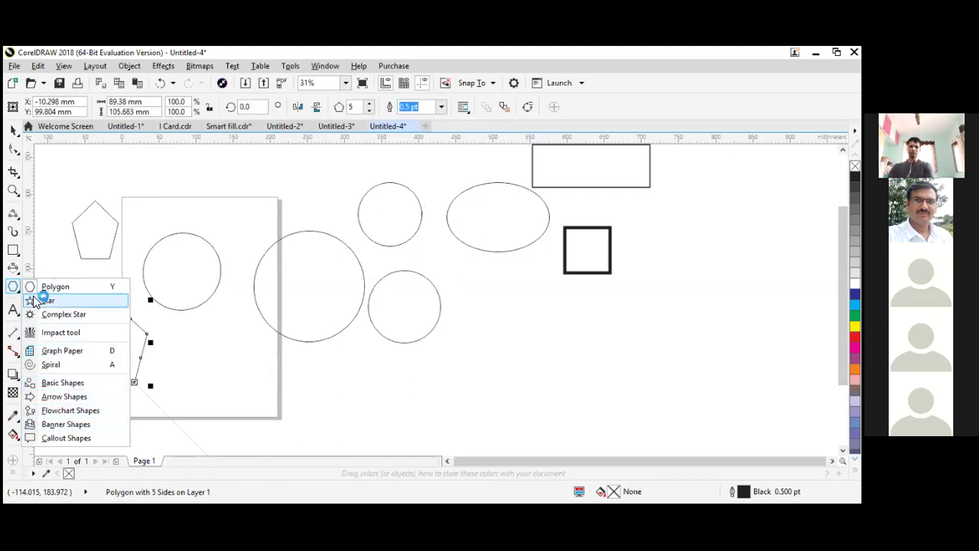
{"action": "left_click", "coordinate": [19, 293]}
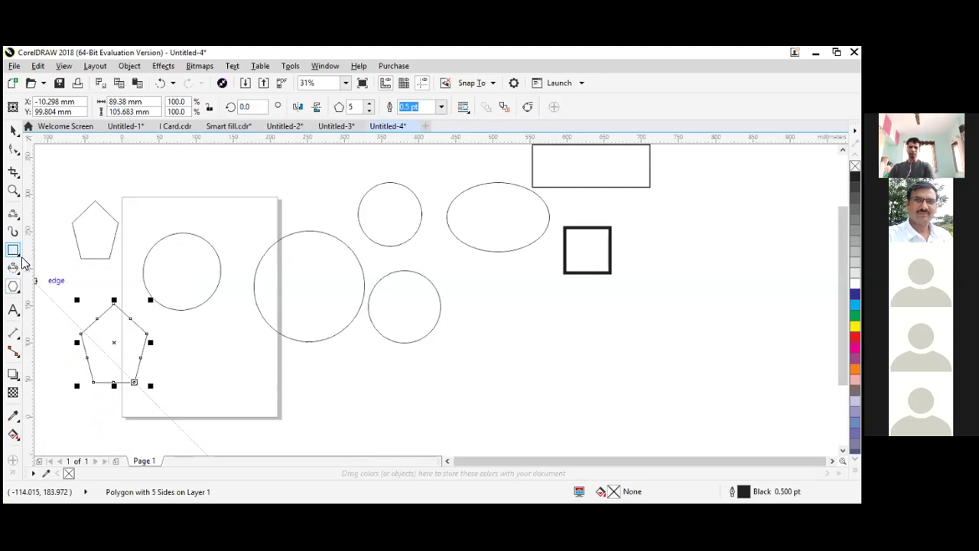
{"action": "left_click", "coordinate": [20, 292]}
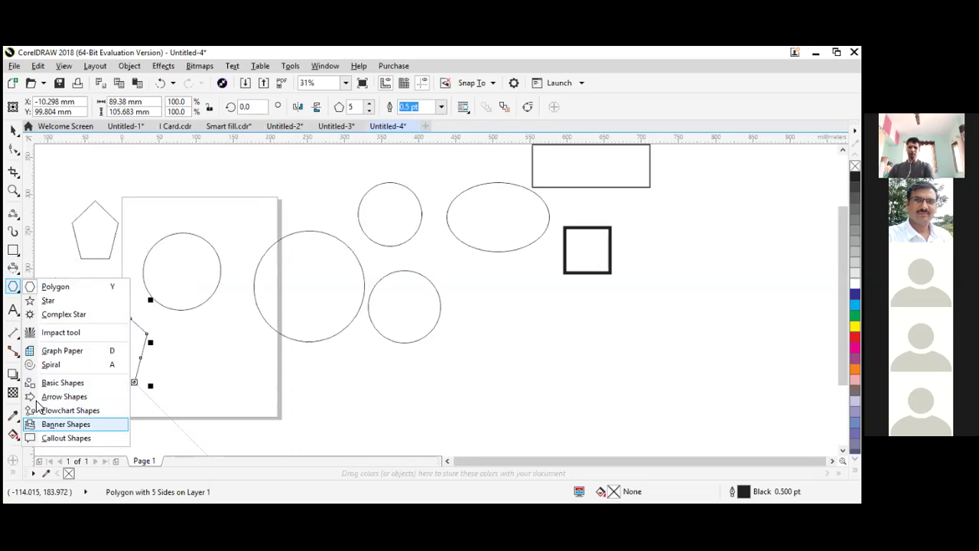
{"action": "left_click", "coordinate": [21, 296]}
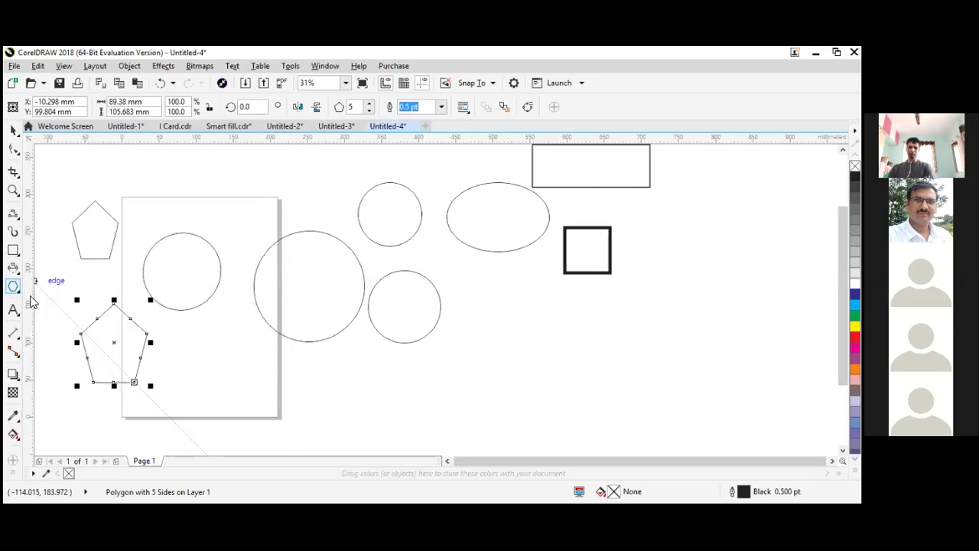
Draw a five-pointed star about 72 mm wide across the page's top edge and a complex star about 97 × 107 mm beside the thick-outlined square
{"action": "left_click", "coordinate": [21, 294]}
{"action": "left_click", "coordinate": [33, 303]}
{"action": "left_click_drag", "start_coordinate": [186, 162], "coordinate": [247, 223]}
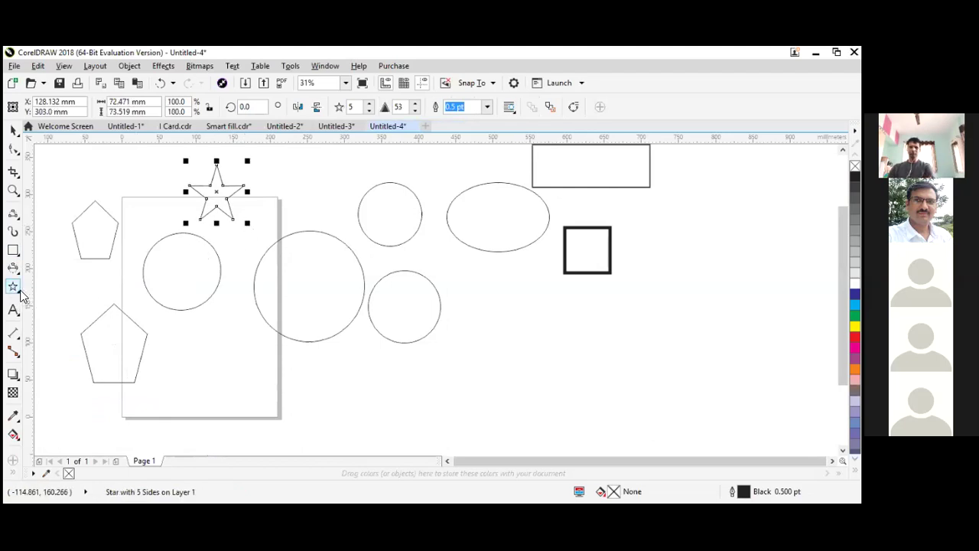
{"action": "left_click", "coordinate": [18, 291]}
{"action": "left_click", "coordinate": [47, 312]}
{"action": "left_click_drag", "start_coordinate": [644, 245], "coordinate": [716, 325]}
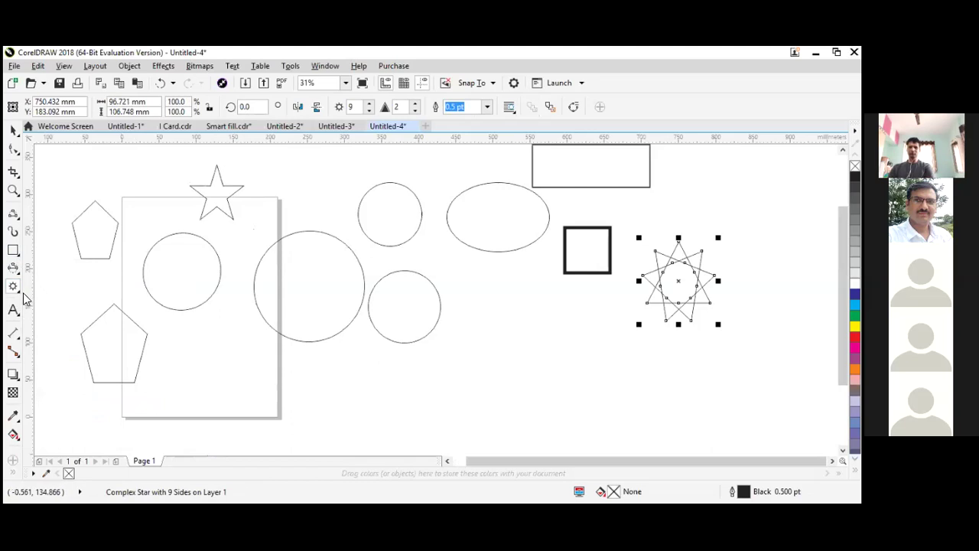
Draw a radial burst with the Impact tool below the circles outside the page
{"action": "left_click", "coordinate": [17, 289]}
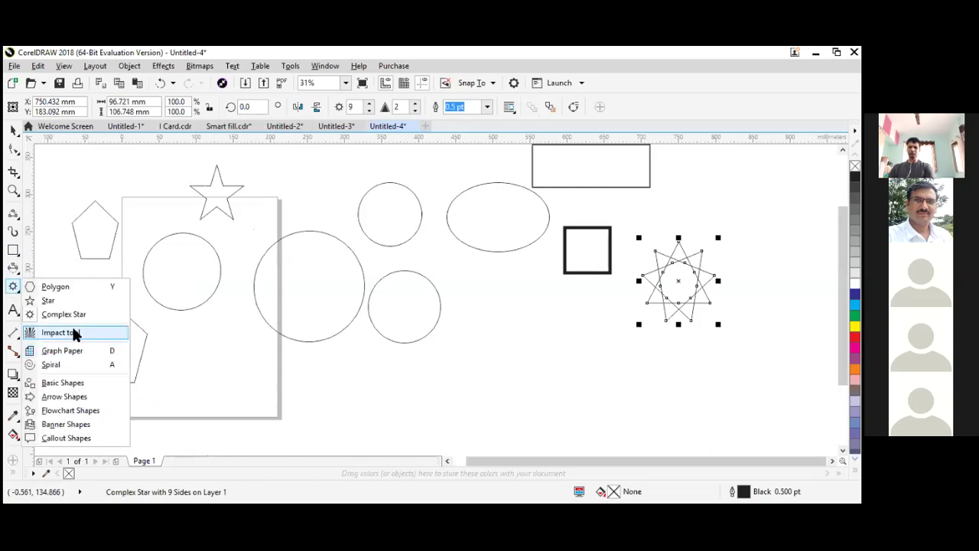
{"action": "left_click", "coordinate": [60, 332]}
{"action": "left_click_drag", "start_coordinate": [448, 382], "coordinate": [522, 381]}
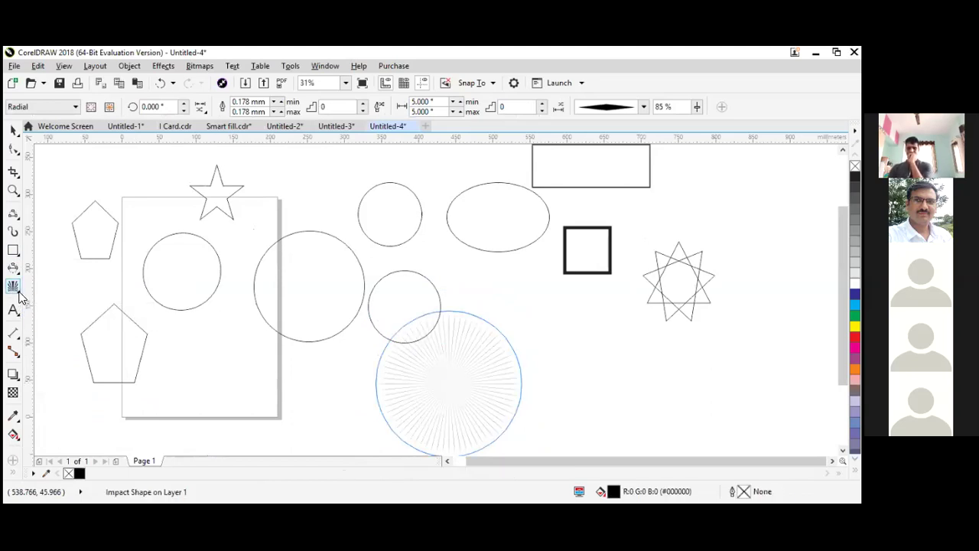
Draw a right triangle about 109 × 70 mm low on the page and a smiley face about 88 mm across above its top-right corner
{"action": "left_click", "coordinate": [21, 298]}
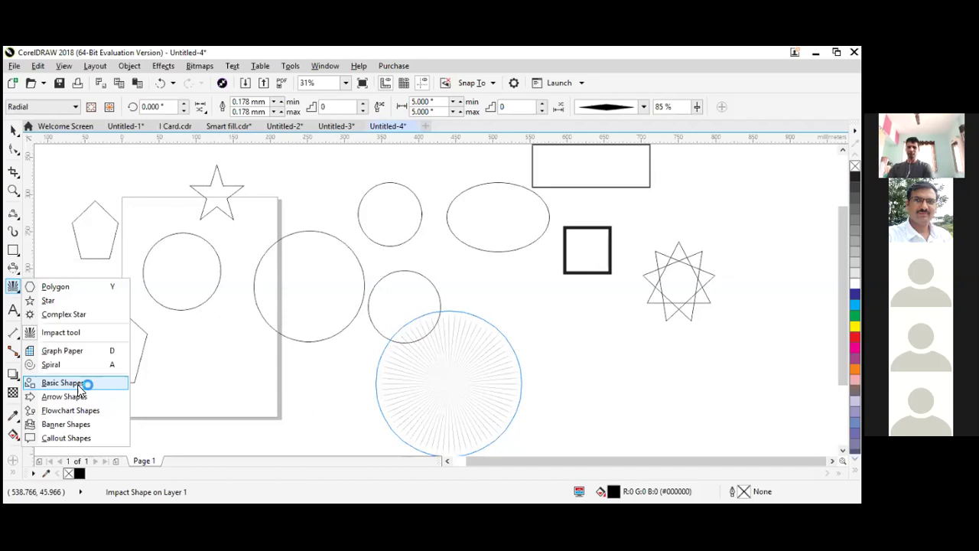
{"action": "left_click_drag", "start_coordinate": [178, 341], "coordinate": [263, 397]}
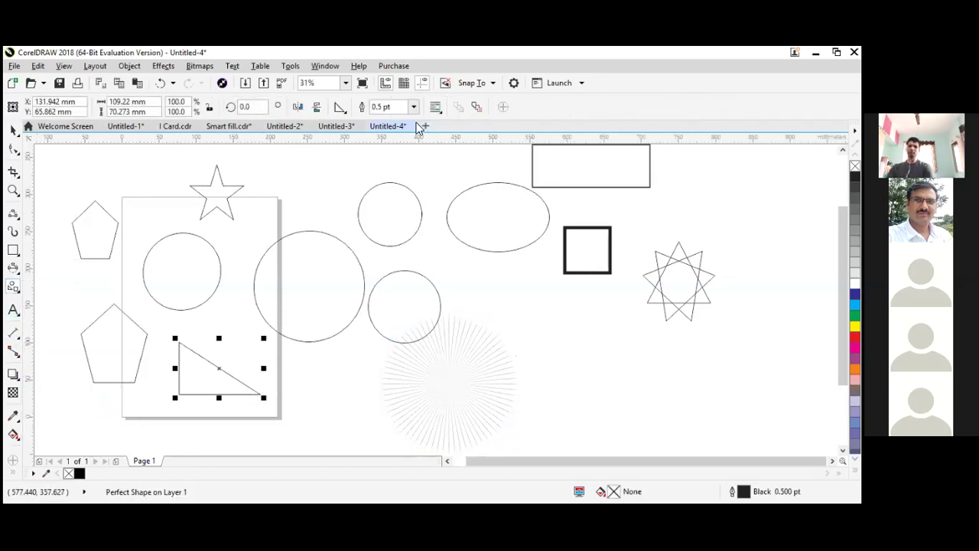
{"action": "left_click", "coordinate": [341, 109]}
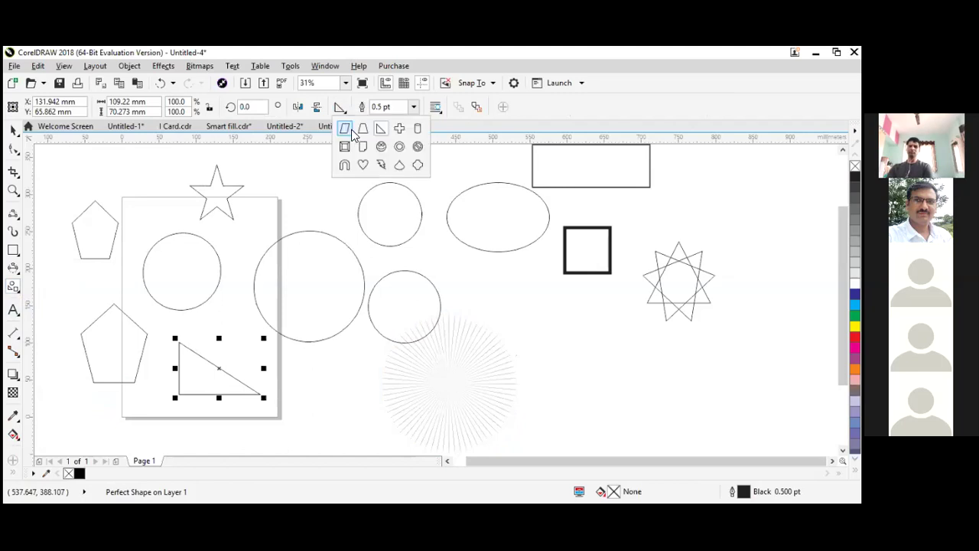
{"action": "left_click", "coordinate": [381, 148]}
{"action": "left_click_drag", "start_coordinate": [285, 152], "coordinate": [356, 222]}
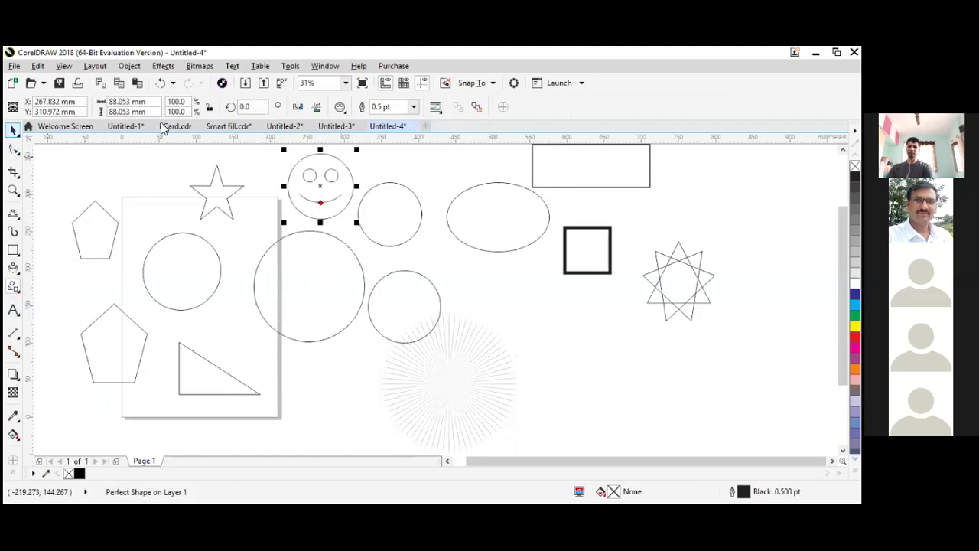
Draw a prohibition sign from the basic shapes, about 117 × 131 mm, below the wide ellipse
{"action": "left_click", "coordinate": [339, 106]}
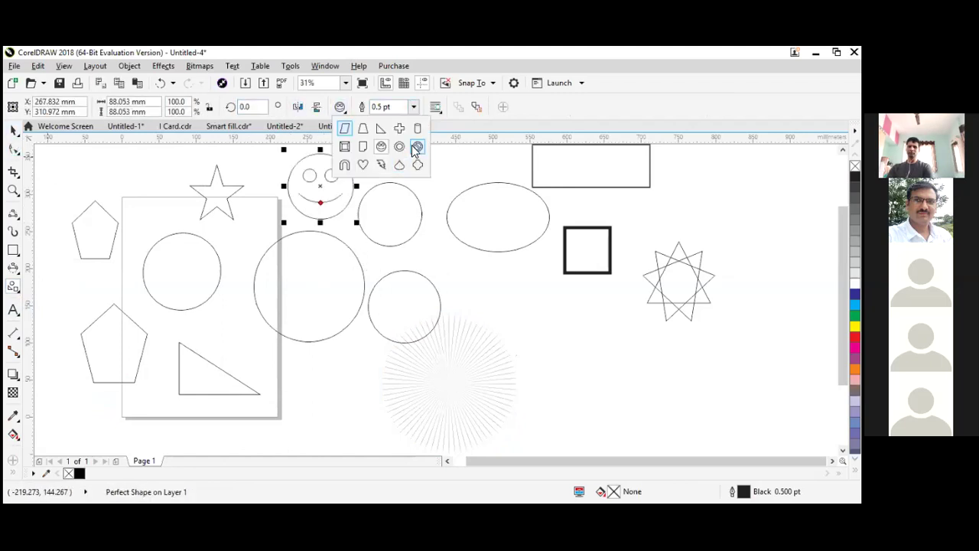
{"action": "left_click", "coordinate": [417, 146]}
{"action": "left_click_drag", "start_coordinate": [456, 270], "coordinate": [550, 376]}
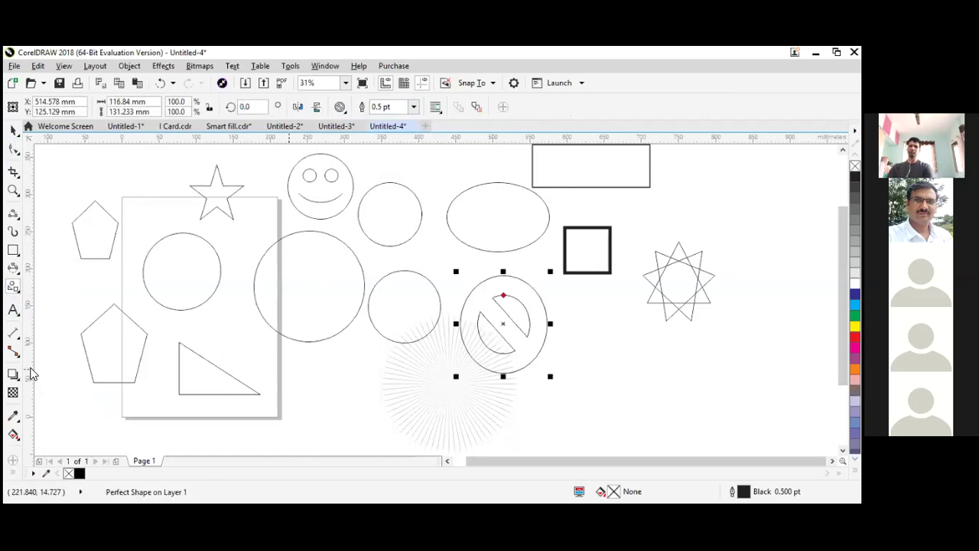
Draw a flowchart parallelogram about 88 × 73 mm and move it below the complex star
{"action": "left_click", "coordinate": [16, 289]}
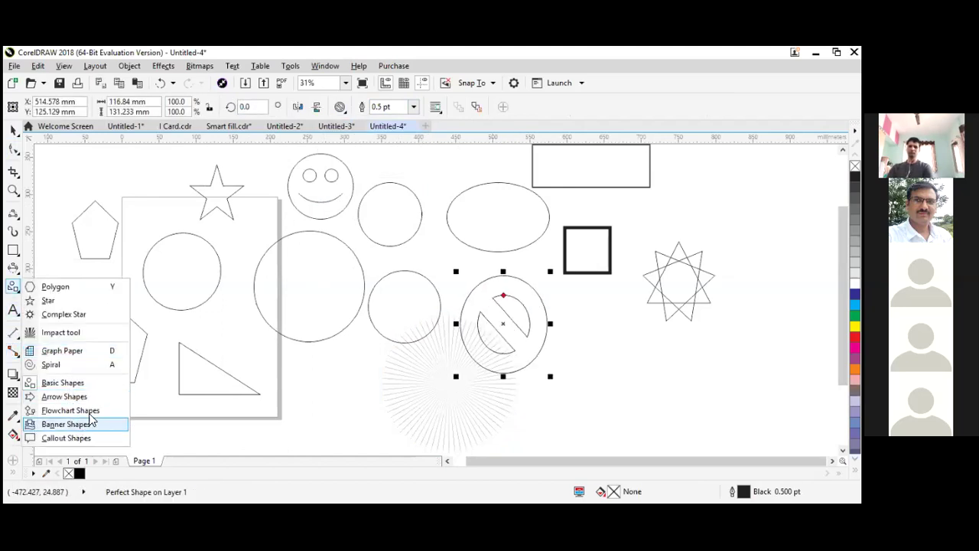
{"action": "left_click", "coordinate": [90, 411]}
{"action": "left_click_drag", "start_coordinate": [315, 349], "coordinate": [388, 411]}
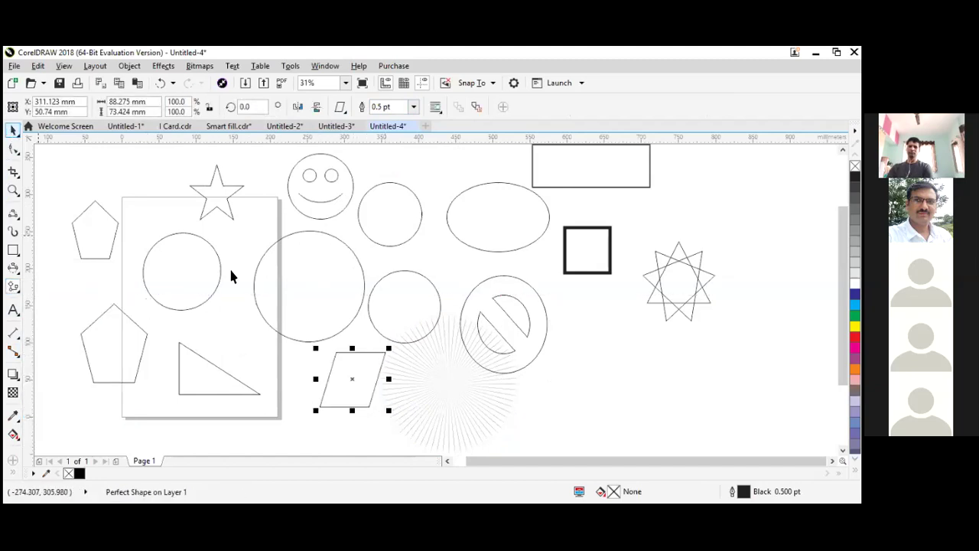
{"action": "scroll", "coordinate": [271, 310], "scroll_direction": "down", "scroll_amount": 2}
{"action": "scroll", "coordinate": [294, 329], "scroll_direction": "up", "scroll_amount": 2}
{"action": "left_click_drag", "start_coordinate": [301, 317], "coordinate": [604, 306]}
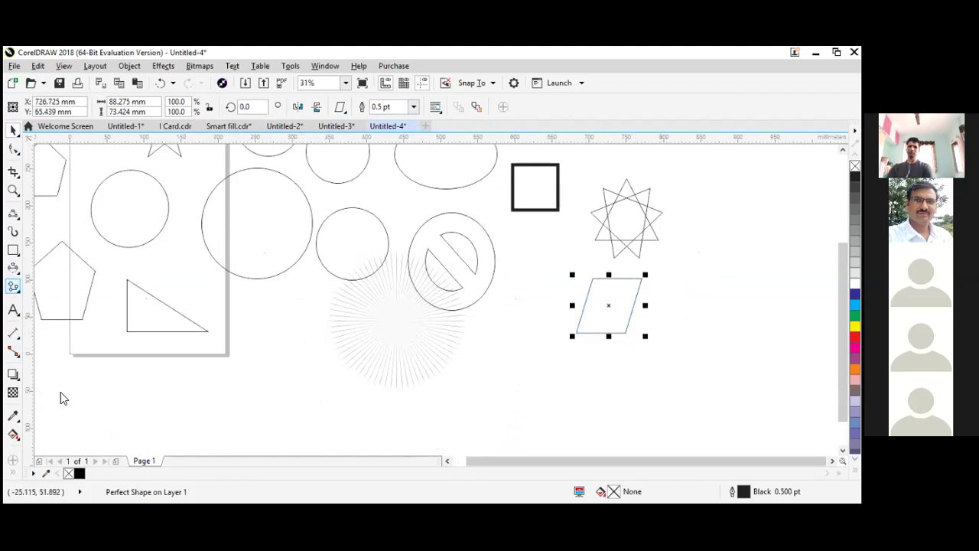
Draw a ribbon banner shape about 335 × 85 mm over the lower part of the radial burst
{"action": "left_click", "coordinate": [15, 288]}
{"action": "left_click", "coordinate": [74, 426]}
{"action": "left_click_drag", "start_coordinate": [266, 330], "coordinate": [515, 393]}
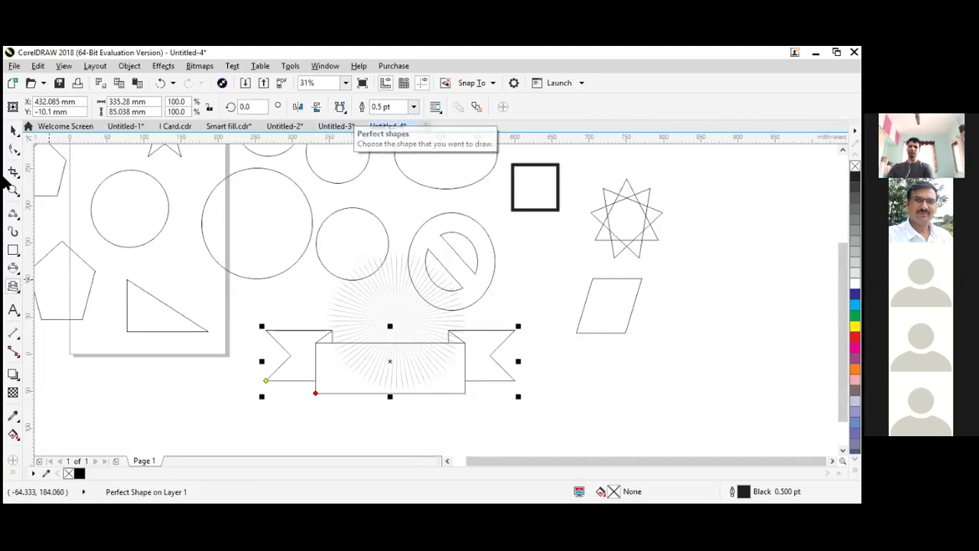
Move the ribbon banner with the Pick tool to just below the page's bottom edge, clear of the radial burst
{"action": "left_click", "coordinate": [13, 130]}
{"action": "left_click", "coordinate": [309, 216]}
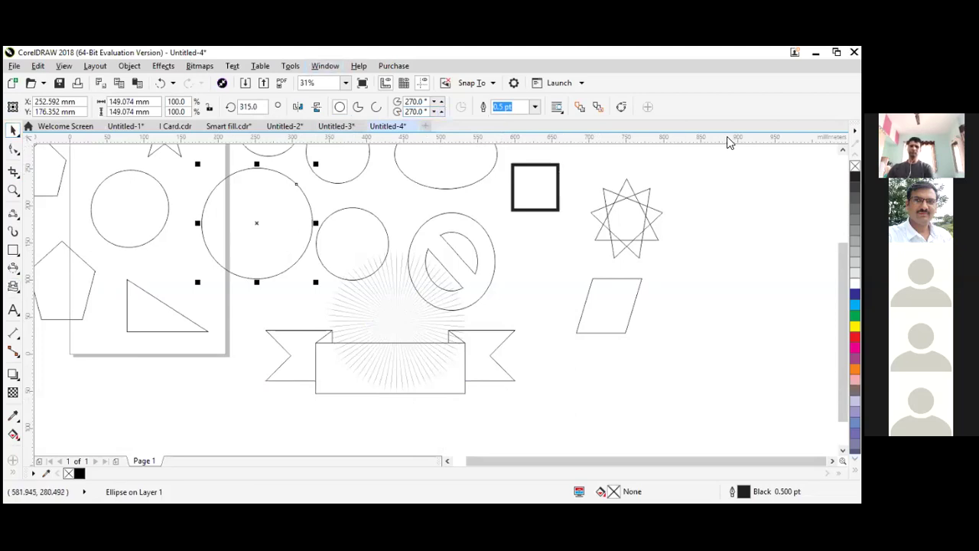
{"action": "left_click", "coordinate": [426, 354]}
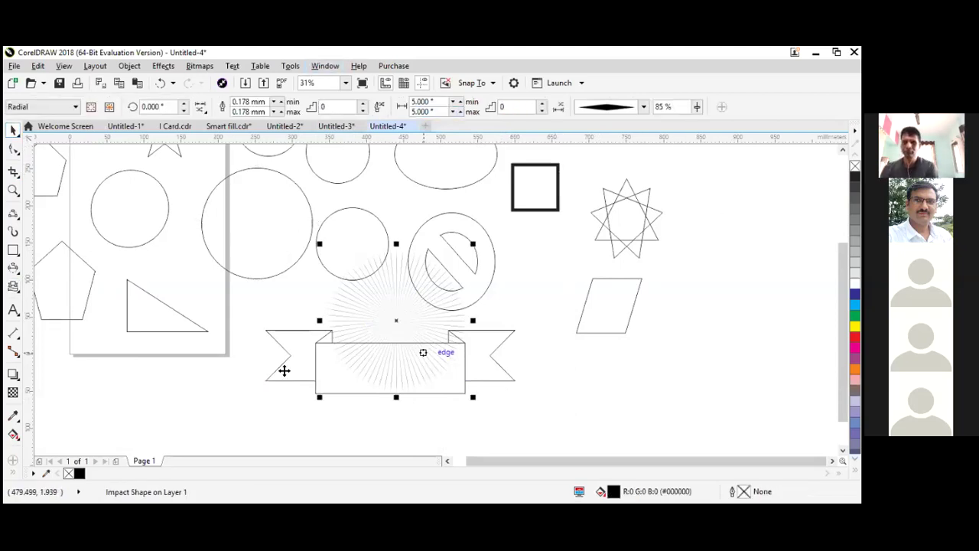
{"action": "left_click", "coordinate": [284, 371]}
{"action": "left_click_drag", "start_coordinate": [390, 364], "coordinate": [231, 396]}
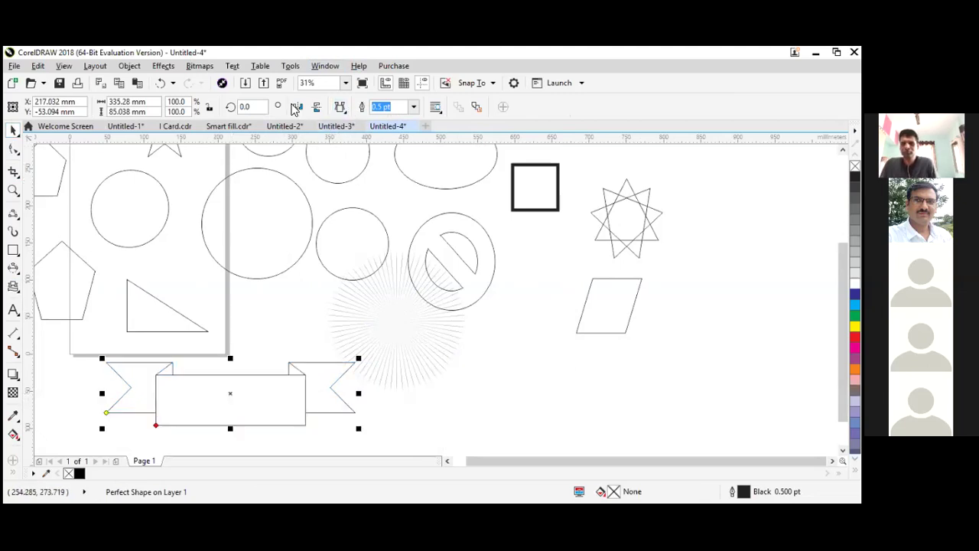
Practise Pick tool selection on the thick-outlined square, the complex star, all objects at once and the circle on the page
{"action": "left_click", "coordinate": [544, 207]}
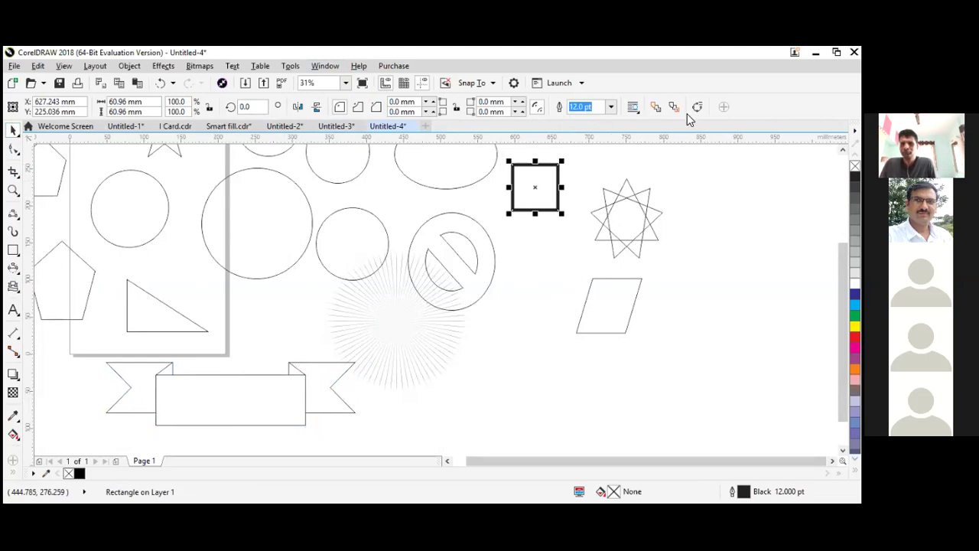
{"action": "left_click", "coordinate": [609, 232]}
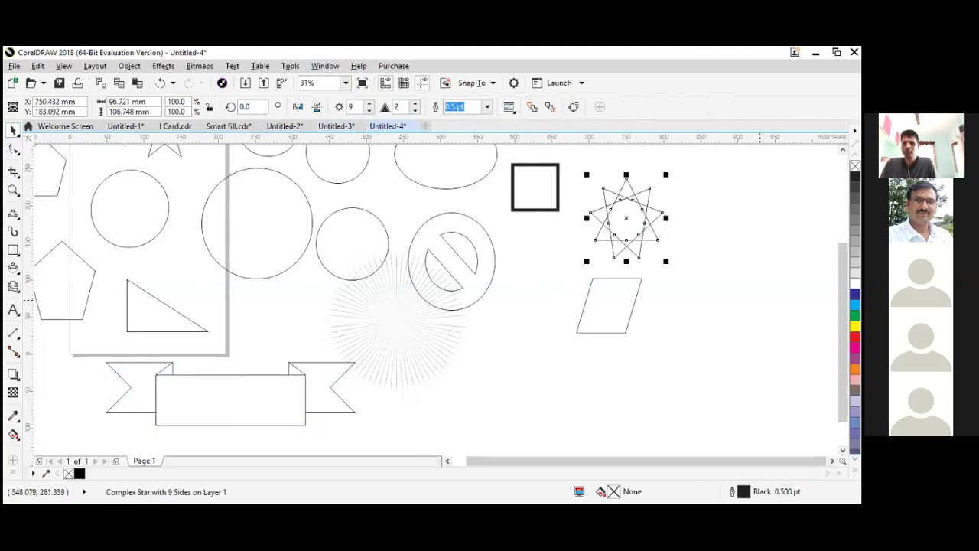
{"action": "left_click_drag", "start_coordinate": [711, 169], "coordinate": [567, 277]}
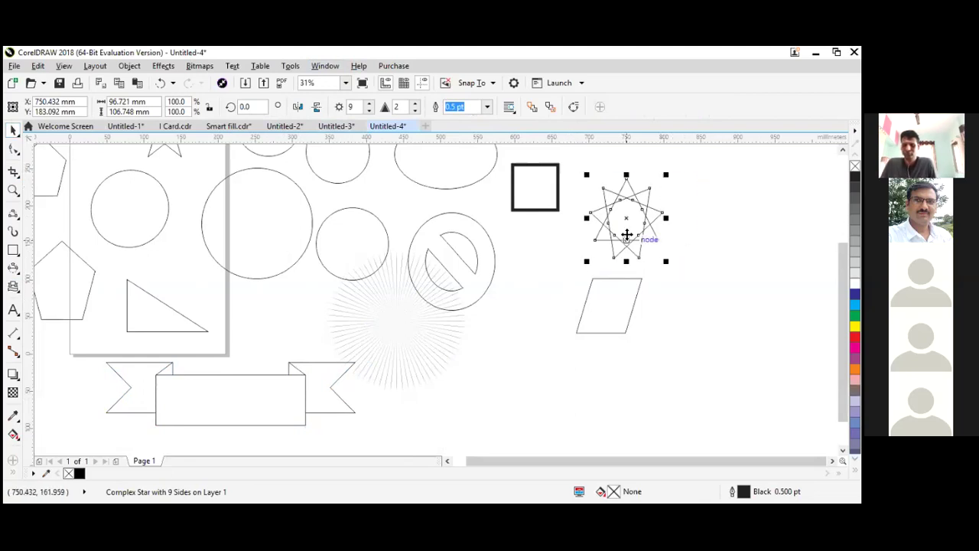
{"action": "double_click", "coordinate": [12, 132]}
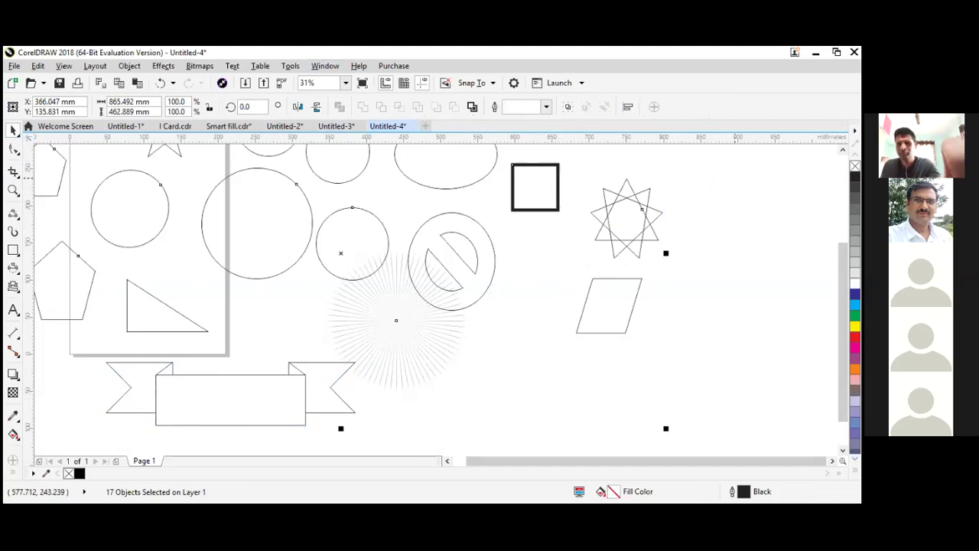
{"action": "left_click_drag", "start_coordinate": [736, 169], "coordinate": [570, 273]}
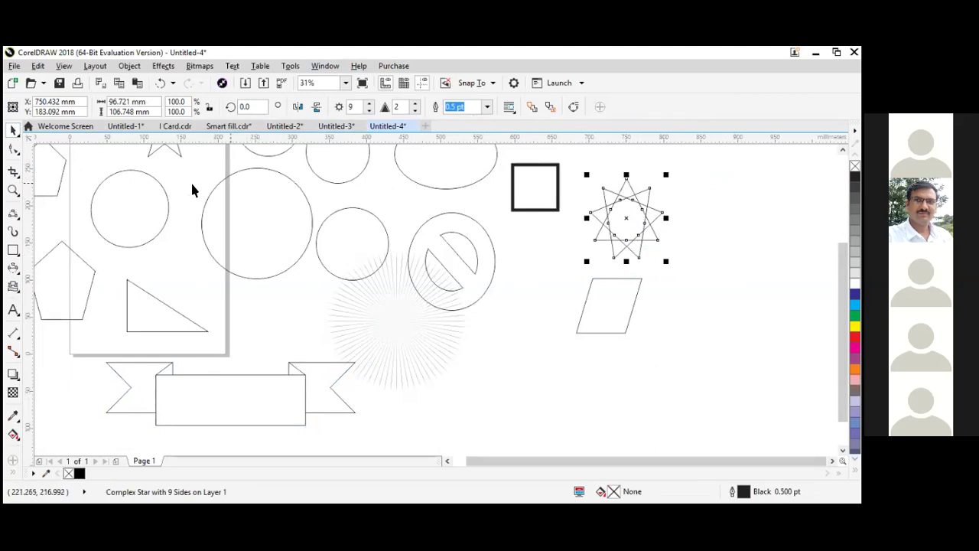
{"action": "left_click", "coordinate": [123, 189]}
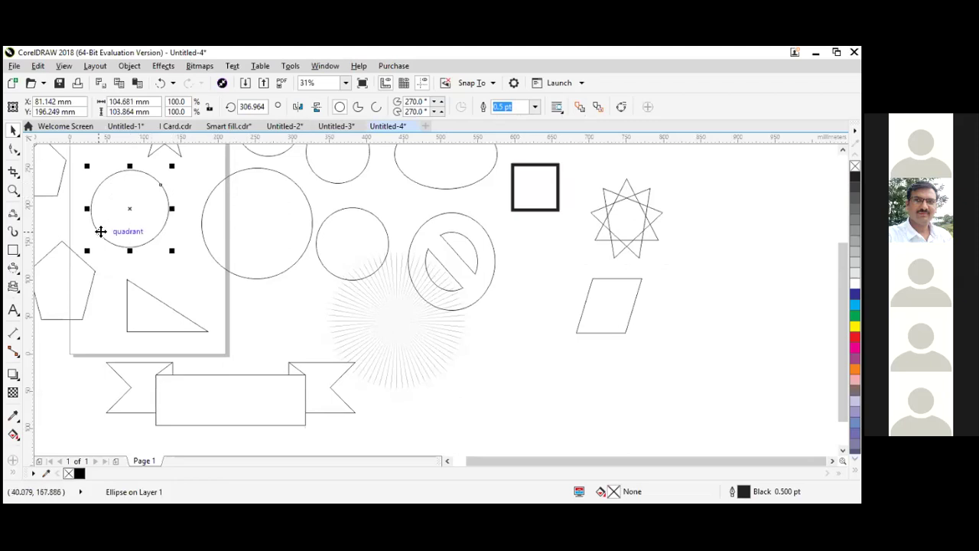
Select the complex star and raise its number of points to 14
{"action": "left_click", "coordinate": [642, 210]}
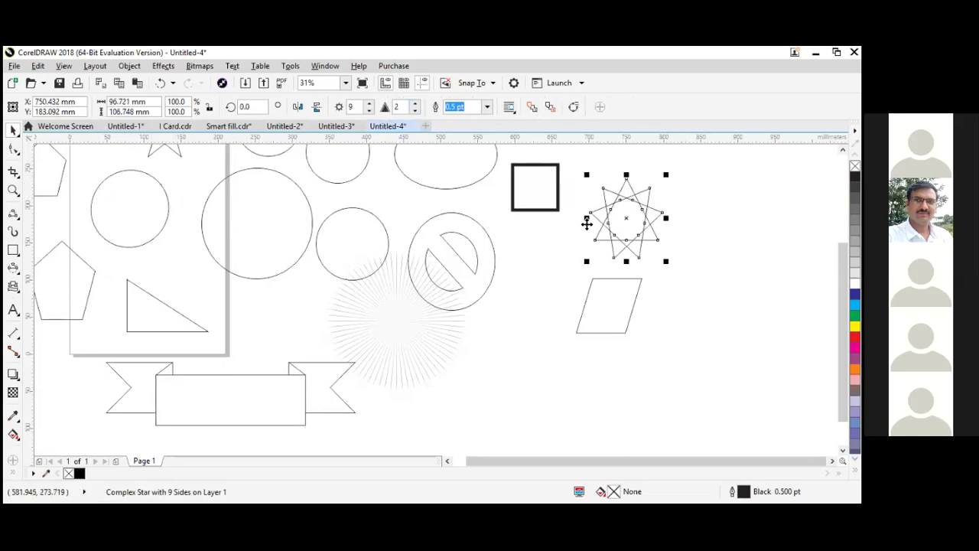
{"action": "left_click", "coordinate": [370, 104]}
{"action": "left_click", "coordinate": [370, 104]}
{"action": "left_click", "coordinate": [370, 104]}
{"action": "left_click", "coordinate": [370, 104]}
{"action": "left_click", "coordinate": [370, 104]}
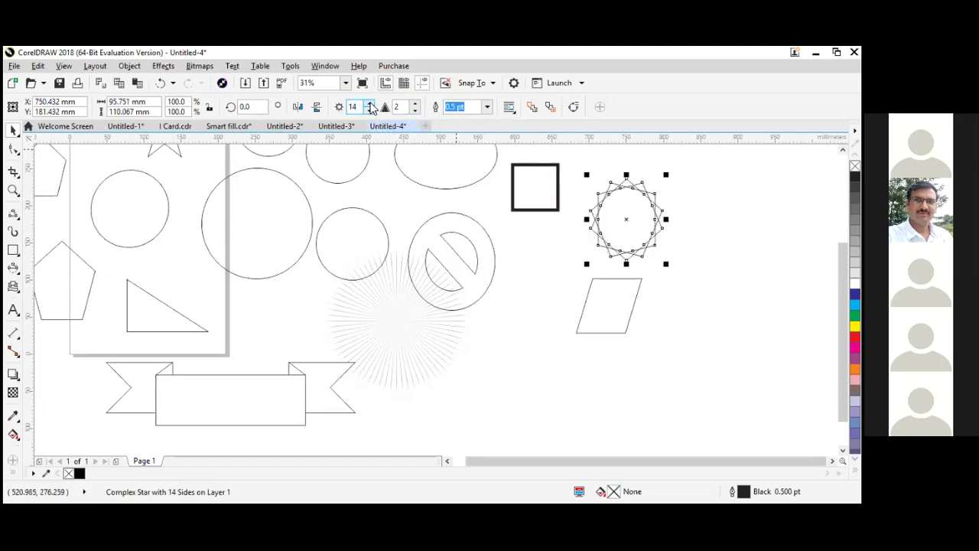
Set the complex star's sharpness to 4 and its number of points to 15
{"action": "left_click", "coordinate": [415, 103]}
{"action": "left_click", "coordinate": [415, 103]}
{"action": "left_click", "coordinate": [415, 104]}
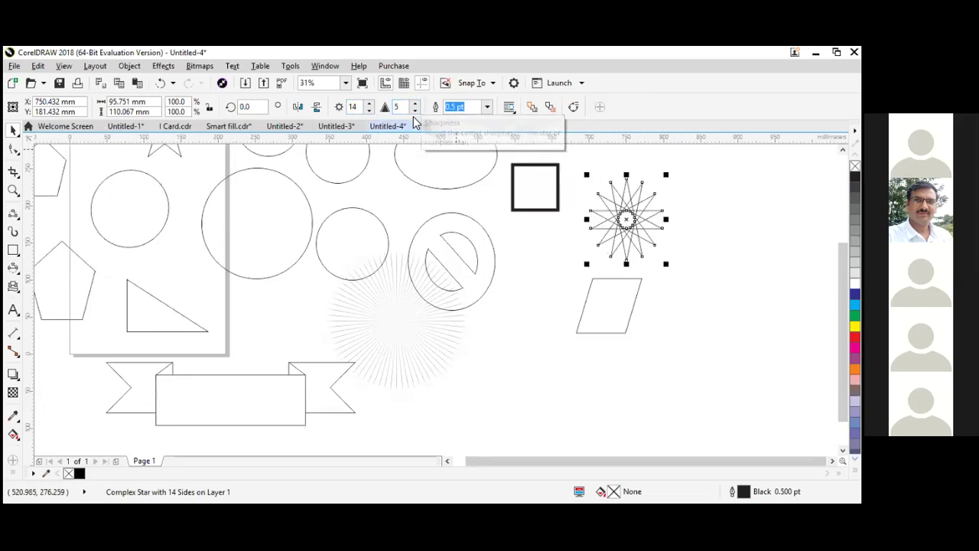
{"action": "left_click", "coordinate": [415, 111]}
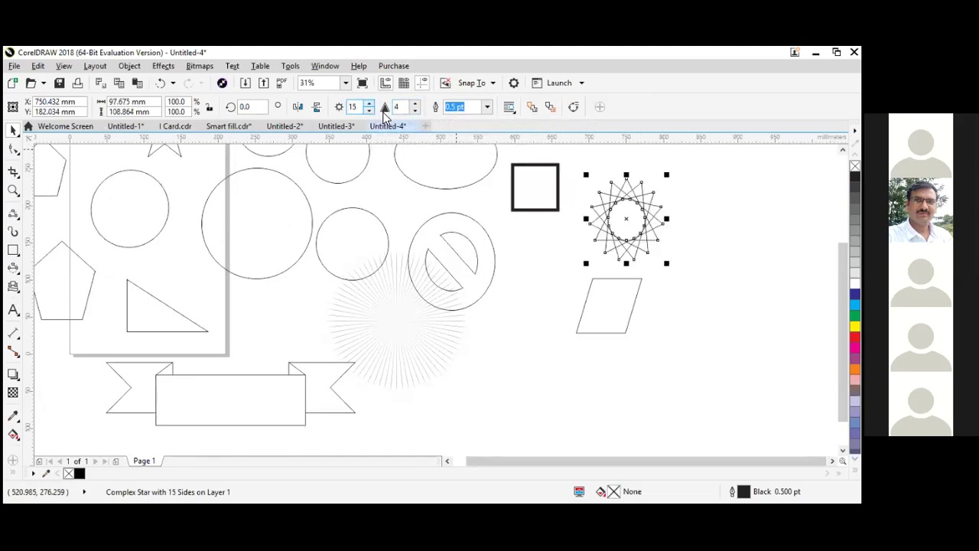
Draw a rectangular callout shape in the empty area left of the page, about 215 mm wide and 195 mm high
{"action": "left_click", "coordinate": [722, 171]}
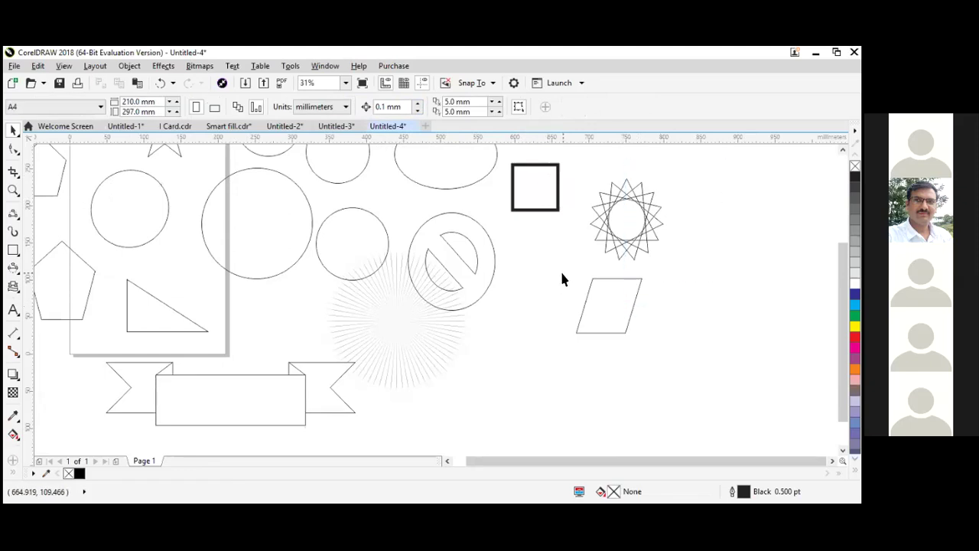
{"action": "scroll", "coordinate": [561, 270], "scroll_direction": "down", "scroll_amount": 2}
{"action": "left_click", "coordinate": [398, 341]}
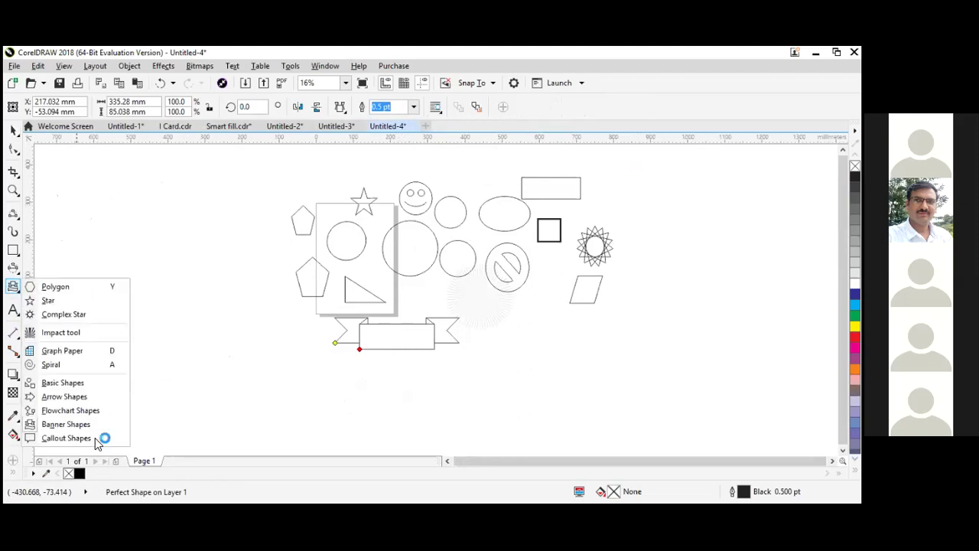
{"action": "left_click", "coordinate": [98, 438]}
{"action": "left_click_drag", "start_coordinate": [108, 261], "coordinate": [191, 337]}
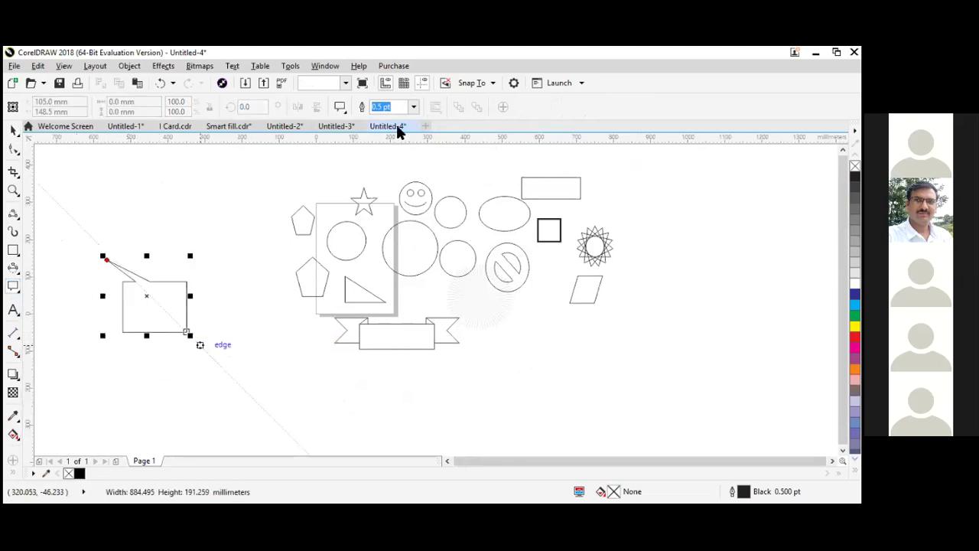
Draw a rounded-rectangle callout between the first callout and the page, about 146 mm wide and 149 mm high
{"action": "left_click", "coordinate": [340, 107]}
{"action": "left_click", "coordinate": [368, 130]}
{"action": "left_click_drag", "start_coordinate": [208, 198], "coordinate": [250, 241]}
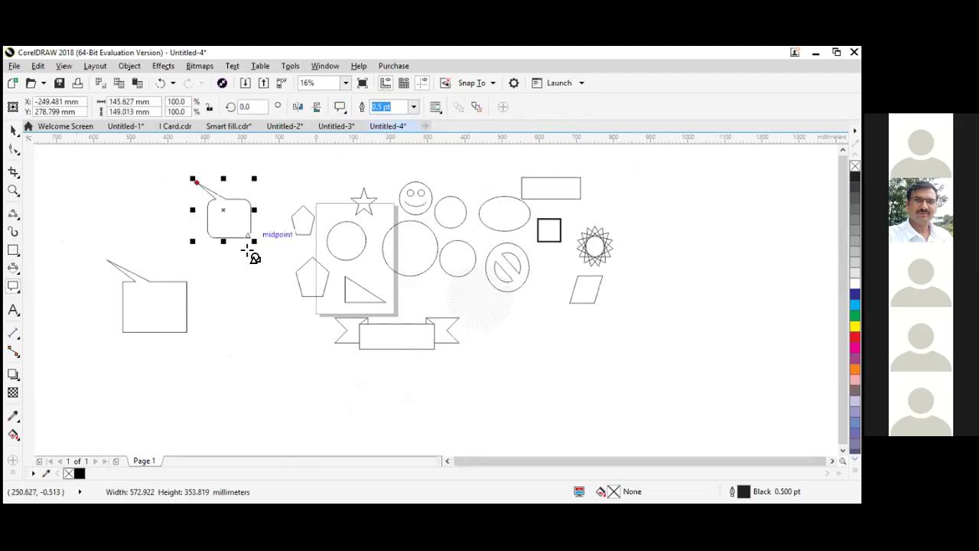
Select the rounded callout with the Pick tool, choose the cloud-like callout preset and deselect the shape
{"action": "left_click", "coordinate": [12, 131]}
{"action": "left_click_drag", "start_coordinate": [179, 169], "coordinate": [306, 291]}
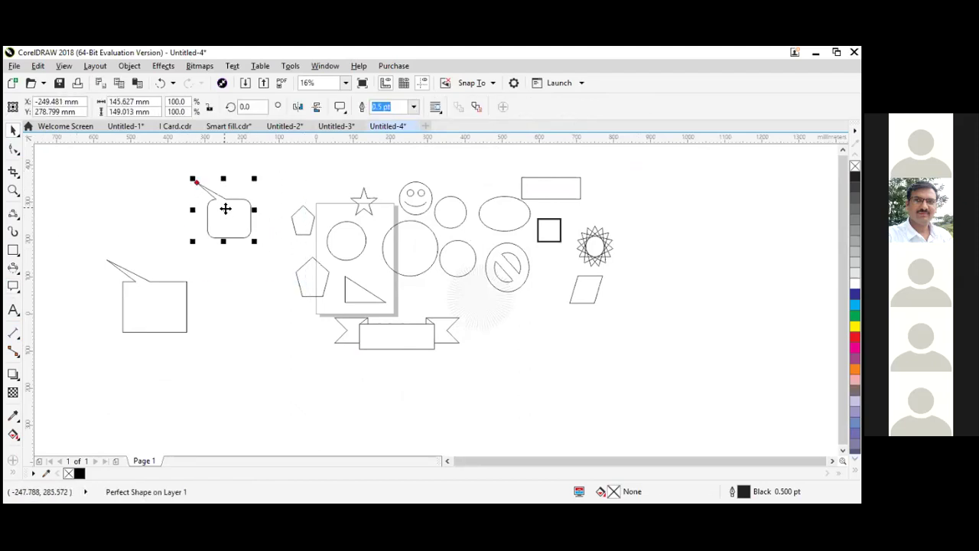
{"action": "left_click", "coordinate": [343, 111]}
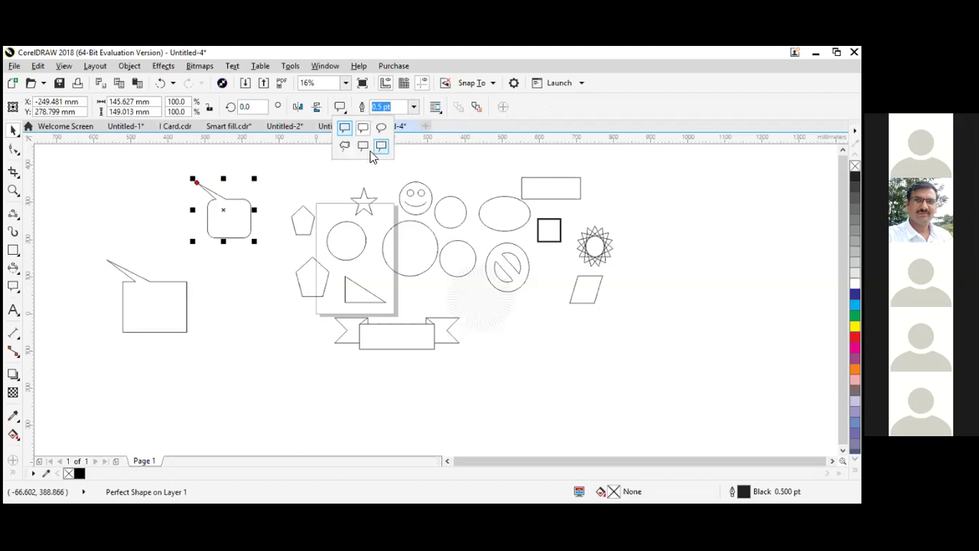
{"action": "left_click", "coordinate": [354, 148]}
{"action": "left_click", "coordinate": [310, 406]}
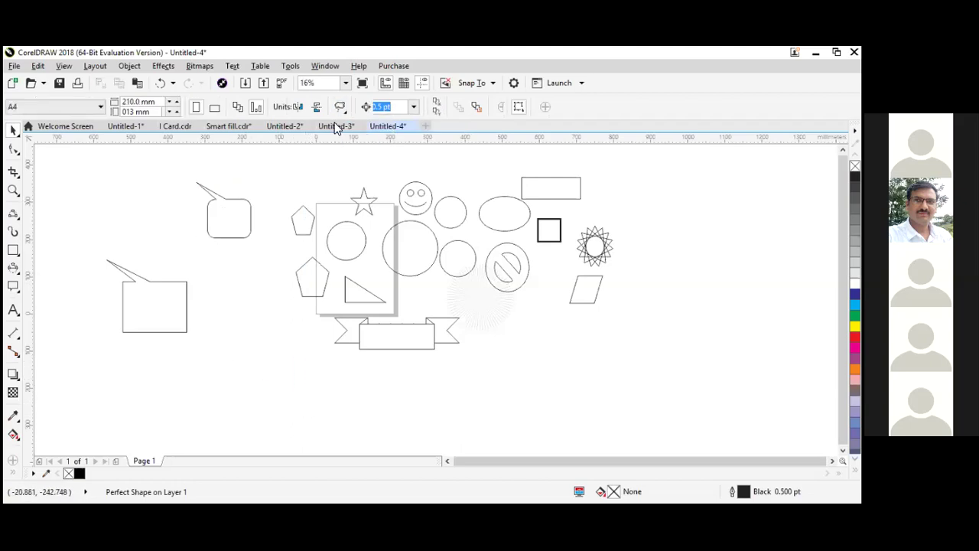
Fill the rectangular callout with a teal shade of green (C:82 M:9 Y:49 K:0)
{"action": "left_click", "coordinate": [153, 321]}
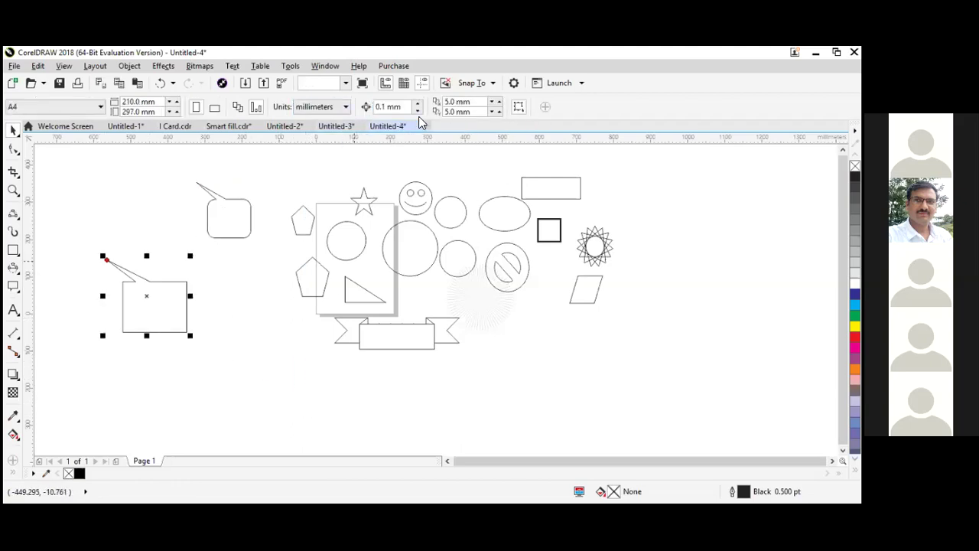
{"action": "left_click", "coordinate": [20, 292]}
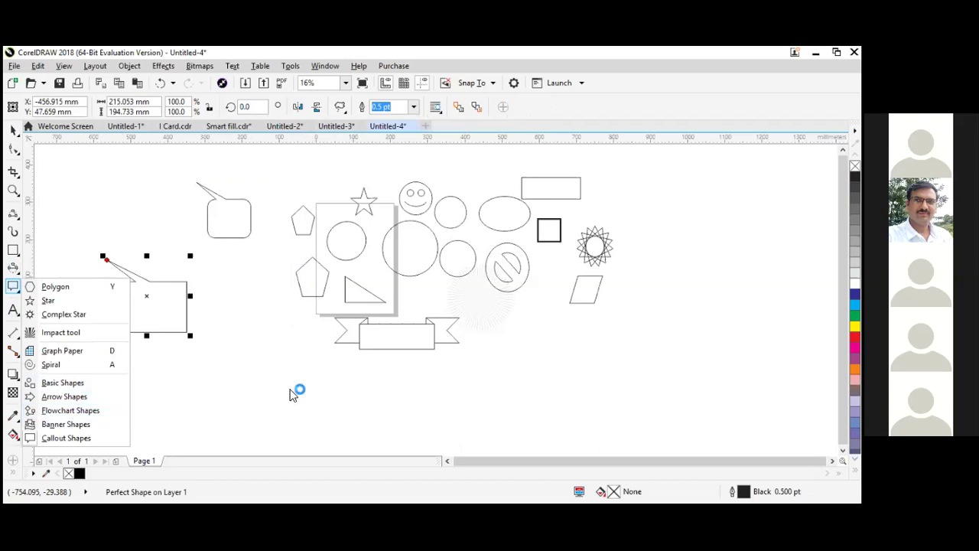
{"action": "left_click", "coordinate": [243, 367]}
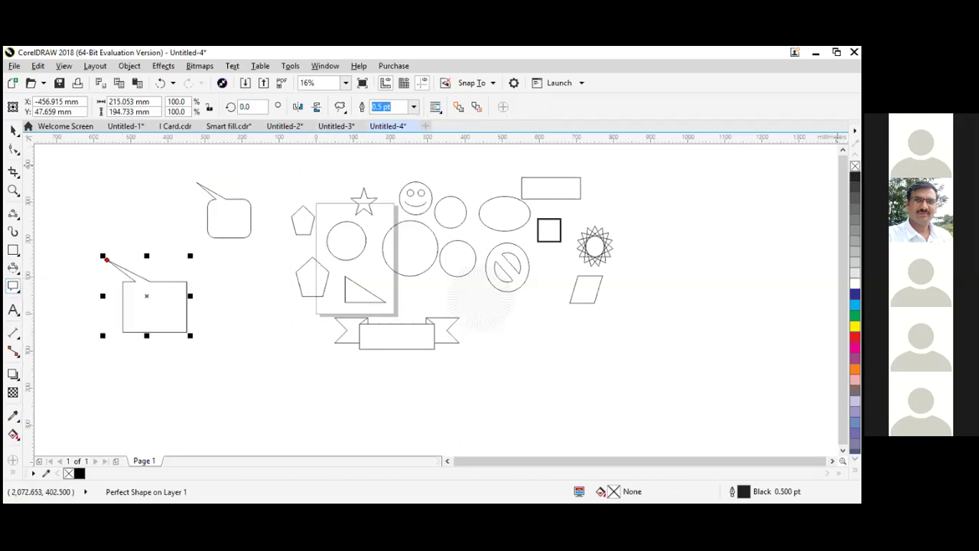
{"action": "key", "text": "space"}
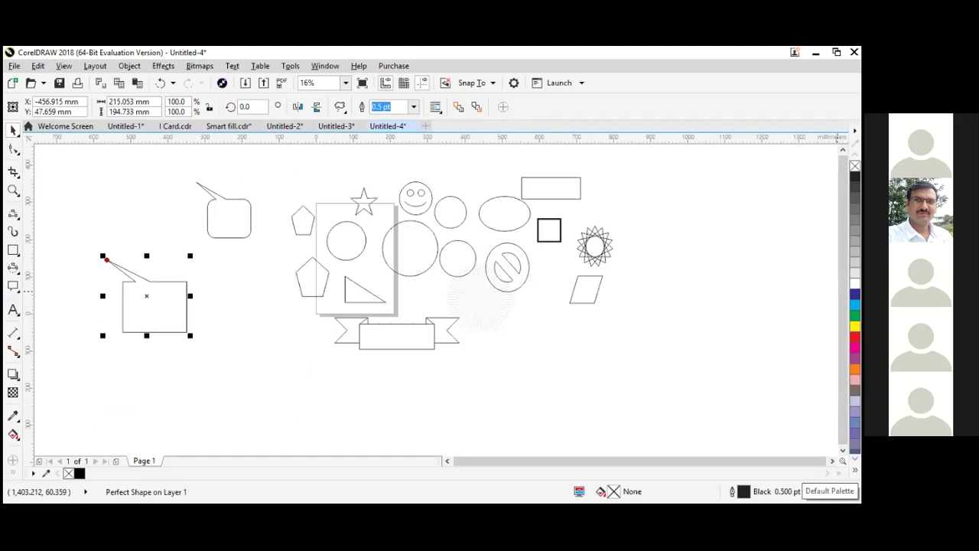
{"action": "left_click", "coordinate": [854, 470]}
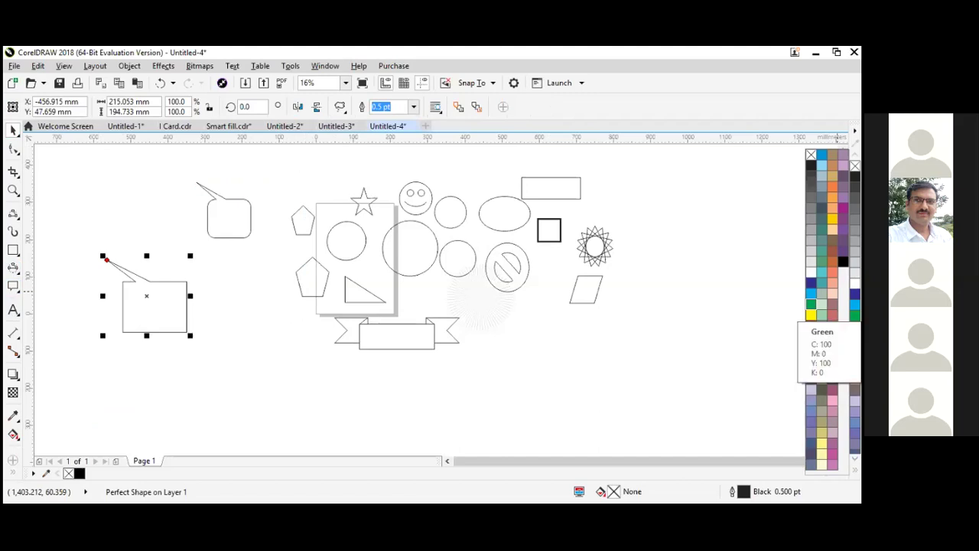
{"action": "left_click", "coordinate": [810, 306]}
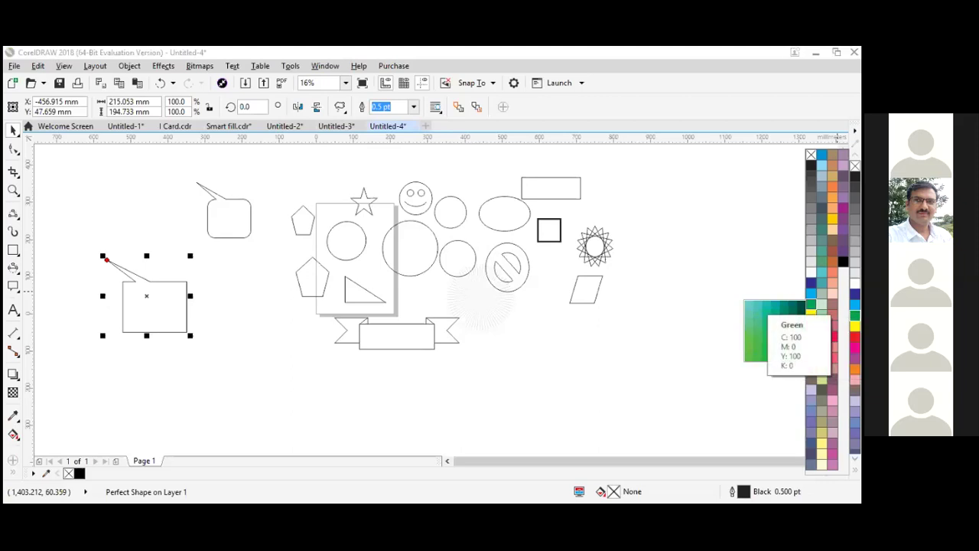
{"action": "left_click", "coordinate": [763, 308]}
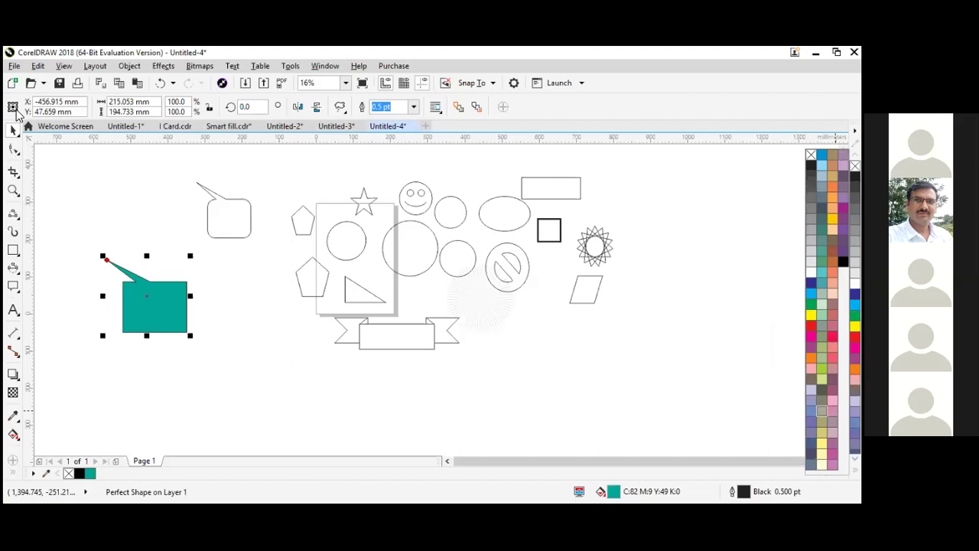
Delete both callouts and all shapes around the page, keeping the far rectangle, thick-outlined square, complex star and parallelogram
{"action": "left_click", "coordinate": [698, 218]}
{"action": "scroll", "coordinate": [168, 225], "scroll_direction": "up", "scroll_amount": 1}
{"action": "scroll", "coordinate": [164, 191], "scroll_direction": "down", "scroll_amount": 1}
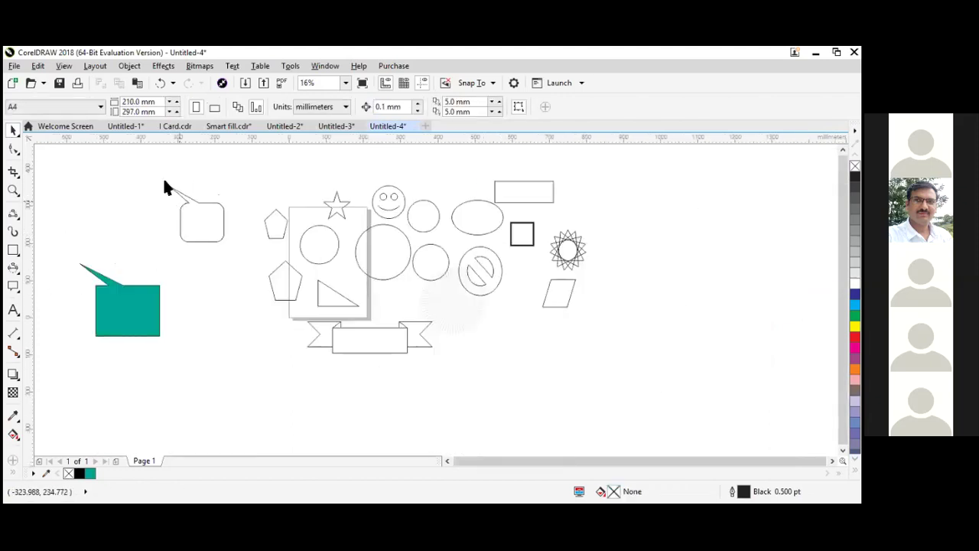
{"action": "left_click_drag", "start_coordinate": [65, 167], "coordinate": [500, 384]}
{"action": "key", "text": "Delete"}
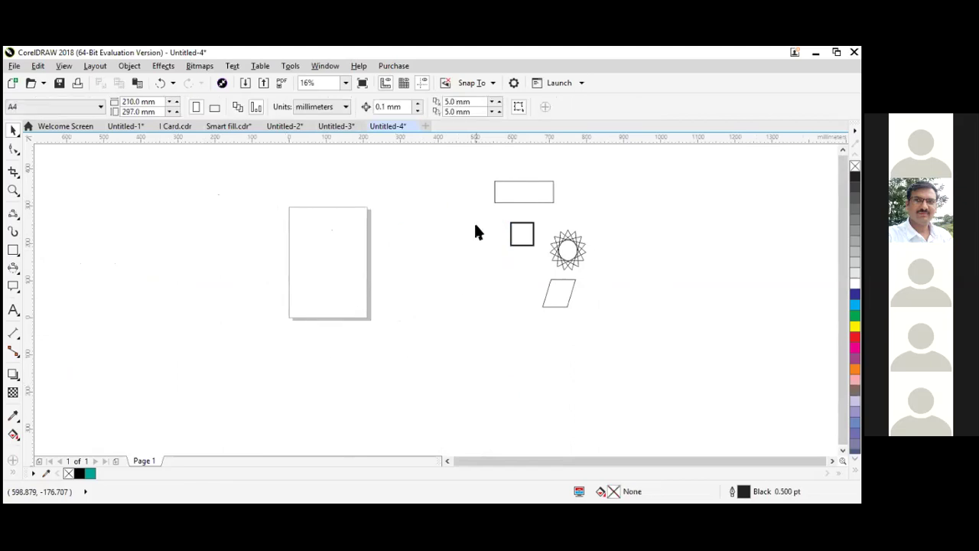
Move the wide rectangle onto the middle of the empty A4 page and deselect it
{"action": "left_click", "coordinate": [524, 192]}
{"action": "left_click_drag", "start_coordinate": [524, 192], "coordinate": [334, 255]}
{"action": "scroll", "coordinate": [334, 256], "scroll_direction": "up", "scroll_amount": 2}
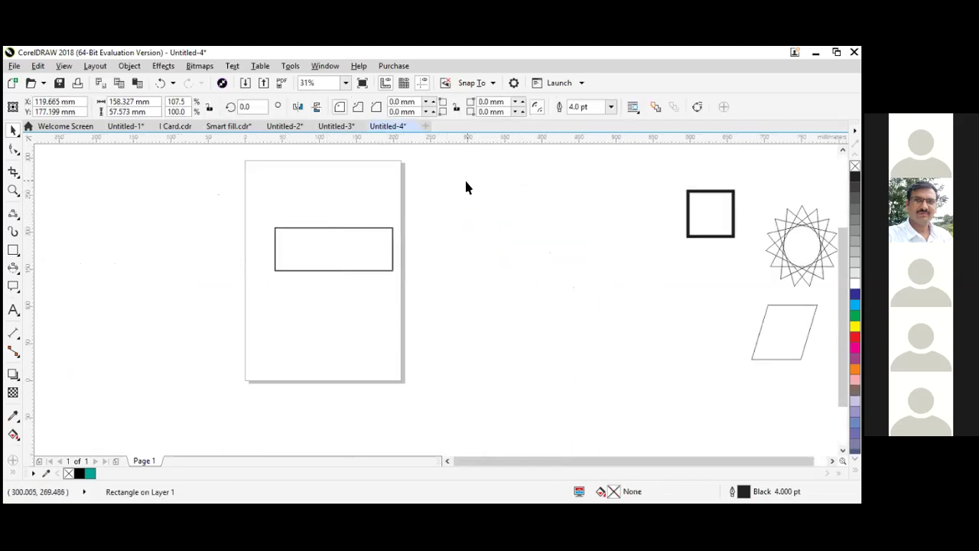
{"action": "left_click", "coordinate": [466, 188]}
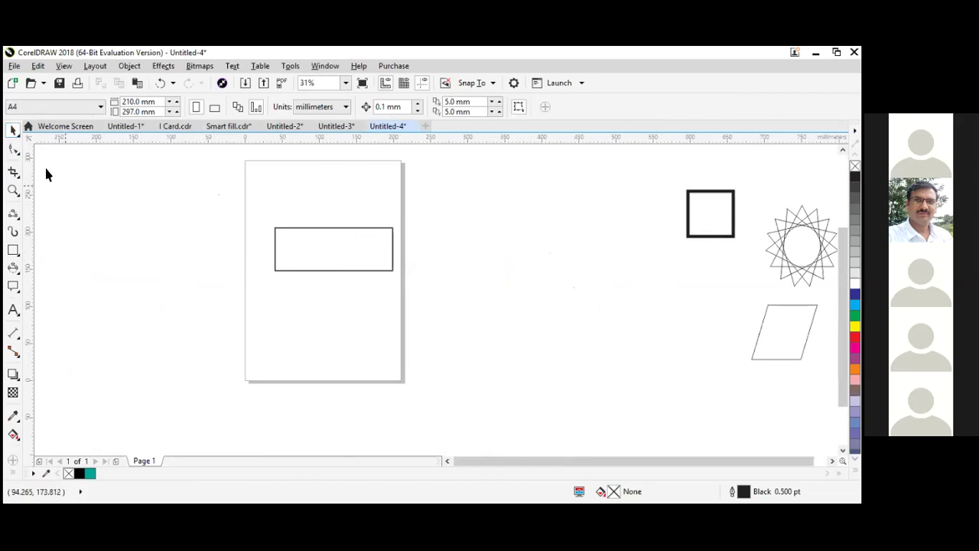
Stretch the rectangle upward to about 68 mm high and move its centre to about X 104 mm, Y 165 mm
{"action": "left_click", "coordinate": [312, 241]}
{"action": "scroll", "coordinate": [344, 267], "scroll_direction": "up", "scroll_amount": 2}
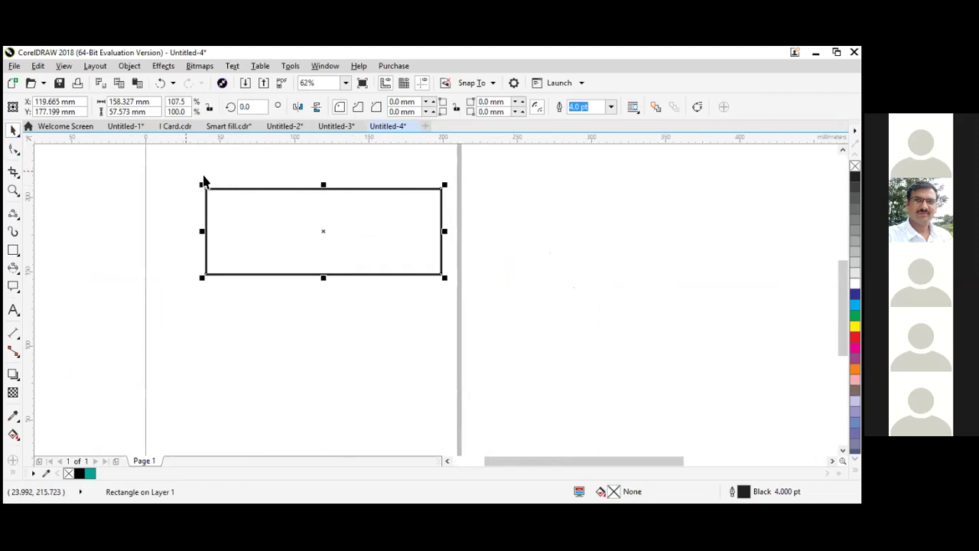
{"action": "mouse_move", "coordinate": [202, 185]}
{"action": "left_mouse_down"}
{"action": "mouse_move", "coordinate": [173, 170]}
{"action": "mouse_move", "coordinate": [186, 186]}
{"action": "left_mouse_up"}
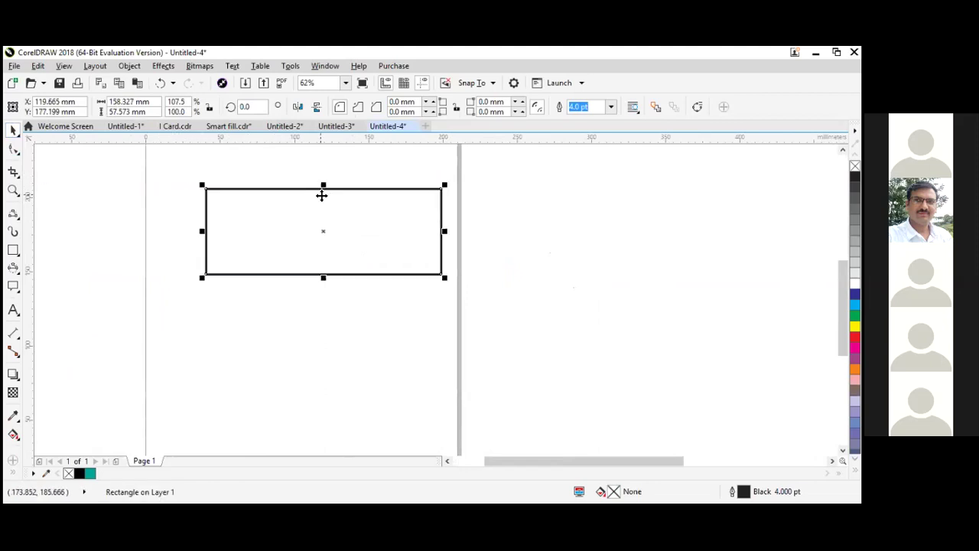
{"action": "left_click_drag", "start_coordinate": [323, 186], "coordinate": [329, 173]}
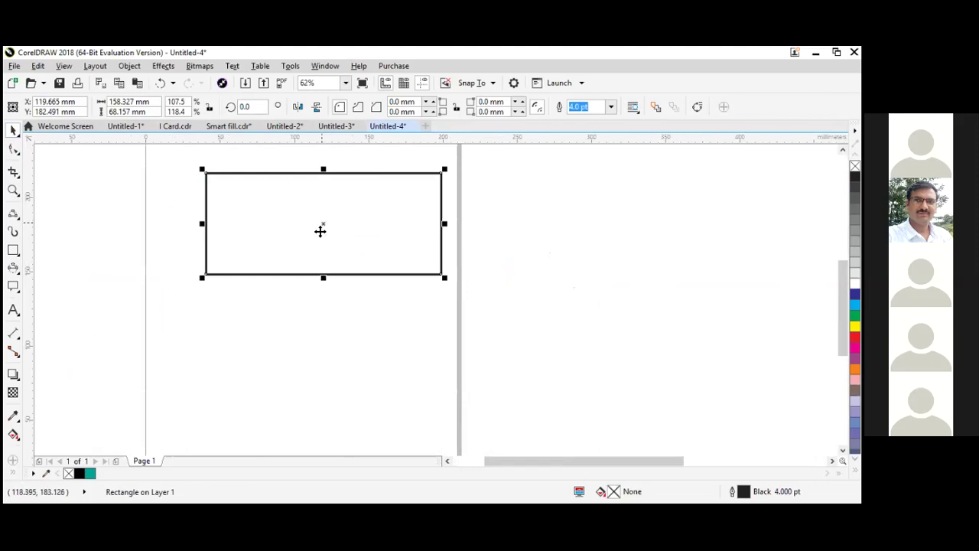
{"action": "left_click_drag", "start_coordinate": [323, 223], "coordinate": [300, 249]}
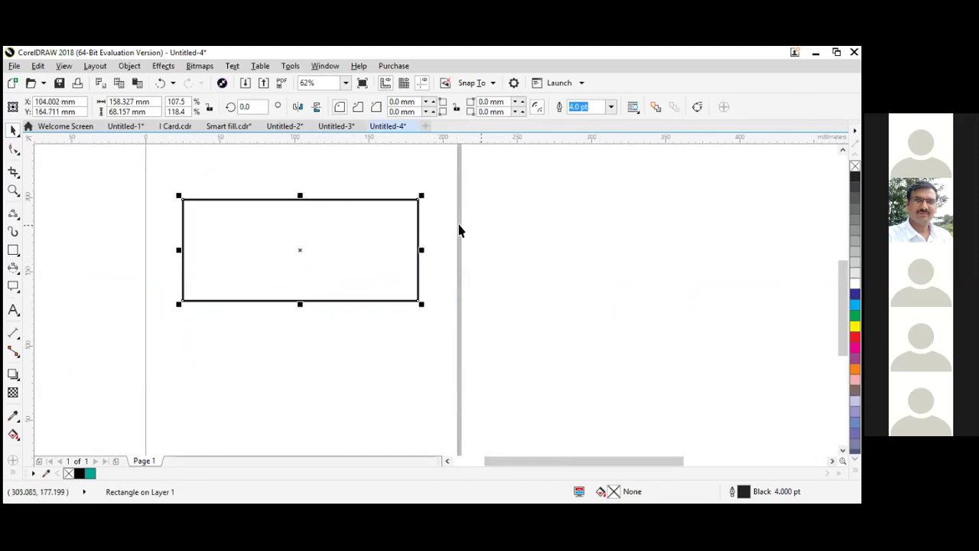
Fill the rectangle with golden yellow (C:0 M:20 Y:100 K:0) and deselect it
{"action": "left_click", "coordinate": [149, 187]}
{"action": "left_click_drag", "start_coordinate": [149, 188], "coordinate": [461, 328]}
{"action": "left_click", "coordinate": [855, 469]}
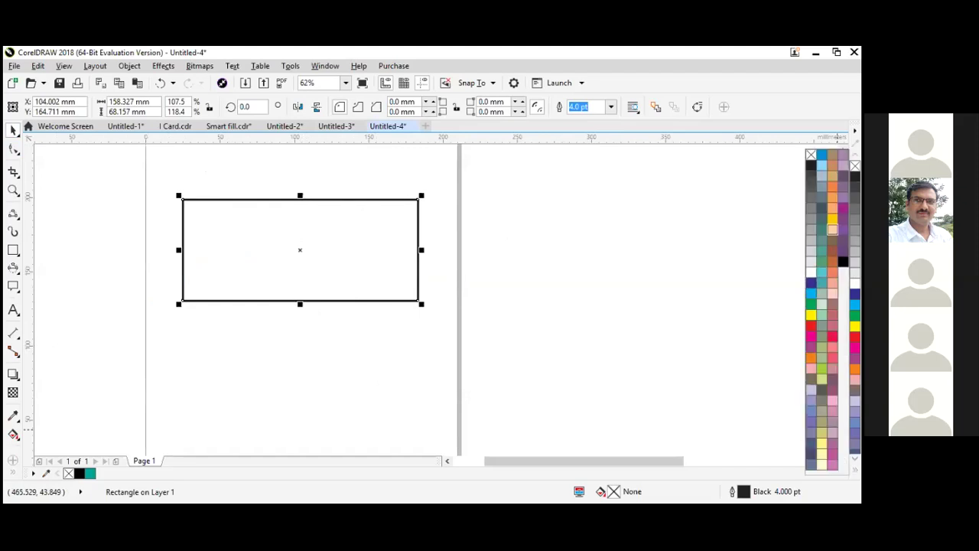
{"action": "left_click", "coordinate": [832, 219]}
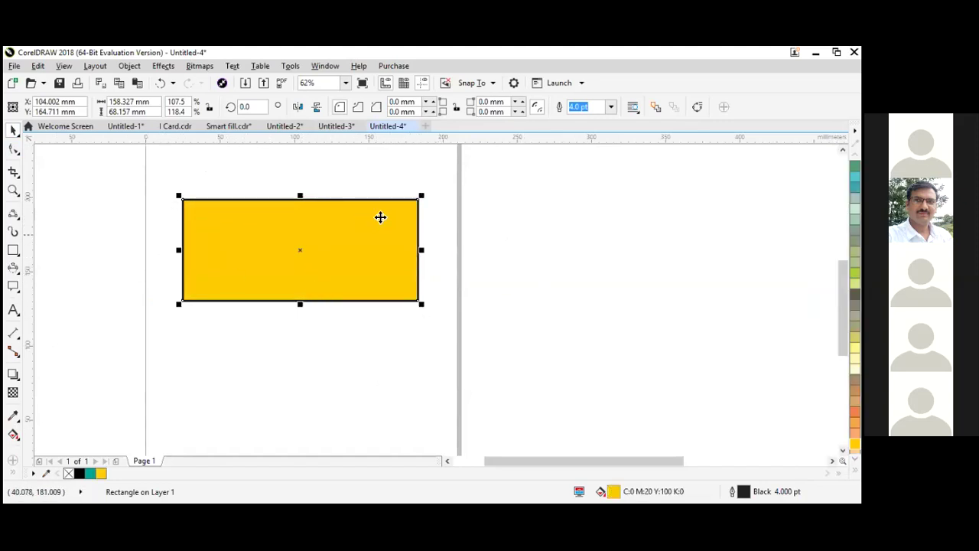
{"action": "left_click", "coordinate": [127, 253]}
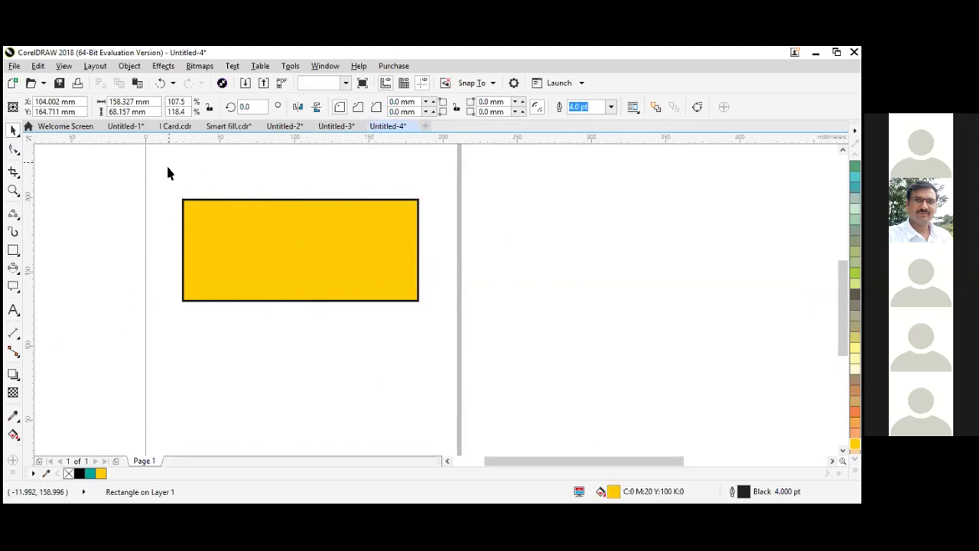
Examine the rectangle's fill and outline up close and reselect it by enclosing it with a selection marquee
{"action": "scroll", "coordinate": [201, 213], "scroll_direction": "up", "scroll_amount": 1}
{"action": "scroll", "coordinate": [161, 216], "scroll_direction": "down", "scroll_amount": 1}
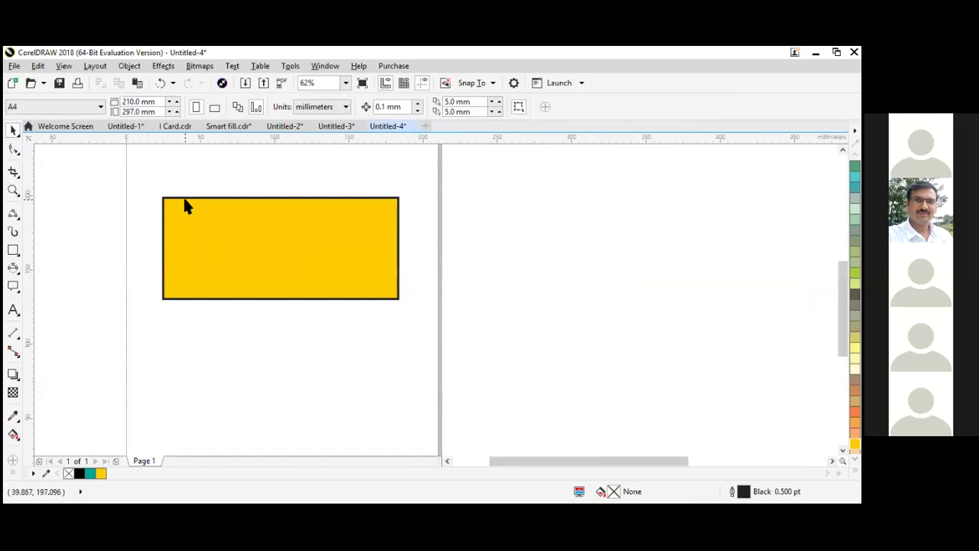
{"action": "left_click", "coordinate": [186, 205]}
{"action": "scroll", "coordinate": [185, 200], "scroll_direction": "up", "scroll_amount": 1}
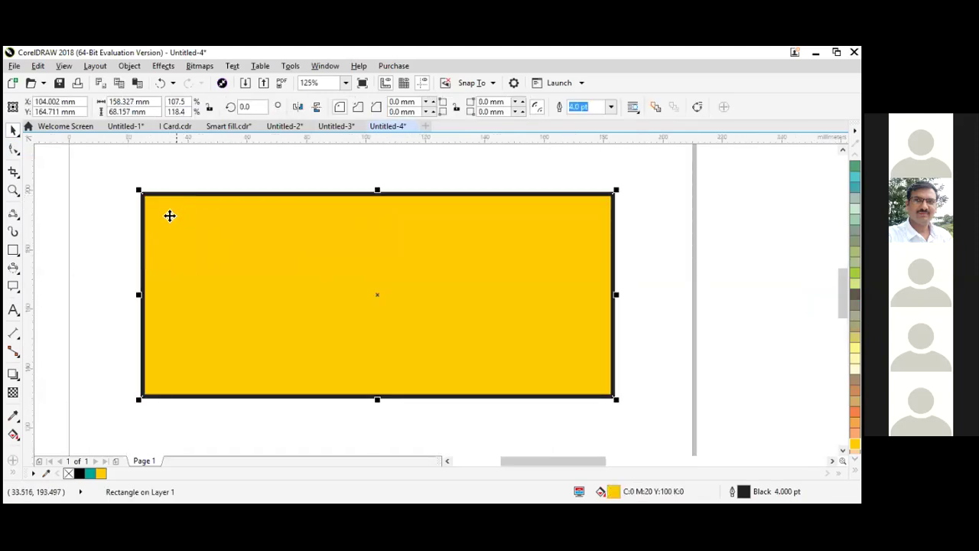
{"action": "scroll", "coordinate": [297, 274], "scroll_direction": "down", "scroll_amount": 1}
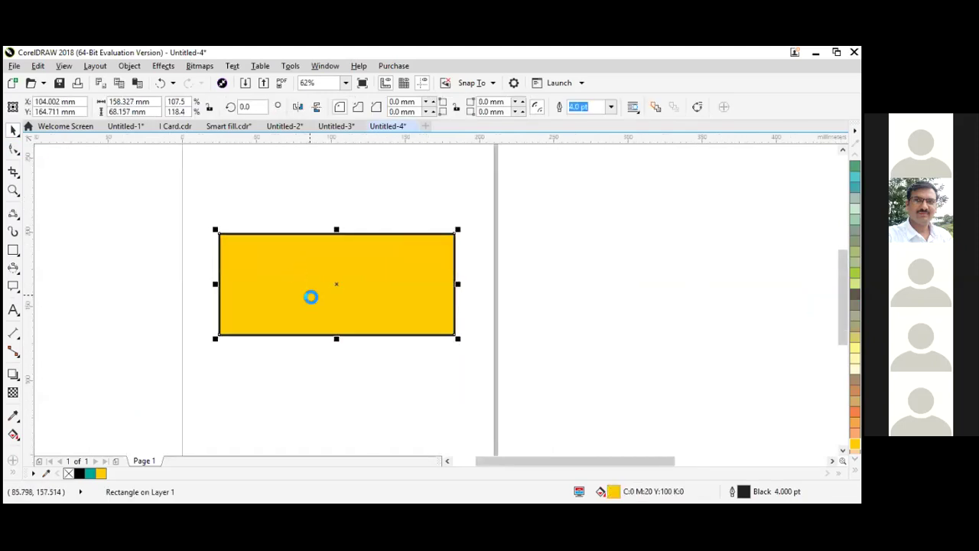
{"action": "scroll", "coordinate": [311, 296], "scroll_direction": "up", "scroll_amount": 1}
{"action": "left_click_drag", "start_coordinate": [87, 161], "coordinate": [587, 405]}
{"action": "scroll", "coordinate": [234, 266], "scroll_direction": "down", "scroll_amount": 1}
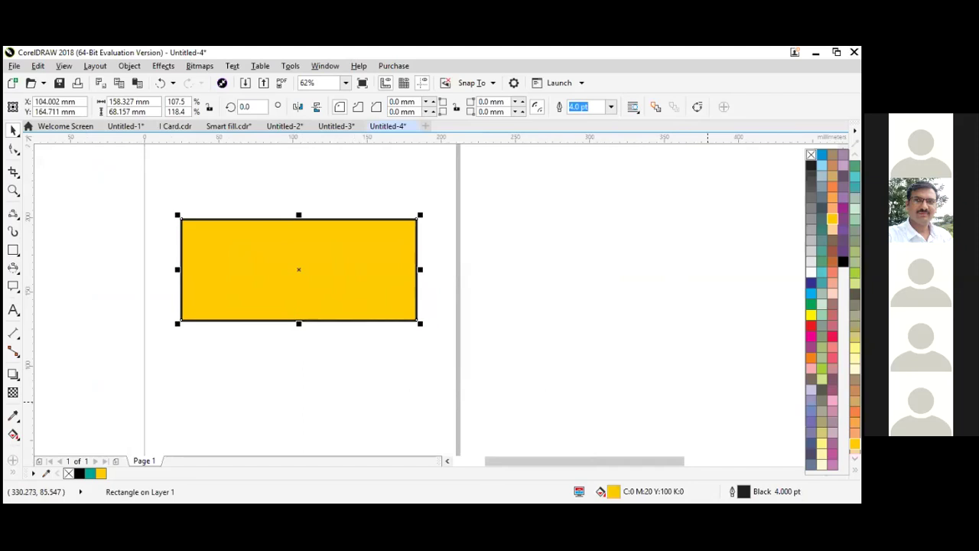
Undo the rectangle's fill and reapply the same golden yellow, C:0 M:20 Y:100 K:0
{"action": "key", "text": "ctrl+z"}
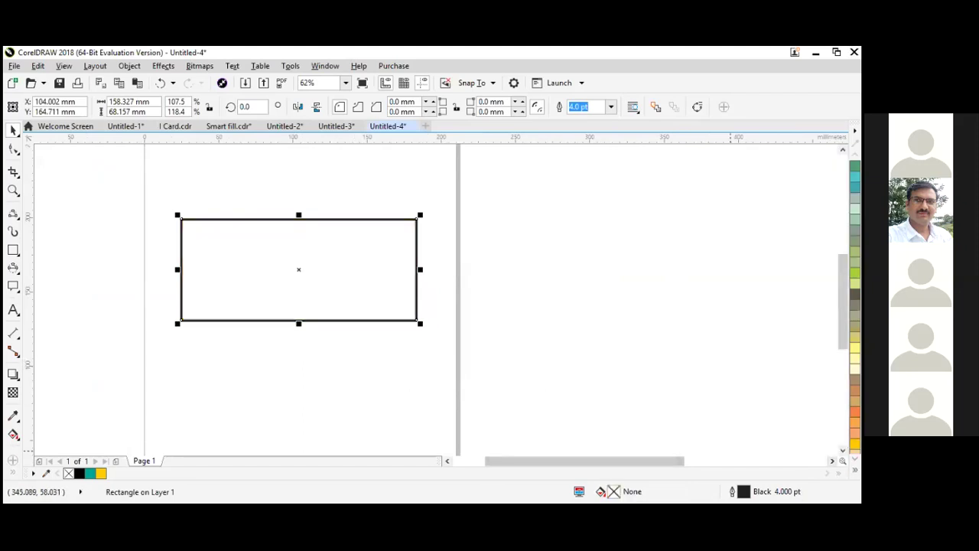
{"action": "left_click", "coordinate": [854, 469]}
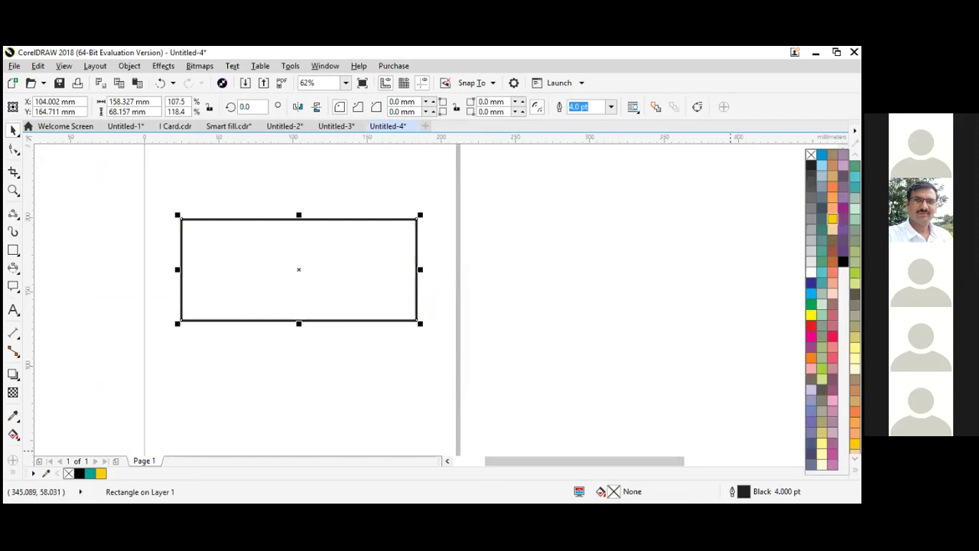
{"action": "left_click", "coordinate": [832, 219]}
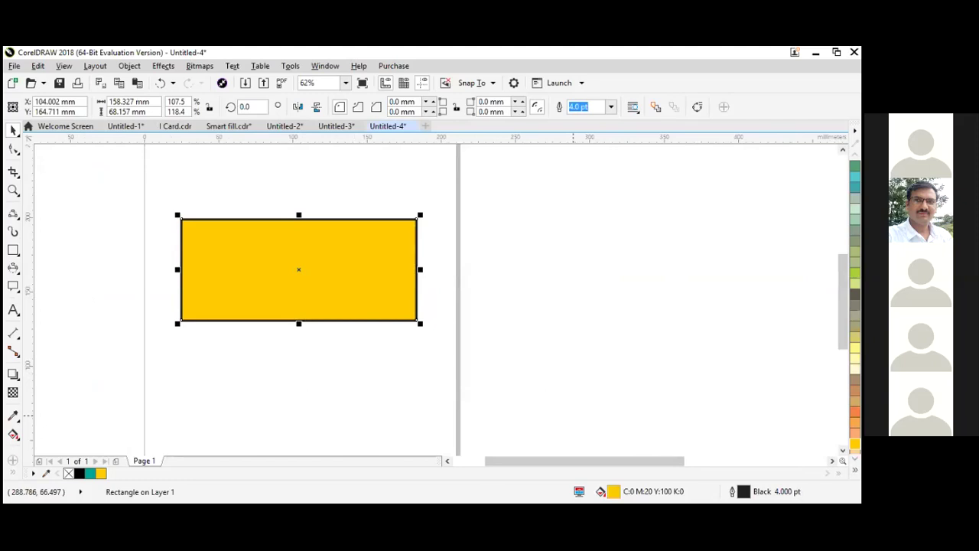
Remove the rectangle's outline, keeping the yellow fill, and reselect it by enclosing it with a selection marquee
{"action": "left_click", "coordinate": [855, 468]}
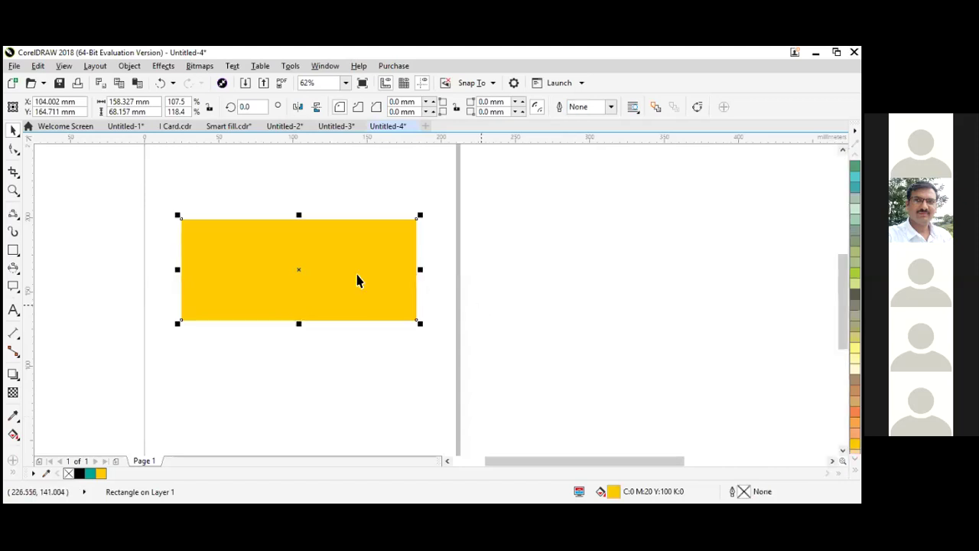
{"action": "left_click", "coordinate": [122, 201]}
{"action": "left_click_drag", "start_coordinate": [122, 201], "coordinate": [480, 351]}
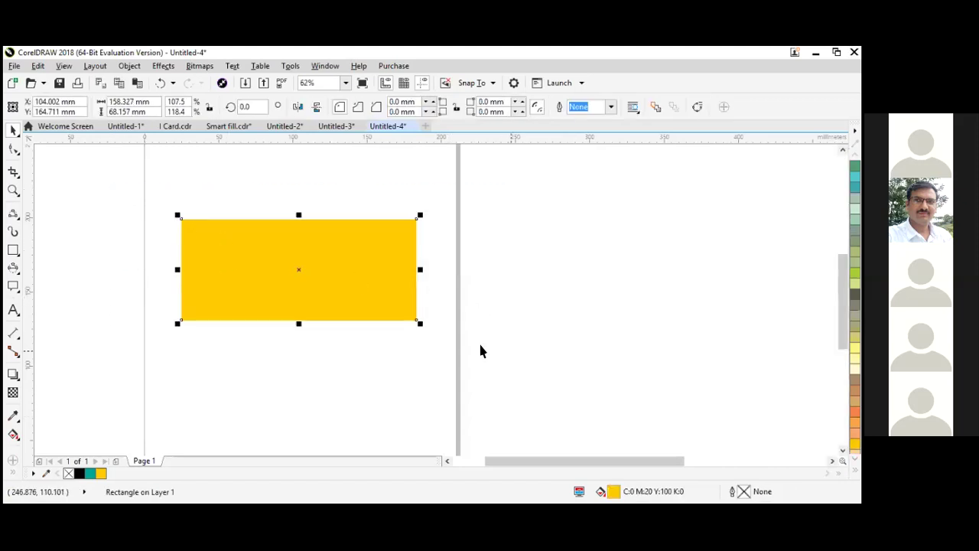
{"action": "scroll", "coordinate": [221, 288], "scroll_direction": "down", "scroll_amount": 1}
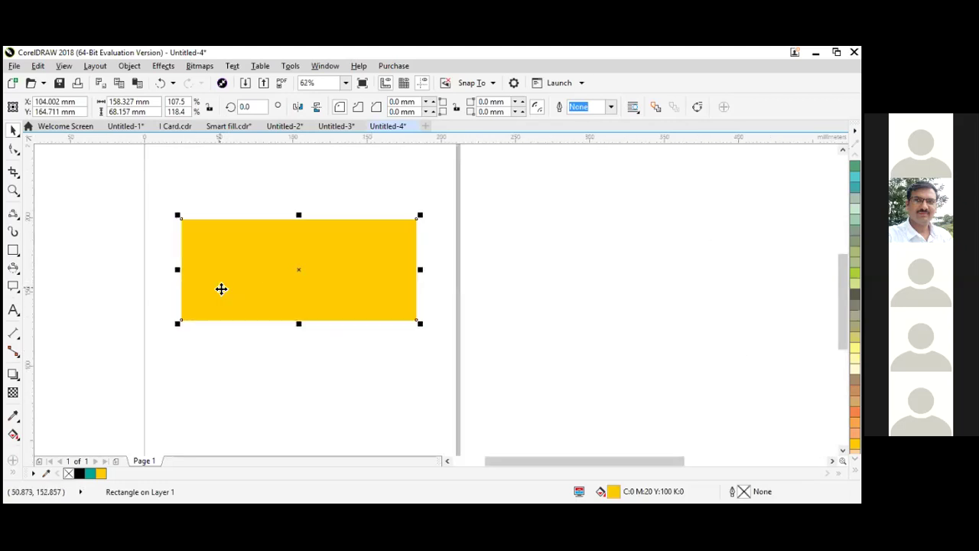
Reselect the yellow rectangle with a selection marquee and move it higher on the page, to about X 98.3 mm, Y 198.8 mm
{"action": "left_click", "coordinate": [499, 228]}
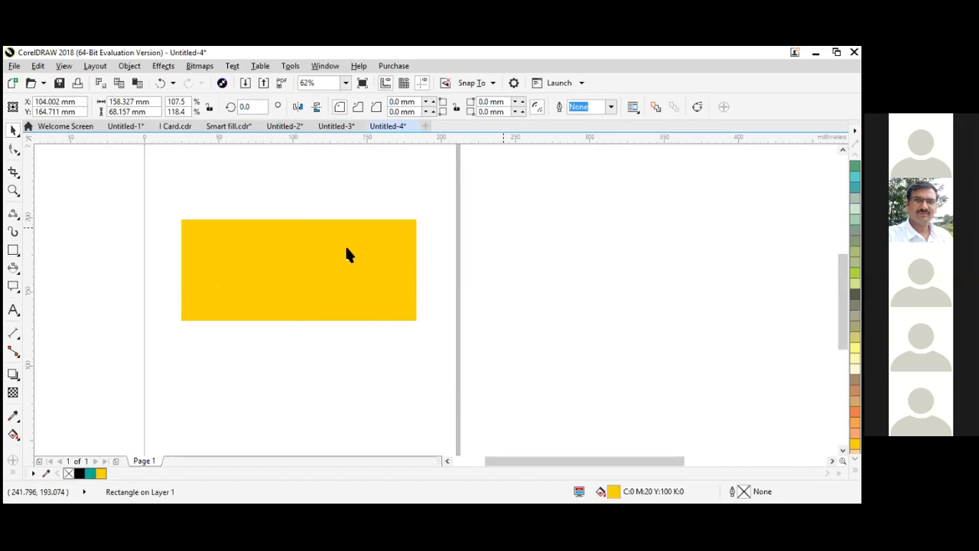
{"action": "left_click_drag", "start_coordinate": [119, 198], "coordinate": [485, 348]}
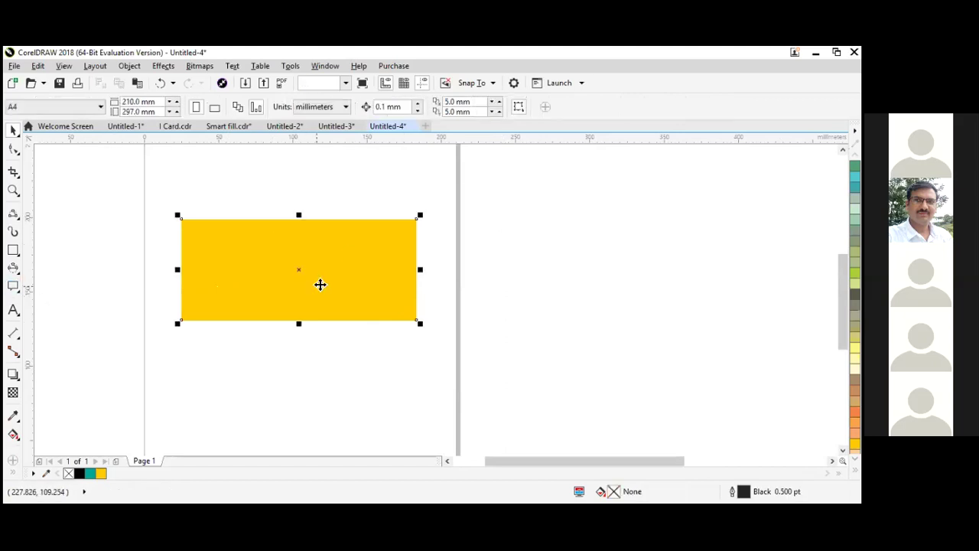
{"action": "left_click_drag", "start_coordinate": [304, 271], "coordinate": [292, 221]}
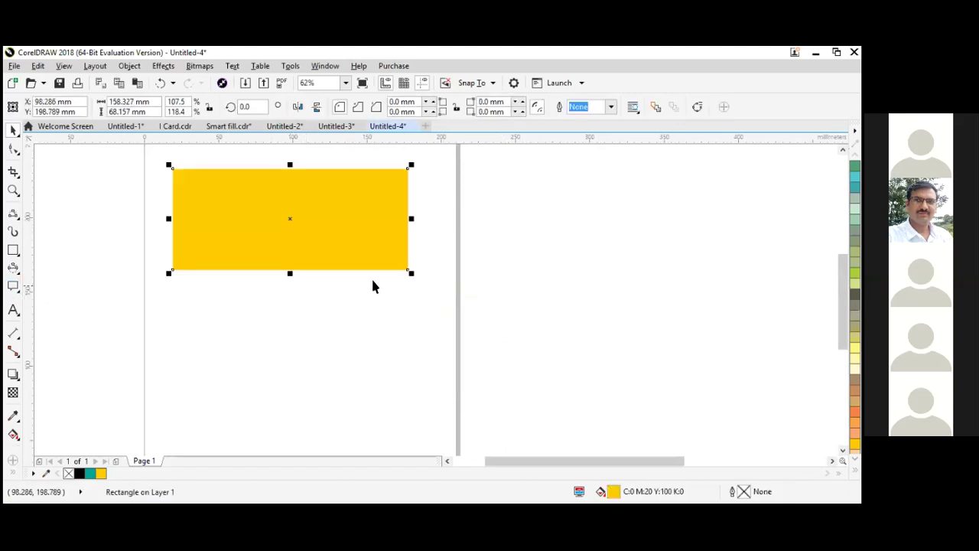
Draw a five-pointed star about 76 × 47 mm below the rectangle, fill it with C:20 M:0 Y:20 K:20 and remove its outline
{"action": "left_click", "coordinate": [17, 253]}
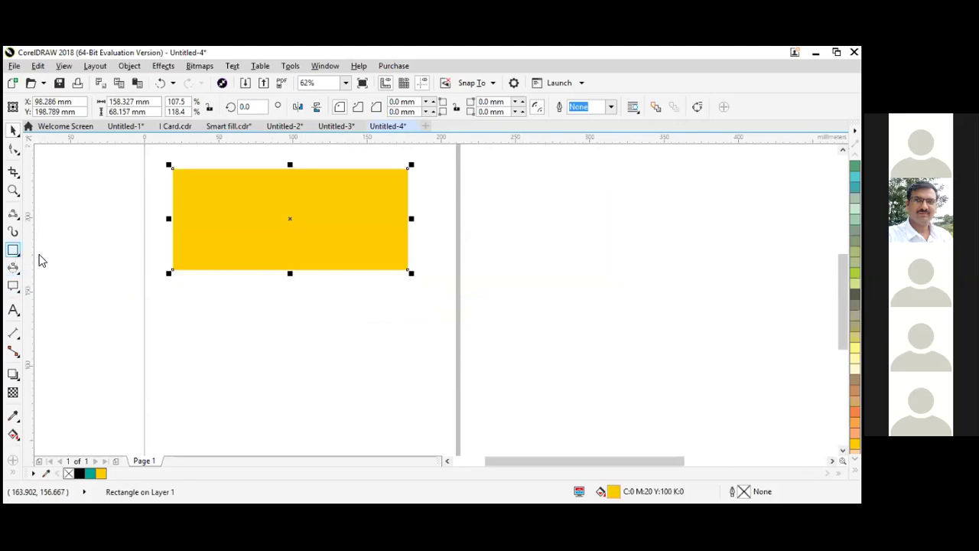
{"action": "left_click", "coordinate": [17, 293]}
{"action": "left_click", "coordinate": [16, 308]}
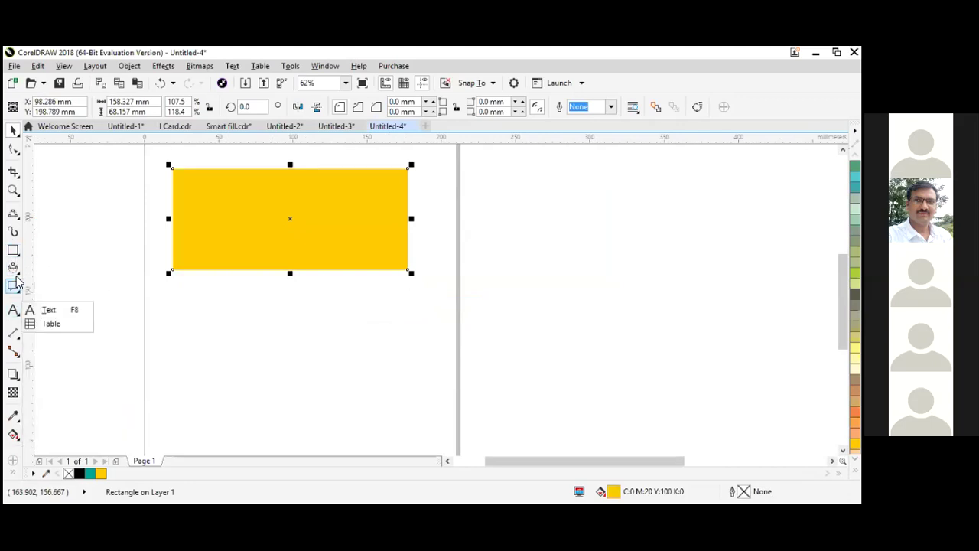
{"action": "left_click", "coordinate": [13, 287]}
{"action": "left_click", "coordinate": [48, 301]}
{"action": "left_click_drag", "start_coordinate": [215, 374], "coordinate": [334, 448]}
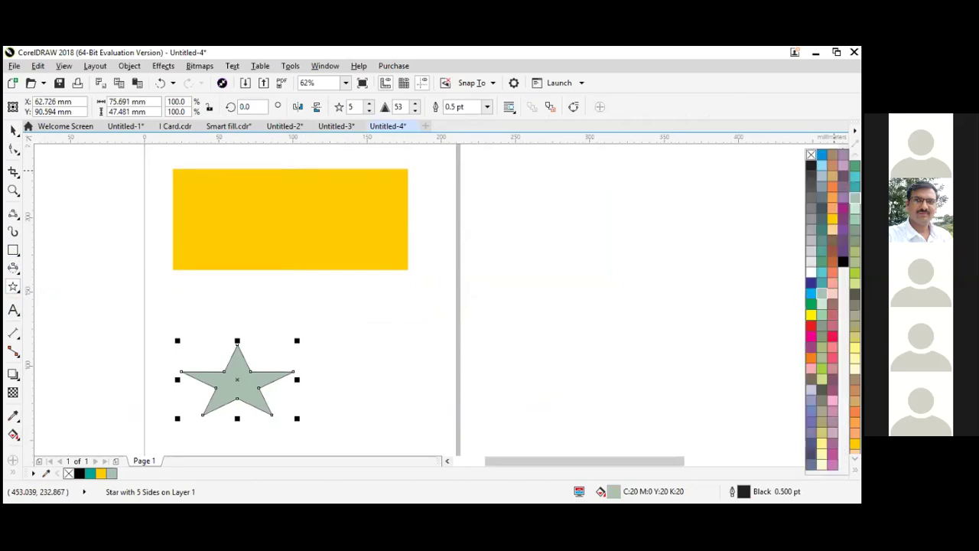
{"action": "right_click", "coordinate": [810, 154]}
{"action": "scroll", "coordinate": [219, 397], "scroll_direction": "down", "scroll_amount": 3}
{"action": "scroll", "coordinate": [131, 247], "scroll_direction": "up", "scroll_amount": 3}
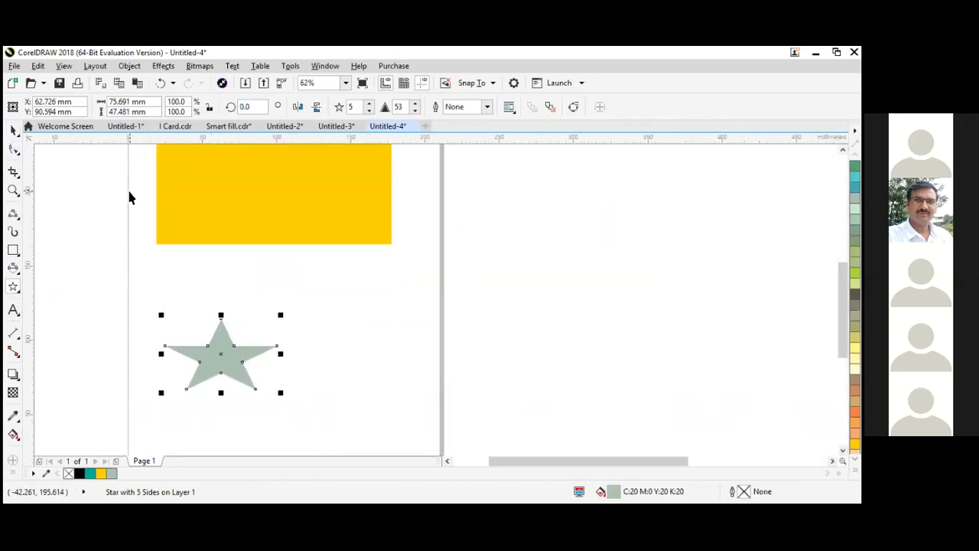
Select the yellow rectangle and the star together, move them off the page and delete them
{"action": "scroll", "coordinate": [122, 192], "scroll_direction": "down", "scroll_amount": 2}
{"action": "left_click_drag", "start_coordinate": [111, 157], "coordinate": [386, 328]}
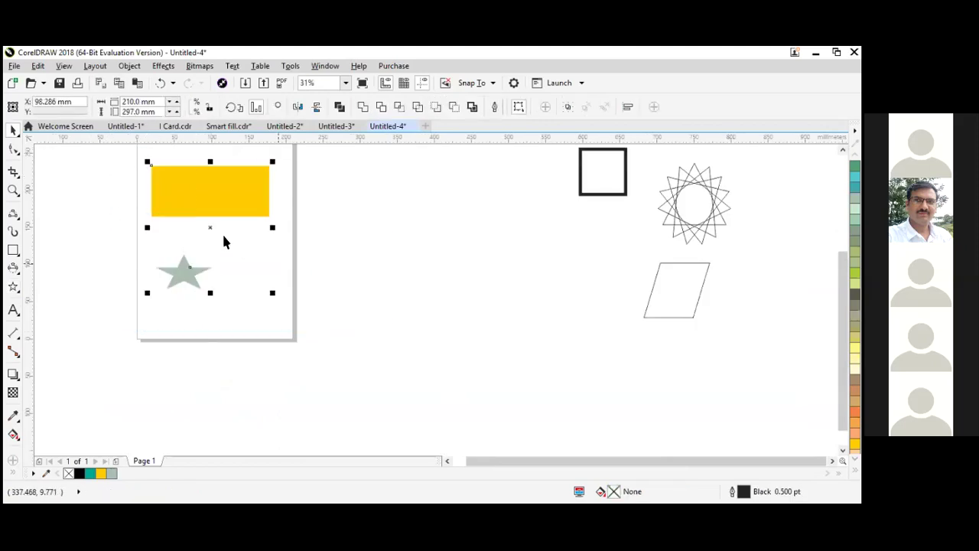
{"action": "left_click_drag", "start_coordinate": [212, 224], "coordinate": [454, 281]}
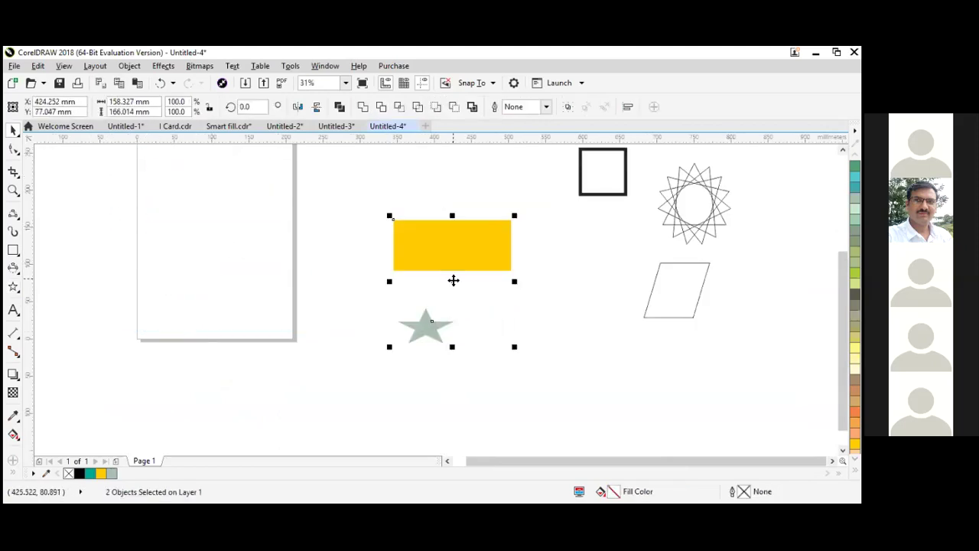
{"action": "key", "text": "Delete"}
{"action": "scroll", "coordinate": [450, 284], "scroll_direction": "down", "scroll_amount": 1}
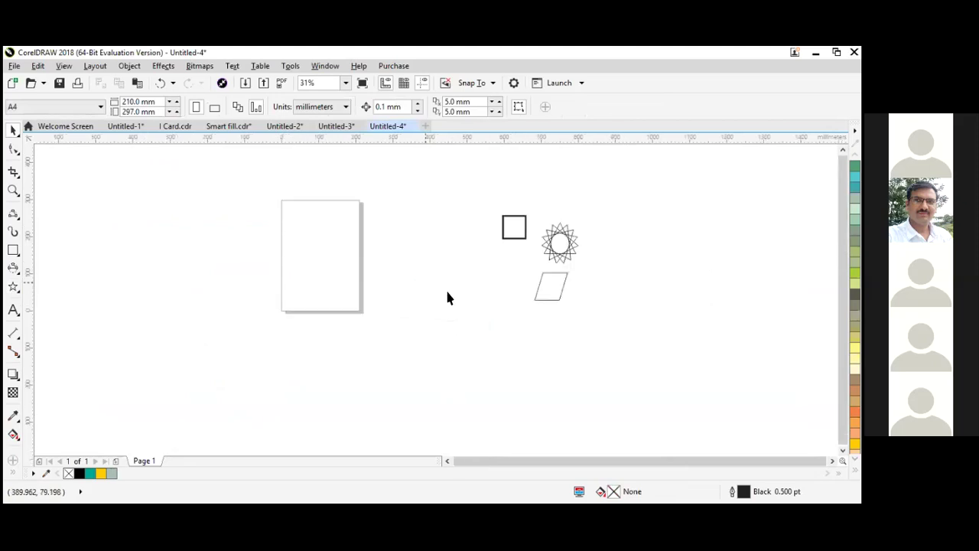
Select the square, the many-pointed star and the parallelogram together with a selection marquee
{"action": "scroll", "coordinate": [520, 258], "scroll_direction": "up", "scroll_amount": 1}
{"action": "left_click_drag", "start_coordinate": [457, 162], "coordinate": [730, 358]}
{"action": "left_click_drag", "start_coordinate": [648, 325], "coordinate": [648, 326]}
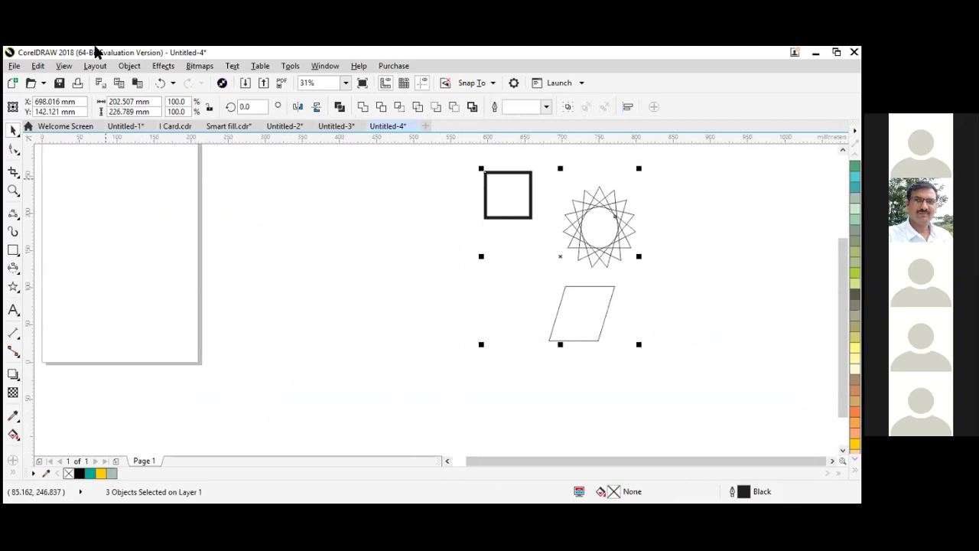
Import the Inclined Line image from the desktop folder "Zoom .Technosavy Corel" and place it on the page at its original size
{"action": "left_click", "coordinate": [14, 66]}
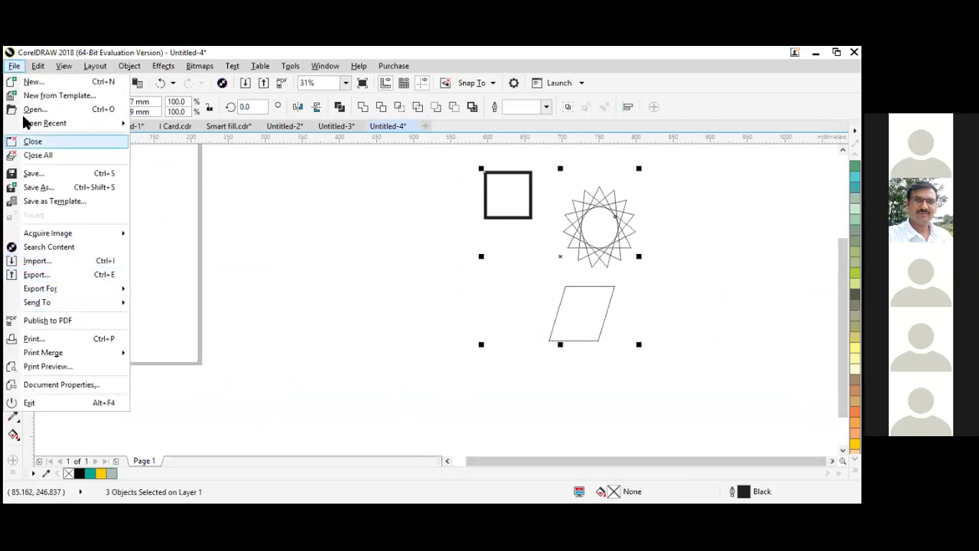
{"action": "left_click", "coordinate": [74, 115]}
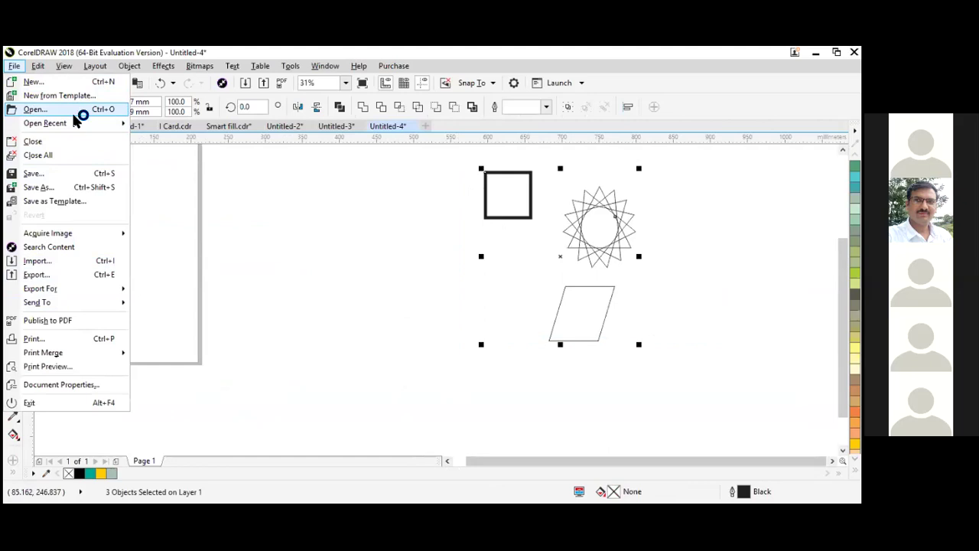
{"action": "left_click", "coordinate": [106, 264]}
{"action": "left_click", "coordinate": [53, 212]}
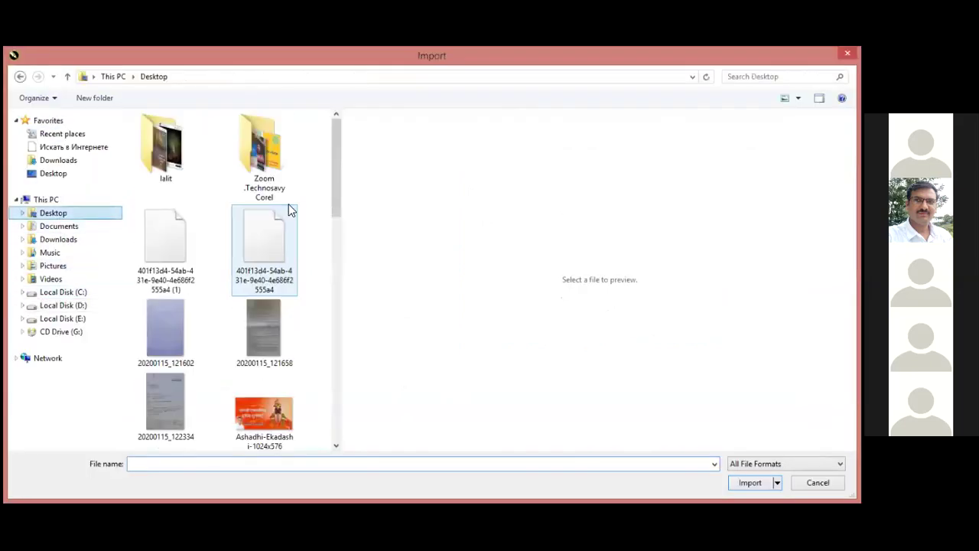
{"action": "double_click", "coordinate": [284, 186]}
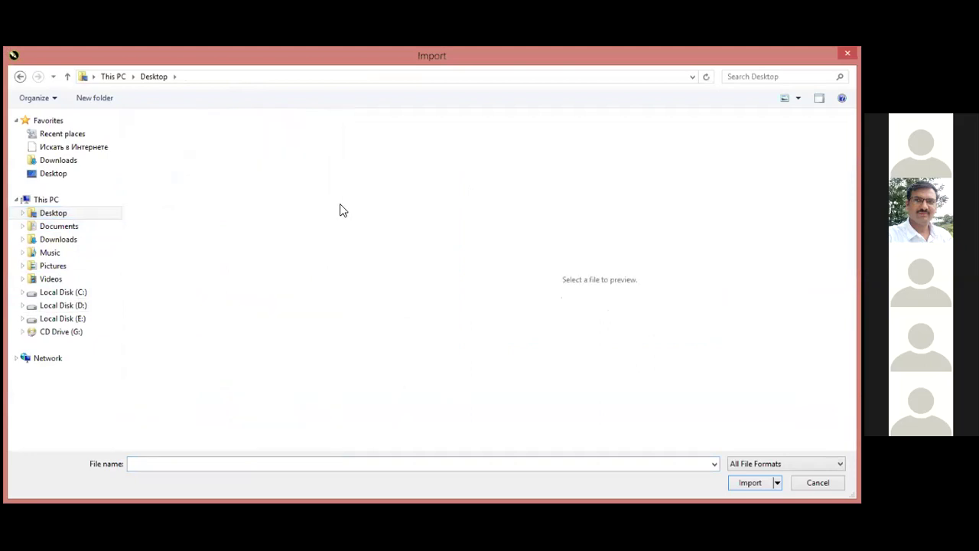
{"action": "left_click", "coordinate": [234, 170]}
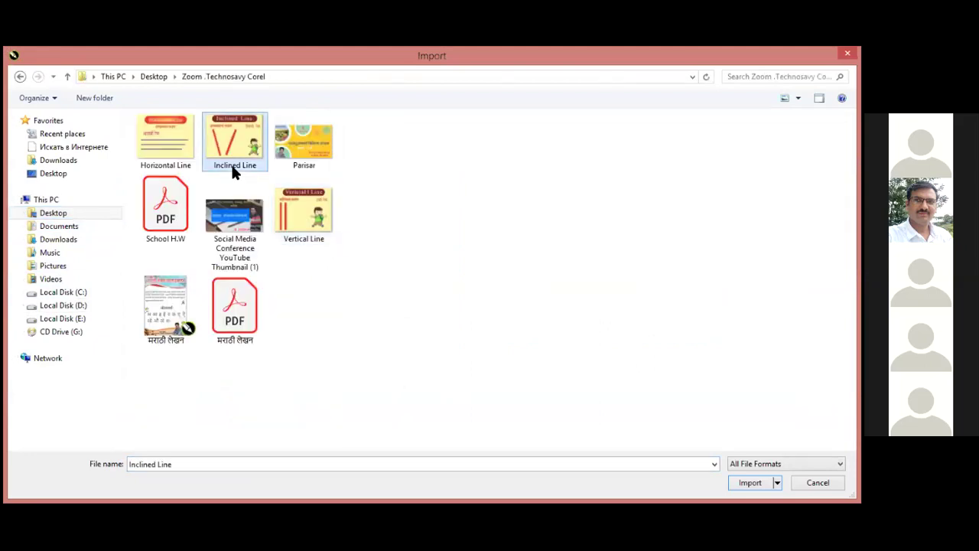
{"action": "key", "text": "Return"}
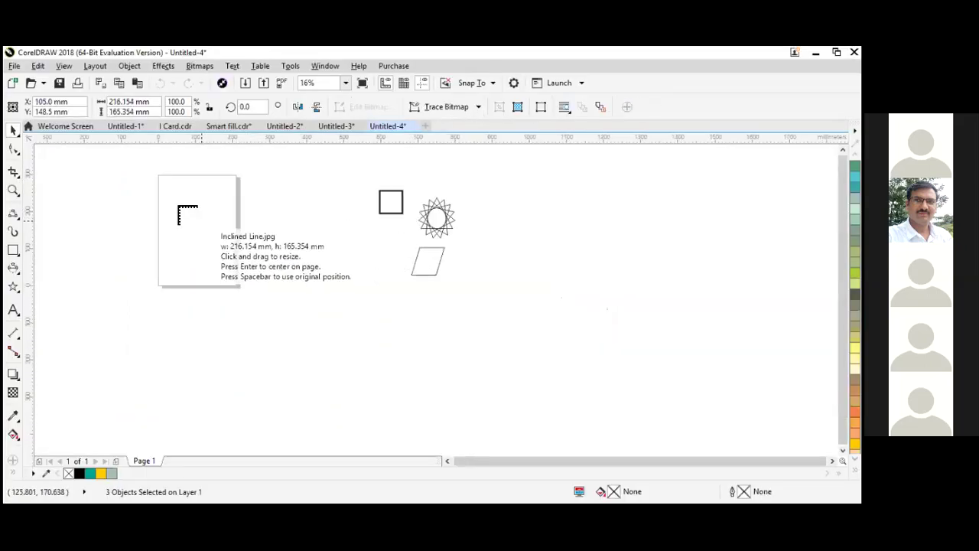
{"action": "left_click", "coordinate": [179, 206]}
{"action": "scroll", "coordinate": [199, 251], "scroll_direction": "up", "scroll_amount": 2}
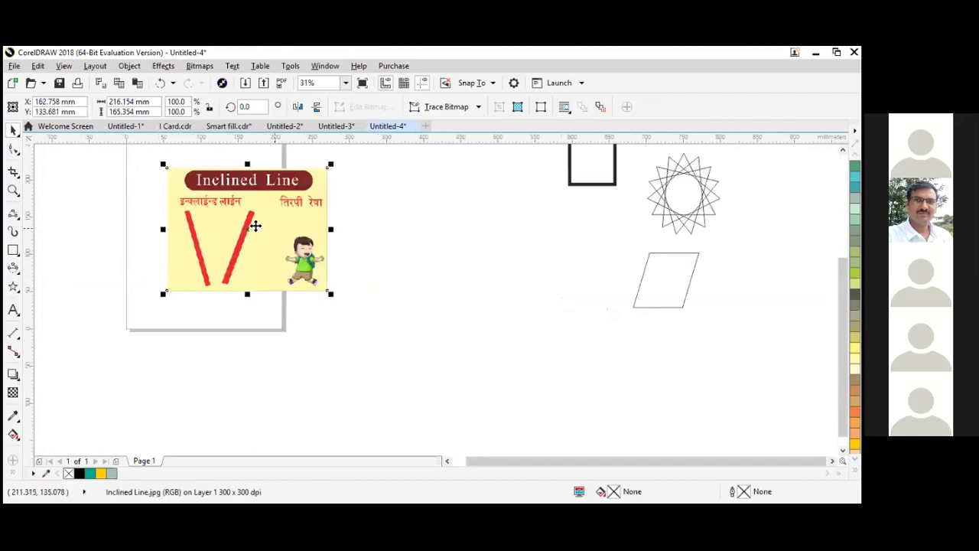
Move the Inclined Line image to span the page width, centred at about X 106.3 mm, Y 156.2 mm, and deselect it
{"action": "left_click_drag", "start_coordinate": [227, 225], "coordinate": [199, 215]}
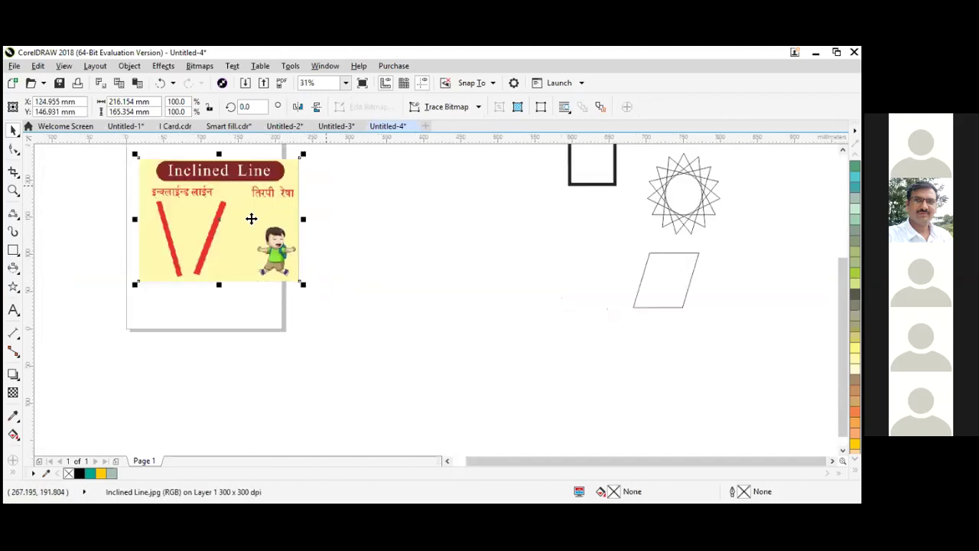
{"action": "left_click", "coordinate": [112, 175]}
{"action": "scroll", "coordinate": [111, 175], "scroll_direction": "up", "scroll_amount": 2}
{"action": "scroll", "coordinate": [312, 216], "scroll_direction": "down", "scroll_amount": 2}
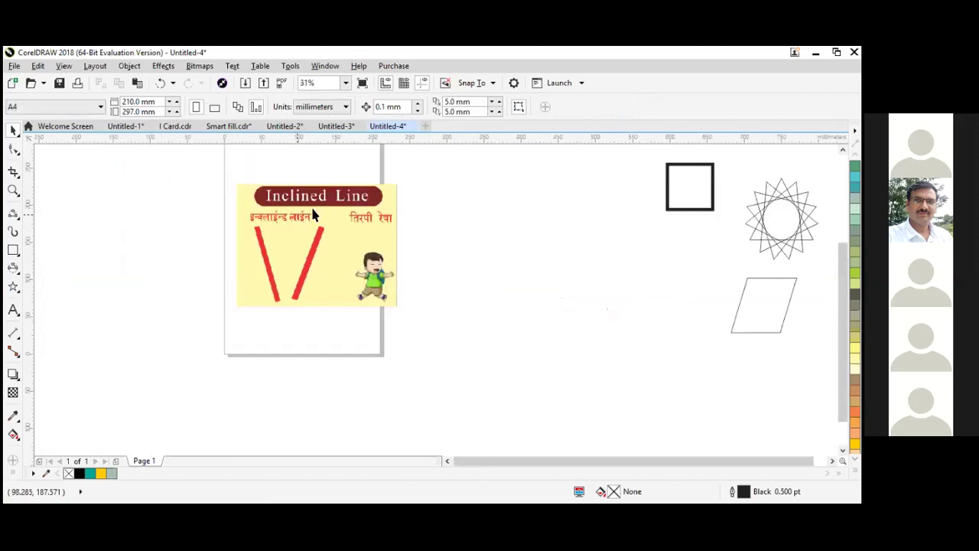
{"action": "left_click_drag", "start_coordinate": [207, 172], "coordinate": [489, 332]}
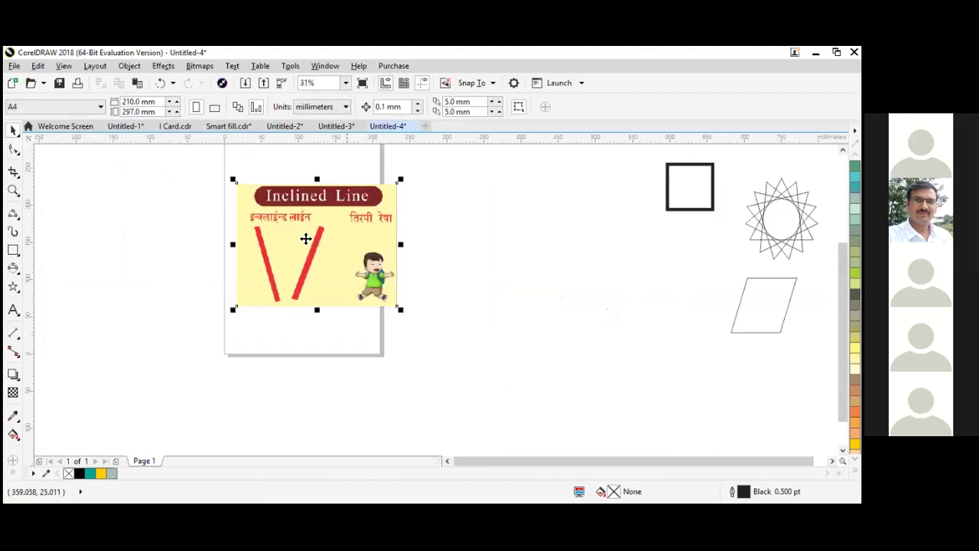
{"action": "left_click_drag", "start_coordinate": [305, 238], "coordinate": [292, 233]}
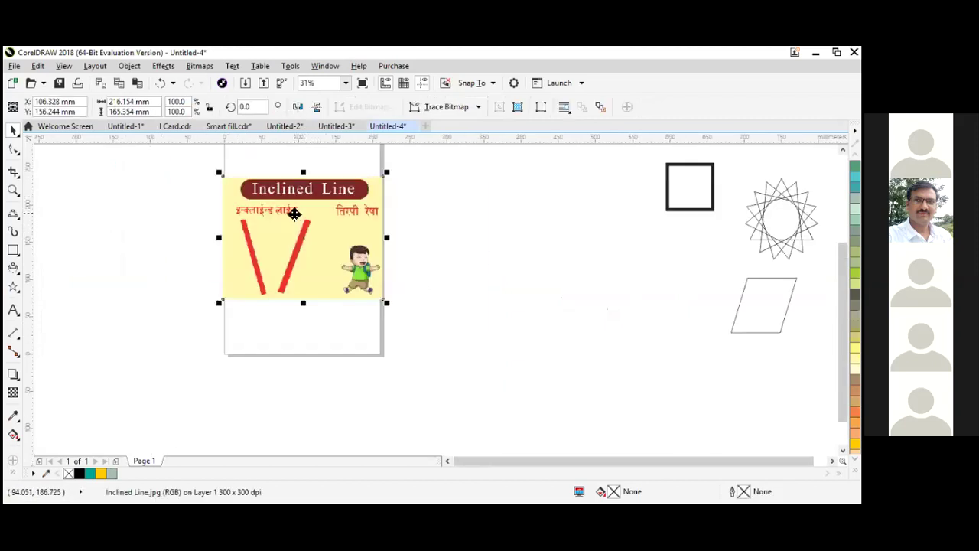
{"action": "scroll", "coordinate": [294, 213], "scroll_direction": "up", "scroll_amount": 2}
{"action": "scroll", "coordinate": [234, 209], "scroll_direction": "down", "scroll_amount": 2}
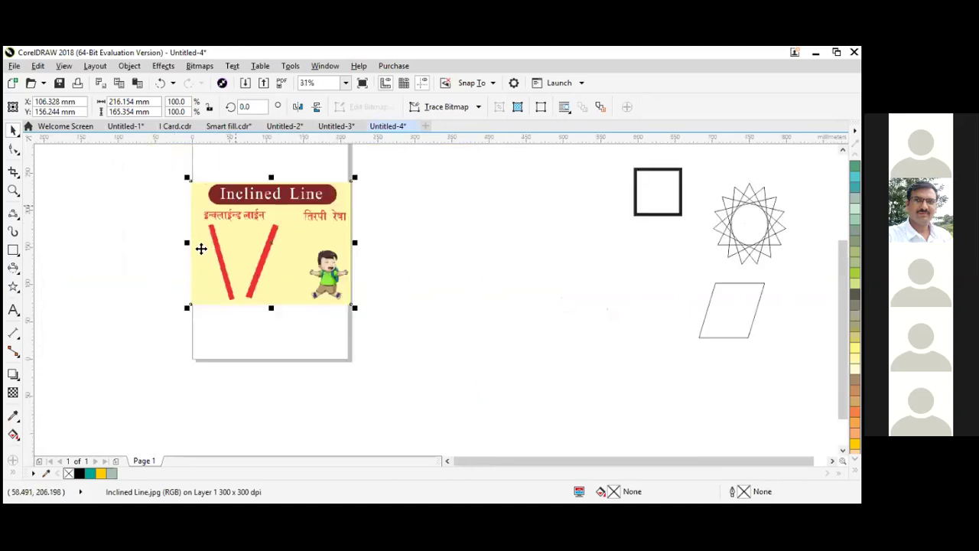
{"action": "key", "text": "Escape"}
{"action": "scroll", "coordinate": [257, 208], "scroll_direction": "up", "scroll_amount": 2}
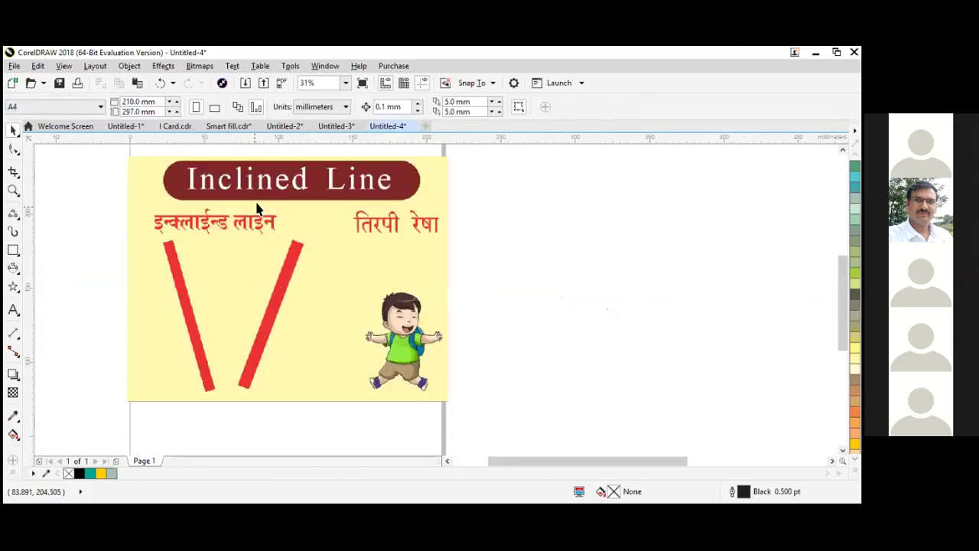
{"action": "scroll", "coordinate": [300, 224], "scroll_direction": "down", "scroll_amount": 2}
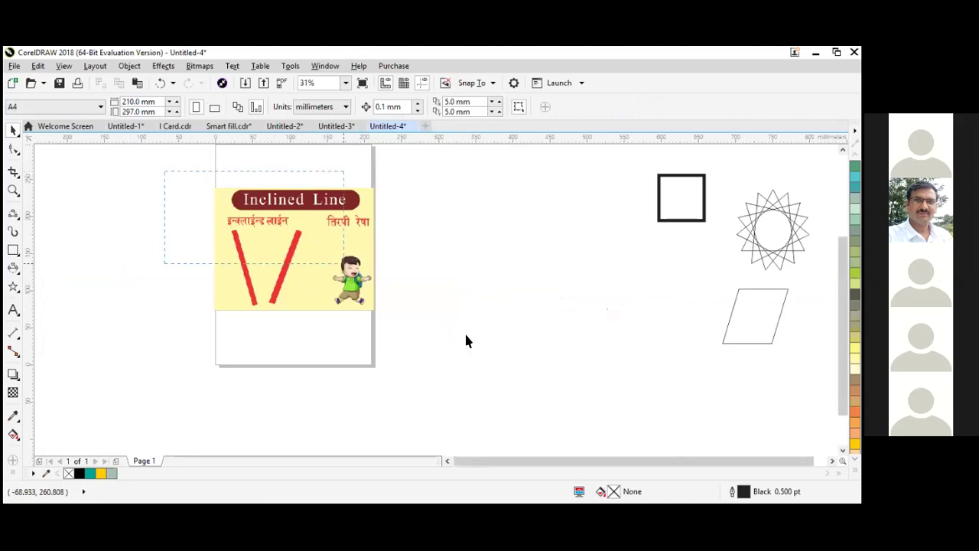
Move the Inclined Line image partly off the page's right side and delete it
{"action": "left_click", "coordinate": [283, 244]}
{"action": "left_click_drag", "start_coordinate": [294, 264], "coordinate": [449, 204]}
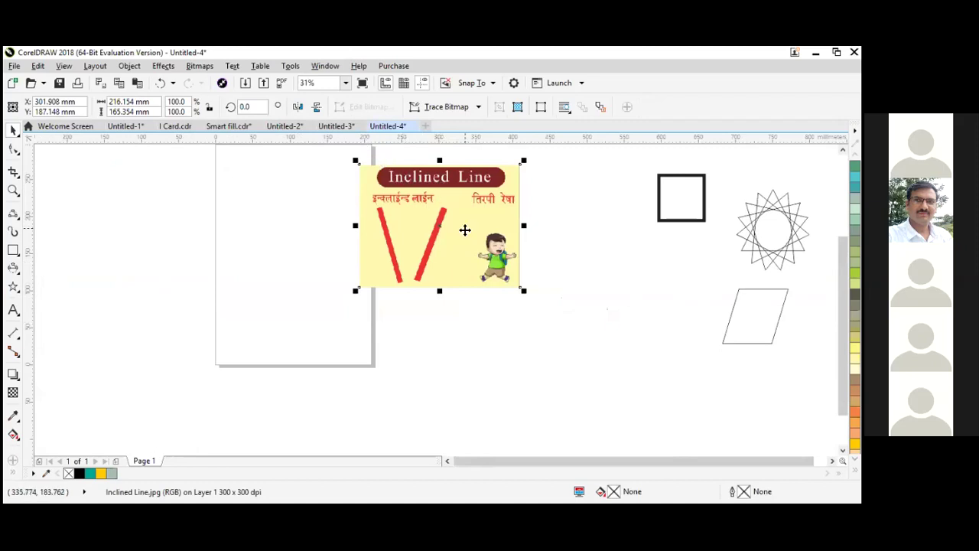
{"action": "key", "text": "Delete"}
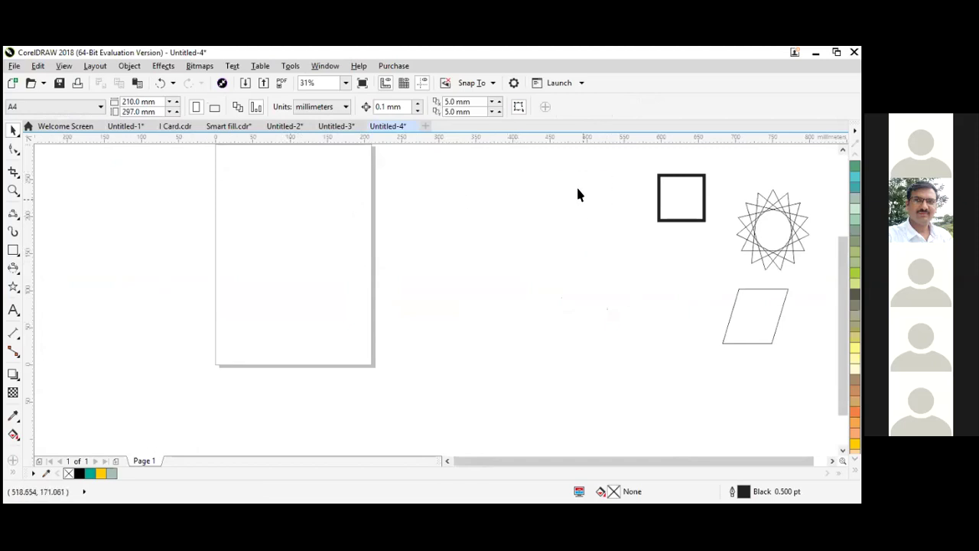
Move the thick-outlined square with the Pick tool onto the page, centred at about X 90.2 mm, Y 190.5 mm
{"action": "left_click_drag", "start_coordinate": [584, 146], "coordinate": [826, 367]}
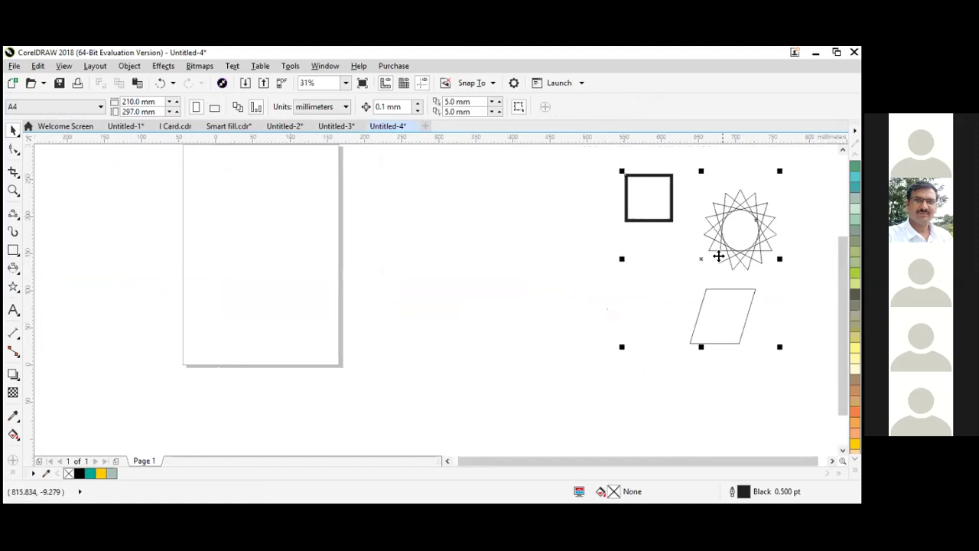
{"action": "left_click", "coordinate": [19, 257]}
{"action": "left_click", "coordinate": [17, 139]}
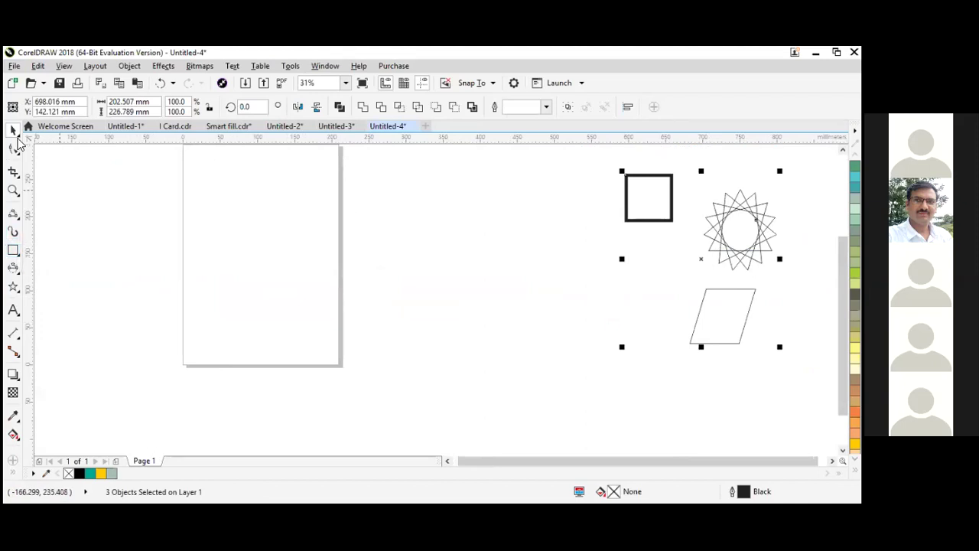
{"action": "left_click", "coordinate": [651, 203]}
{"action": "left_click", "coordinate": [640, 221]}
{"action": "left_click", "coordinate": [640, 198]}
{"action": "left_click_drag", "start_coordinate": [644, 197], "coordinate": [253, 223]}
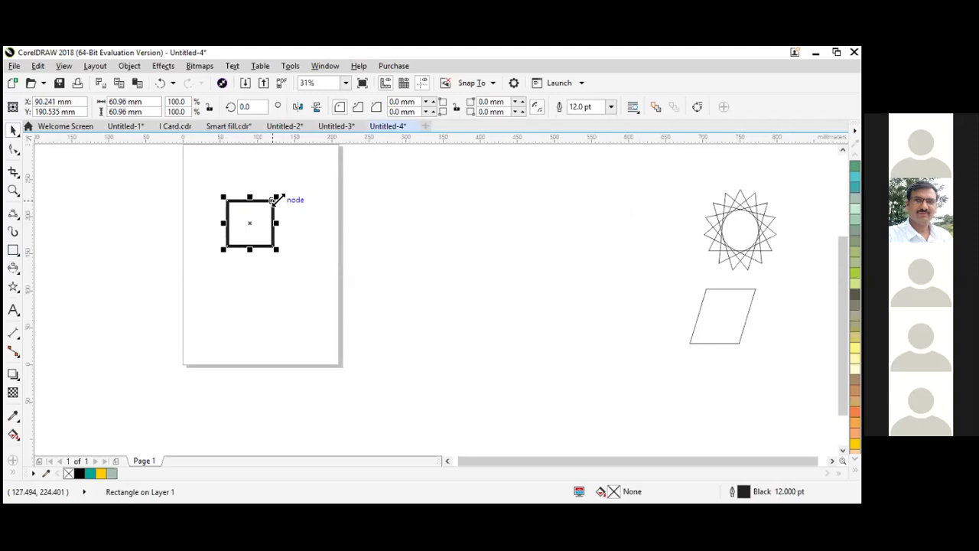
Enlarge the square proportionally to about 174 × 174 mm and centre it at about X 103 mm, Y 186 mm
{"action": "left_click_drag", "start_coordinate": [277, 198], "coordinate": [312, 183]}
{"action": "mouse_move", "coordinate": [245, 228]}
{"action": "left_mouse_down"}
{"action": "mouse_move", "coordinate": [279, 223]}
{"action": "mouse_move", "coordinate": [259, 227]}
{"action": "left_mouse_up"}
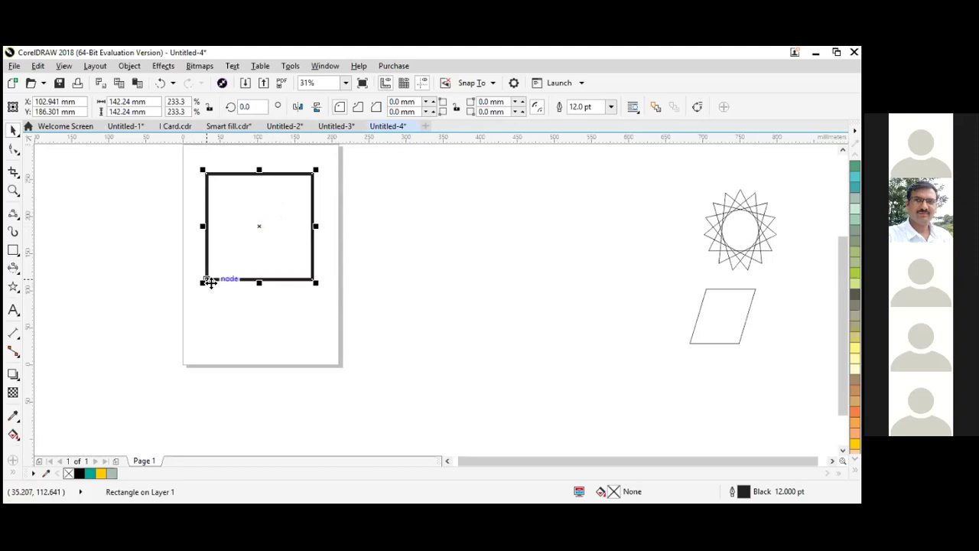
{"action": "left_click_drag", "start_coordinate": [201, 282], "coordinate": [197, 306]}
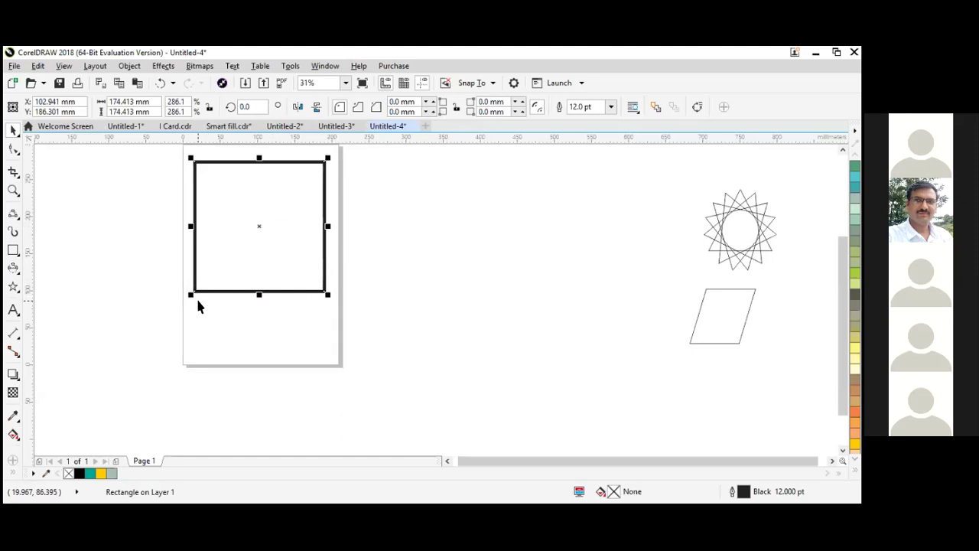
Reselect the square with a selection marquee, move it slightly lower on the page and deselect it
{"action": "left_click", "coordinate": [139, 229]}
{"action": "key", "text": "Tab"}
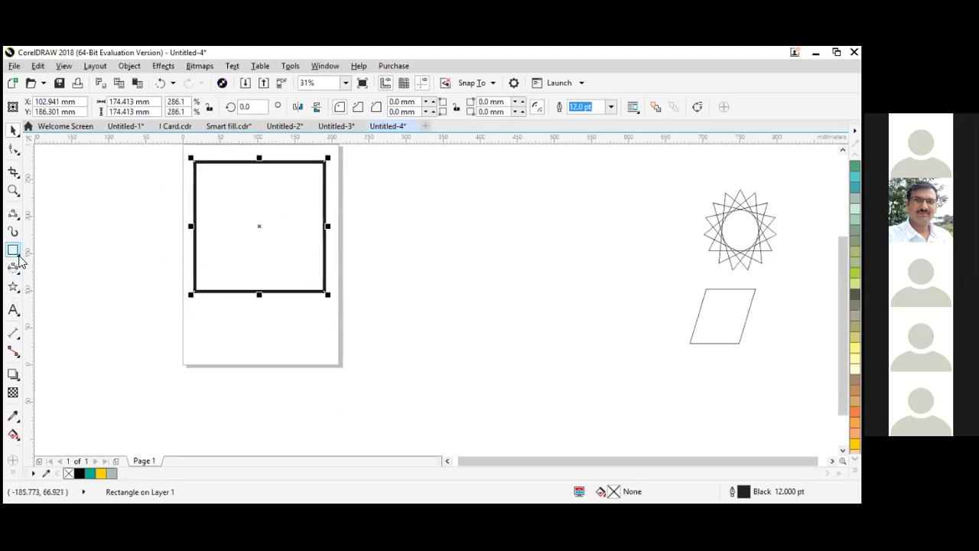
{"action": "left_click_drag", "start_coordinate": [136, 153], "coordinate": [410, 341]}
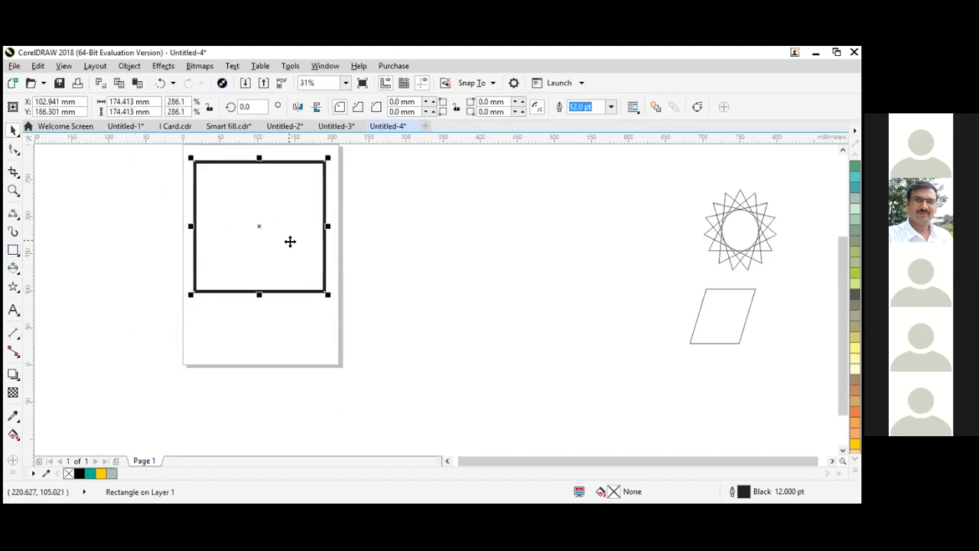
{"action": "left_click_drag", "start_coordinate": [259, 227], "coordinate": [271, 243]}
{"action": "left_click", "coordinate": [351, 204]}
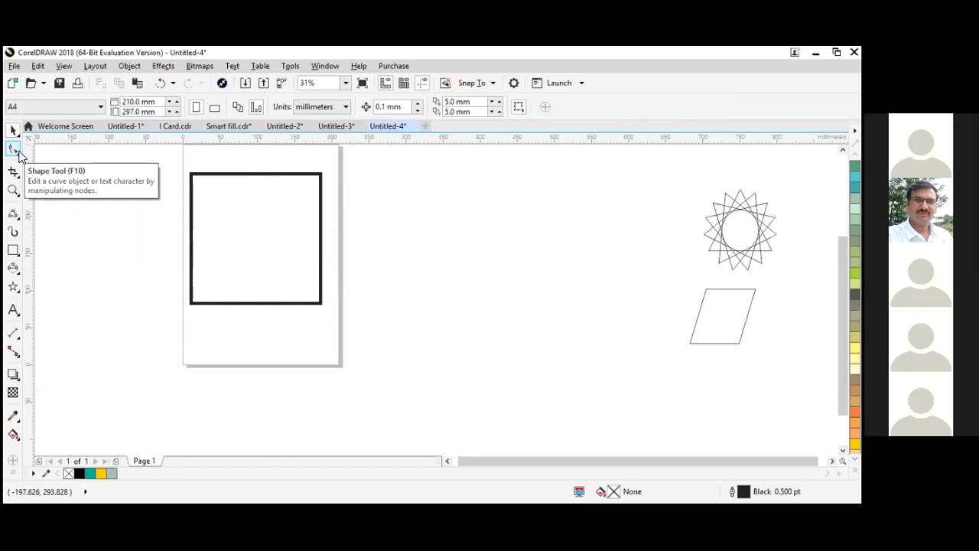
Round all four corners of the thick-outlined square with the Shape tool to a radius of about 19.9 mm
{"action": "left_click", "coordinate": [16, 153]}
{"action": "left_click", "coordinate": [13, 130]}
{"action": "left_click", "coordinate": [222, 193]}
{"action": "left_click", "coordinate": [13, 150]}
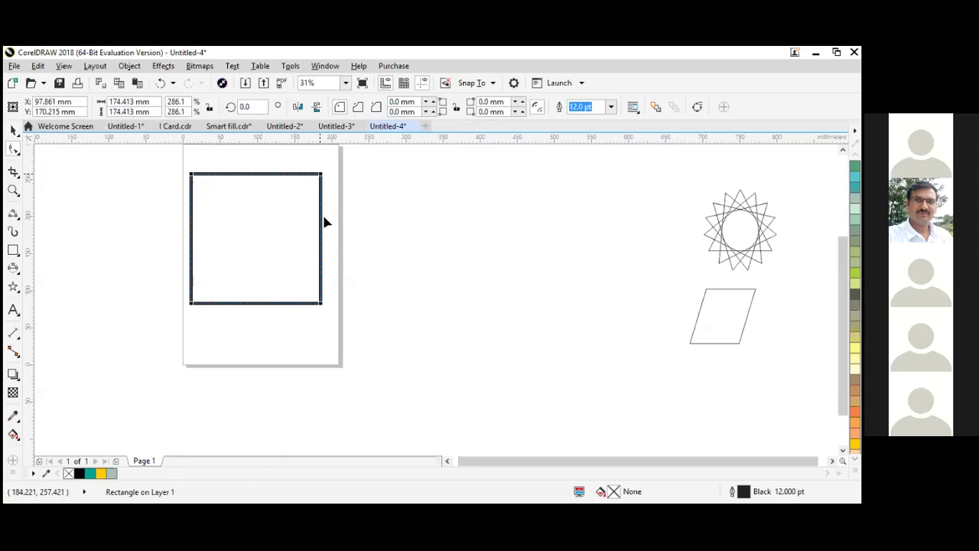
{"action": "scroll", "coordinate": [192, 178], "scroll_direction": "up", "scroll_amount": 1}
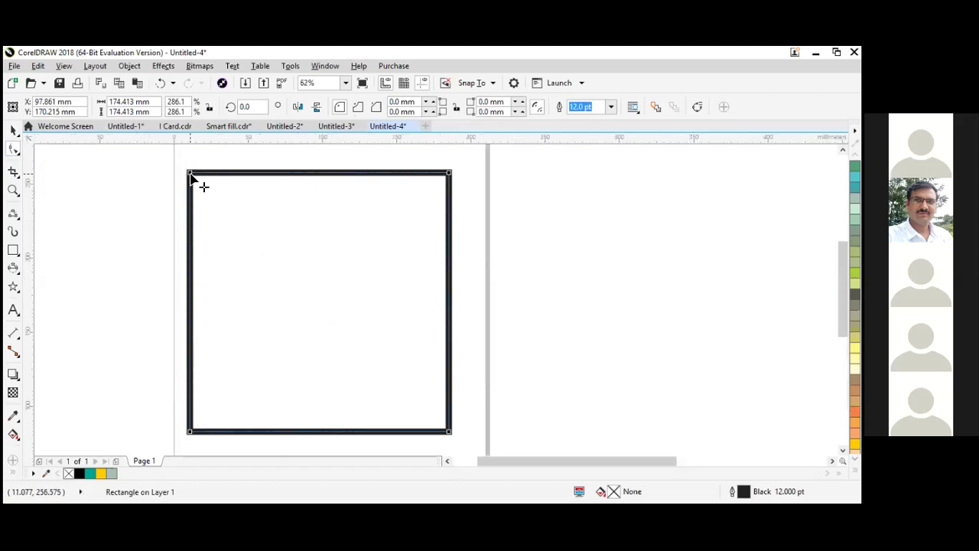
{"action": "left_click_drag", "start_coordinate": [191, 175], "coordinate": [220, 179]}
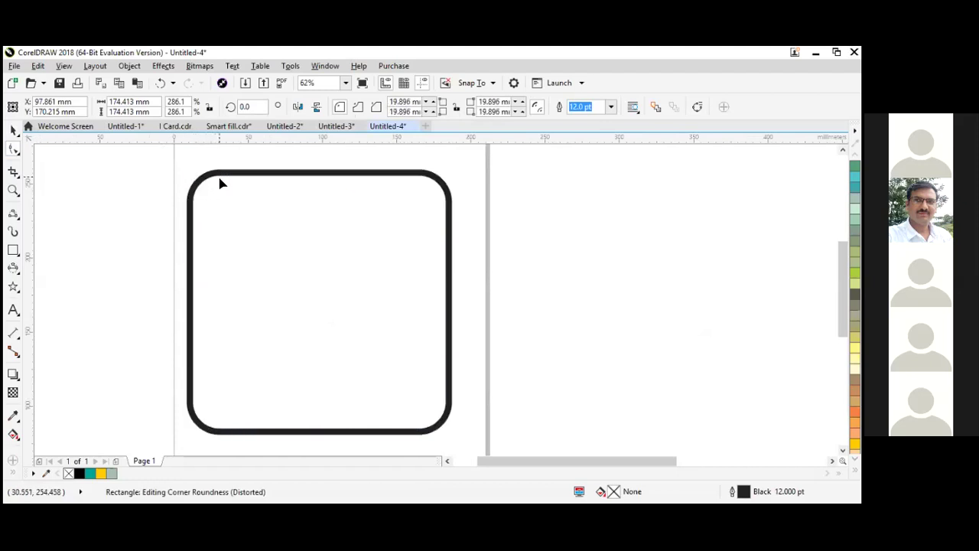
{"action": "left_click", "coordinate": [13, 132]}
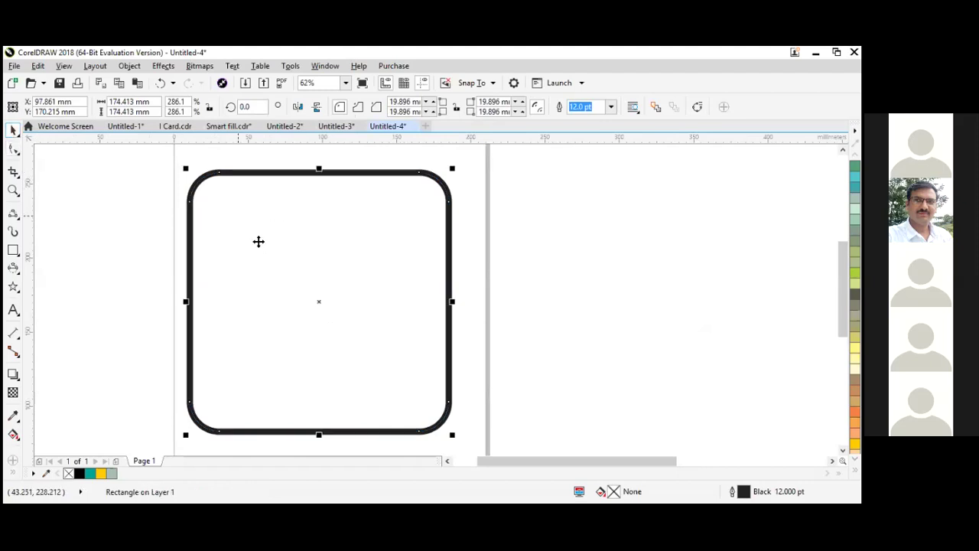
Increase the square's corner rounding with the Shape tool to a radius of about 41.9 mm
{"action": "scroll", "coordinate": [260, 242], "scroll_direction": "down", "scroll_amount": 1}
{"action": "scroll", "coordinate": [264, 244], "scroll_direction": "up", "scroll_amount": 1}
{"action": "left_click", "coordinate": [153, 182]}
{"action": "scroll", "coordinate": [146, 182], "scroll_direction": "down", "scroll_amount": 1}
{"action": "left_click", "coordinate": [265, 245]}
{"action": "scroll", "coordinate": [201, 207], "scroll_direction": "up", "scroll_amount": 1}
{"action": "scroll", "coordinate": [182, 197], "scroll_direction": "down", "scroll_amount": 1}
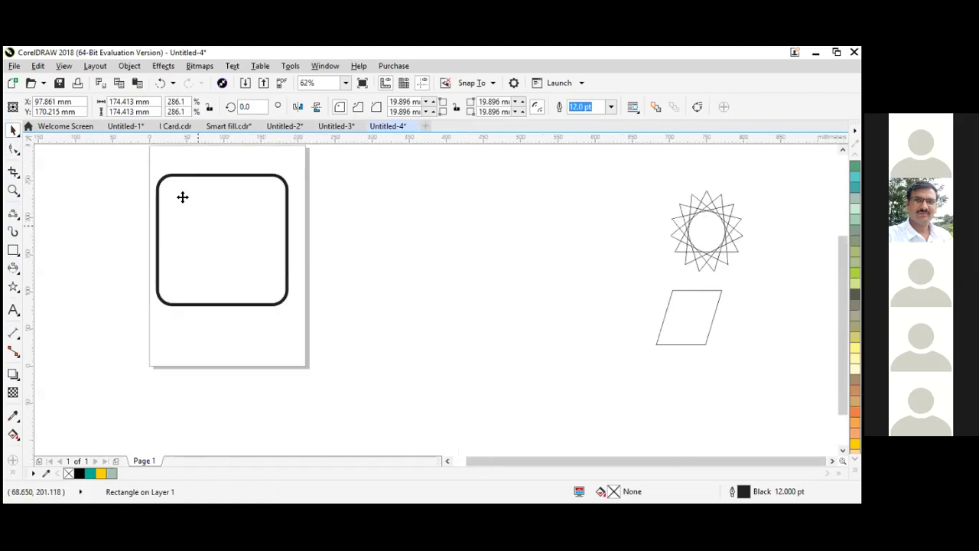
{"action": "left_click", "coordinate": [13, 149]}
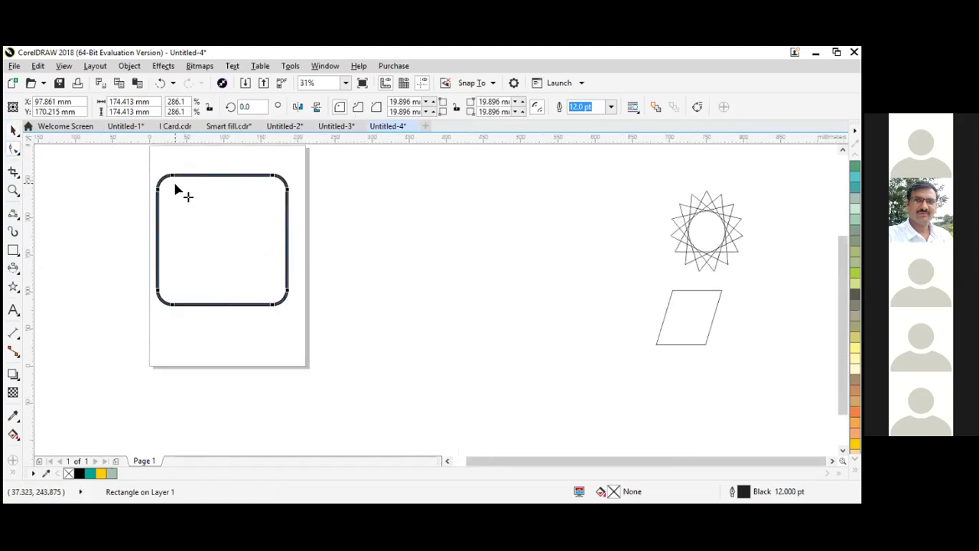
{"action": "mouse_move", "coordinate": [176, 181]}
{"action": "left_mouse_down"}
{"action": "mouse_move", "coordinate": [159, 184]}
{"action": "mouse_move", "coordinate": [188, 175]}
{"action": "left_mouse_up"}
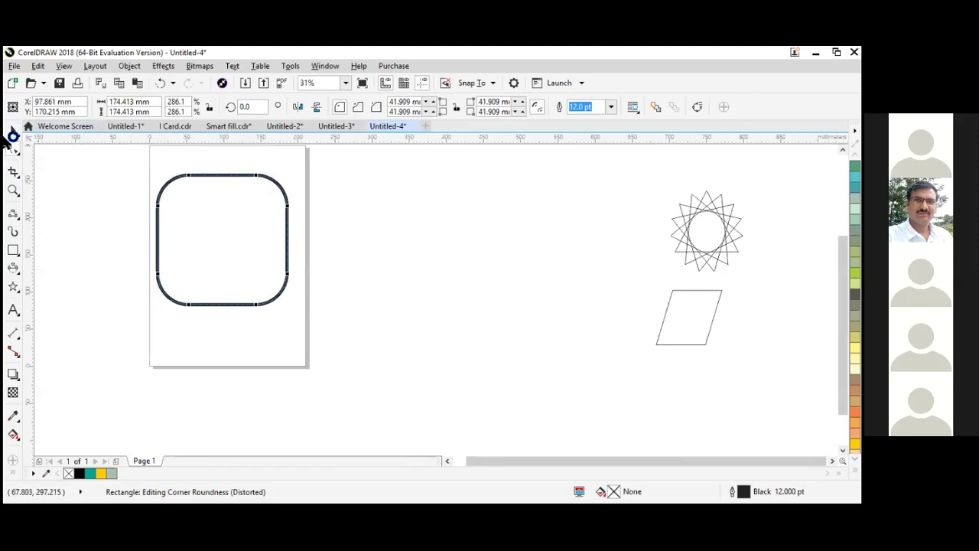
{"action": "left_click", "coordinate": [13, 130]}
{"action": "left_click_drag", "start_coordinate": [212, 236], "coordinate": [79, 162]}
{"action": "key", "text": "Tab"}
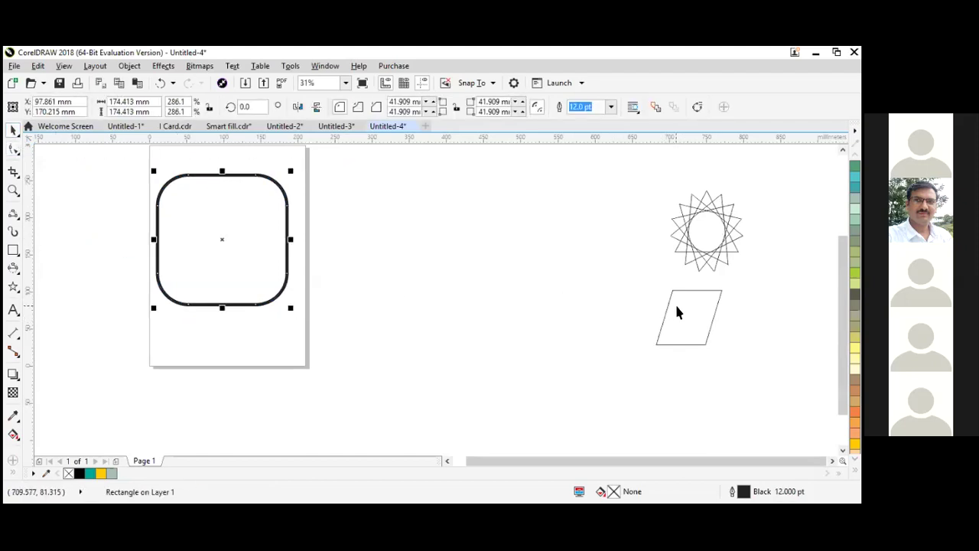
{"action": "key", "text": "Tab"}
{"action": "left_click", "coordinate": [84, 193]}
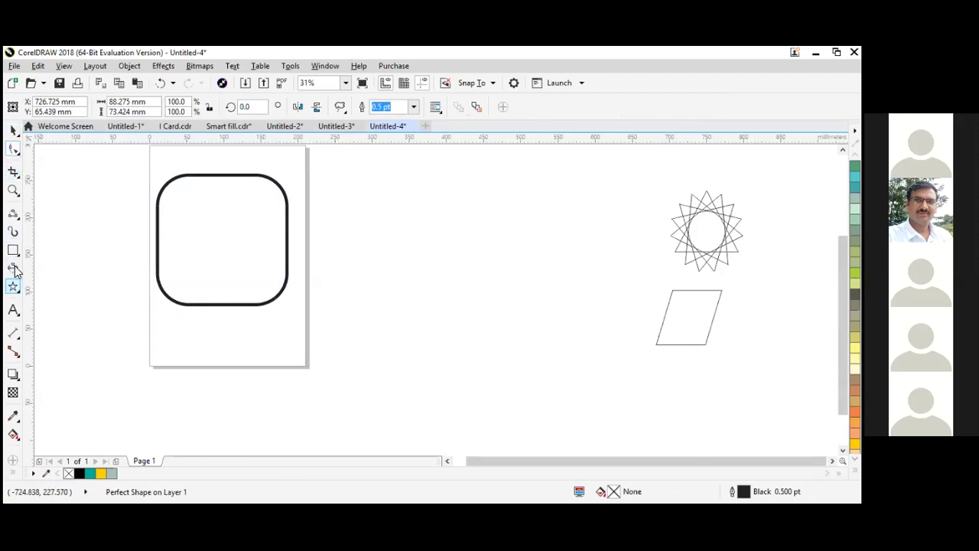
{"action": "left_click", "coordinate": [13, 150]}
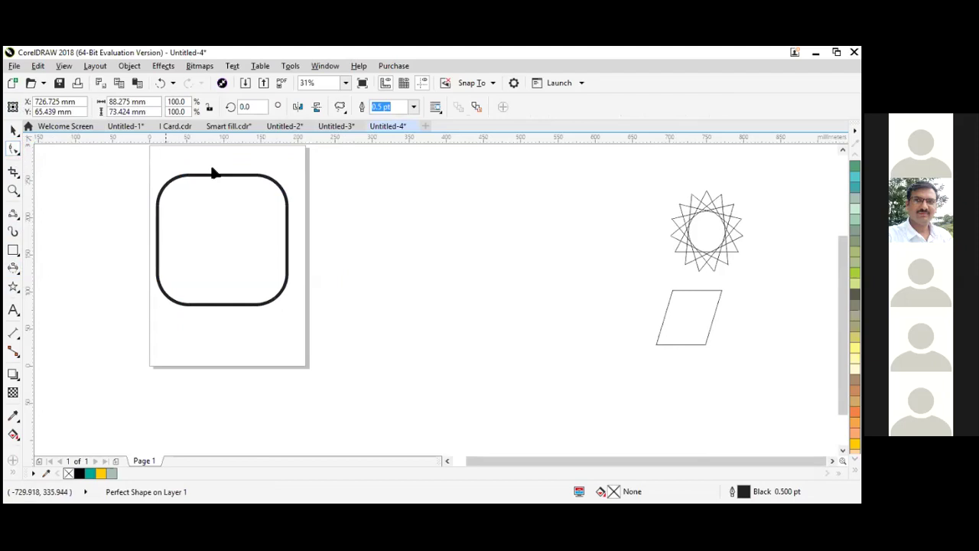
{"action": "left_click", "coordinate": [13, 130]}
{"action": "left_click", "coordinate": [158, 237]}
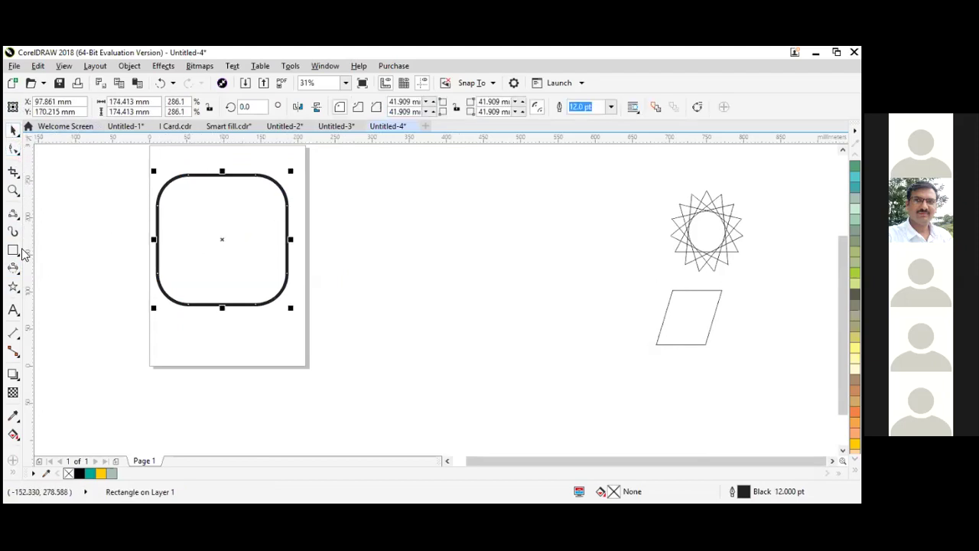
Draw a rectangle about 194 × 164 mm in the empty area between the page and the star
{"action": "left_click_drag", "start_coordinate": [404, 189], "coordinate": [553, 315]}
{"action": "left_click", "coordinate": [469, 225]}
{"action": "left_click_drag", "start_coordinate": [374, 175], "coordinate": [557, 325]}
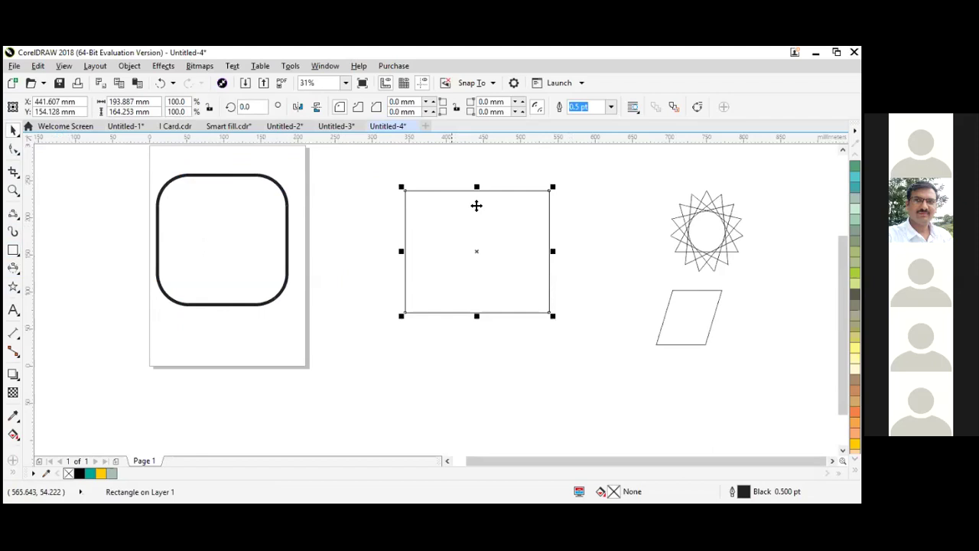
Set the new rectangle's outline width to 3.0 pt and finally to 8.0 pt
{"action": "left_click", "coordinate": [610, 107]}
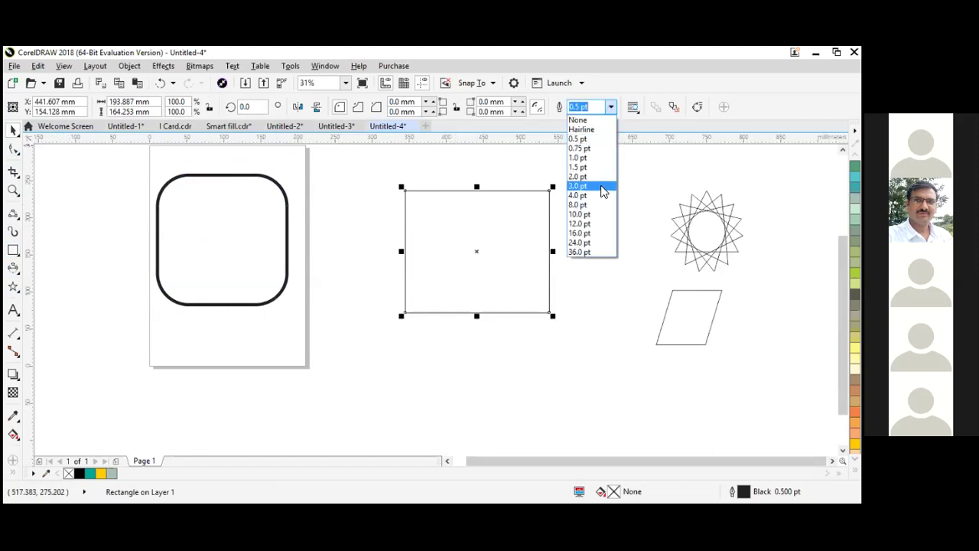
{"action": "left_click", "coordinate": [601, 186]}
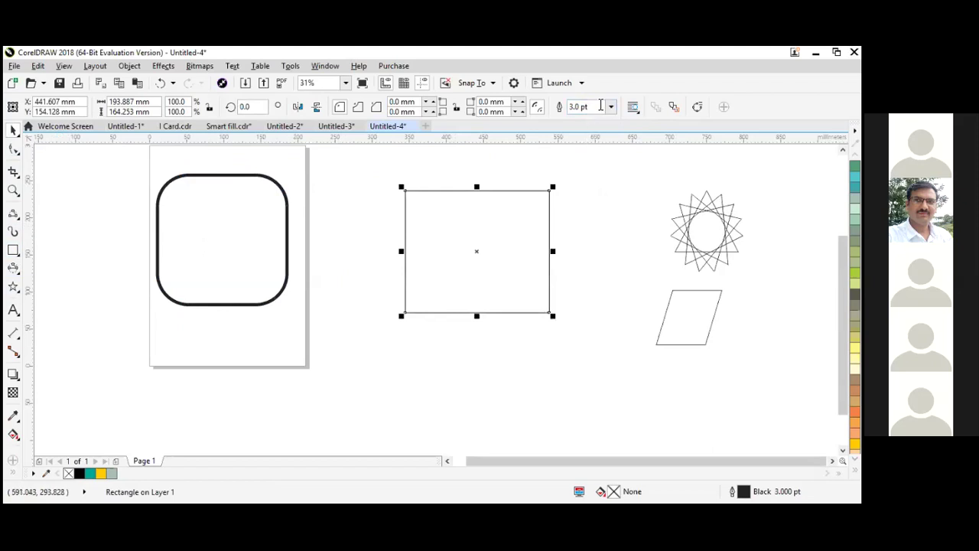
{"action": "left_click", "coordinate": [611, 107]}
{"action": "left_click", "coordinate": [594, 204]}
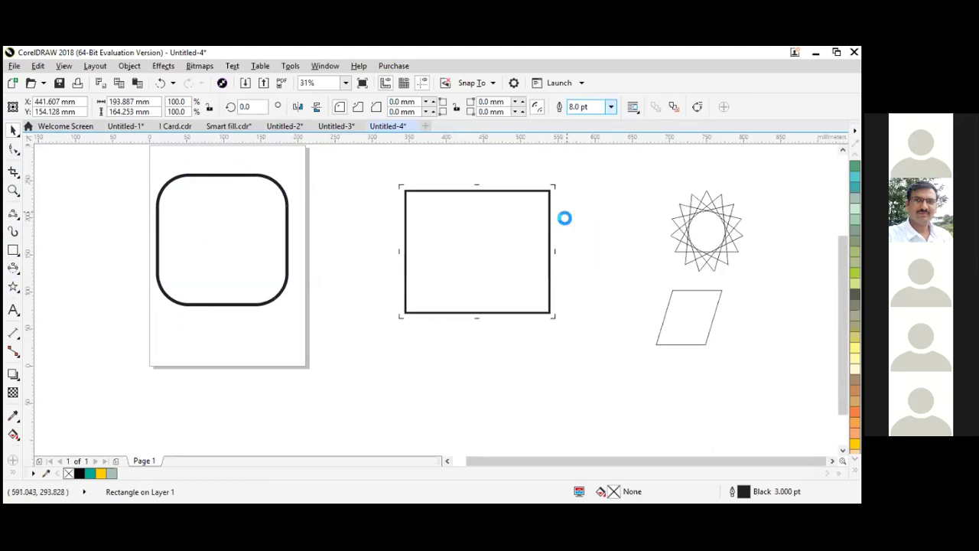
Move the rectangle closer to the page, centred at about X 360.8 mm, Y 174.4 mm
{"action": "left_click_drag", "start_coordinate": [554, 230], "coordinate": [495, 215]}
{"action": "left_click", "coordinate": [548, 179]}
{"action": "left_click", "coordinate": [421, 297]}
{"action": "left_click", "coordinate": [341, 171]}
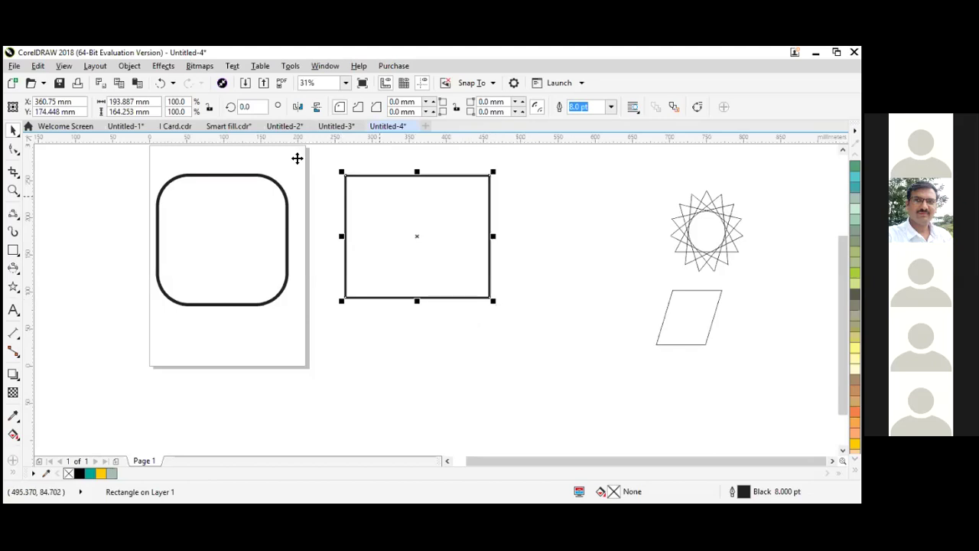
{"action": "left_click_drag", "start_coordinate": [322, 151], "coordinate": [458, 266]}
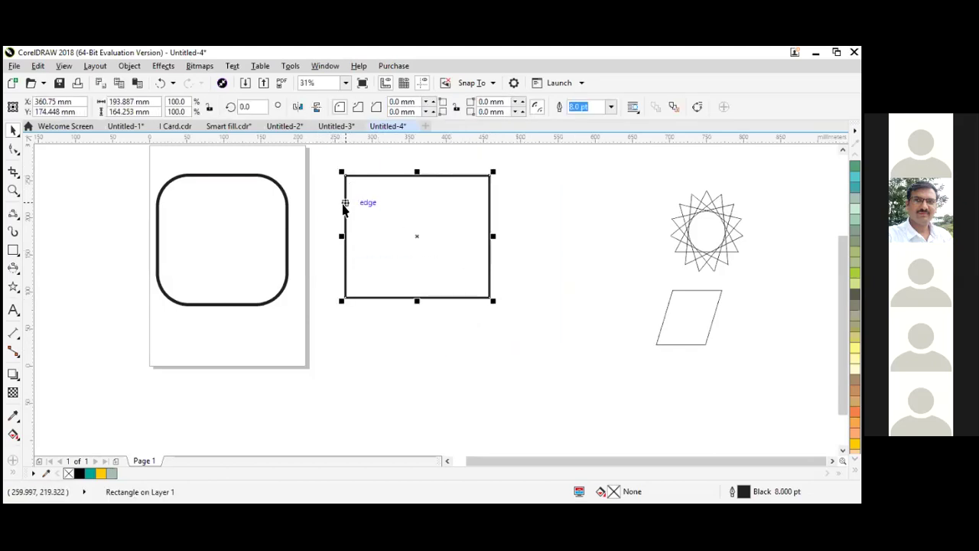
{"action": "left_click_drag", "start_coordinate": [326, 164], "coordinate": [438, 272]}
{"action": "left_click_drag", "start_coordinate": [523, 326], "coordinate": [522, 327]}
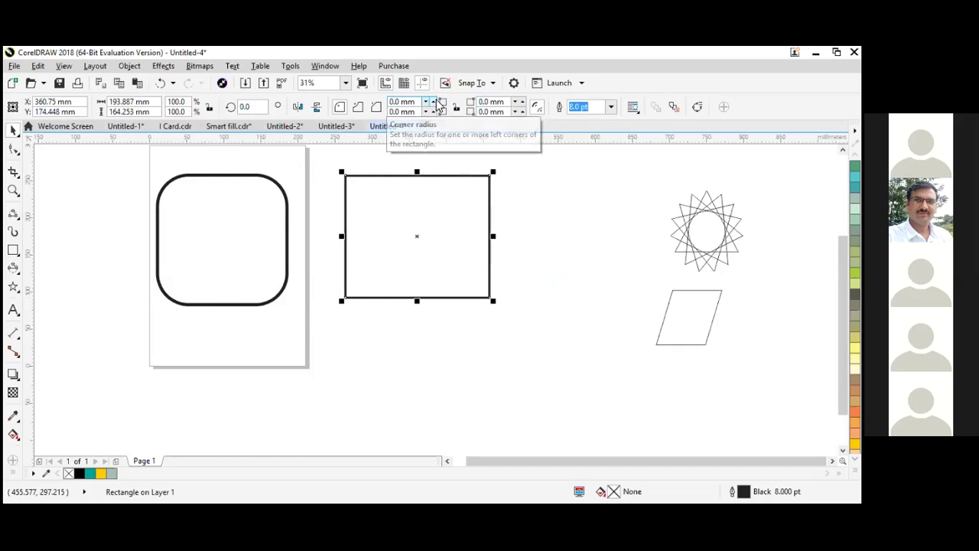
Link the rectangle's corners for joint editing and set their radius to 2.0 mm
{"action": "left_click", "coordinate": [455, 110]}
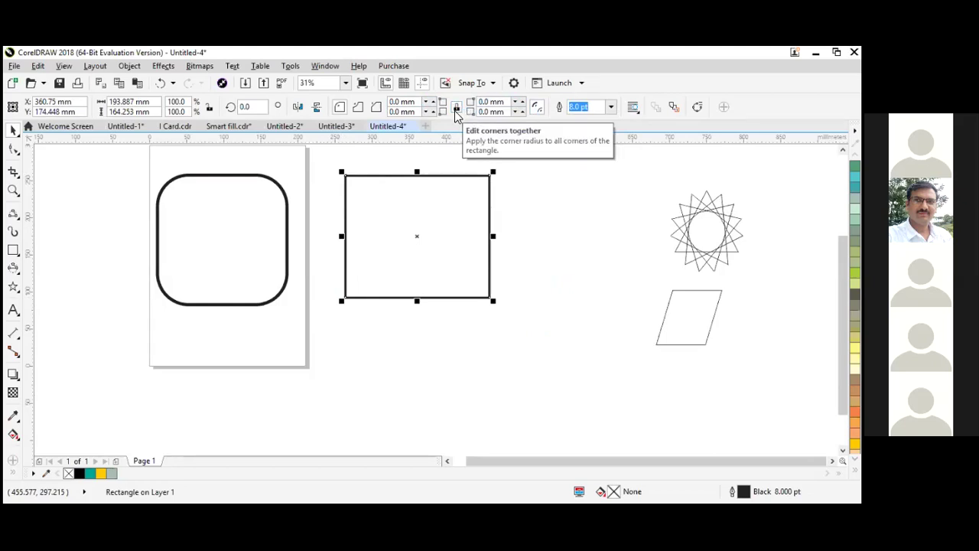
{"action": "left_click", "coordinate": [432, 103]}
{"action": "left_click", "coordinate": [432, 103]}
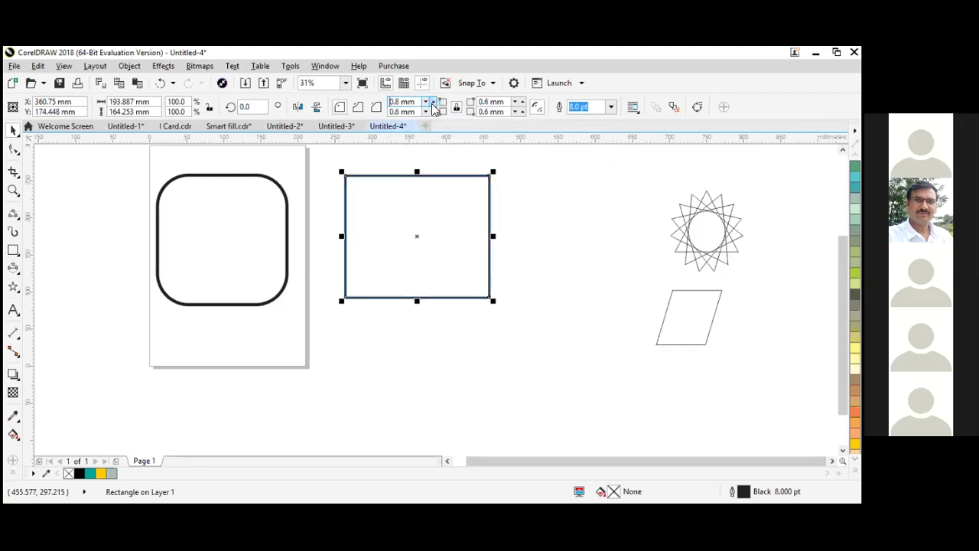
{"action": "double_click", "coordinate": [408, 103]}
{"action": "type", "text": "1.7"}
{"action": "key", "text": "Return"}
{"action": "type", "text": "2."}
{"action": "key", "text": "Return"}
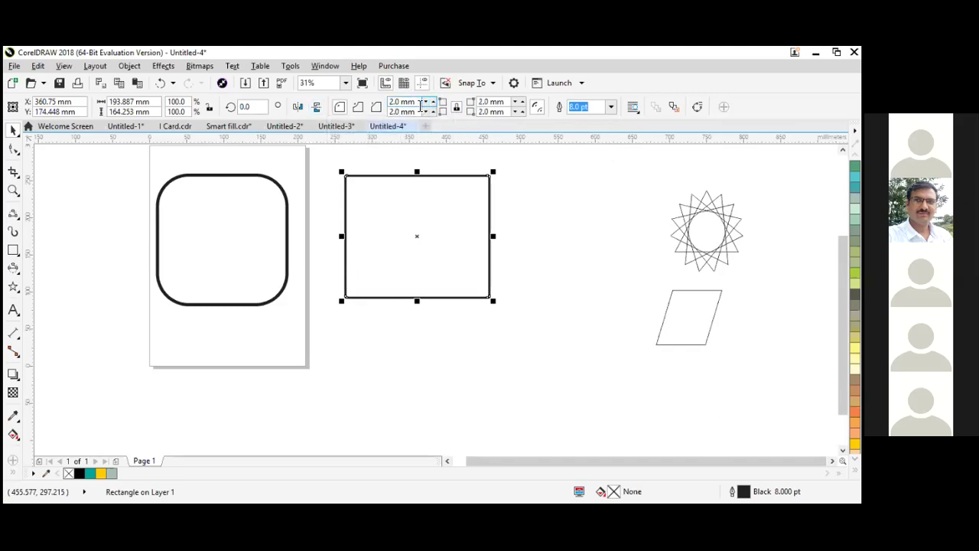
Try a 10 mm radius on all the rectangle's corners and undo it
{"action": "type", "text": "10"}
{"action": "key", "text": "Return"}
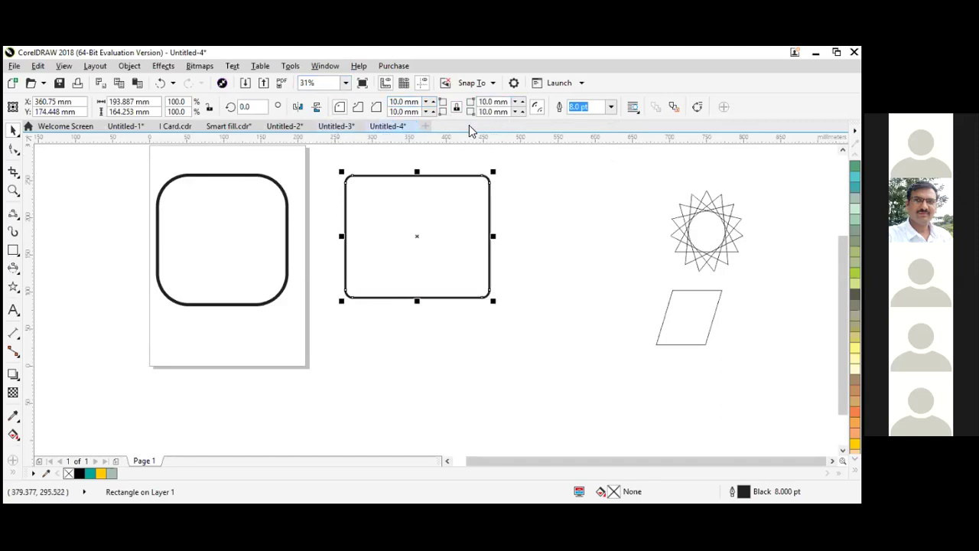
{"action": "scroll", "coordinate": [362, 194], "scroll_direction": "up", "scroll_amount": 1}
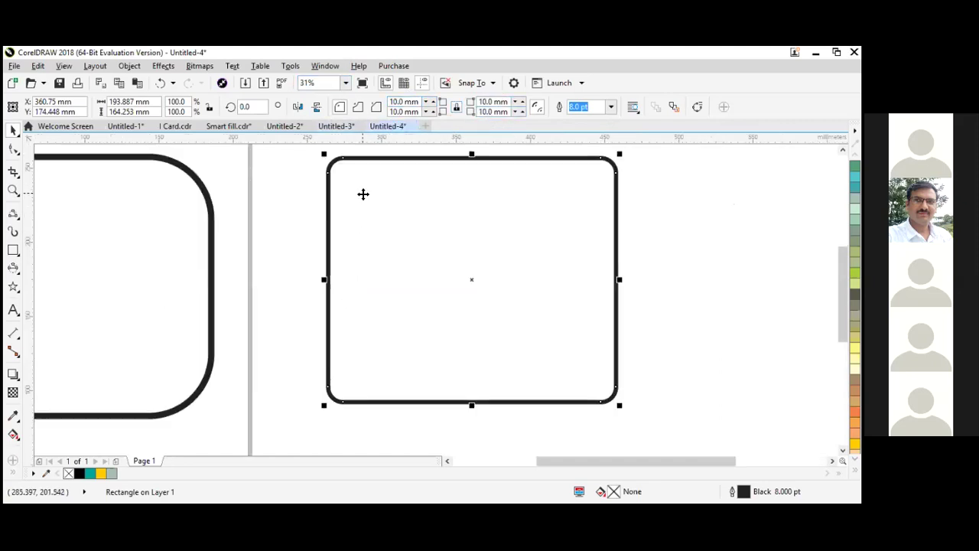
{"action": "scroll", "coordinate": [358, 201], "scroll_direction": "down", "scroll_amount": 1}
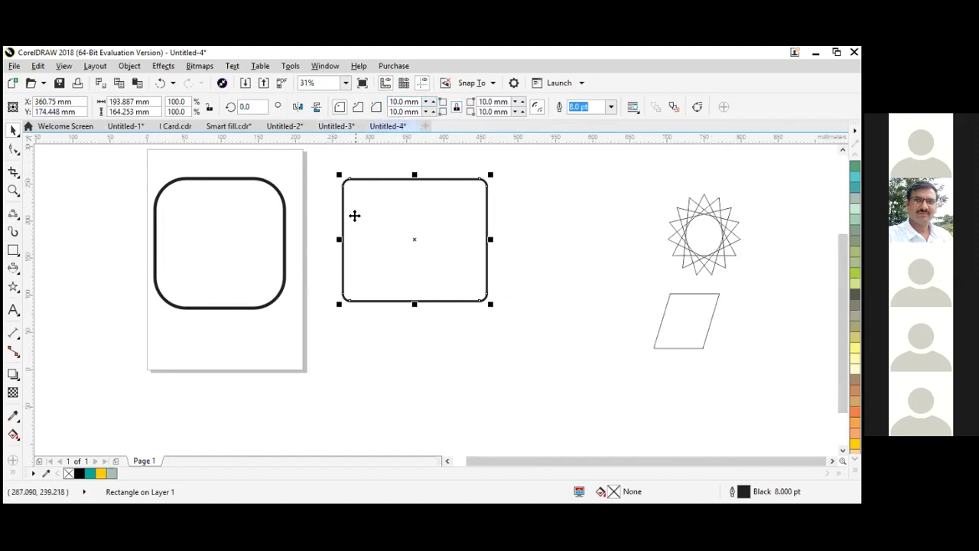
{"action": "key", "text": "ctrl+z"}
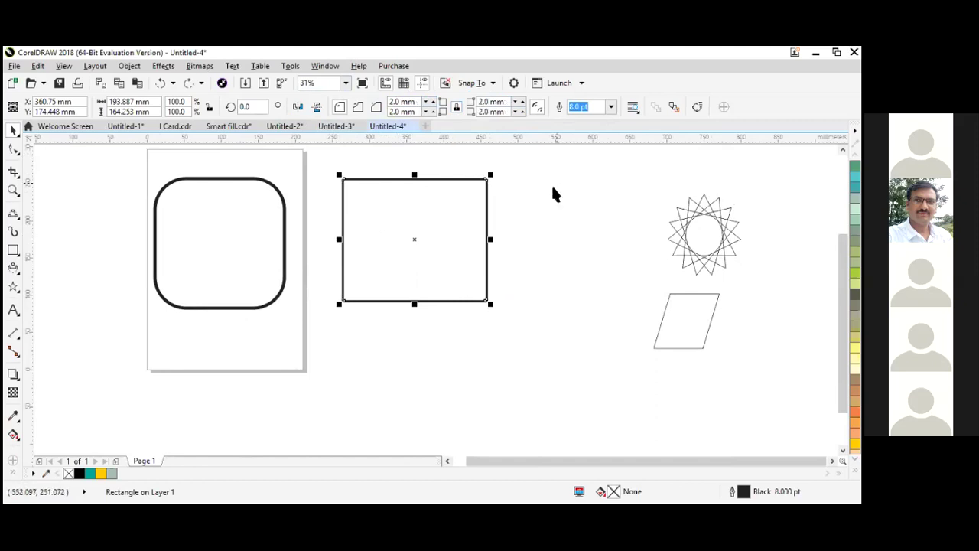
Unlink the rectangle's corners and set both left corner radii to 0.0 mm
{"action": "scroll", "coordinate": [467, 191], "scroll_direction": "up", "scroll_amount": 1}
{"action": "scroll", "coordinate": [471, 192], "scroll_direction": "down", "scroll_amount": 1}
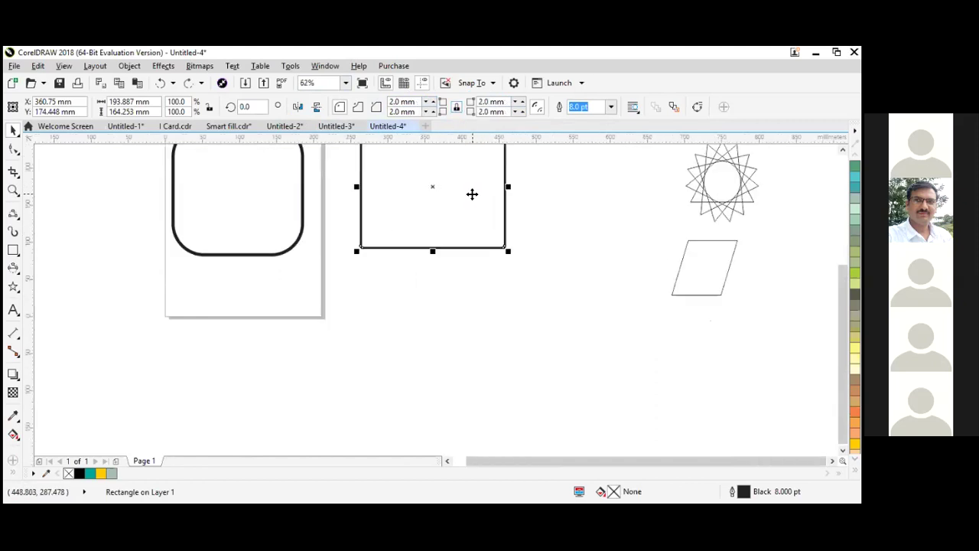
{"action": "scroll", "coordinate": [470, 199], "scroll_direction": "down", "scroll_amount": 1}
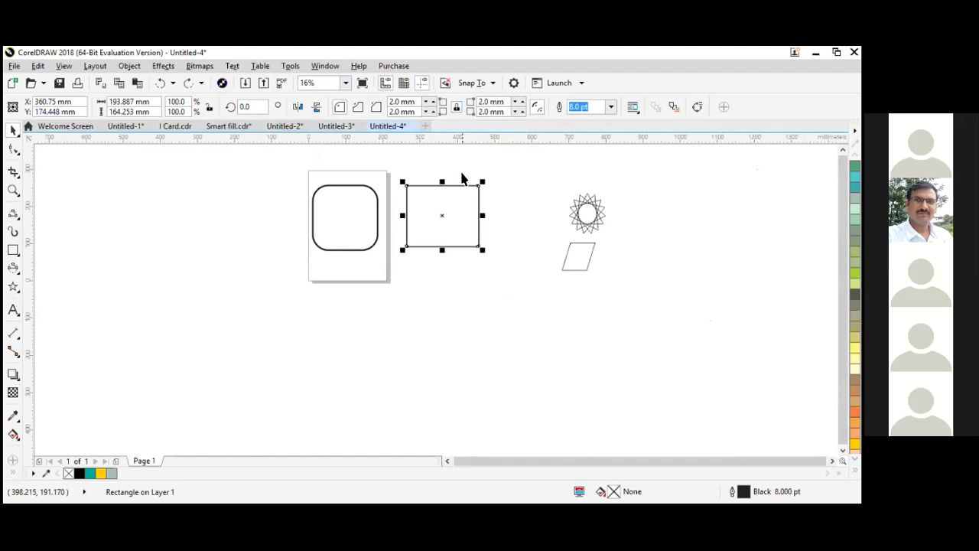
{"action": "scroll", "coordinate": [460, 194], "scroll_direction": "up", "scroll_amount": 1}
{"action": "scroll", "coordinate": [406, 197], "scroll_direction": "up", "scroll_amount": 1}
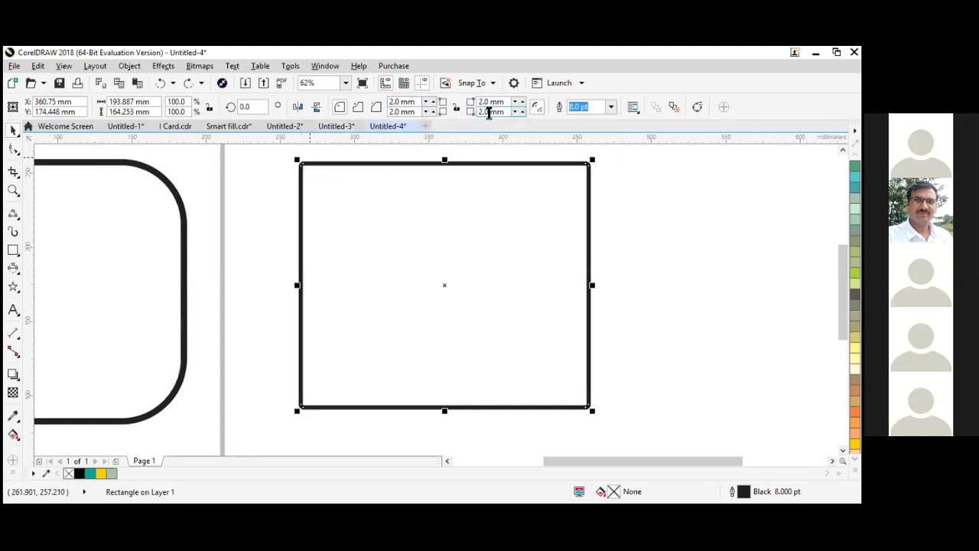
{"action": "left_click", "coordinate": [417, 103]}
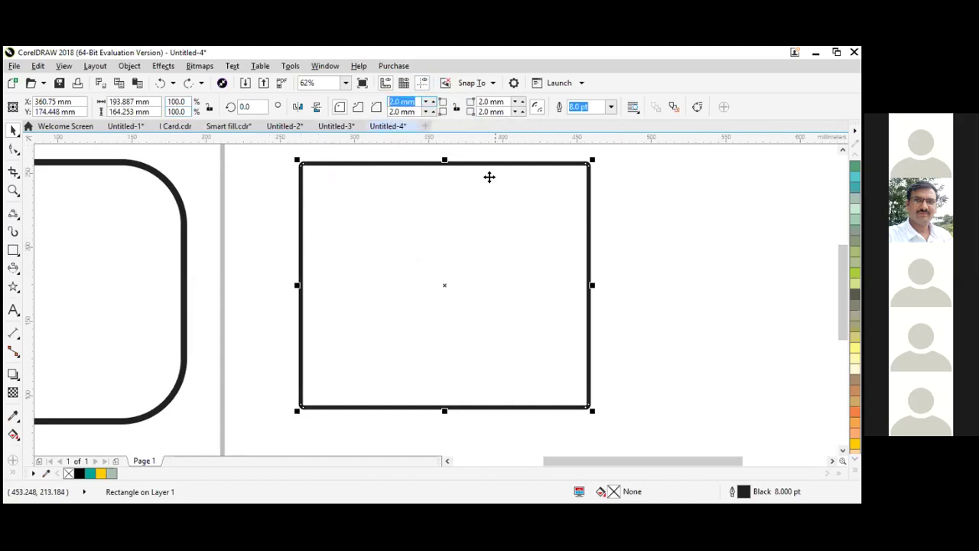
{"action": "type", "text": "0.0"}
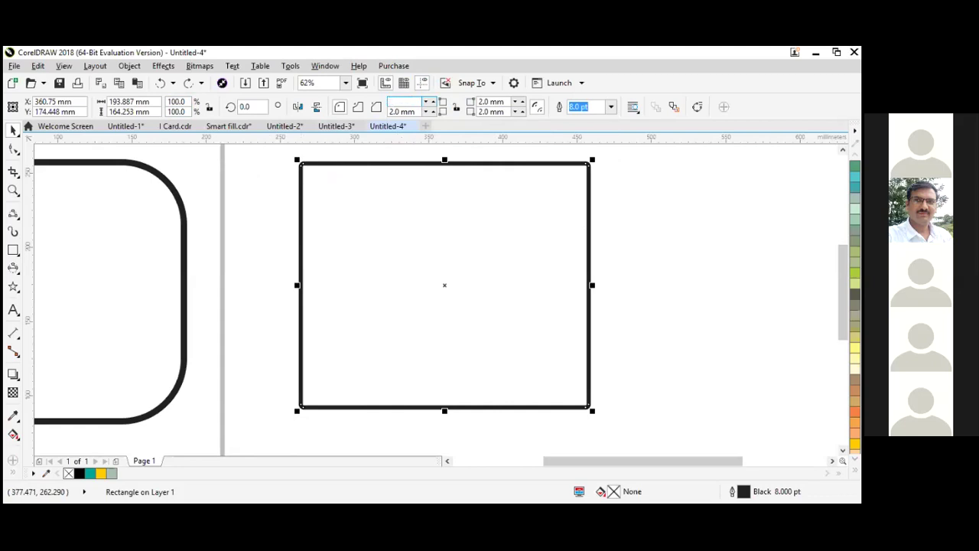
{"action": "key", "text": "Tab"}
{"action": "type", "text": "0.0"}
{"action": "key", "text": "Return"}
{"action": "right_click", "coordinate": [373, 102]}
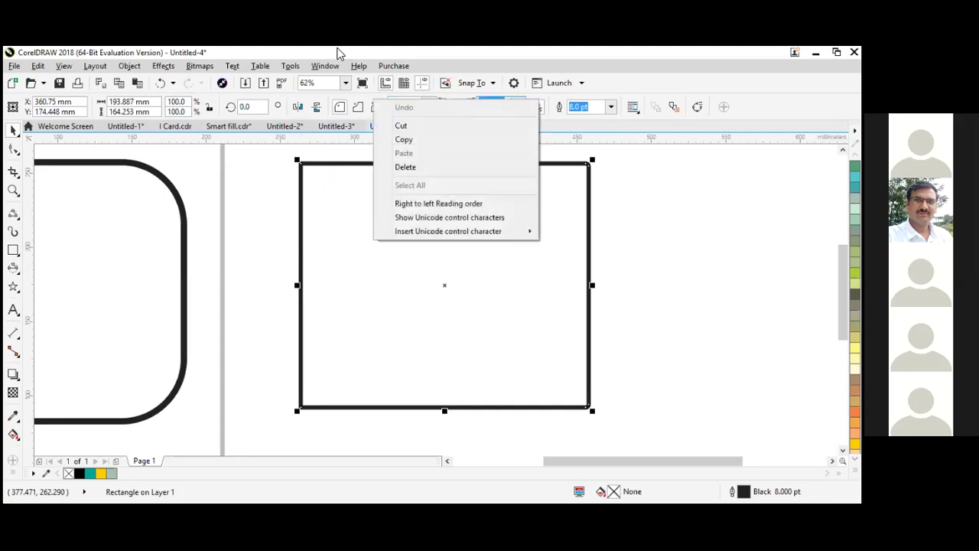
{"action": "left_click", "coordinate": [347, 158]}
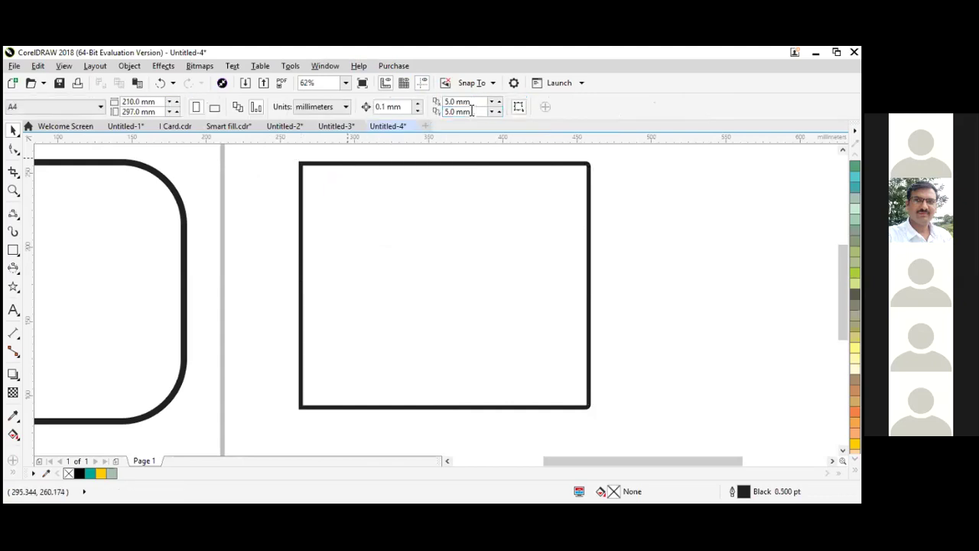
Reselect the rectangle, set both right corner radii to 0 mm and deselect it
{"action": "left_click", "coordinate": [405, 184]}
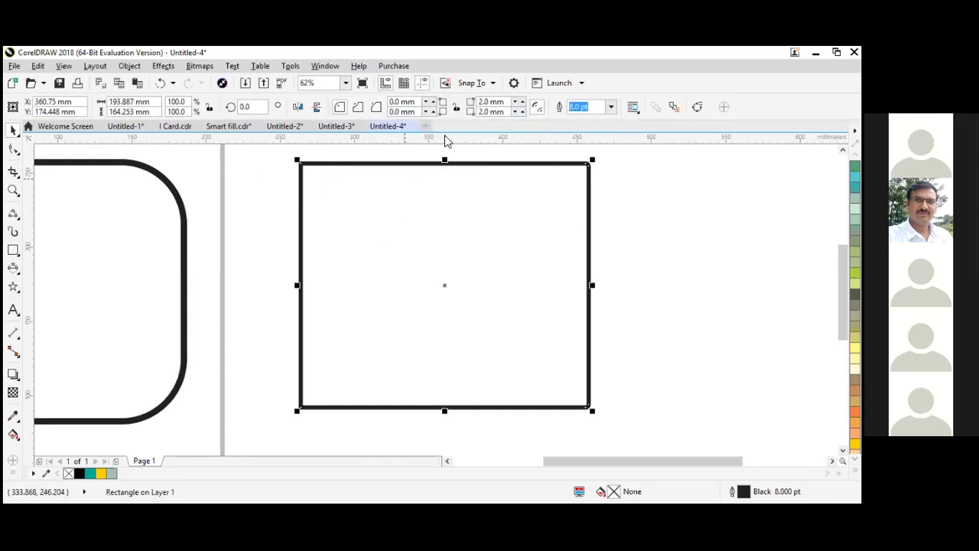
{"action": "triple_click", "coordinate": [507, 103]}
{"action": "type", "text": "0"}
{"action": "key", "text": "Tab"}
{"action": "type", "text": "0"}
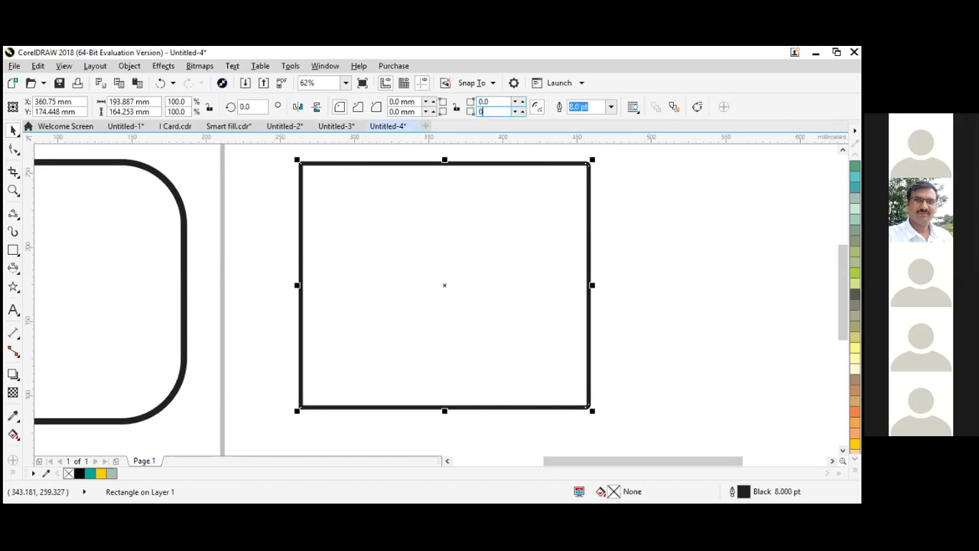
{"action": "left_click", "coordinate": [239, 228]}
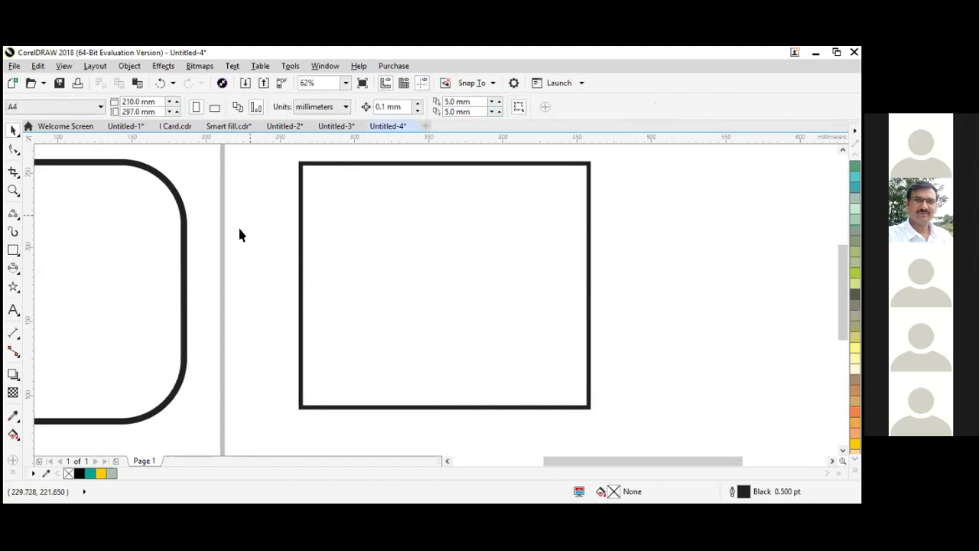
Select the rectangle beside the page and set its upper-left and lower-right corner radii to 10 mm
{"action": "left_click_drag", "start_coordinate": [271, 158], "coordinate": [615, 427]}
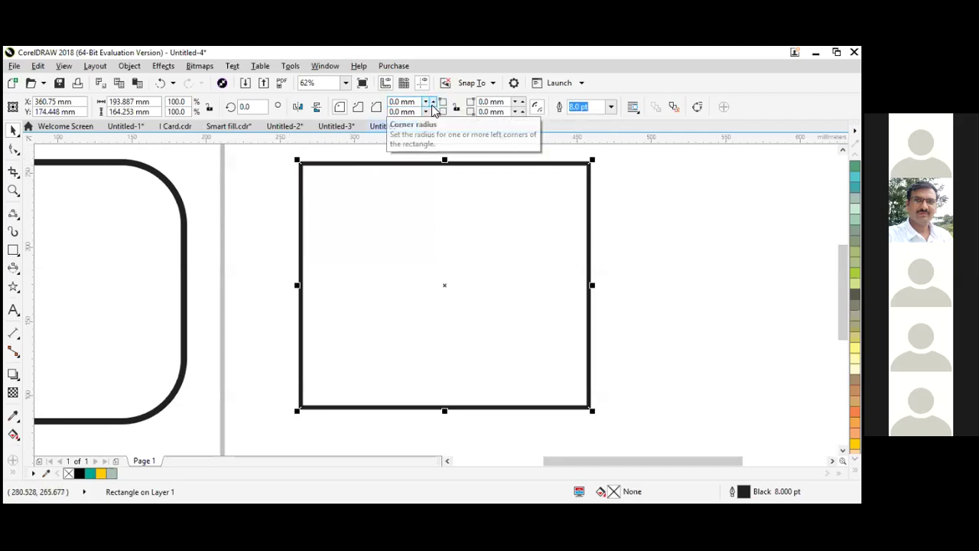
{"action": "left_click", "coordinate": [403, 102]}
{"action": "type", "text": "1"}
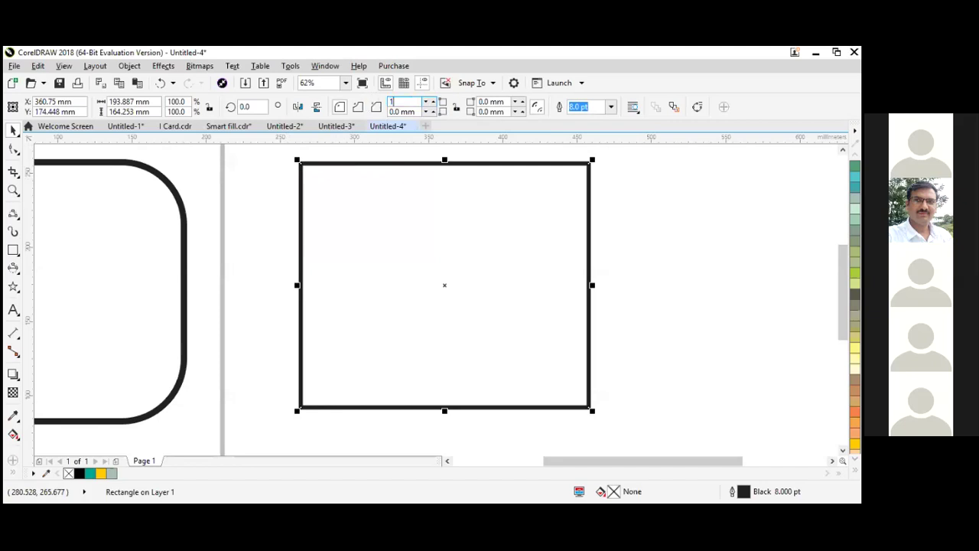
{"action": "type", "text": "0"}
{"action": "key", "text": "Return"}
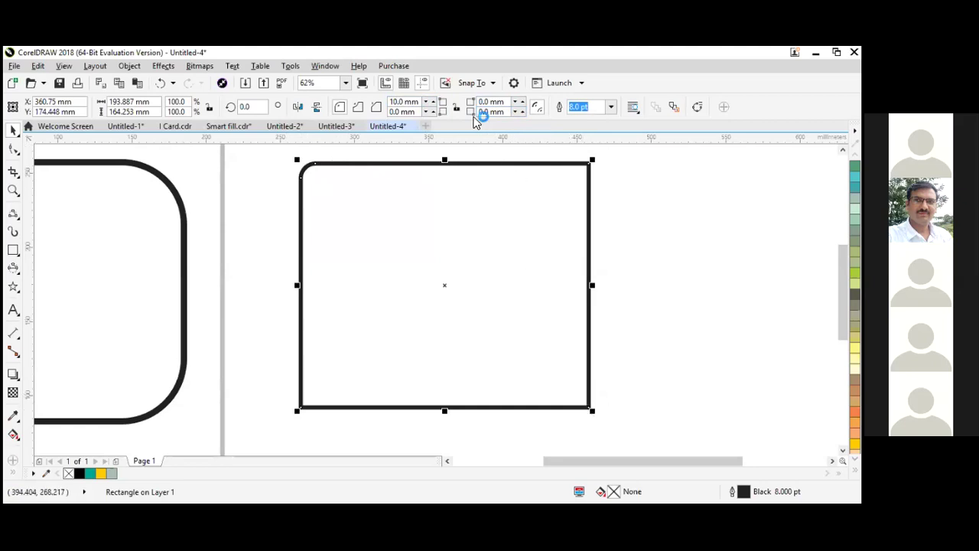
{"action": "left_click_drag", "start_coordinate": [505, 112], "coordinate": [479, 112]}
{"action": "type", "text": "10"}
{"action": "key", "text": "Return"}
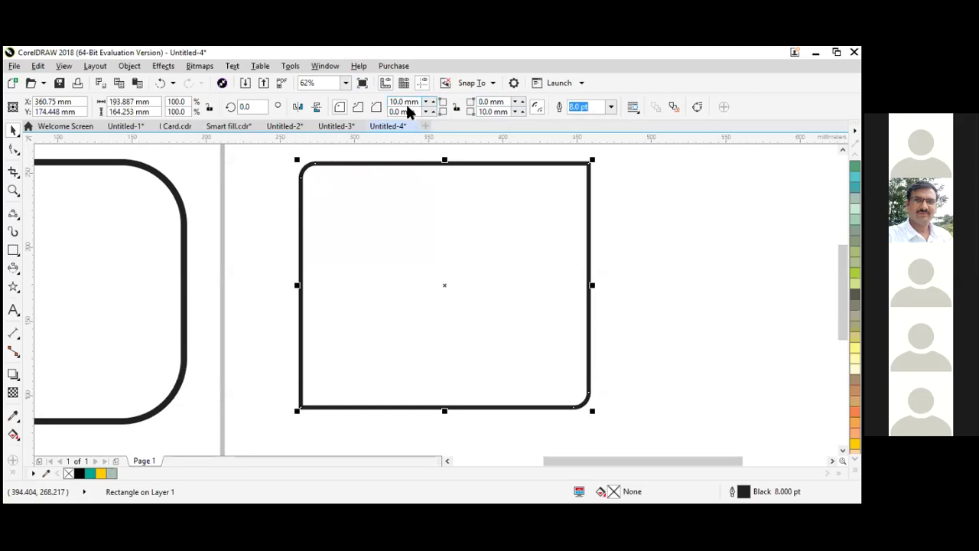
Increase the rectangle's upper-left and lower-right corner radii to 20 mm and deselect it
{"action": "left_click", "coordinate": [433, 100]}
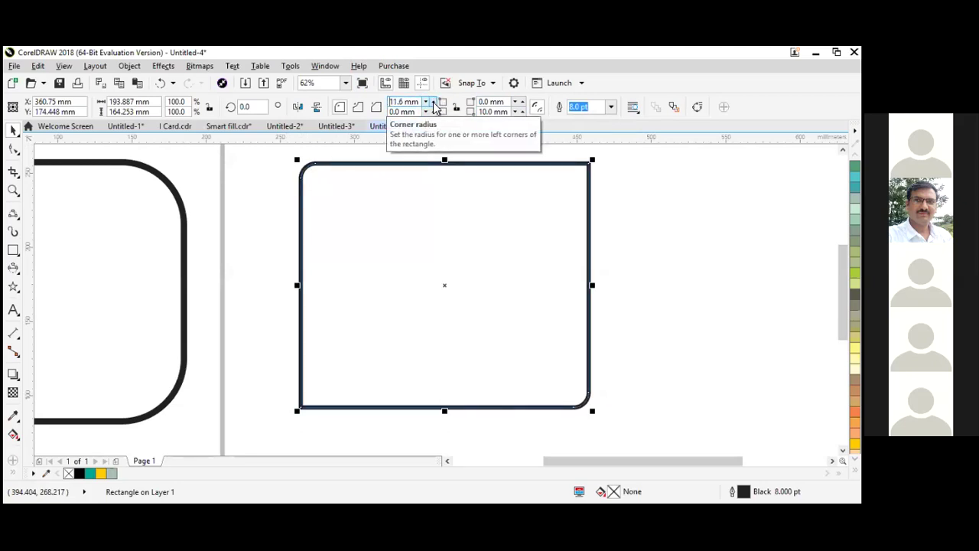
{"action": "left_click", "coordinate": [433, 102]}
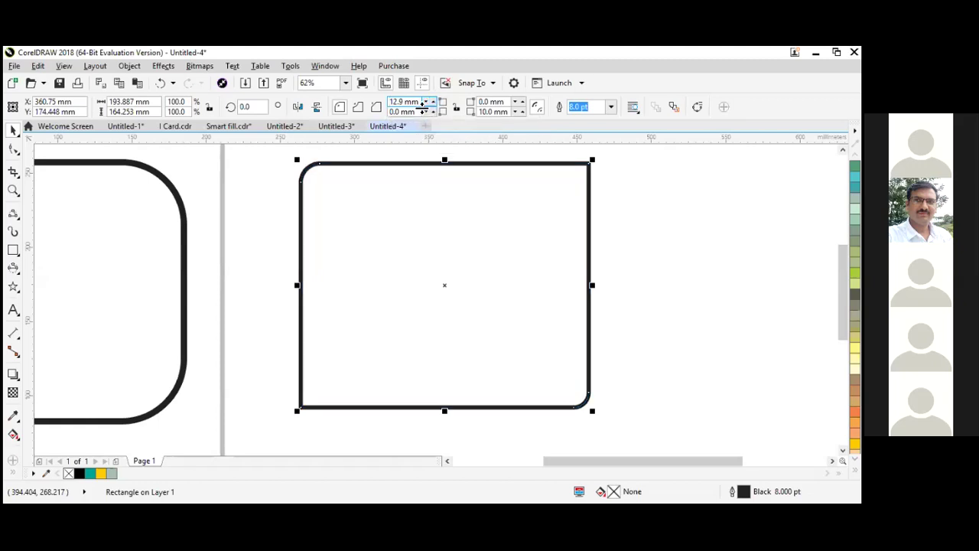
{"action": "double_click", "coordinate": [417, 101]}
{"action": "type", "text": "20"}
{"action": "key", "text": "Return"}
{"action": "double_click", "coordinate": [491, 102]}
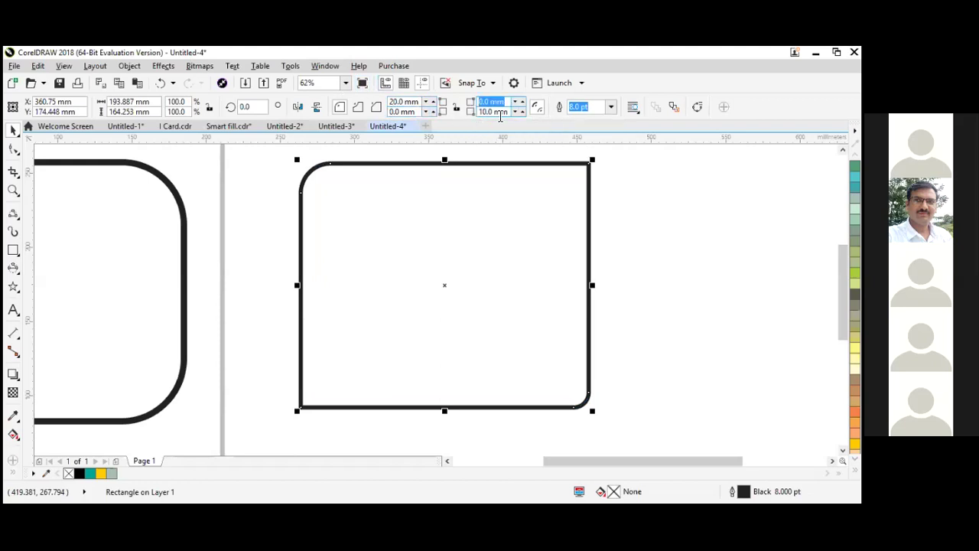
{"action": "double_click", "coordinate": [506, 112]}
{"action": "type", "text": "20"}
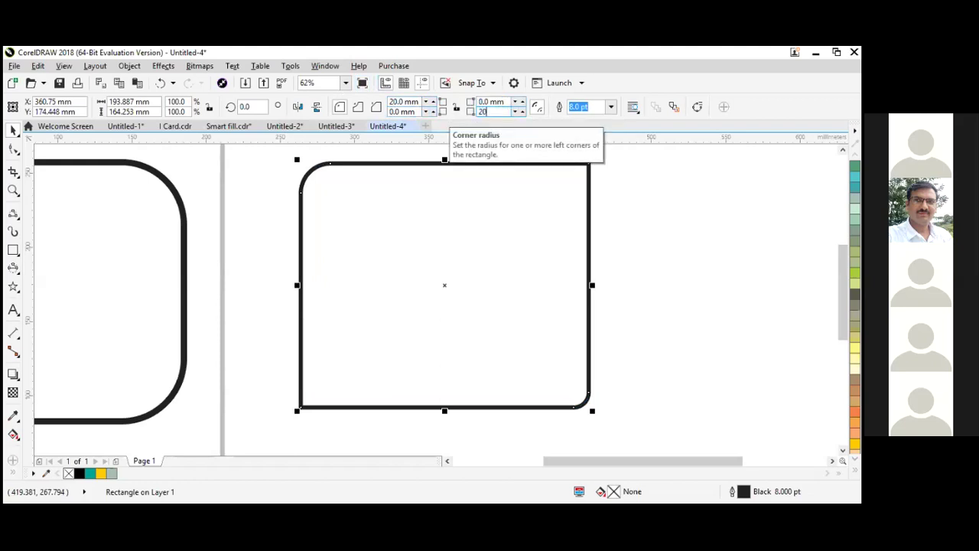
{"action": "key", "text": "Return"}
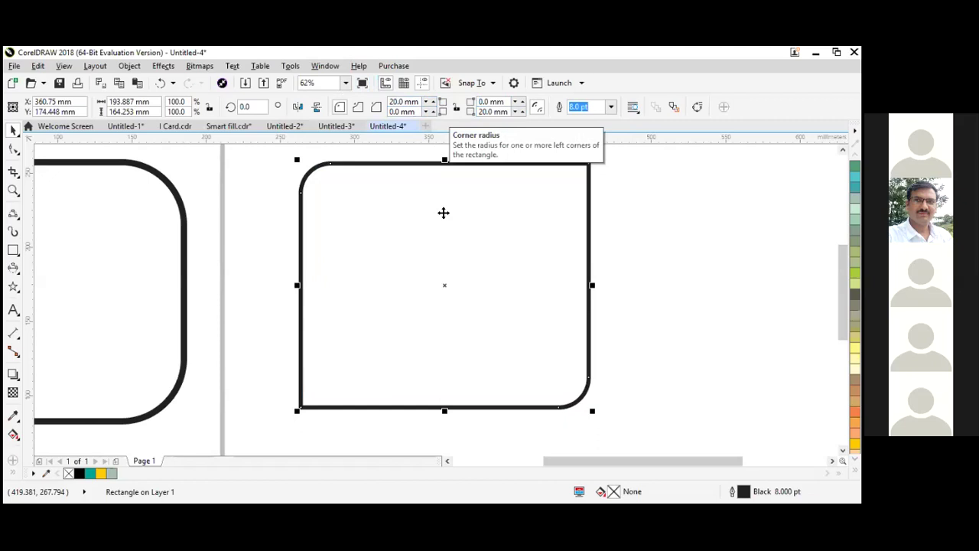
{"action": "left_click", "coordinate": [272, 264]}
Fill the two-corner rounded rectangle with purple C:40 M:100 Y:0 K:0 and remove its outline
{"action": "scroll", "coordinate": [298, 291], "scroll_direction": "down", "scroll_amount": 1}
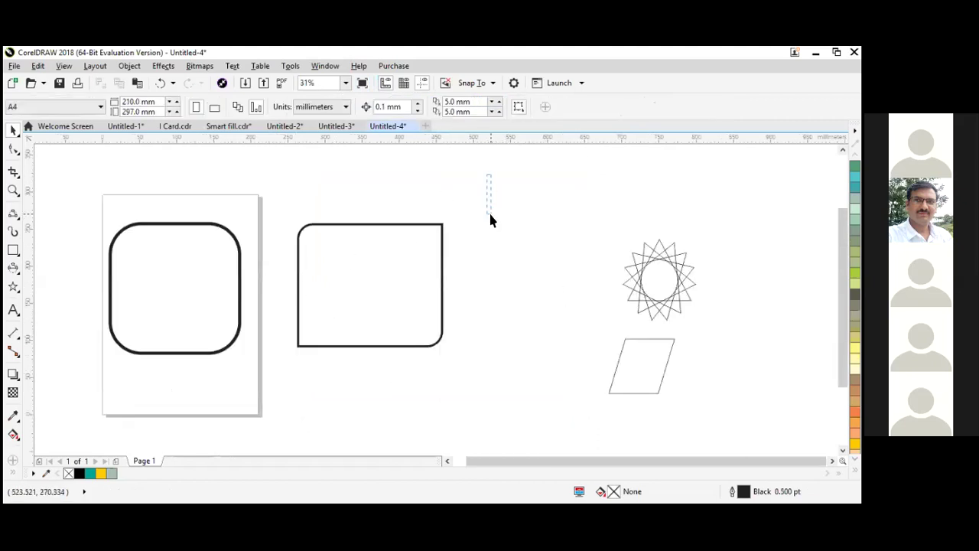
{"action": "left_click_drag", "start_coordinate": [365, 409], "coordinate": [290, 399]}
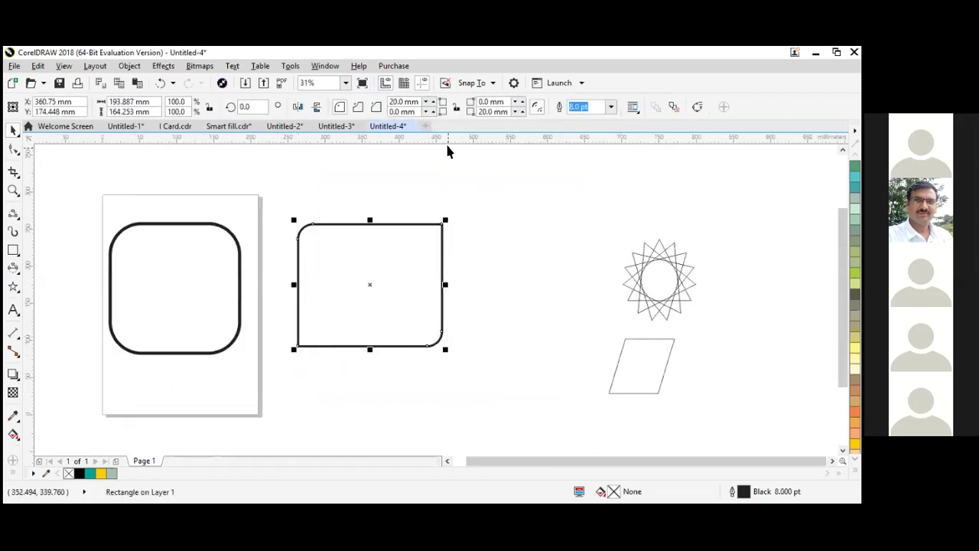
{"action": "scroll", "coordinate": [447, 146], "scroll_direction": "up", "scroll_amount": 1}
{"action": "scroll", "coordinate": [445, 179], "scroll_direction": "down", "scroll_amount": 1}
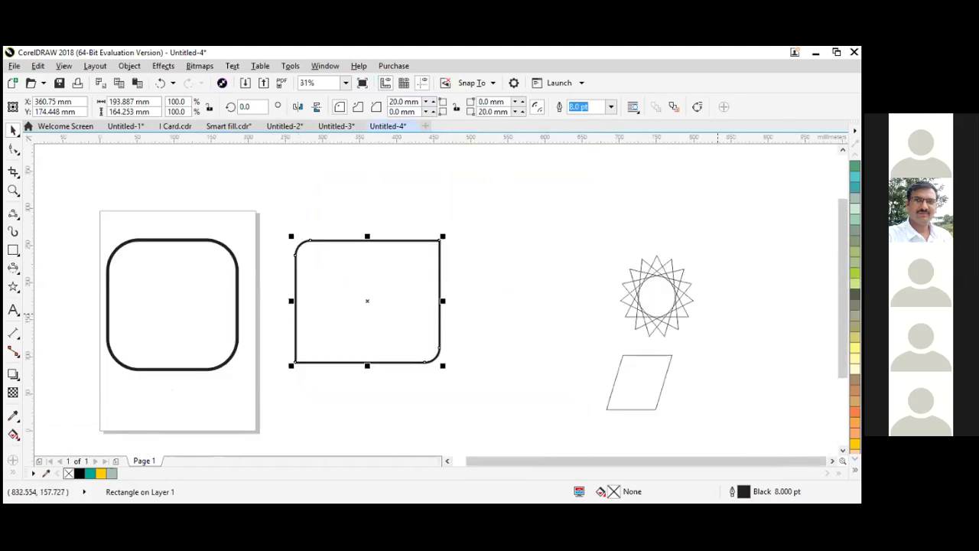
{"action": "left_click", "coordinate": [854, 472]}
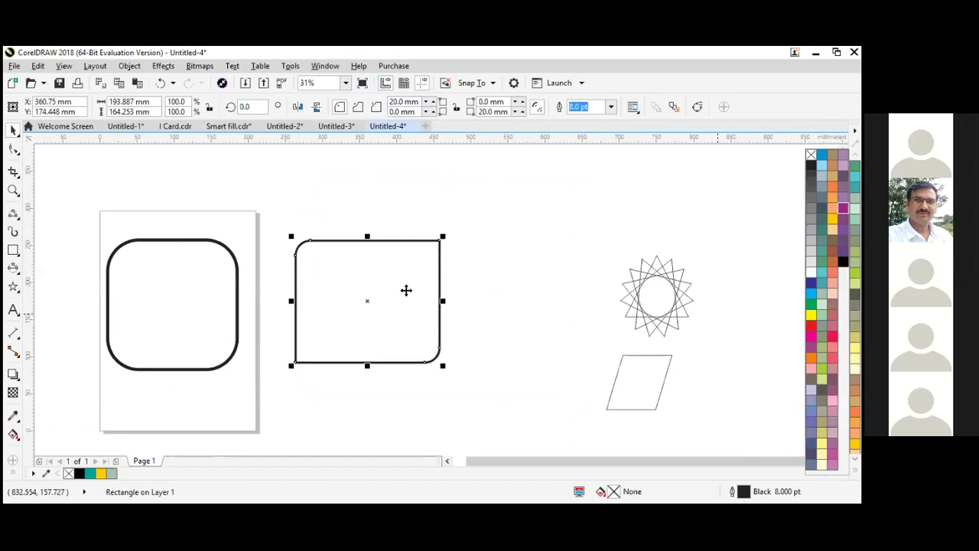
{"action": "left_click", "coordinate": [843, 208]}
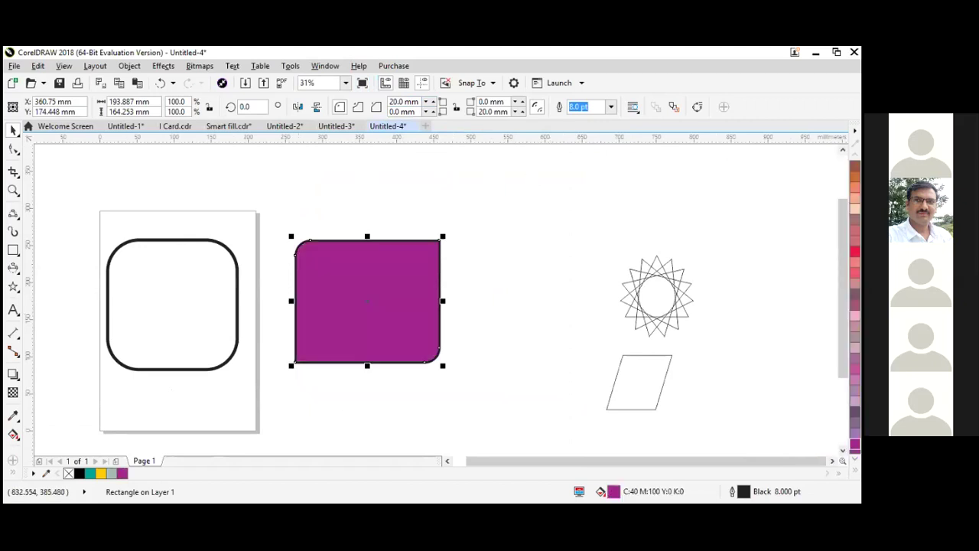
{"action": "left_click", "coordinate": [854, 472]}
{"action": "left_click", "coordinate": [519, 244]}
{"action": "left_click_drag", "start_coordinate": [511, 196], "coordinate": [250, 393]}
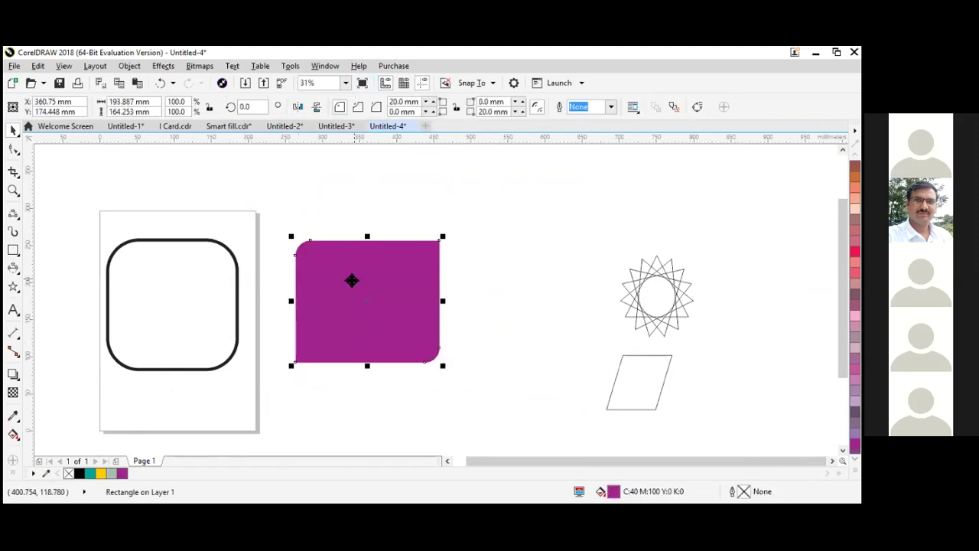
Scale the purple rectangle down to 64% from its upper-left corner and move it upward
{"action": "left_click_drag", "start_coordinate": [291, 234], "coordinate": [345, 282]}
{"action": "left_click_drag", "start_coordinate": [402, 334], "coordinate": [402, 243]}
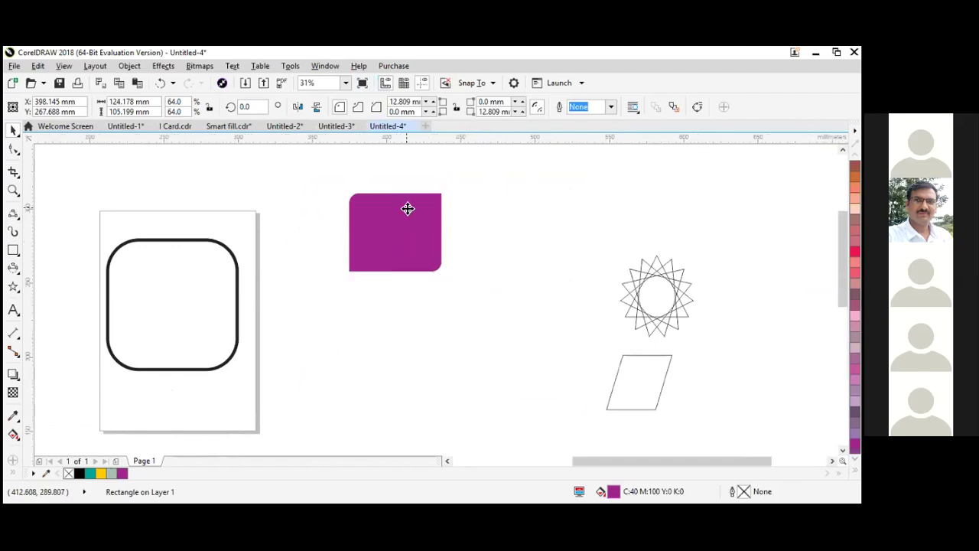
{"action": "left_click", "coordinate": [463, 195]}
Select the purple rectangle together with the rounded rectangle on the page, move them aside and delete both
{"action": "left_click_drag", "start_coordinate": [360, 314], "coordinate": [100, 374]}
{"action": "left_click_drag", "start_coordinate": [281, 288], "coordinate": [515, 253]}
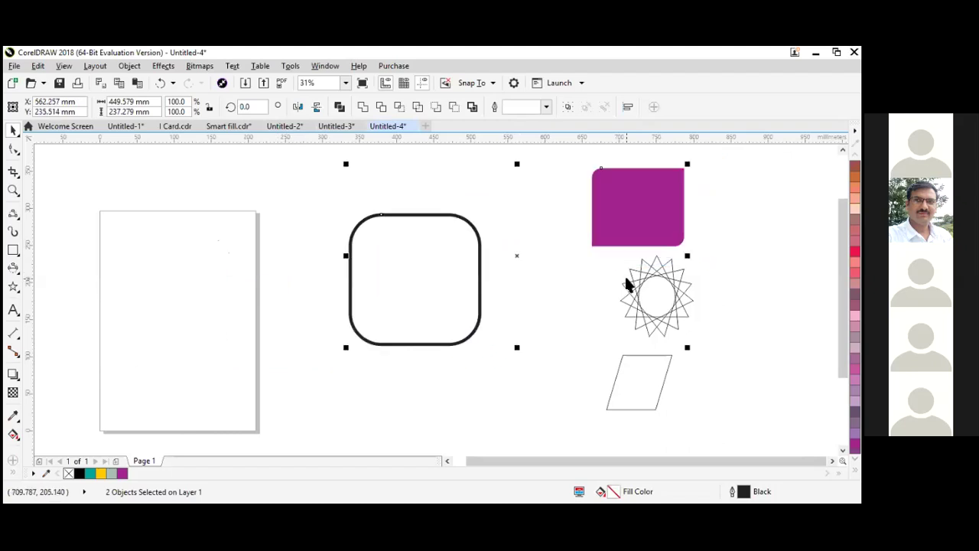
{"action": "key", "text": "Delete"}
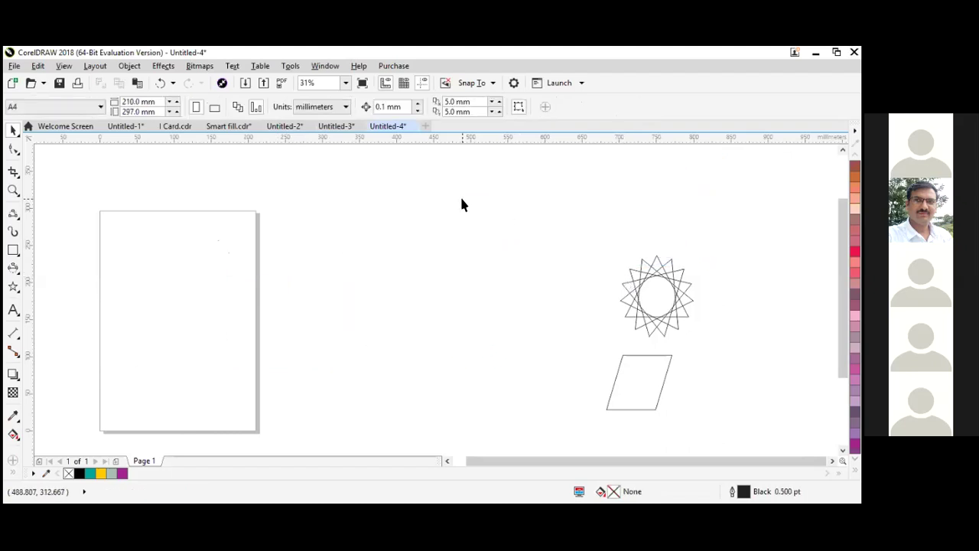
Look through the other open documents, including Untitled-3 and Smart fill.cdr, ending at Untitled-1
{"action": "left_click", "coordinate": [337, 126]}
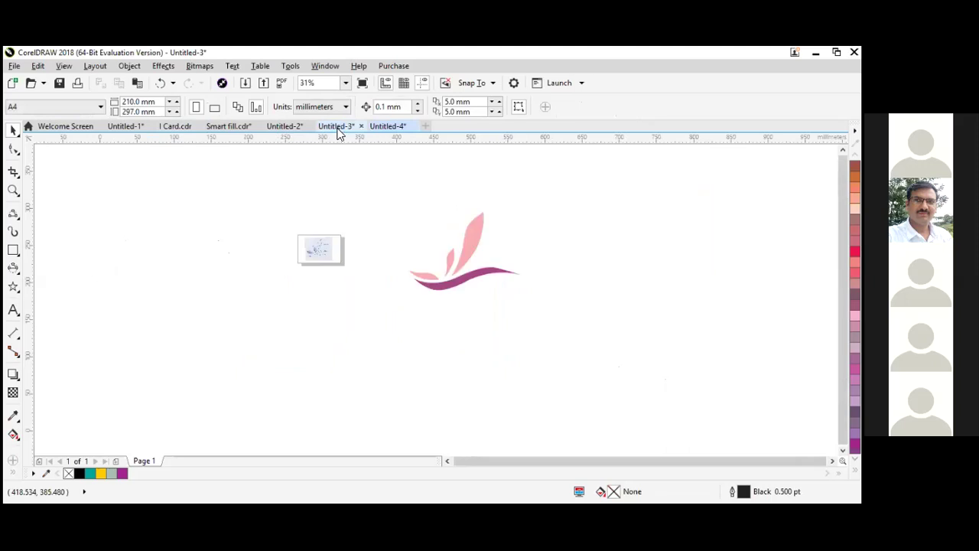
{"action": "left_click", "coordinate": [222, 126]}
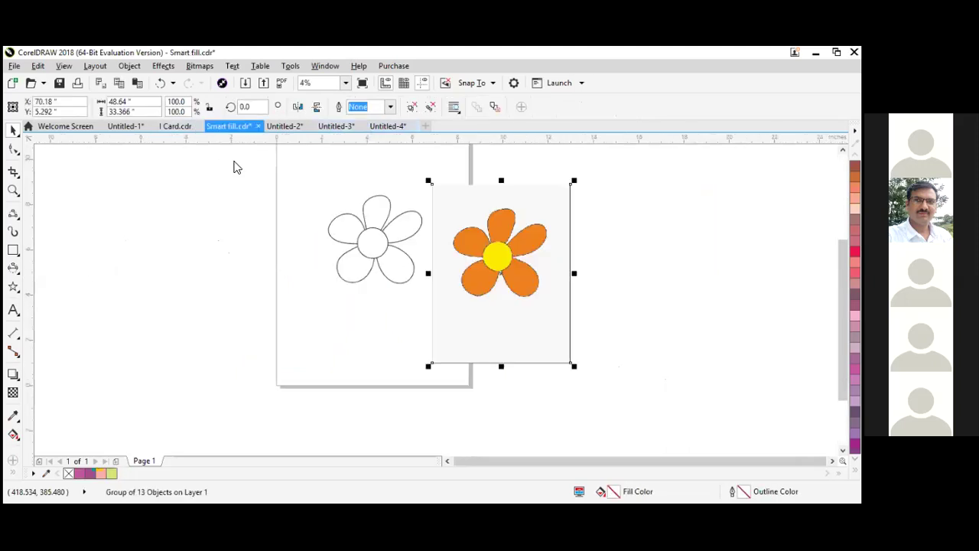
{"action": "left_click", "coordinate": [343, 126]}
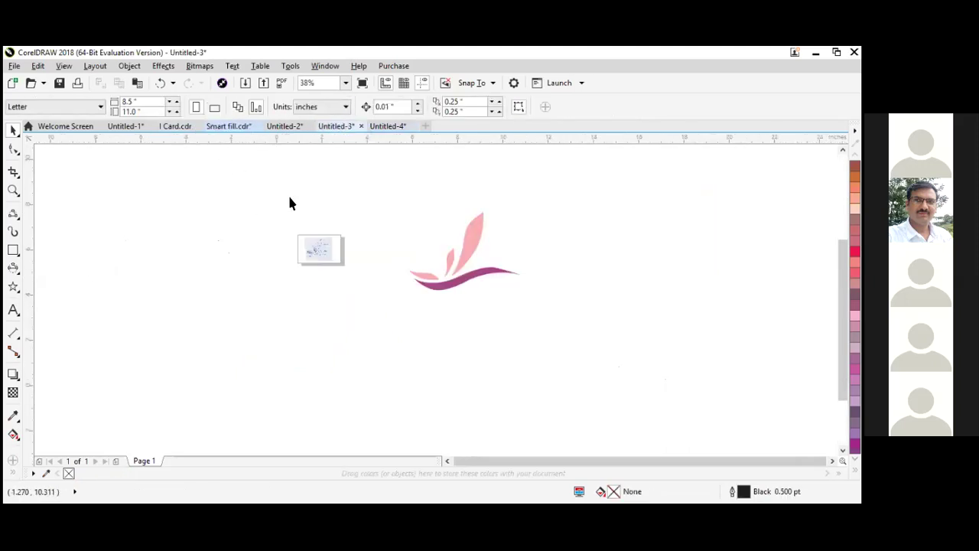
{"action": "left_click", "coordinate": [289, 127]}
{"action": "left_click", "coordinate": [243, 194]}
{"action": "left_click", "coordinate": [190, 130]}
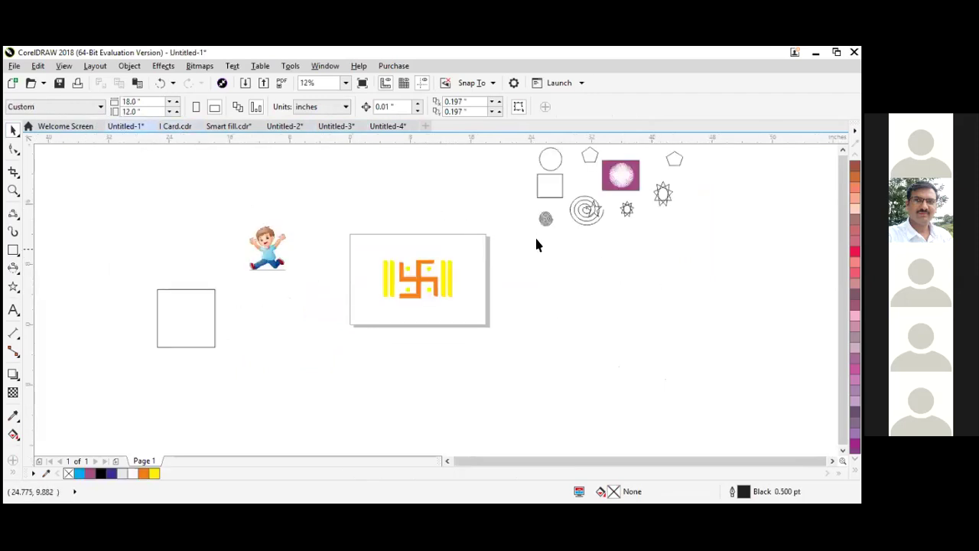
Examine the orange and yellow swastika artwork on the page in Untitled-1, noting its rounded bar corners
{"action": "scroll", "coordinate": [452, 259], "scroll_direction": "up", "scroll_amount": 1}
{"action": "left_click_drag", "start_coordinate": [218, 234], "coordinate": [474, 371]}
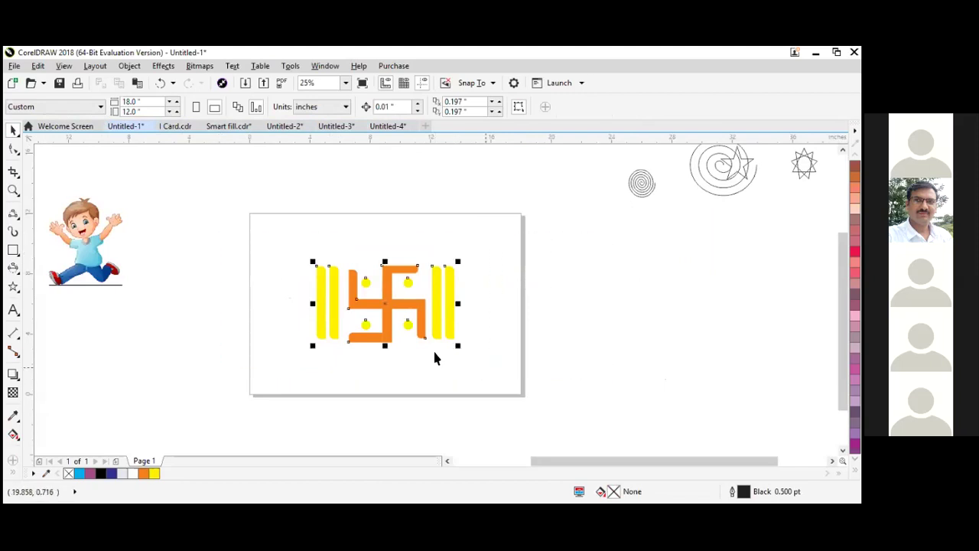
{"action": "left_click", "coordinate": [330, 314]}
{"action": "scroll", "coordinate": [332, 315], "scroll_direction": "up", "scroll_amount": 1}
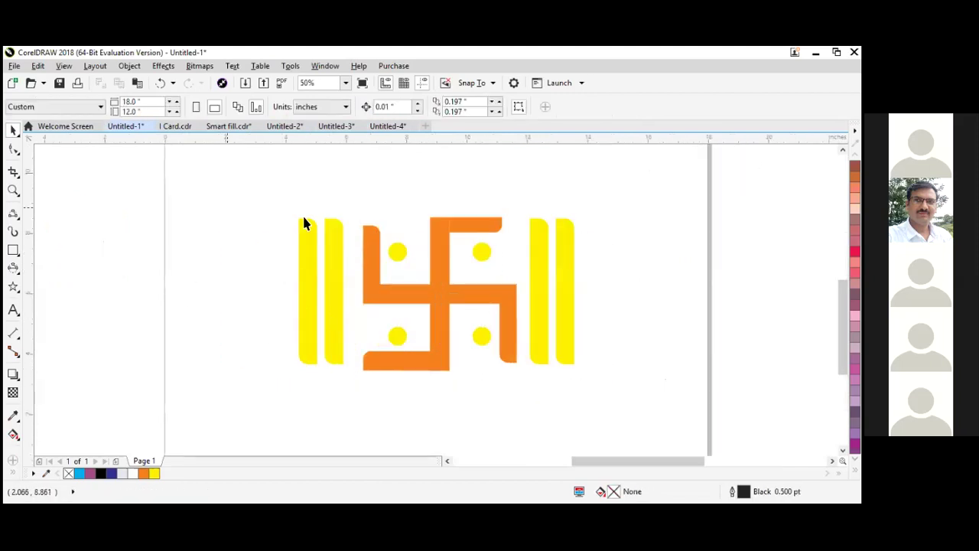
{"action": "scroll", "coordinate": [325, 238], "scroll_direction": "down", "scroll_amount": 2}
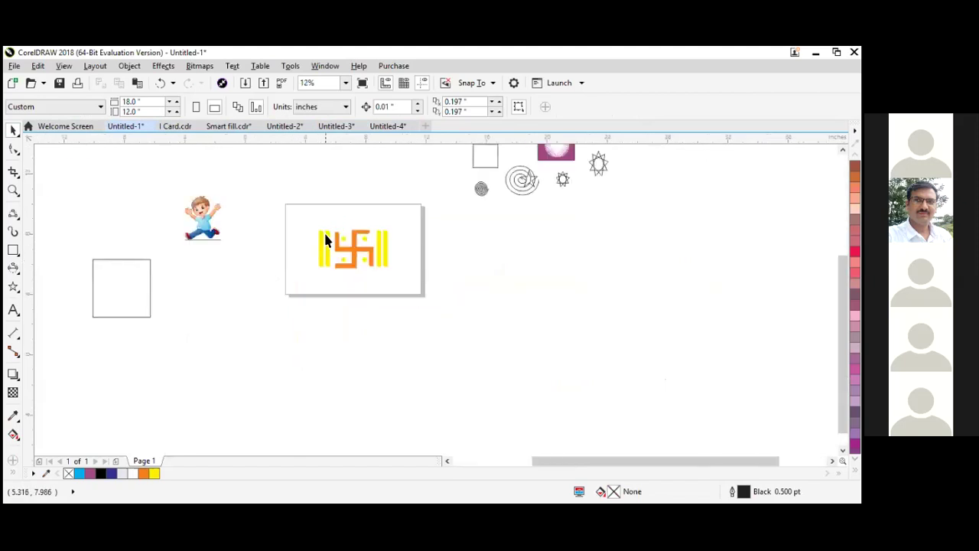
{"action": "scroll", "coordinate": [325, 241], "scroll_direction": "up", "scroll_amount": 1}
{"action": "left_click_drag", "start_coordinate": [223, 203], "coordinate": [495, 328]}
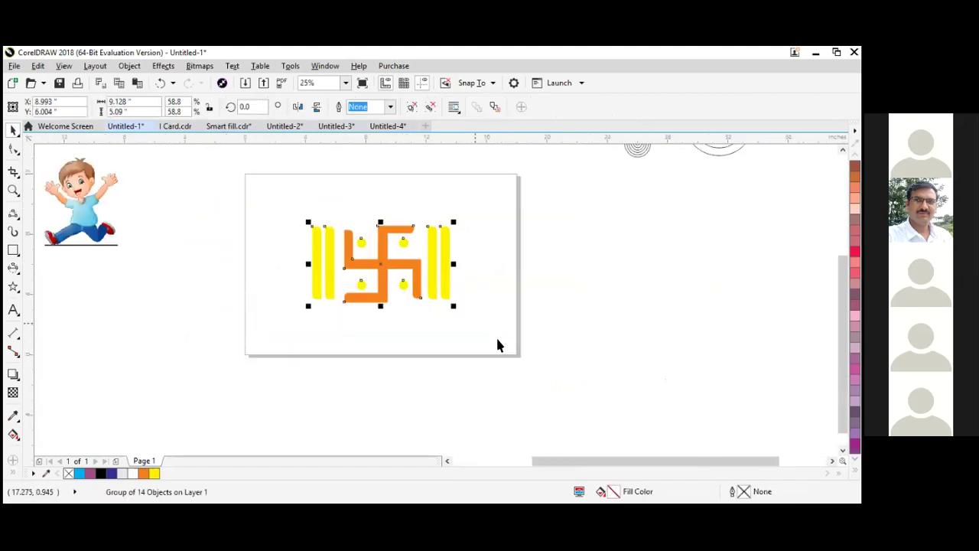
{"action": "left_click", "coordinate": [442, 200]}
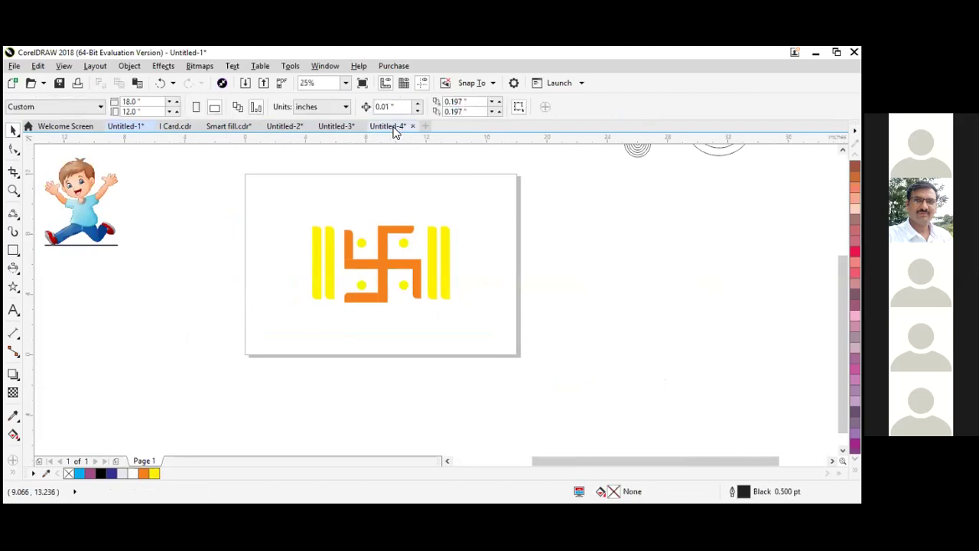
Return to Untitled-4 and create a new custom document 18 by 12 inches in landscape
{"action": "left_click", "coordinate": [401, 127]}
{"action": "scroll", "coordinate": [374, 183], "scroll_direction": "down", "scroll_amount": 2}
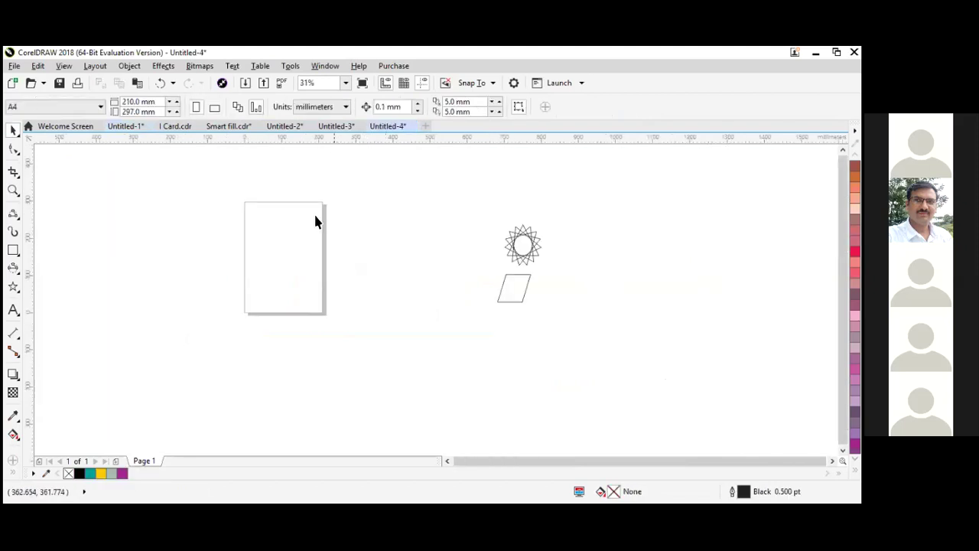
{"action": "scroll", "coordinate": [275, 224], "scroll_direction": "up", "scroll_amount": 2}
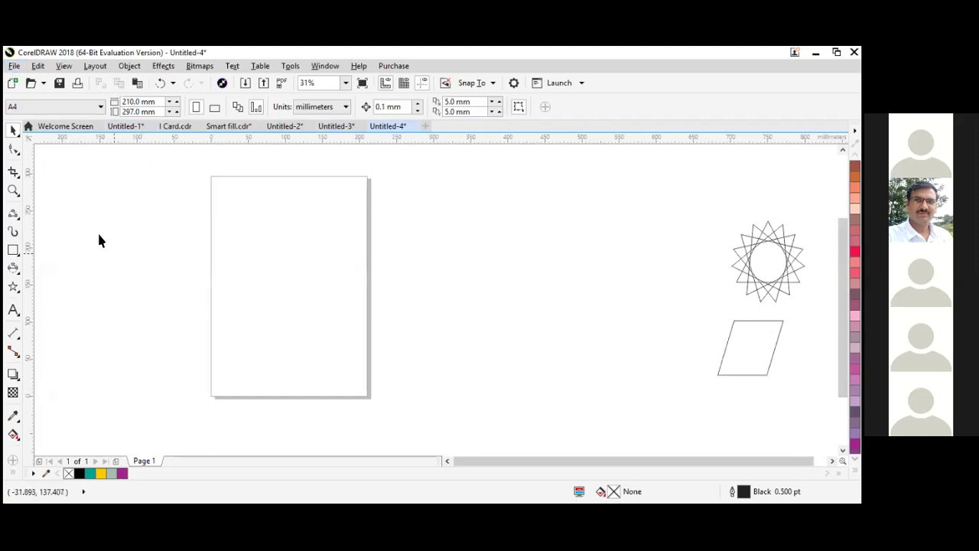
{"action": "key", "text": "alt+f"}
{"action": "left_click", "coordinate": [32, 82]}
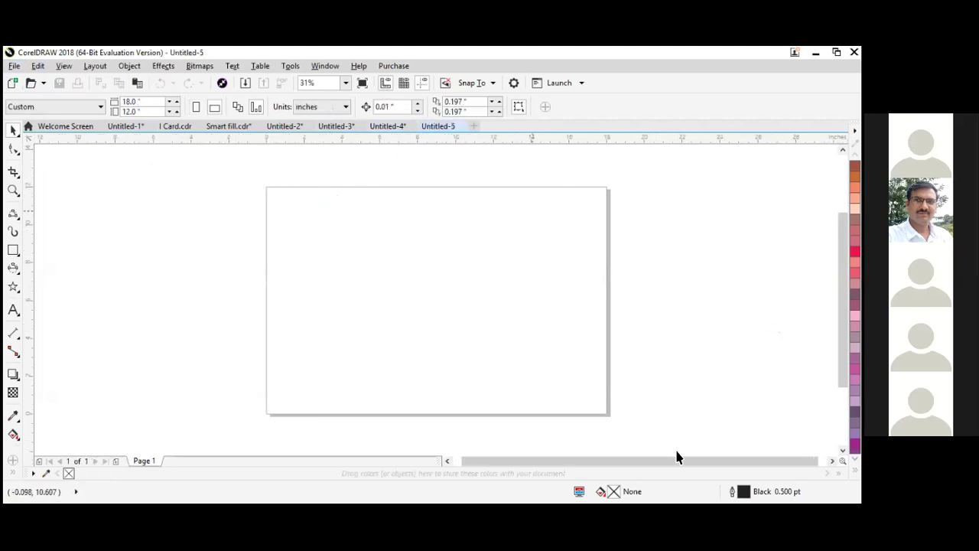
Try portrait orientation for the new page and switch it back to landscape
{"action": "left_click", "coordinate": [195, 107]}
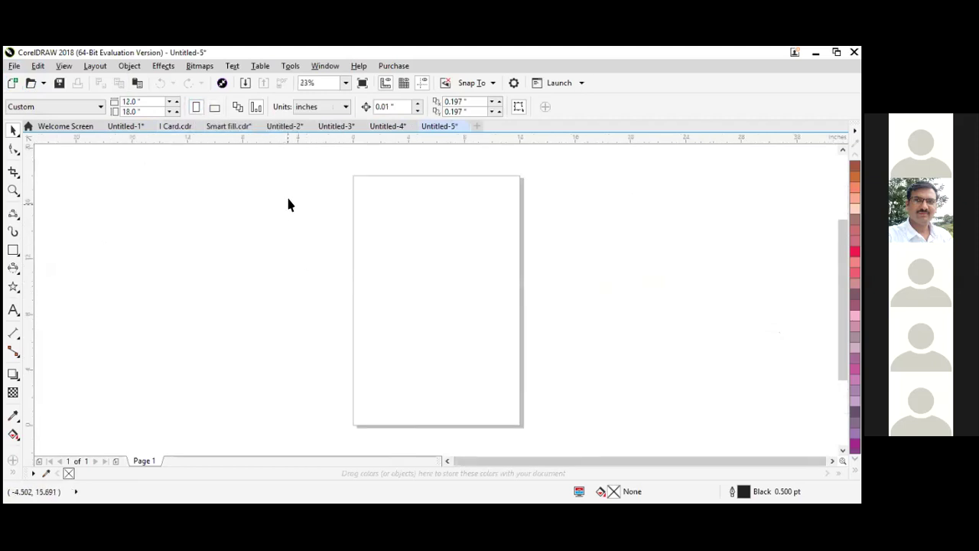
{"action": "left_click", "coordinate": [215, 113]}
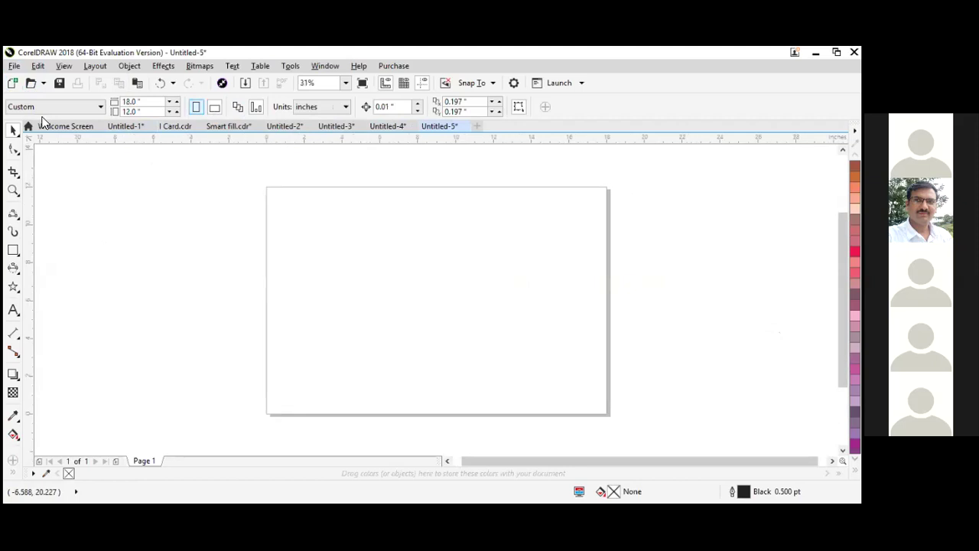
Try the Business Card page preset and set the page size to A4
{"action": "left_click", "coordinate": [53, 114]}
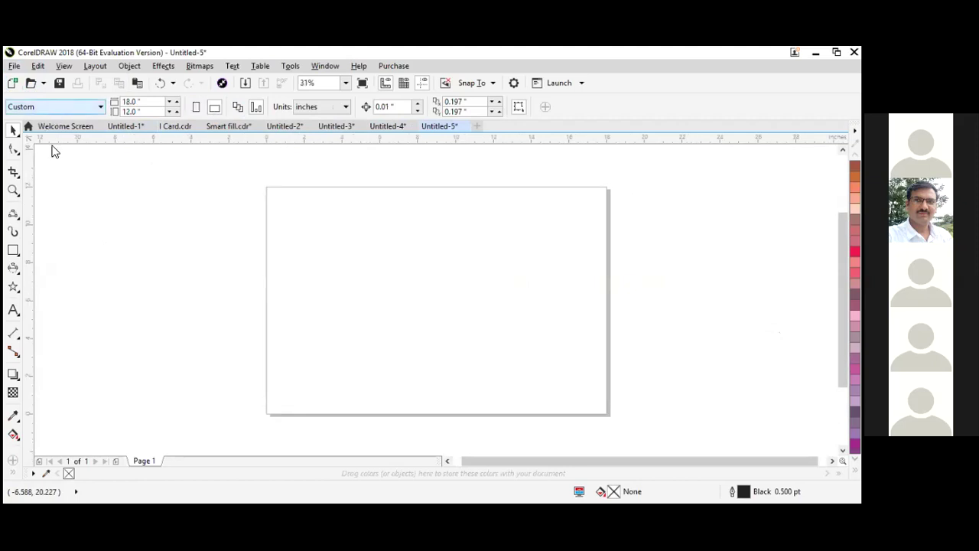
{"action": "left_click", "coordinate": [53, 146]}
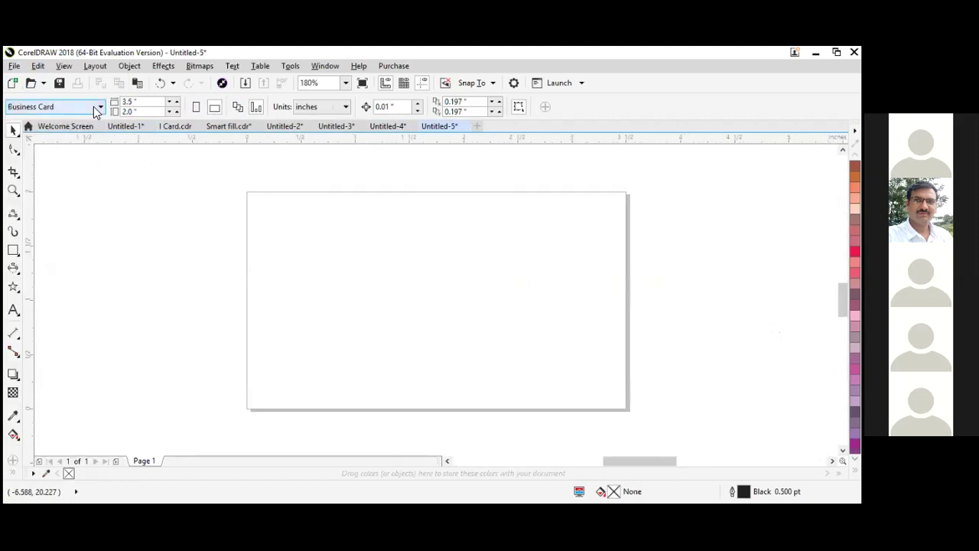
{"action": "scroll", "coordinate": [93, 107], "scroll_direction": "up", "scroll_amount": 1}
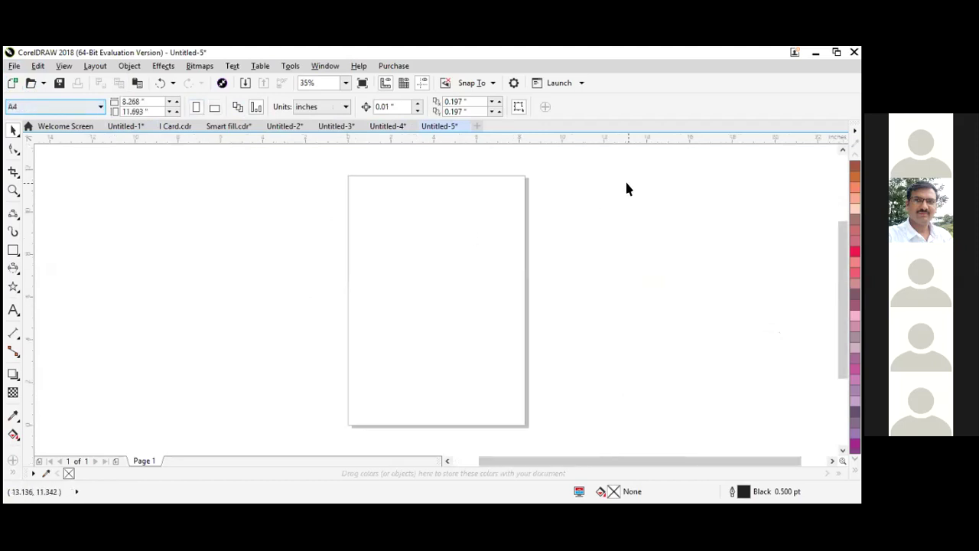
Switch the A4 page to landscape orientation
{"action": "left_click", "coordinate": [215, 107]}
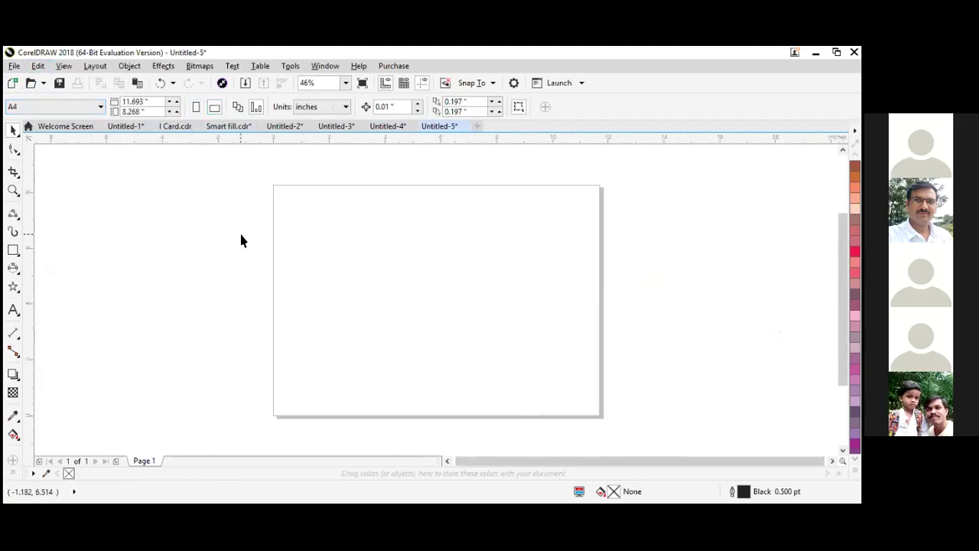
Create another new document and close it again
{"action": "left_click", "coordinate": [15, 67]}
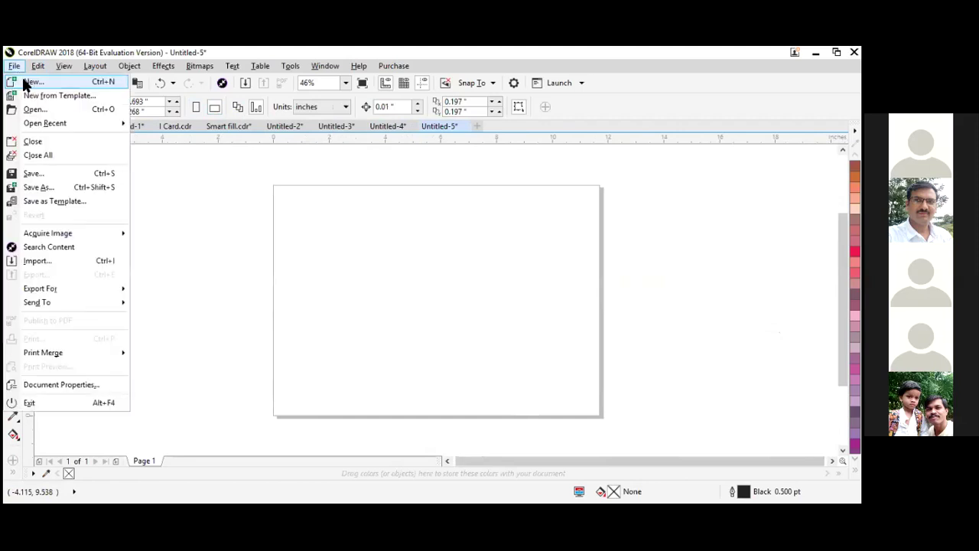
{"action": "left_click", "coordinate": [24, 82]}
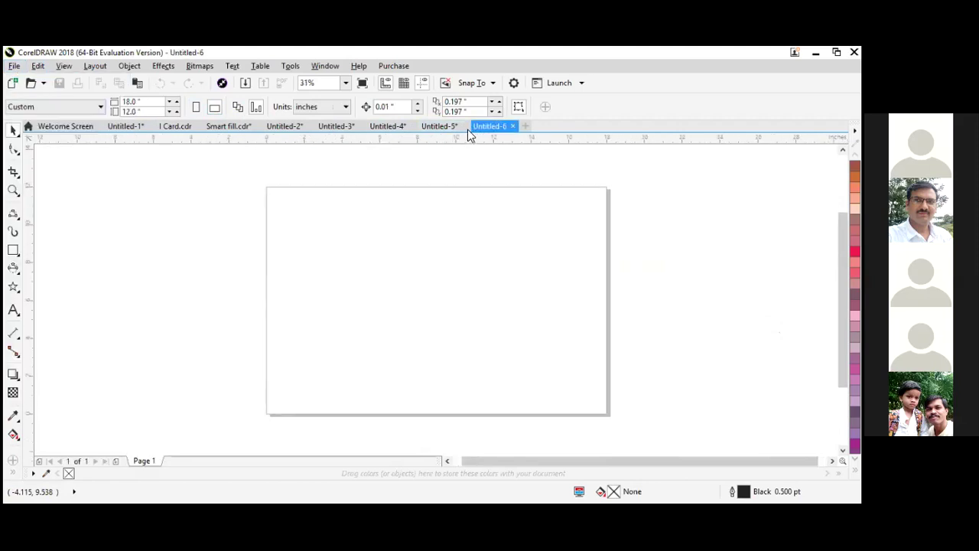
{"action": "key", "text": "ctrl+F4"}
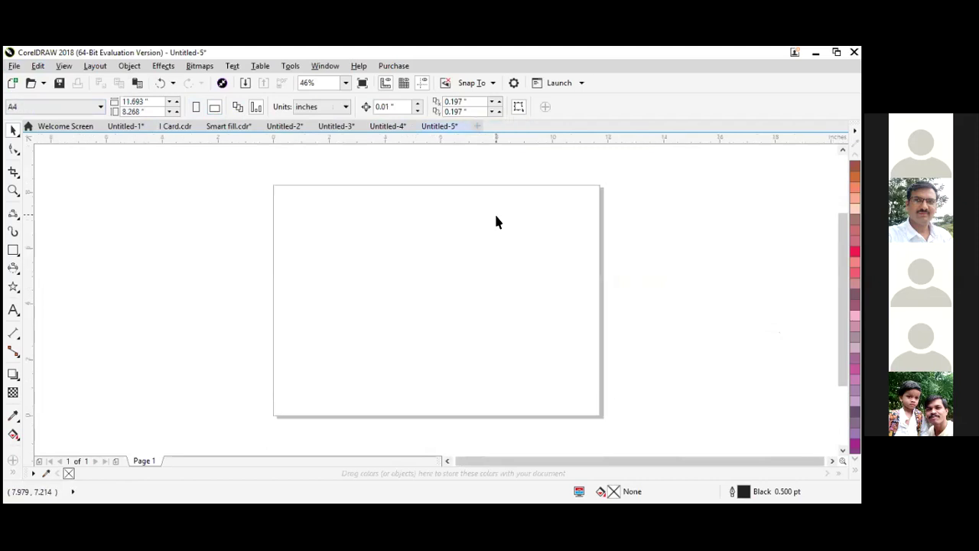
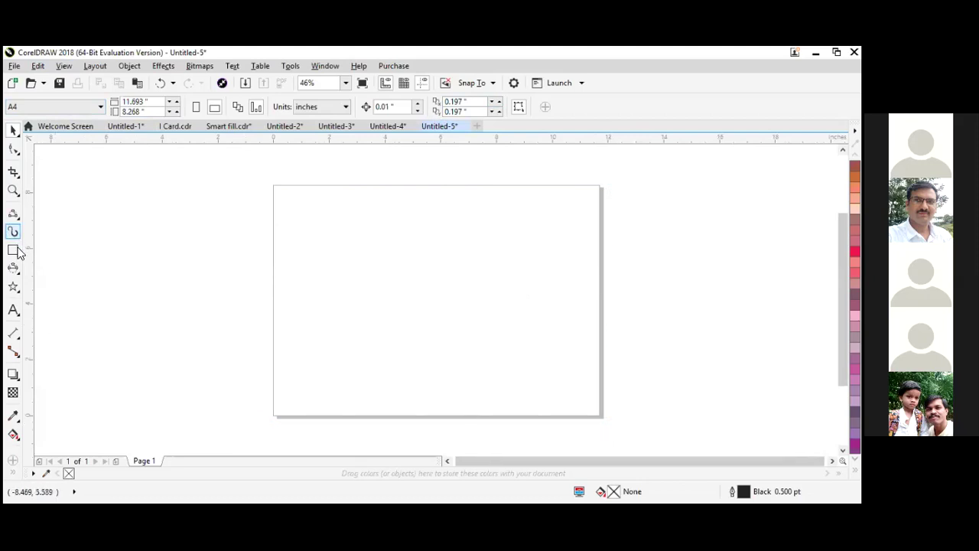
{"action": "left_click_drag", "start_coordinate": [175, 171], "coordinate": [688, 431]}
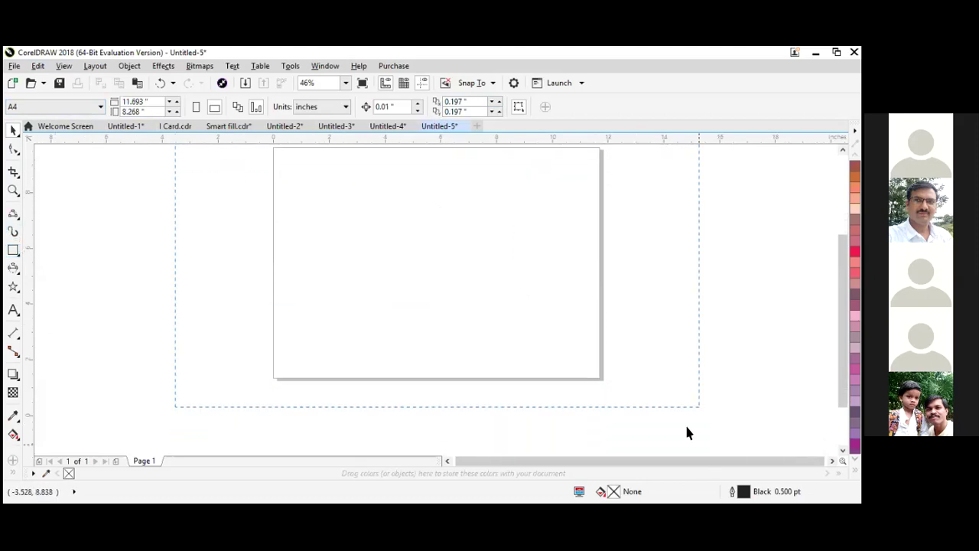
{"action": "scroll", "coordinate": [418, 257], "scroll_direction": "down", "scroll_amount": 2}
{"action": "scroll", "coordinate": [524, 214], "scroll_direction": "up", "scroll_amount": 2}
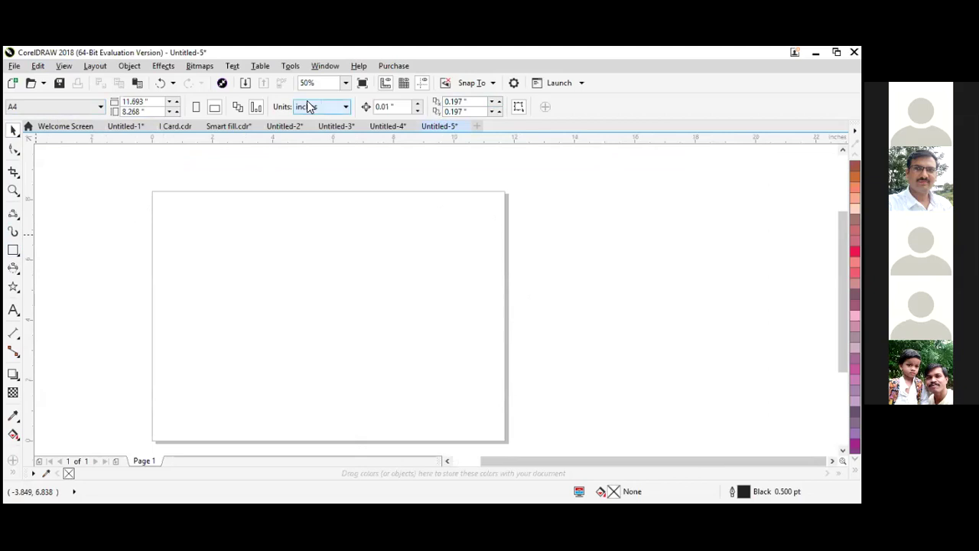
Draw a tall, narrow rectangle about 0.48 by 4.52 inches in the left part of the page
{"action": "left_click", "coordinate": [13, 252]}
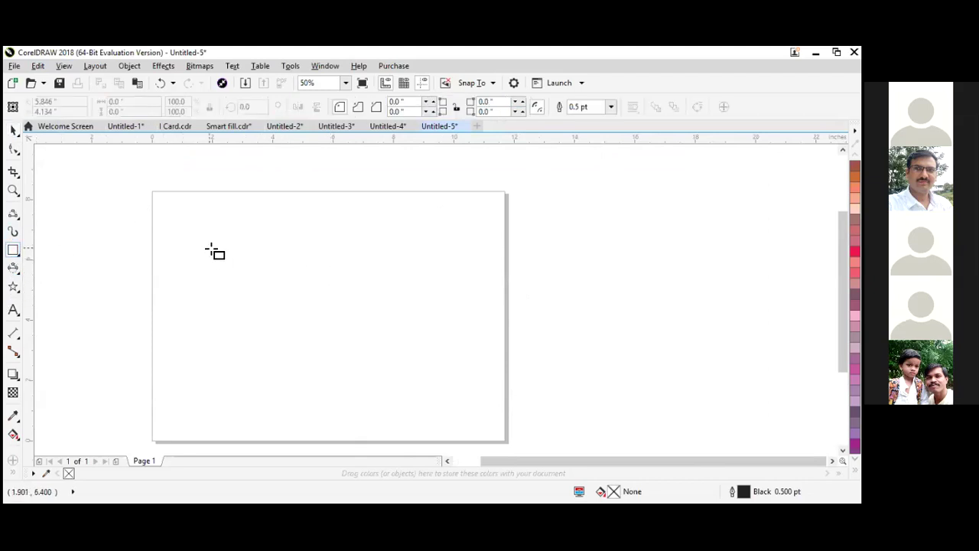
{"action": "left_click_drag", "start_coordinate": [209, 248], "coordinate": [226, 385]}
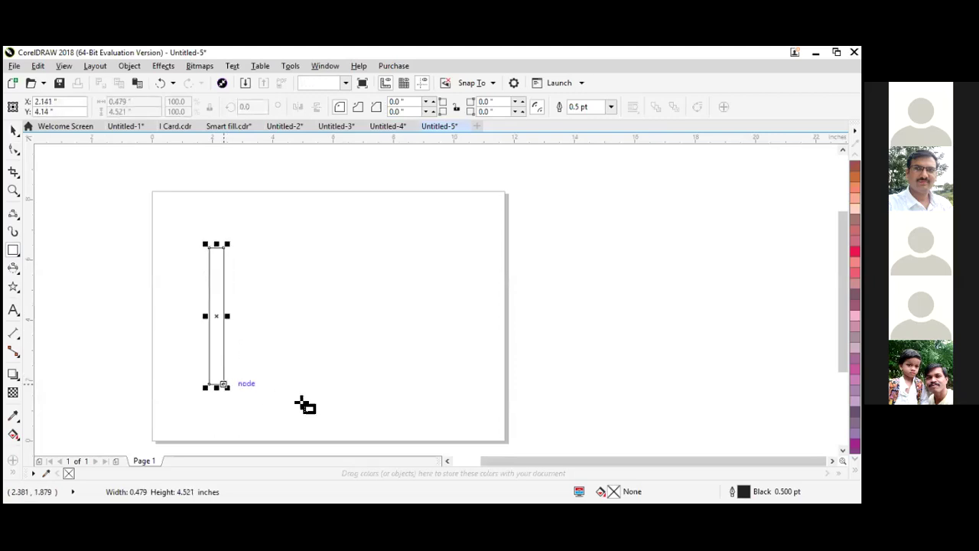
{"action": "left_click", "coordinate": [13, 130]}
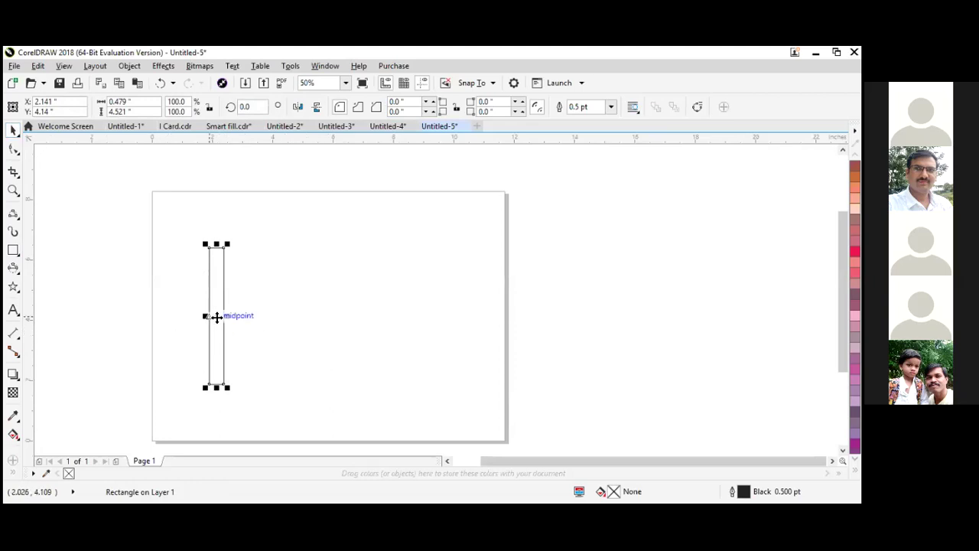
{"action": "key", "text": "Escape"}
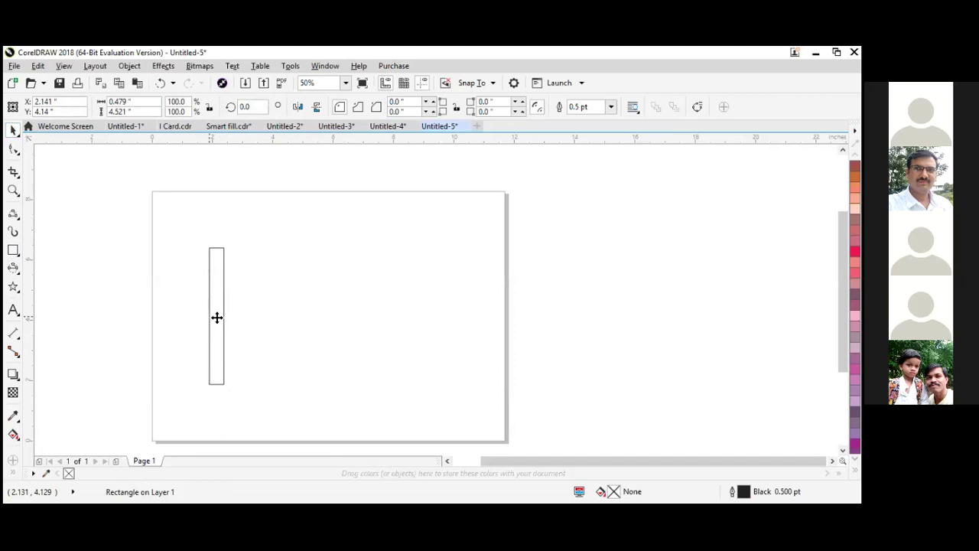
Try copying the rectangle horizontally to just beside the original, and undo the copy
{"action": "left_click_drag", "start_coordinate": [218, 316], "coordinate": [237, 325]}
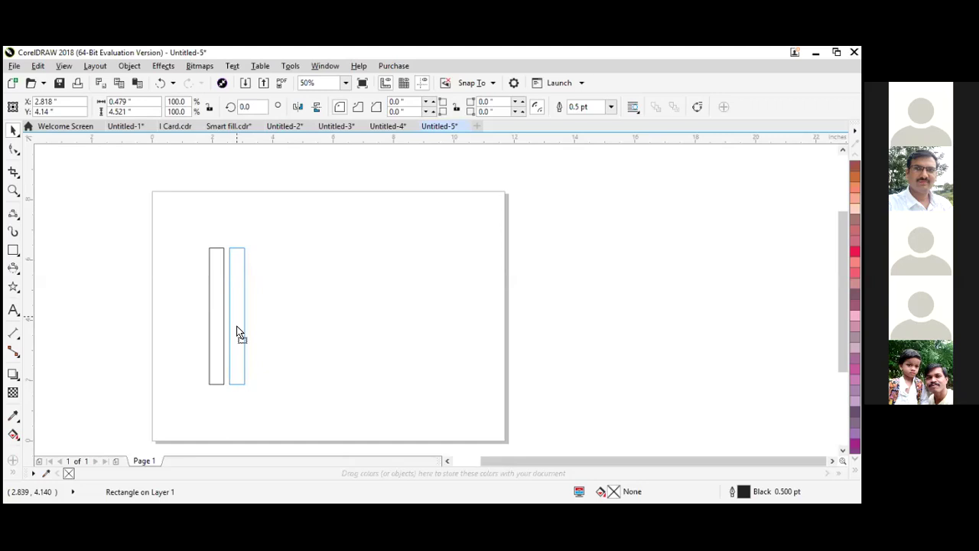
{"action": "left_click_drag", "start_coordinate": [237, 333], "coordinate": [236, 333]}
{"action": "left_click_drag", "start_coordinate": [236, 333], "coordinate": [237, 326]}
{"action": "right_click", "coordinate": [237, 325]}
{"action": "left_click", "coordinate": [422, 324]}
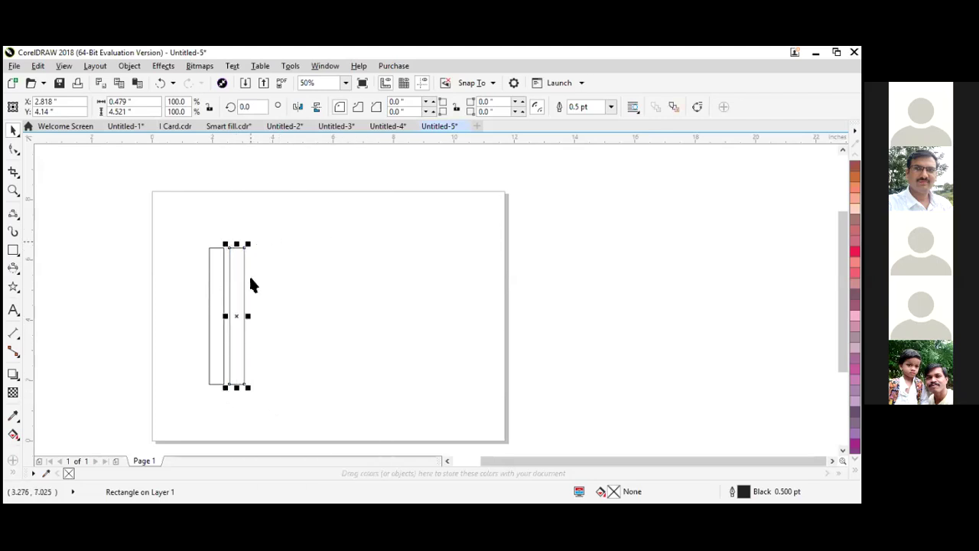
{"action": "left_click", "coordinate": [261, 306]}
{"action": "key", "text": "ctrl+z"}
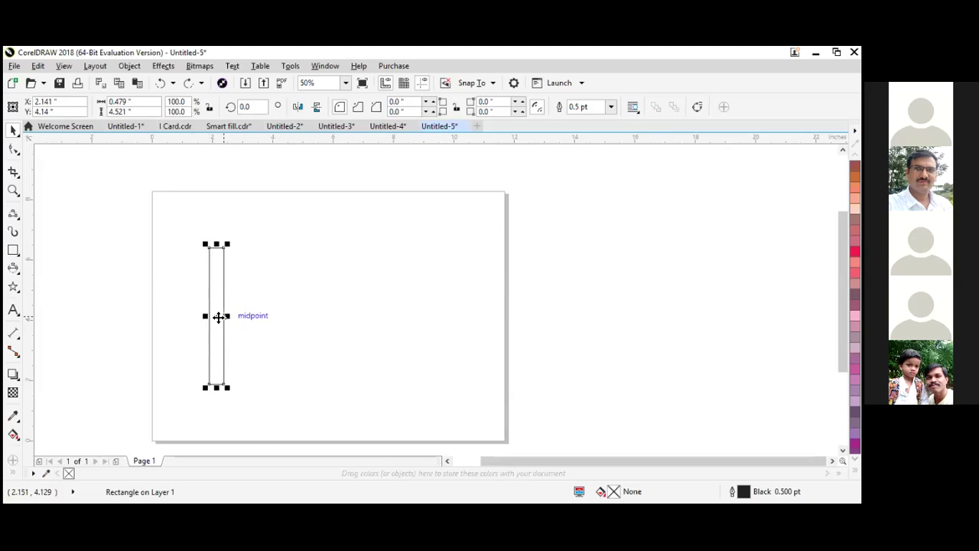
Copy the rectangle about 0.64 inches straight to the right, leaving a narrow gap beside the original
{"action": "left_click", "coordinate": [217, 324]}
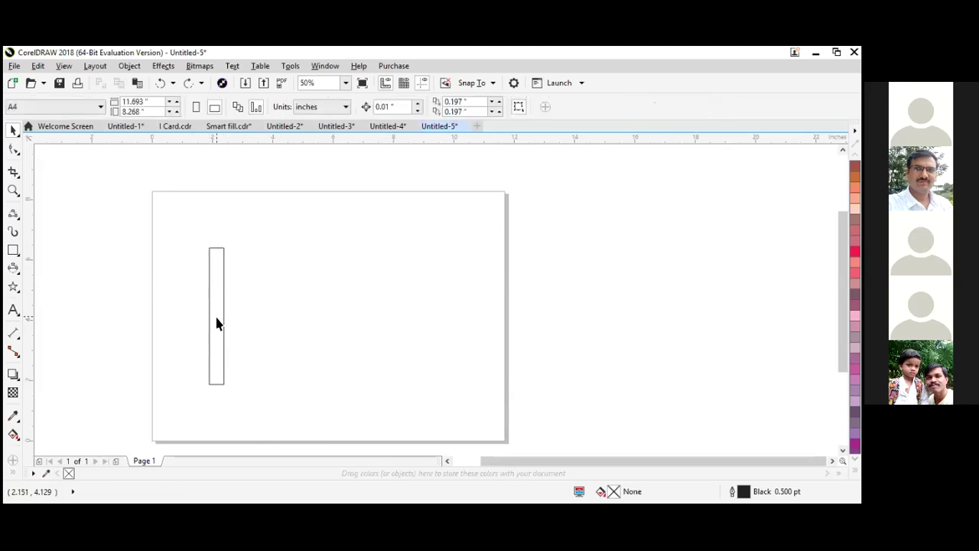
{"action": "left_click", "coordinate": [220, 319]}
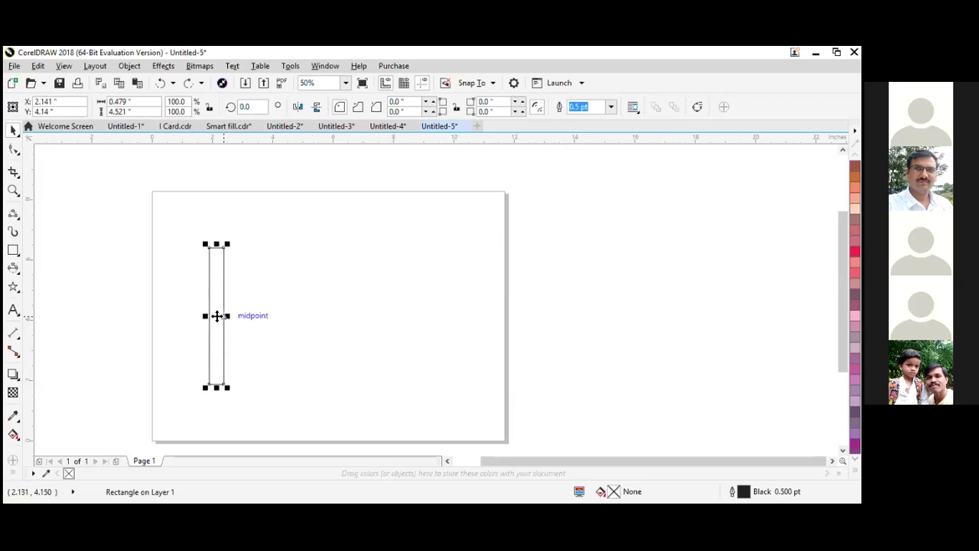
{"action": "left_click_drag", "start_coordinate": [217, 316], "coordinate": [235, 323]}
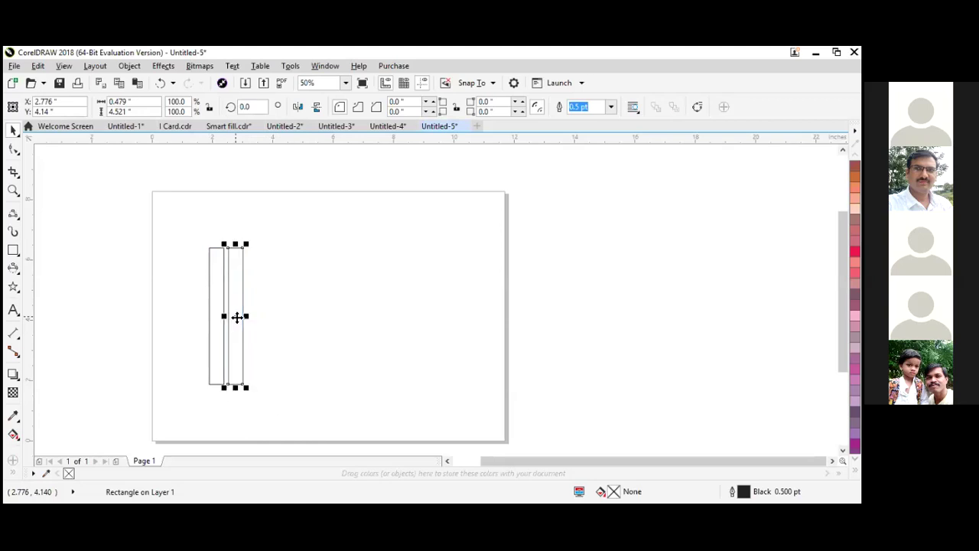
{"action": "left_click", "coordinate": [282, 325]}
Select both rectangles together and move them near the middle of the page, centred at about X 5.2, Y 4.19 inches
{"action": "left_click_drag", "start_coordinate": [163, 244], "coordinate": [344, 420]}
{"action": "left_click_drag", "start_coordinate": [176, 222], "coordinate": [254, 365]}
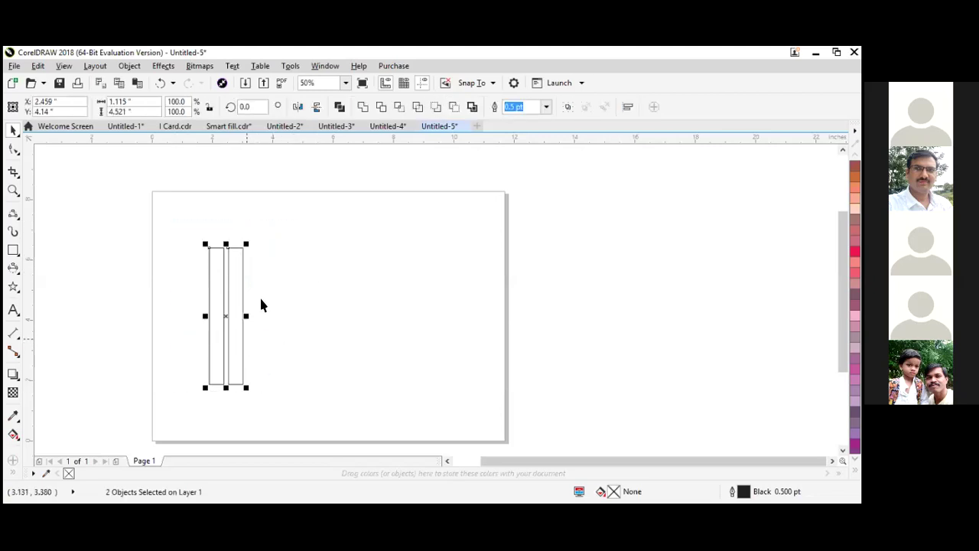
{"action": "left_click", "coordinate": [71, 229]}
{"action": "left_click_drag", "start_coordinate": [169, 221], "coordinate": [311, 408]}
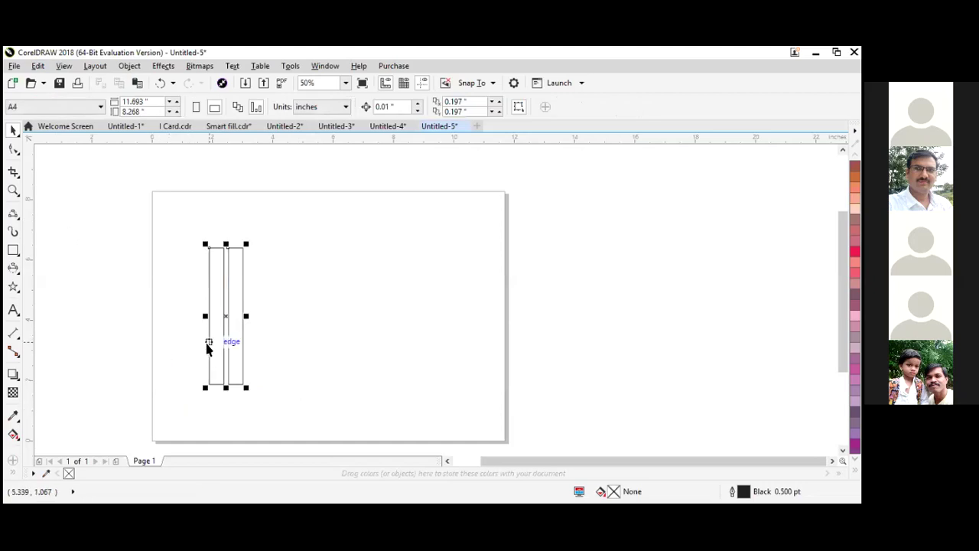
{"action": "scroll", "coordinate": [208, 342], "scroll_direction": "up", "scroll_amount": 2}
{"action": "left_click", "coordinate": [140, 249]}
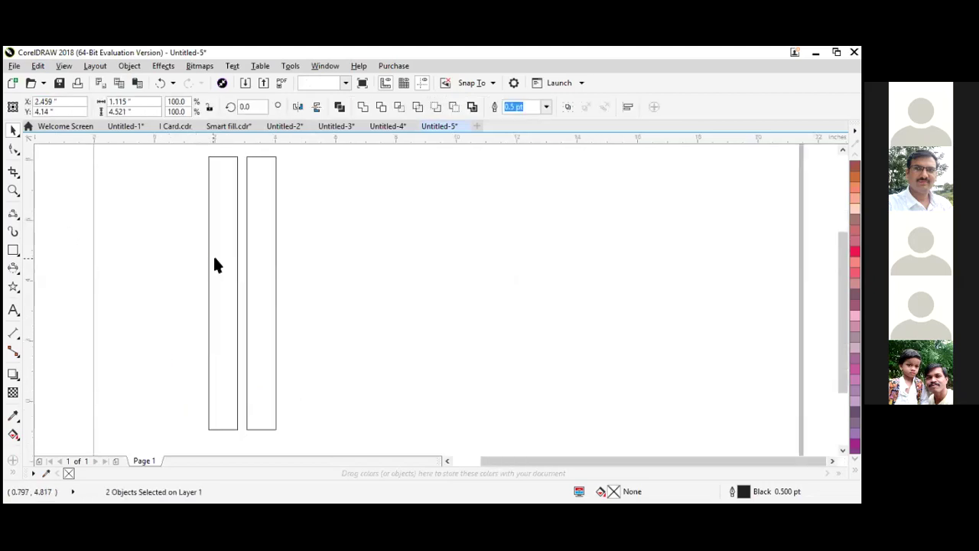
{"action": "left_click", "coordinate": [247, 279]}
{"action": "scroll", "coordinate": [244, 284], "scroll_direction": "down", "scroll_amount": 2}
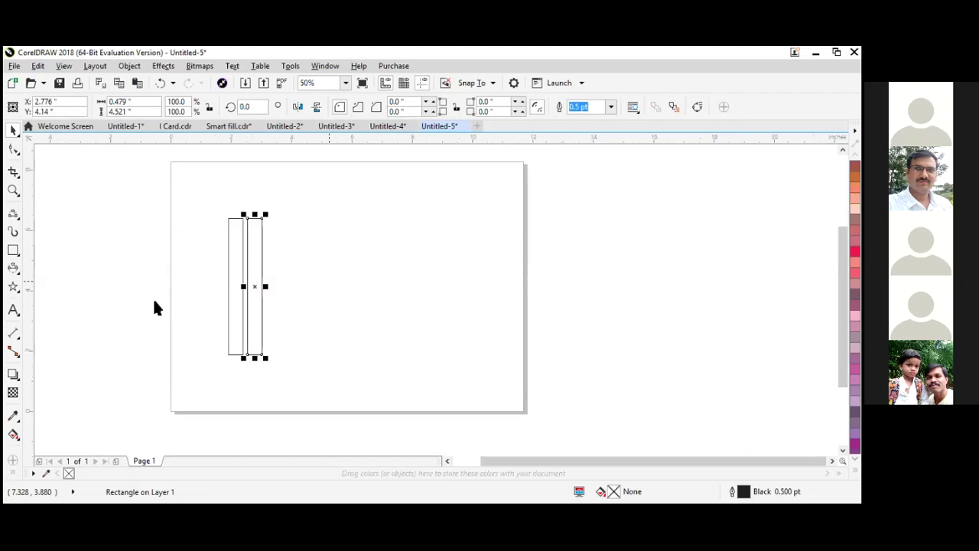
{"action": "left_click", "coordinate": [210, 237]}
{"action": "left_click_drag", "start_coordinate": [199, 191], "coordinate": [314, 361]}
{"action": "left_click_drag", "start_coordinate": [242, 286], "coordinate": [324, 286]}
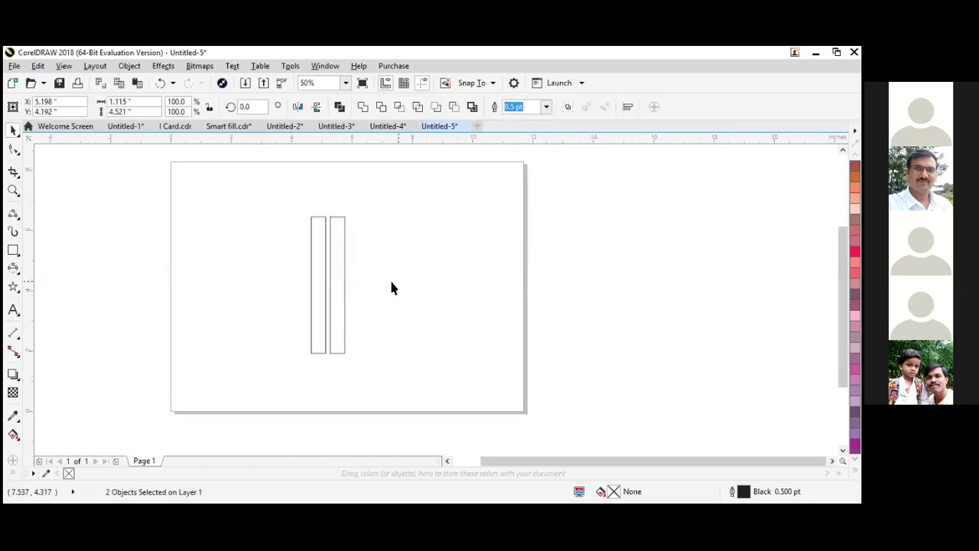
Set the outline width of both rectangles to 3 pt
{"action": "left_click", "coordinate": [344, 282]}
{"action": "left_click", "coordinate": [344, 275]}
{"action": "left_click_drag", "start_coordinate": [283, 191], "coordinate": [417, 365]}
{"action": "left_click", "coordinate": [546, 107]}
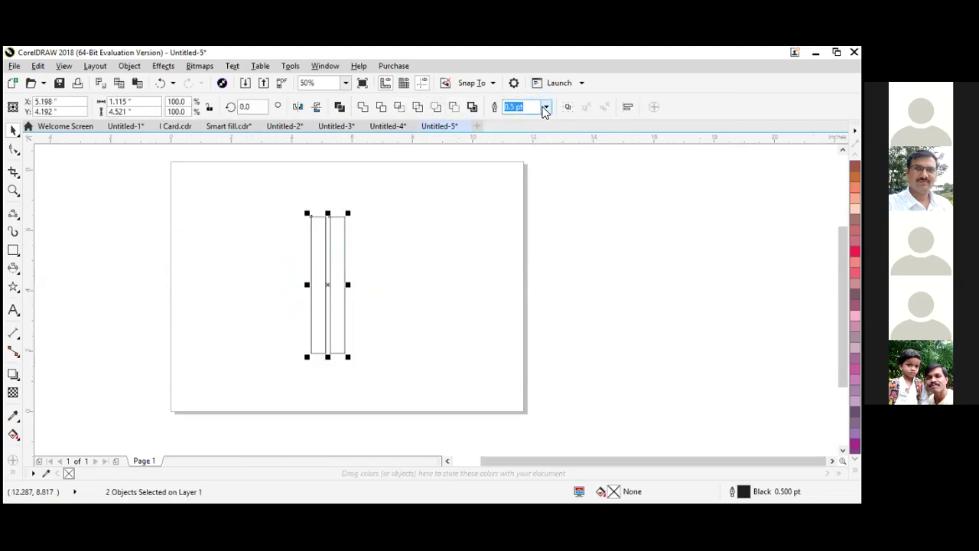
{"action": "left_click", "coordinate": [543, 185]}
{"action": "left_click_drag", "start_coordinate": [273, 203], "coordinate": [374, 364]}
Move the right-hand rectangle away from the other one, centred at about X 7.49, Y 4.14 inches
{"action": "scroll", "coordinate": [363, 324], "scroll_direction": "up", "scroll_amount": 1}
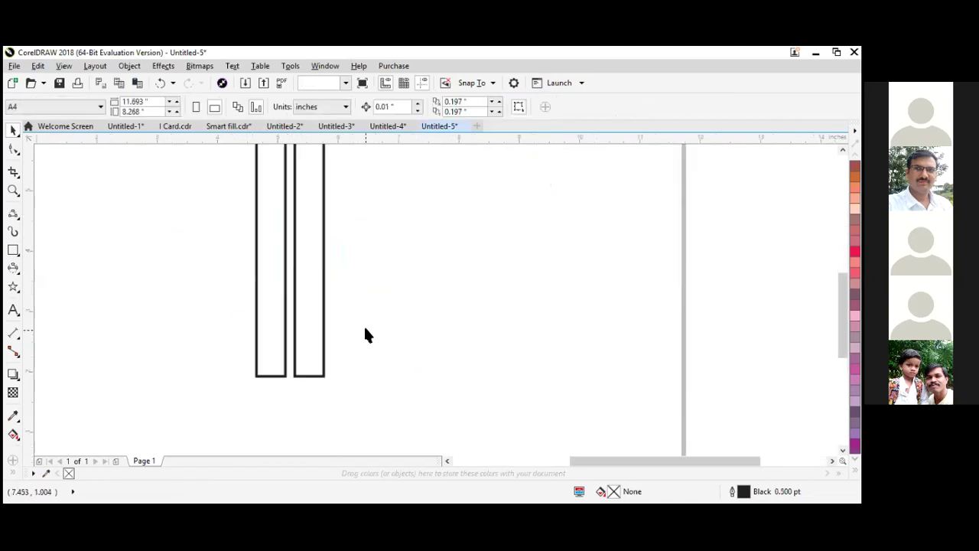
{"action": "scroll", "coordinate": [384, 301], "scroll_direction": "down", "scroll_amount": 1}
{"action": "left_click", "coordinate": [351, 274]}
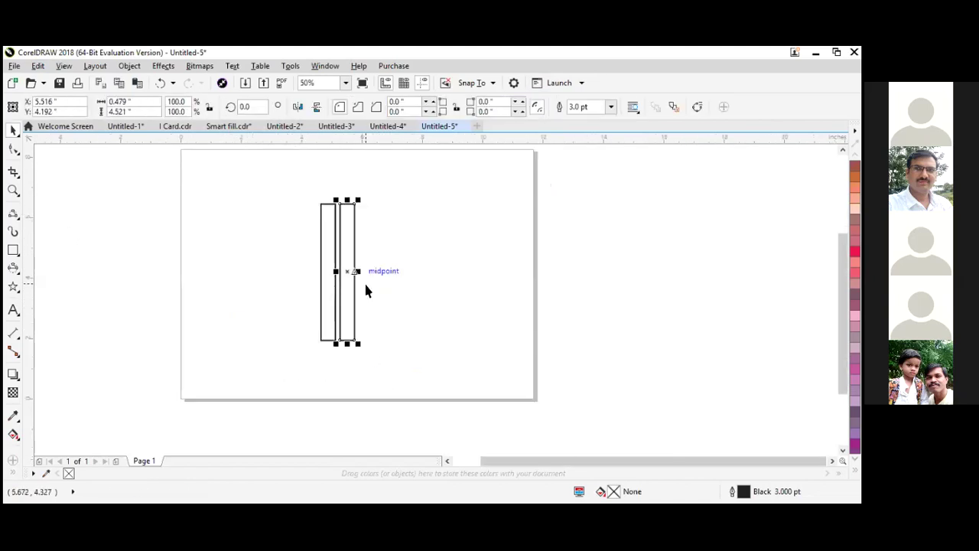
{"action": "left_click_drag", "start_coordinate": [350, 273], "coordinate": [412, 277]}
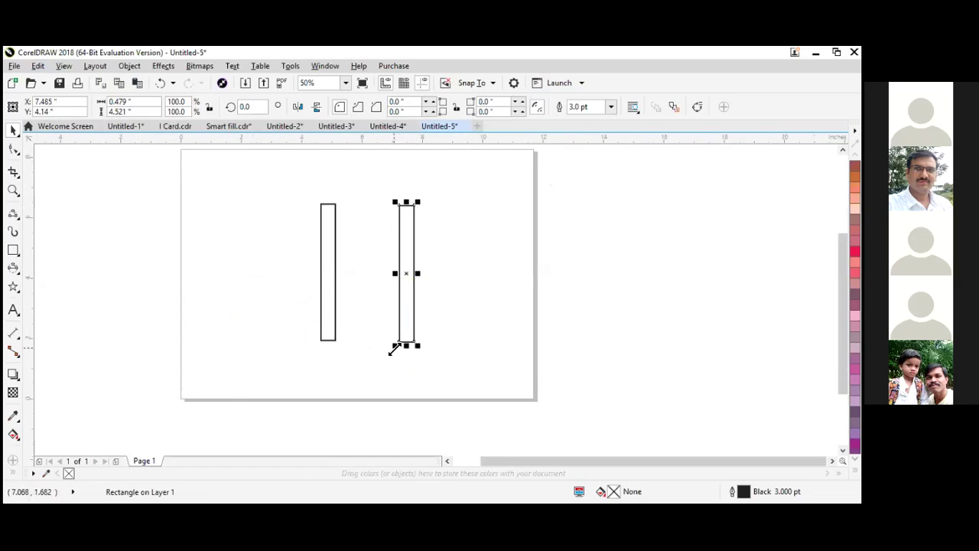
Try rotating the right-hand rectangle freehand to roughly horizontal, and undo the rotation
{"action": "left_click", "coordinate": [406, 276]}
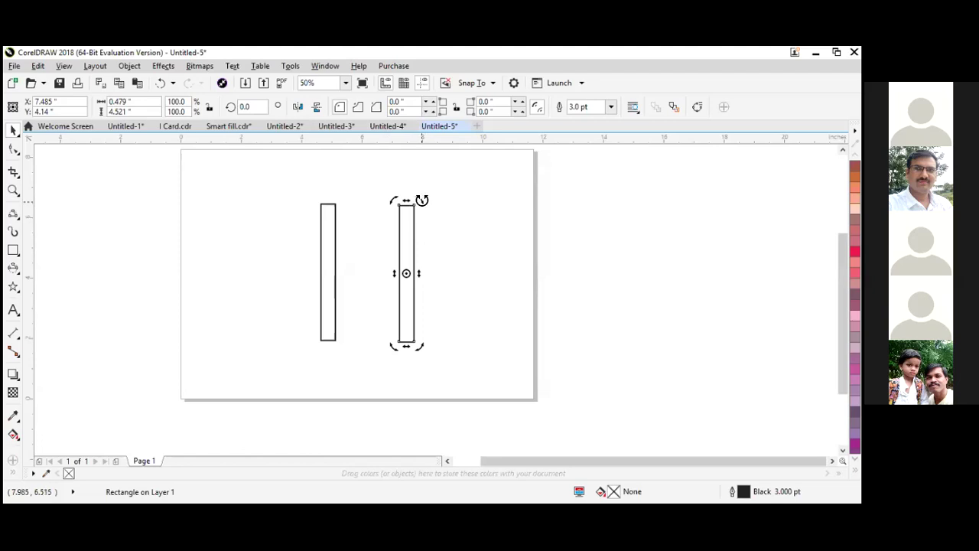
{"action": "left_click_drag", "start_coordinate": [419, 202], "coordinate": [466, 283]}
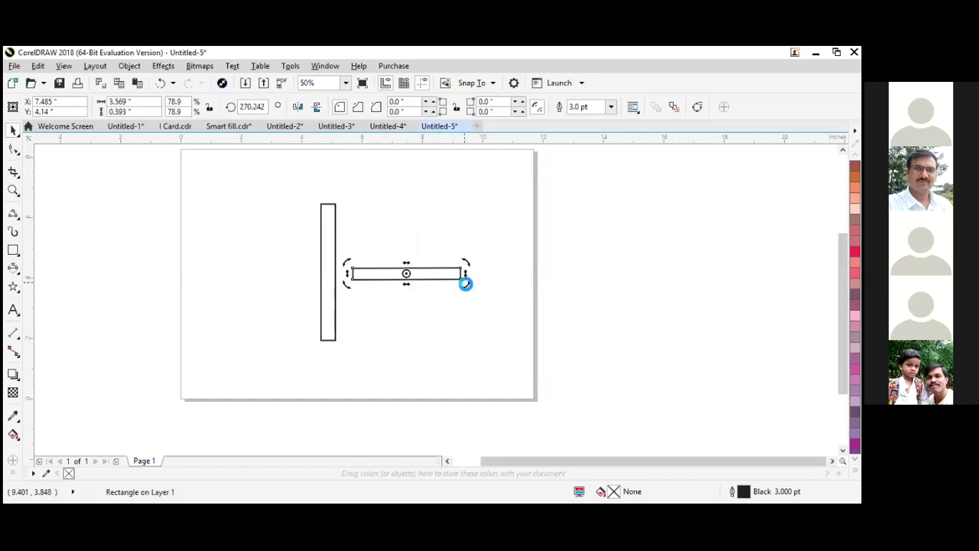
{"action": "key", "text": "ctrl+z"}
Rotate the right-hand rectangle by exactly 90 degrees so it lies horizontally
{"action": "left_click", "coordinate": [443, 233]}
{"action": "left_click", "coordinate": [414, 225]}
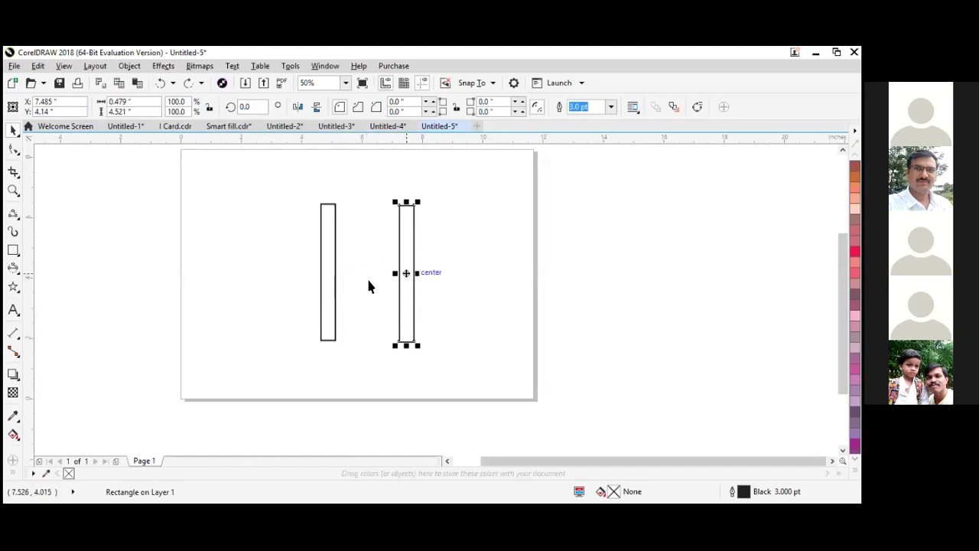
{"action": "double_click", "coordinate": [262, 108]}
{"action": "type", "text": "9"}
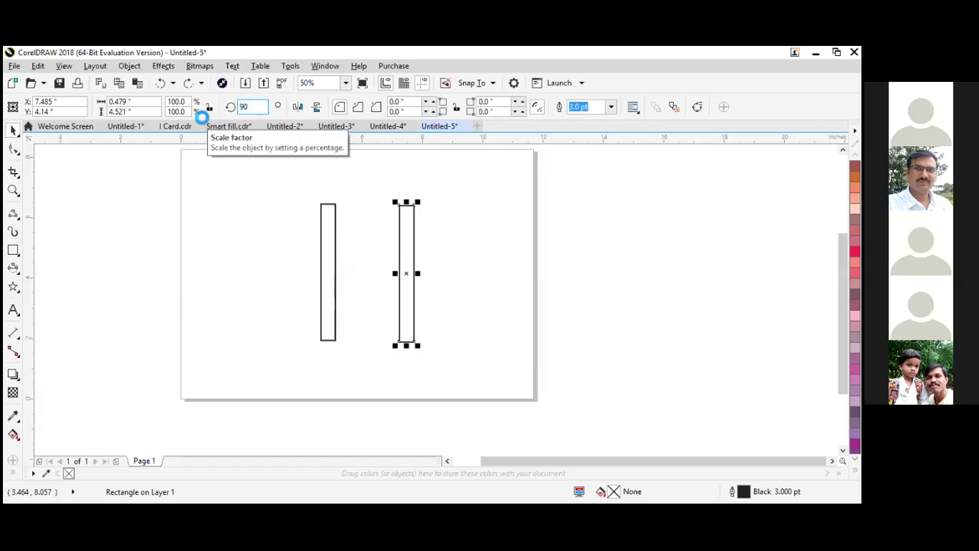
{"action": "type", "text": "0"}
{"action": "key", "text": "Return"}
{"action": "left_click", "coordinate": [485, 227]}
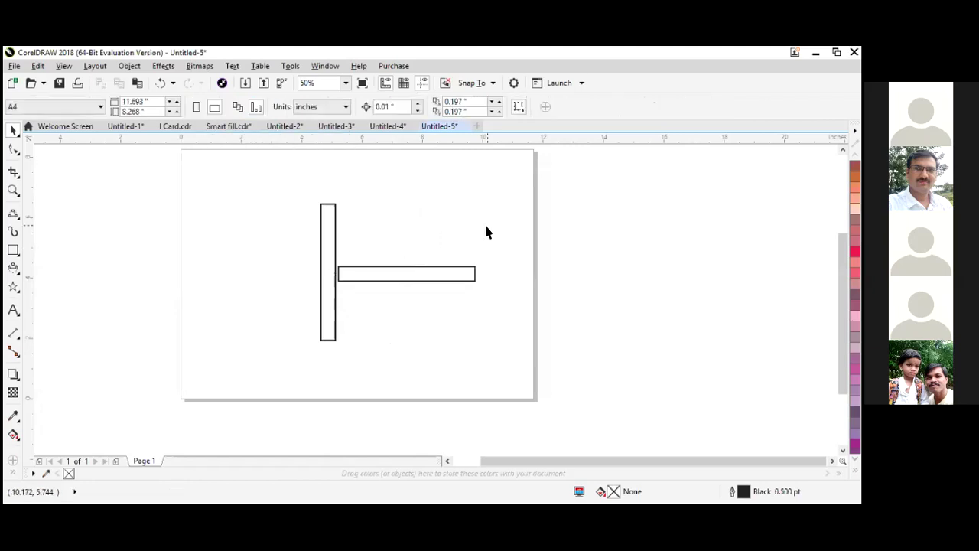
Move the horizontal bar over the vertical bar to form a cross, centred at about X 5.12, Y 4.43 inches
{"action": "left_click_drag", "start_coordinate": [493, 254], "coordinate": [374, 336]}
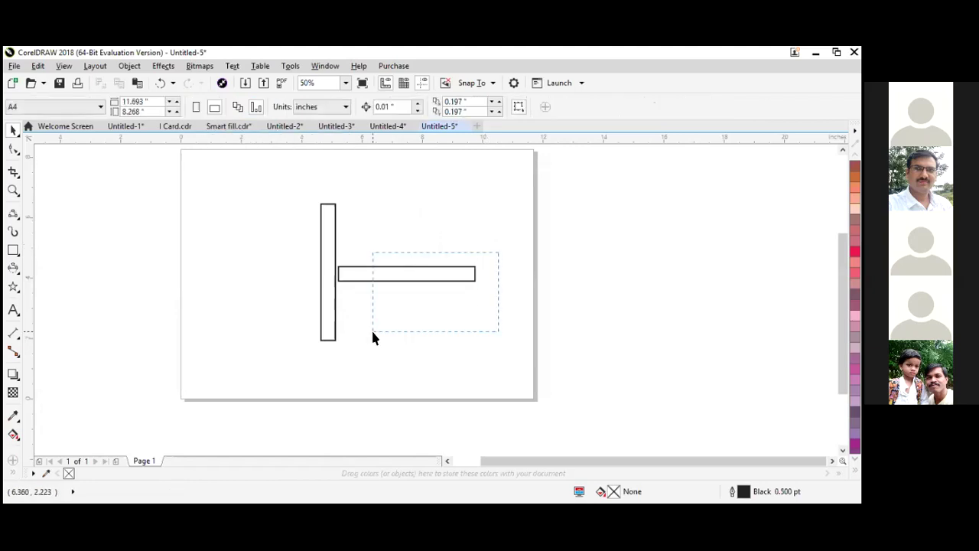
{"action": "left_click", "coordinate": [406, 275]}
{"action": "left_click_drag", "start_coordinate": [406, 275], "coordinate": [331, 265]}
{"action": "left_click", "coordinate": [461, 247]}
Delete the horizontal bar of the cross, keeping only the vertical bar
{"action": "left_click", "coordinate": [316, 264]}
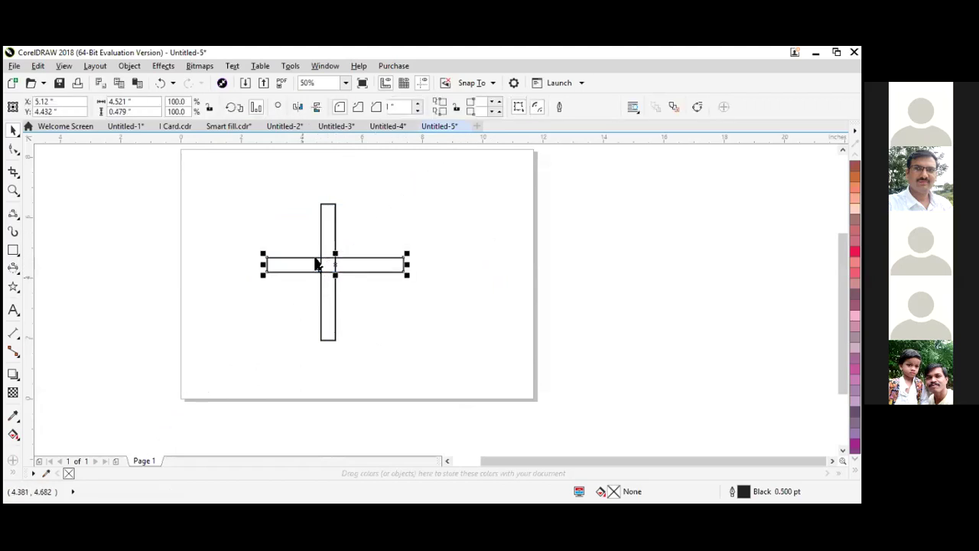
{"action": "key", "text": "Delete"}
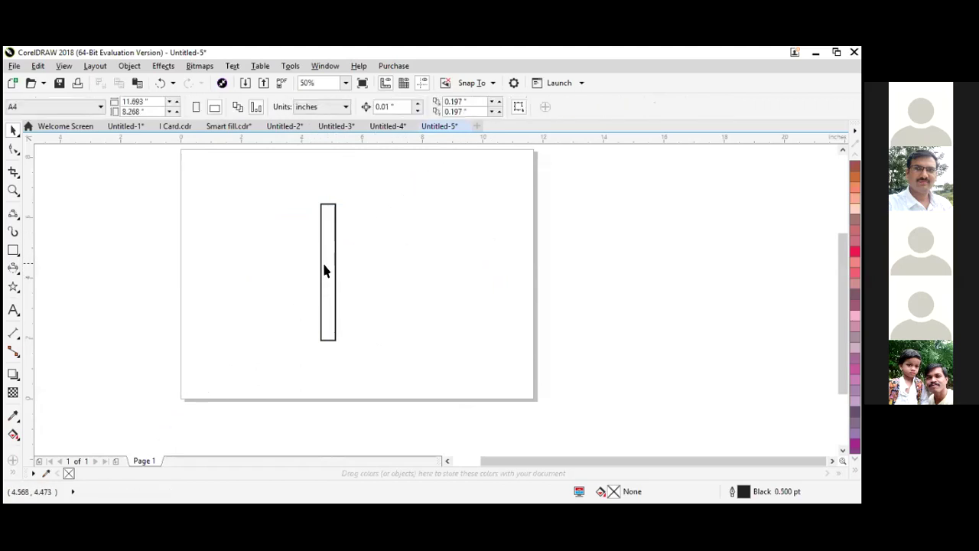
{"action": "left_click", "coordinate": [322, 271]}
{"action": "left_click_drag", "start_coordinate": [328, 276], "coordinate": [329, 276]}
{"action": "left_click", "coordinate": [328, 276]}
{"action": "left_click", "coordinate": [392, 260]}
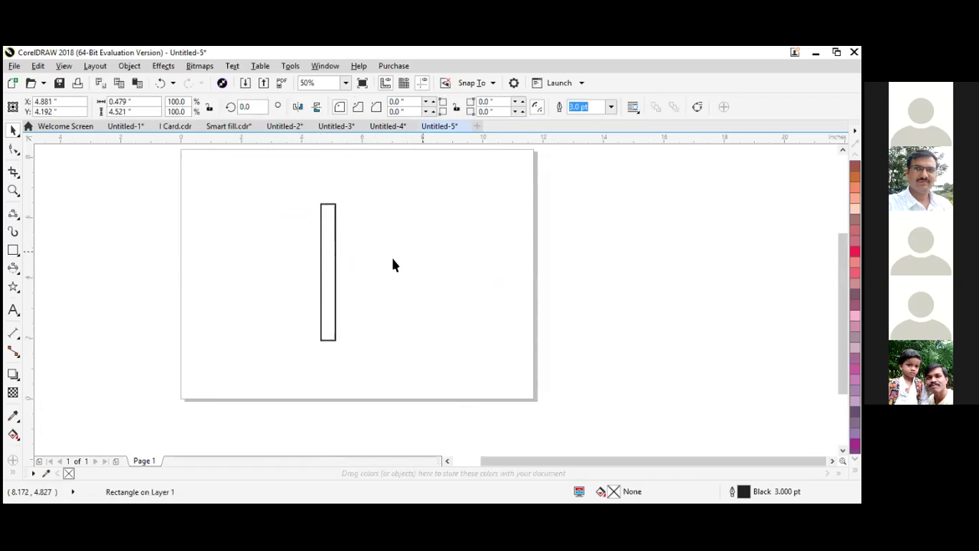
{"action": "left_click", "coordinate": [334, 262]}
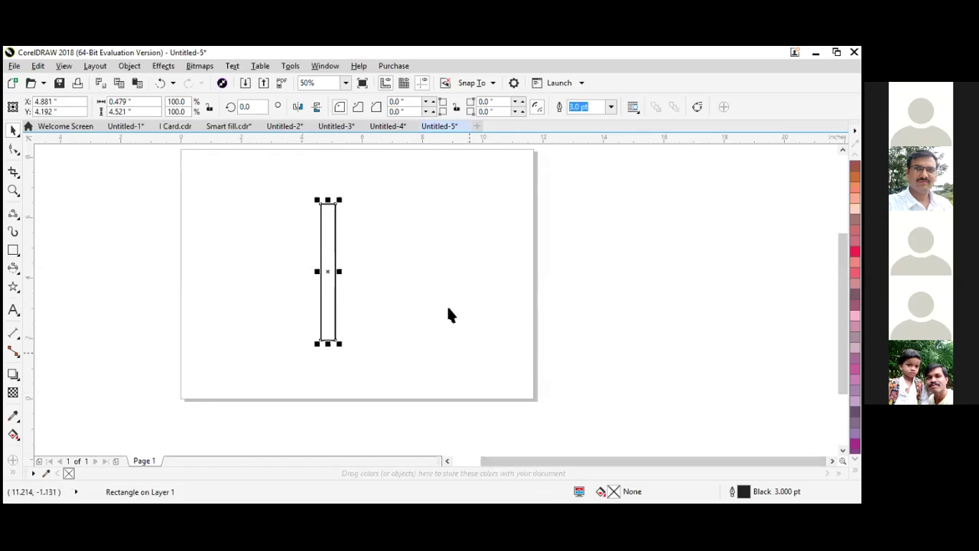
{"action": "left_click", "coordinate": [434, 252]}
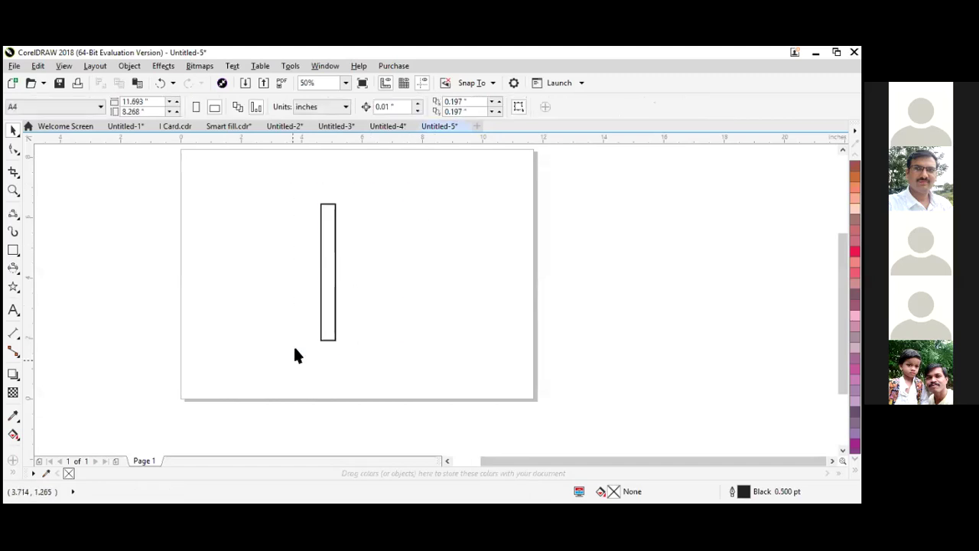
{"action": "left_click", "coordinate": [321, 269]}
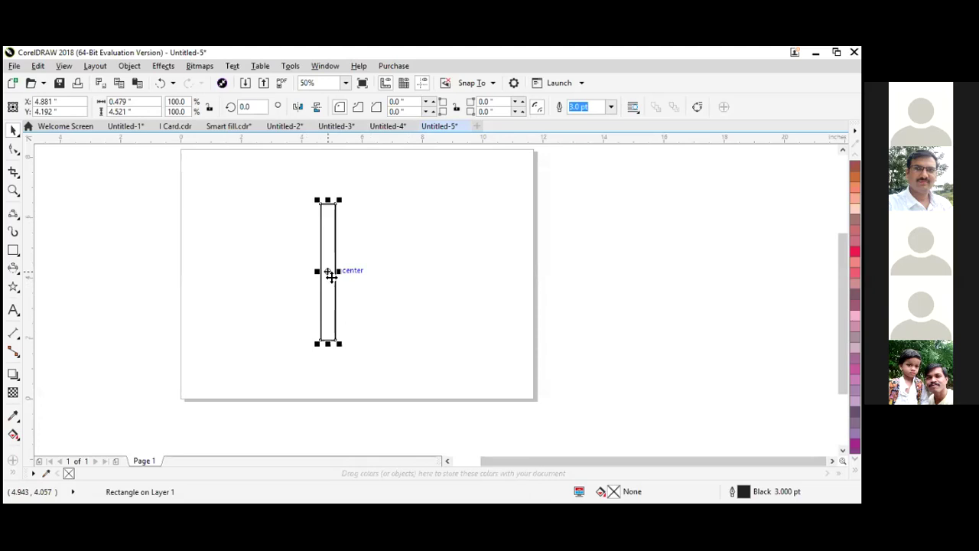
{"action": "left_click", "coordinate": [369, 287]}
{"action": "left_click", "coordinate": [332, 270]}
{"action": "right_click", "coordinate": [406, 329]}
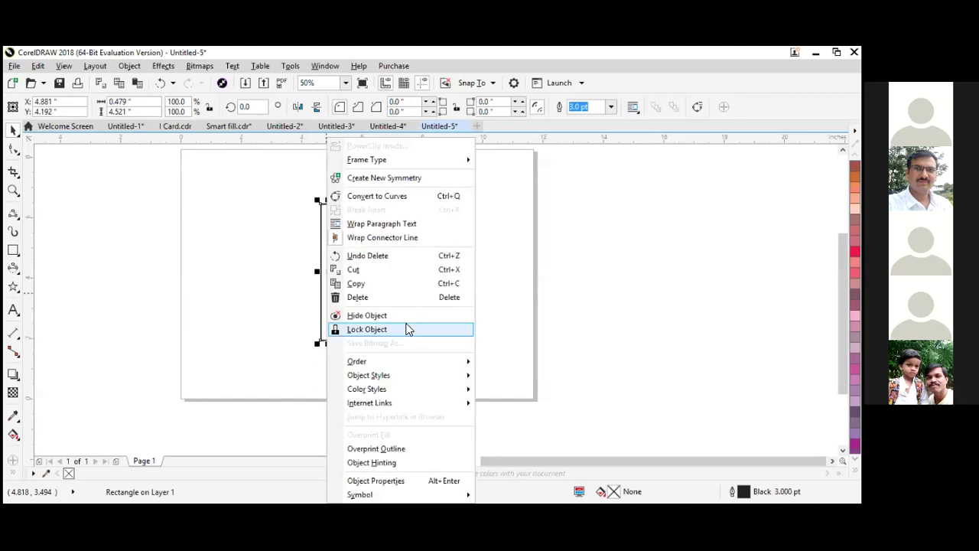
{"action": "left_click", "coordinate": [483, 267]}
{"action": "left_click_drag", "start_coordinate": [392, 183], "coordinate": [265, 384]}
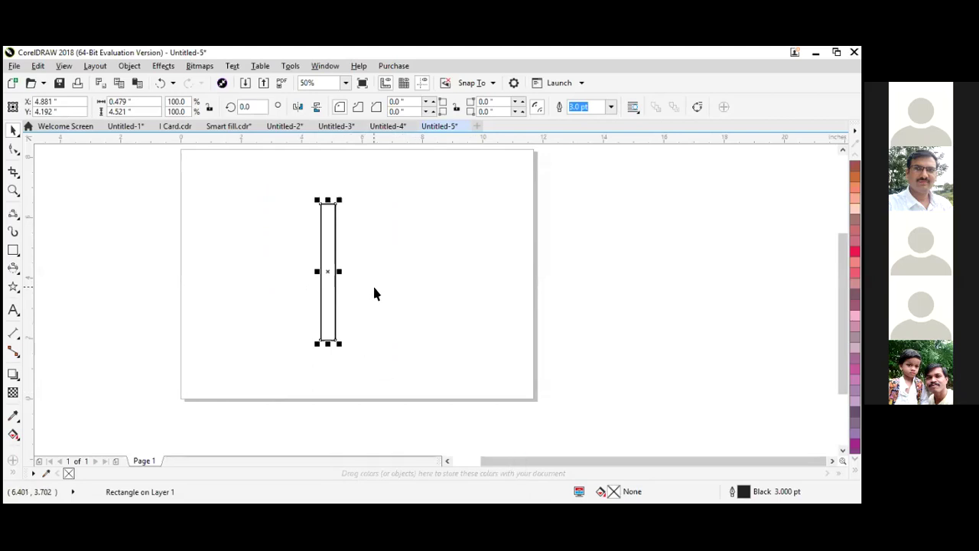
{"action": "left_click_drag", "start_coordinate": [288, 175], "coordinate": [408, 366]}
{"action": "left_click", "coordinate": [335, 223]}
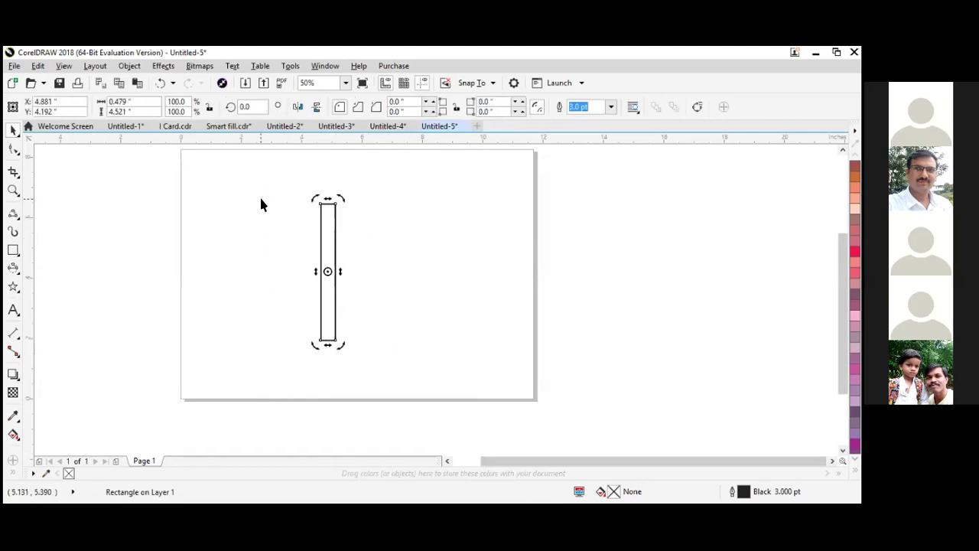
{"action": "left_click", "coordinate": [266, 199]}
Place a copy of the vertical bar just to its right at the same height, centred at about X 5.71 inches
{"action": "left_click_drag", "start_coordinate": [378, 360], "coordinate": [378, 360]}
{"action": "left_click_drag", "start_coordinate": [328, 270], "coordinate": [352, 267]}
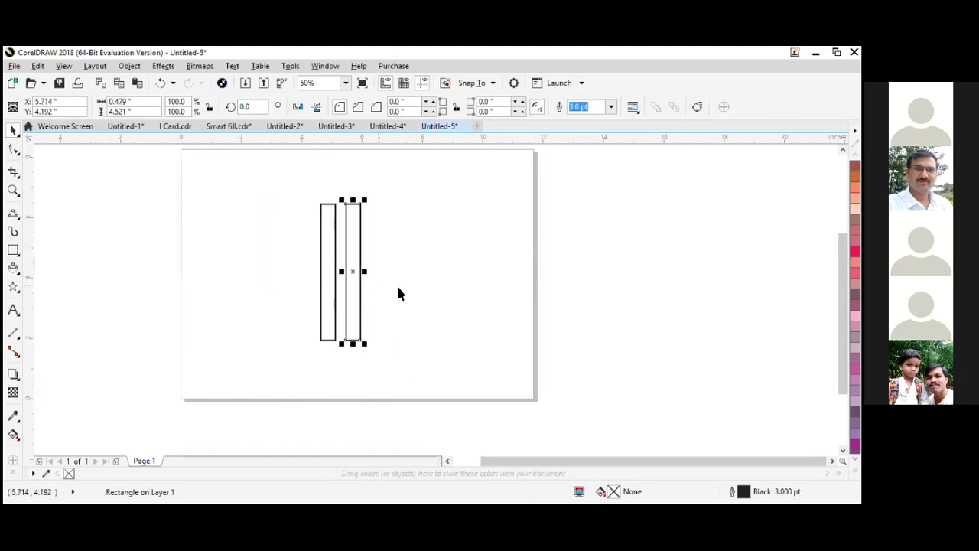
{"action": "left_click", "coordinate": [394, 279]}
{"action": "left_click", "coordinate": [336, 271]}
{"action": "left_click", "coordinate": [367, 279]}
Rotate the copied bar by 90 degrees and centre it on the vertical bar to form a cross at about X 4.88, Y 4.19 inches
{"action": "left_click", "coordinate": [361, 278]}
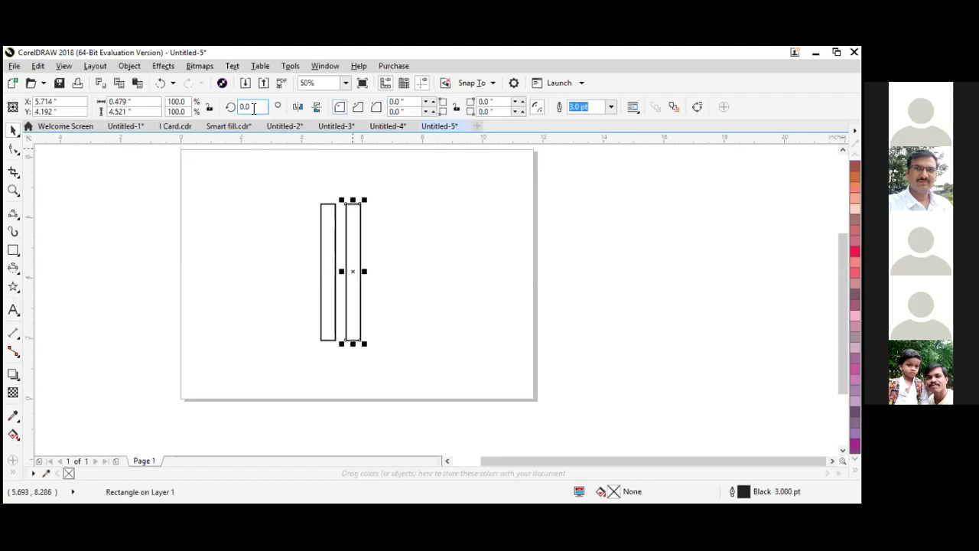
{"action": "type", "text": "90"}
{"action": "key", "text": "Return"}
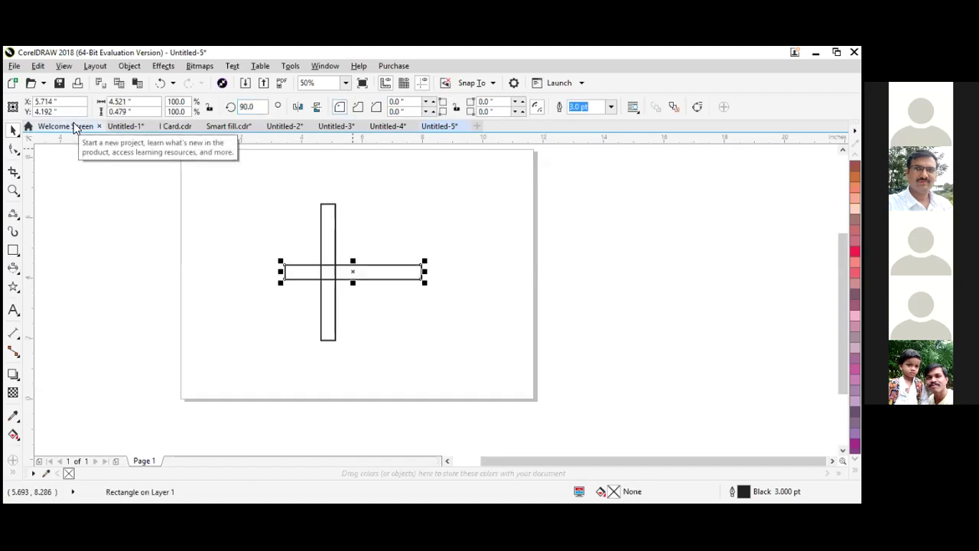
{"action": "left_click_drag", "start_coordinate": [353, 271], "coordinate": [328, 275]}
{"action": "left_click", "coordinate": [214, 233]}
{"action": "left_click_drag", "start_coordinate": [209, 199], "coordinate": [492, 382]}
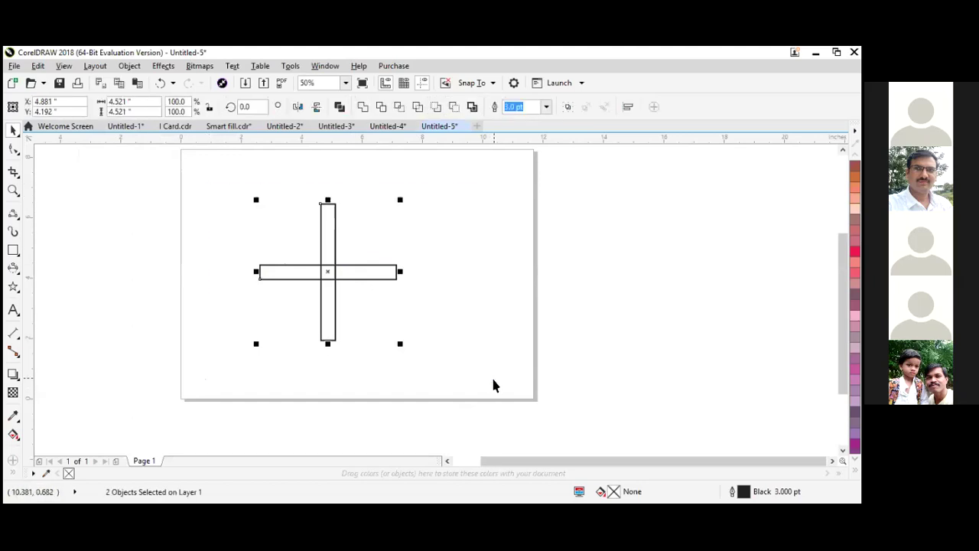
{"action": "left_click", "coordinate": [376, 288]}
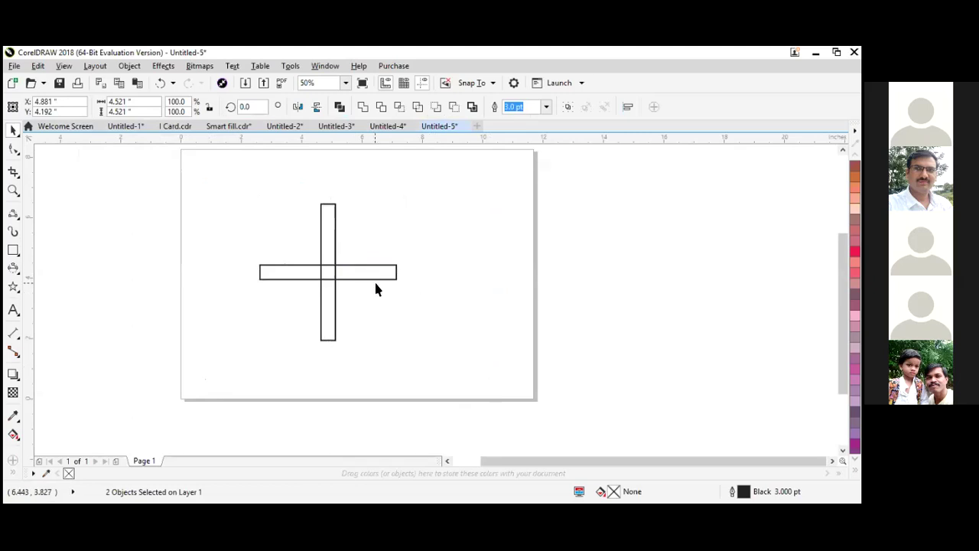
Copy the cross's horizontal bar to the upper end of the vertical bar, extending right from its right edge
{"action": "left_click", "coordinate": [368, 278]}
{"action": "left_click_drag", "start_coordinate": [327, 274], "coordinate": [404, 218]}
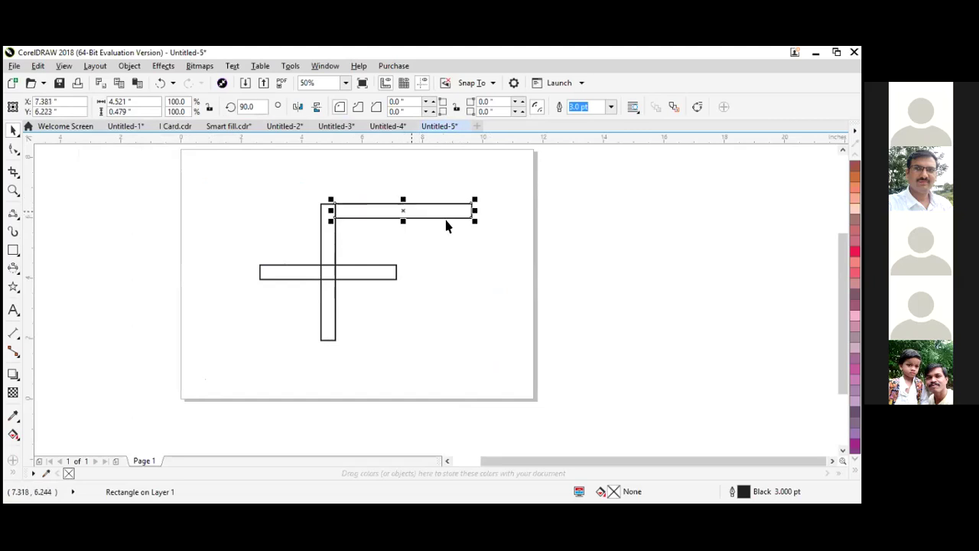
{"action": "scroll", "coordinate": [461, 220], "scroll_direction": "up", "scroll_amount": 2}
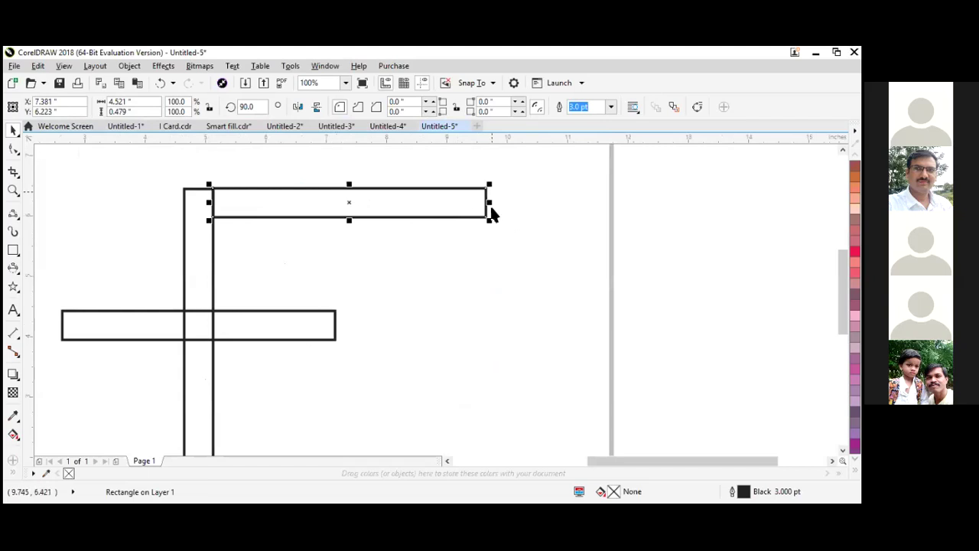
Shorten the upper horizontal bar from its right end to about 2.07 inches and nudge it into line with the vertical bar's top
{"action": "left_click_drag", "start_coordinate": [491, 204], "coordinate": [339, 222]}
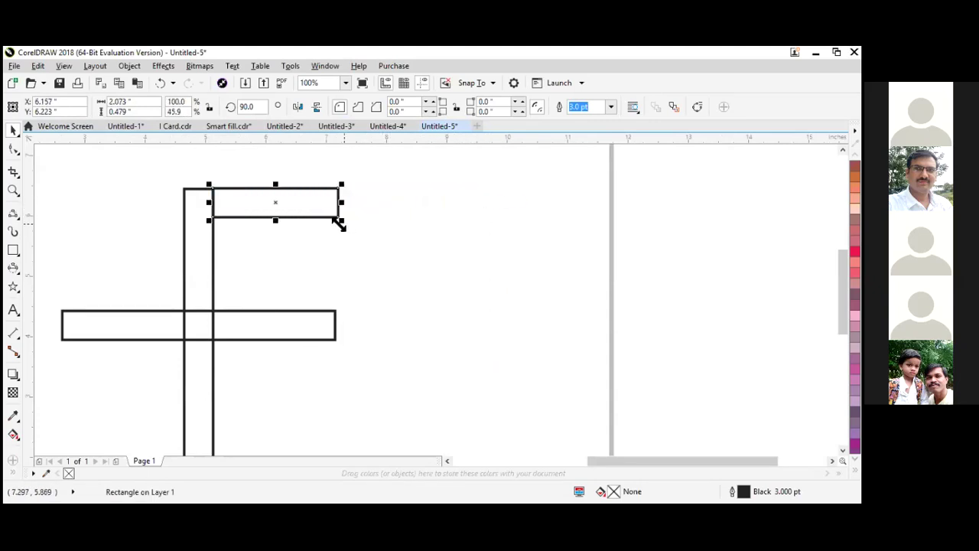
{"action": "scroll", "coordinate": [232, 202], "scroll_direction": "up", "scroll_amount": 2}
{"action": "key", "text": "Down"}
{"action": "key", "text": "Down"}
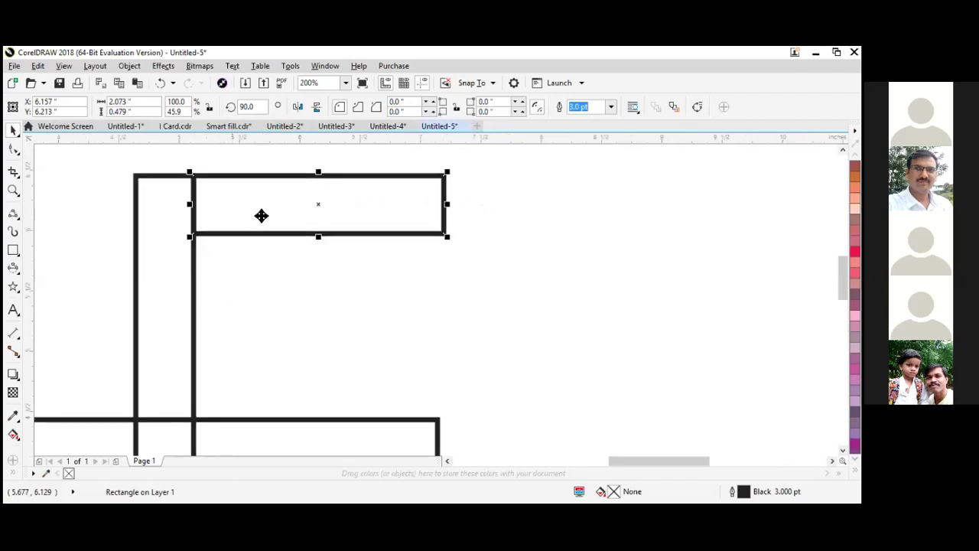
{"action": "scroll", "coordinate": [262, 215], "scroll_direction": "down", "scroll_amount": 4}
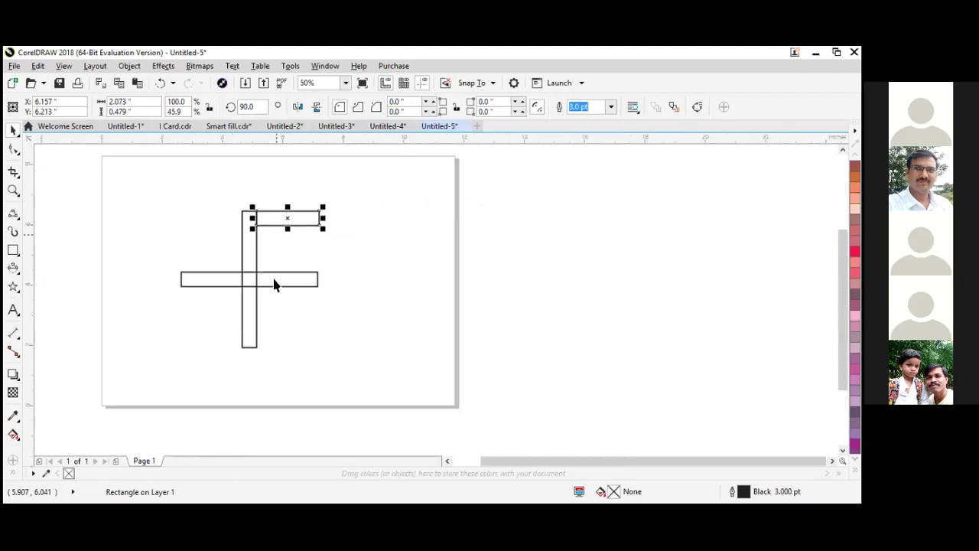
Copy the short bar to the vertical bar's lower end, extending left from its left edge, at about X 3.60, Y 2.19 inches
{"action": "left_click_drag", "start_coordinate": [274, 224], "coordinate": [213, 339]}
{"action": "scroll", "coordinate": [211, 338], "scroll_direction": "up", "scroll_amount": 2}
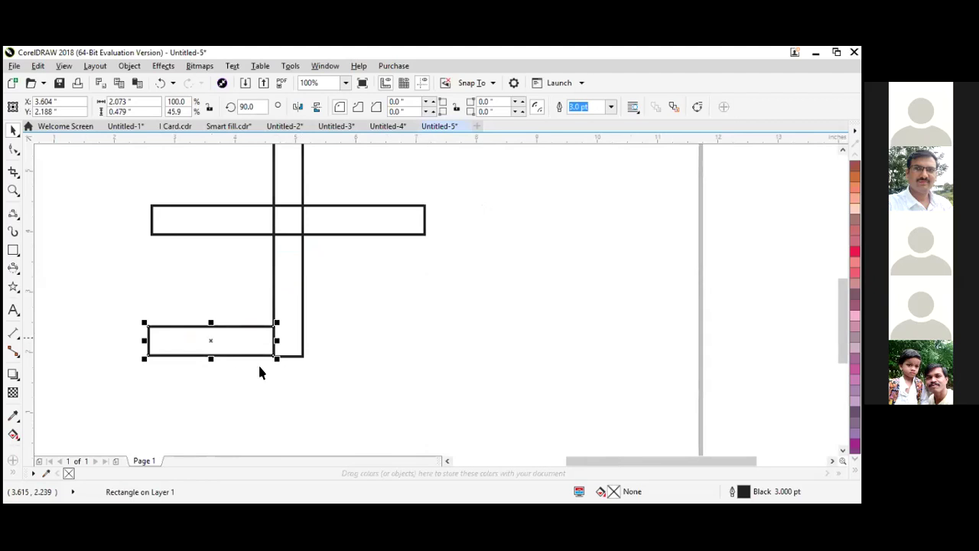
{"action": "scroll", "coordinate": [399, 357], "scroll_direction": "down", "scroll_amount": 2}
Place another copy of the short bar left of the vertical bar at about X 2.68, Y 5.47 inches, and set its rotation angle to 180 degrees
{"action": "left_click_drag", "start_coordinate": [306, 355], "coordinate": [278, 259]}
{"action": "scroll", "coordinate": [280, 252], "scroll_direction": "up", "scroll_amount": 2}
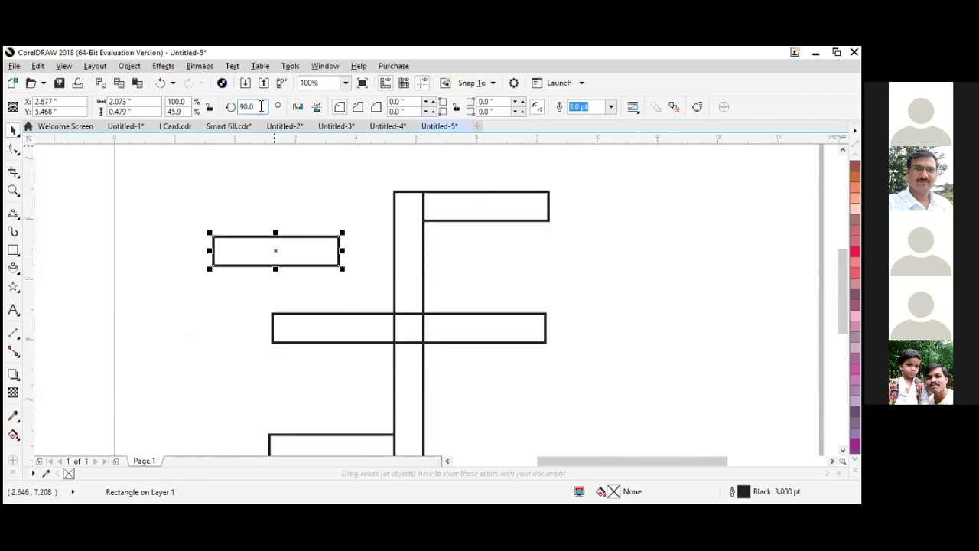
{"action": "type", "text": "180"}
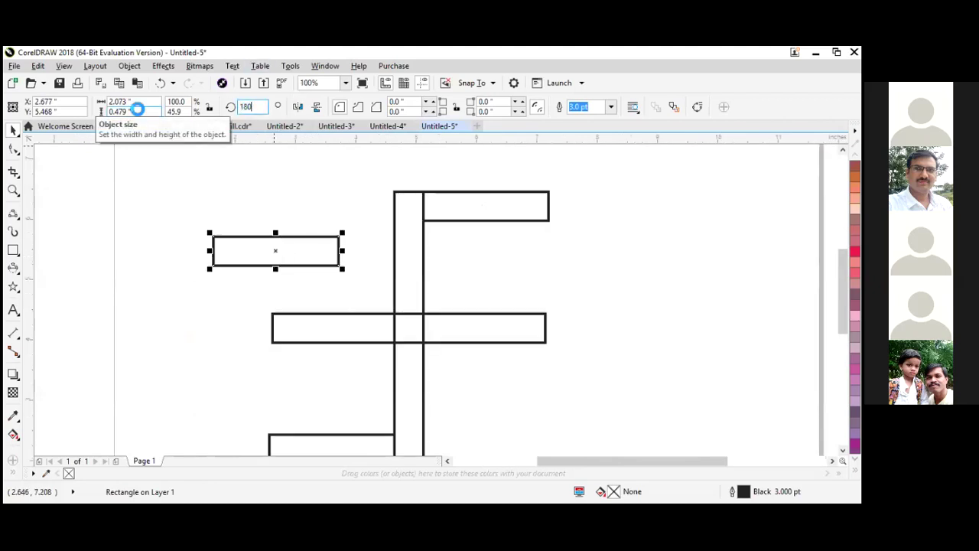
Set the loose rectangle's rotation to 180° and position it upright, flush on the left end of the horizontal bar
{"action": "key", "text": "Return"}
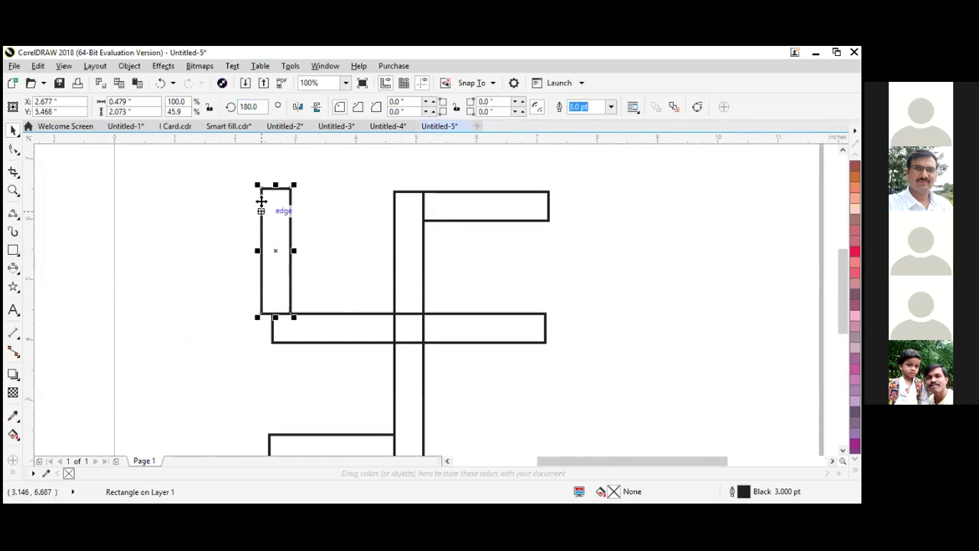
{"action": "left_click_drag", "start_coordinate": [277, 253], "coordinate": [291, 267]}
{"action": "scroll", "coordinate": [292, 267], "scroll_direction": "up", "scroll_amount": 1}
{"action": "key", "text": "Left"}
{"action": "key", "text": "Left"}
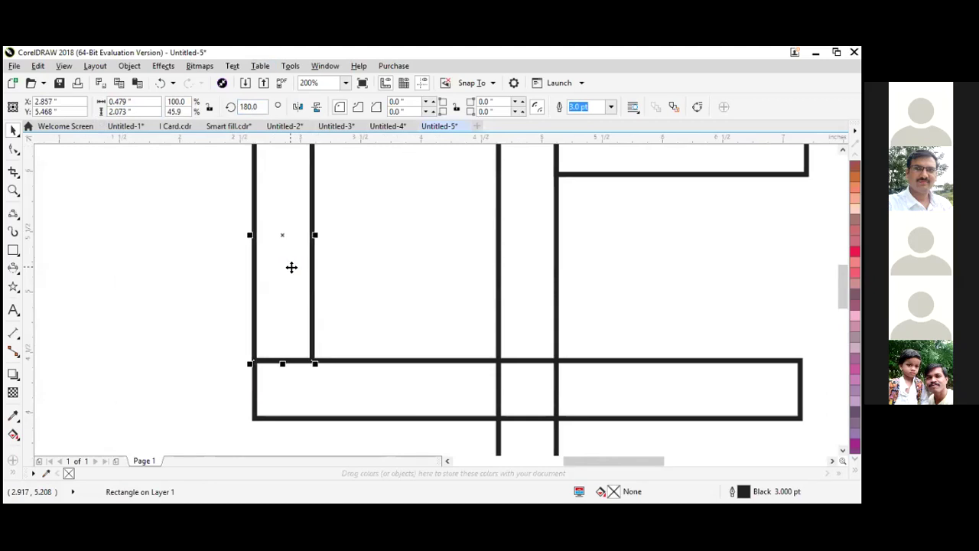
Copy the upright bar to below the right end of the horizontal bar and nudge it flush with that end
{"action": "scroll", "coordinate": [446, 303], "scroll_direction": "down", "scroll_amount": 2}
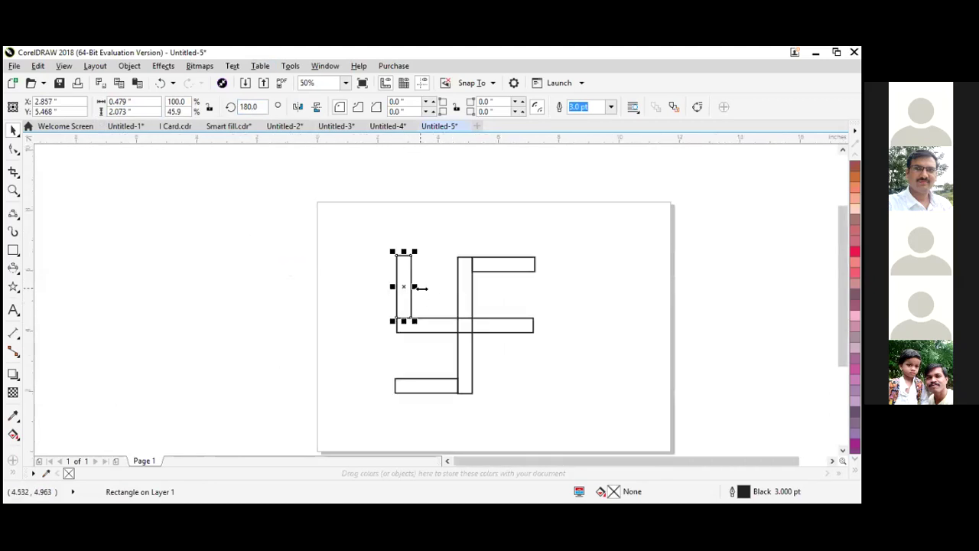
{"action": "left_click_drag", "start_coordinate": [403, 286], "coordinate": [526, 364]}
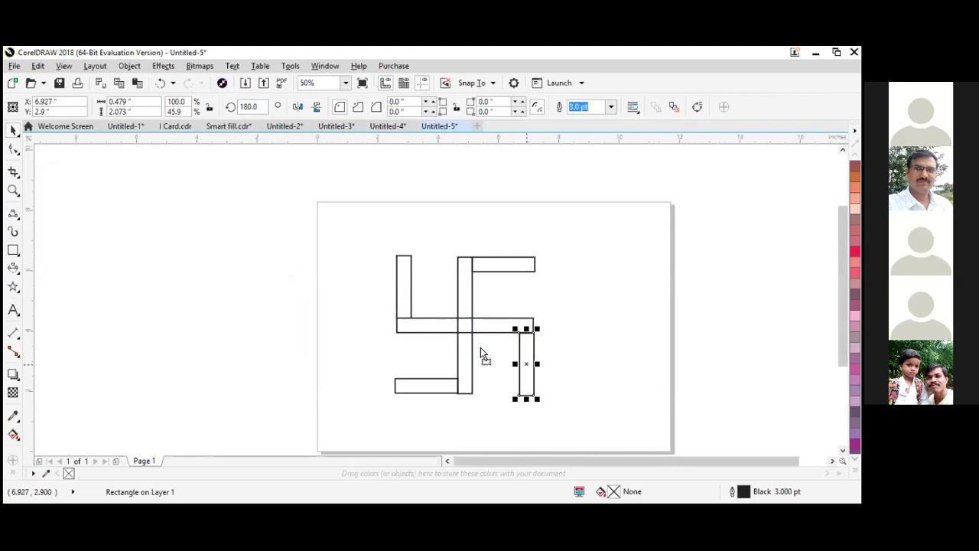
{"action": "scroll", "coordinate": [526, 364], "scroll_direction": "up", "scroll_amount": 1}
{"action": "key", "text": "Left"}
{"action": "key", "text": "Left"}
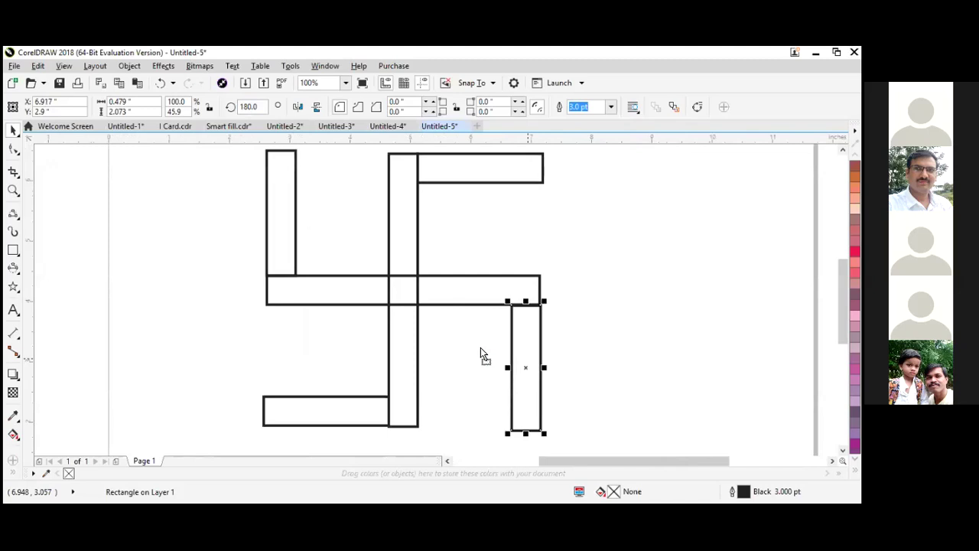
{"action": "key", "text": "Left"}
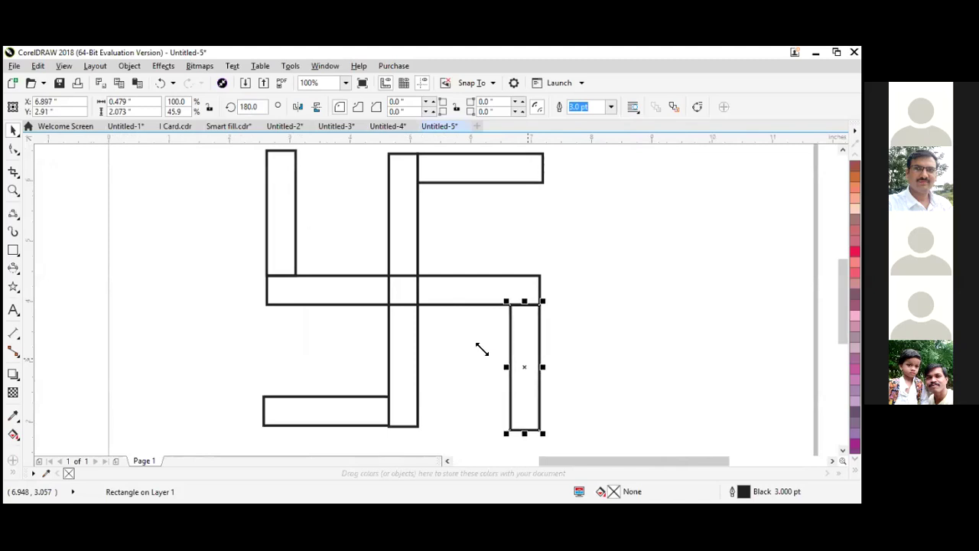
{"action": "left_click", "coordinate": [572, 325]}
{"action": "key", "text": "Tab"}
{"action": "left_click", "coordinate": [565, 248]}
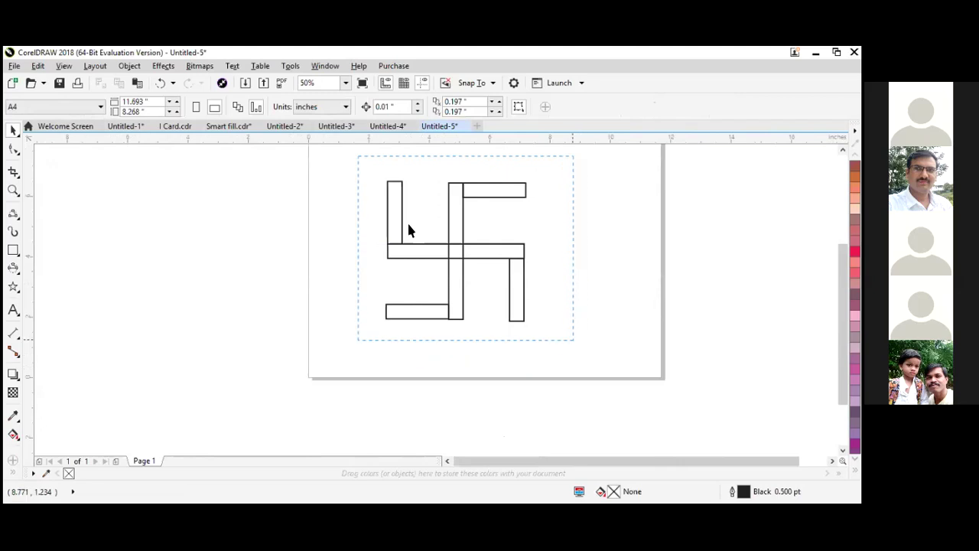
Select all six bars of the symbol and fill them with orange (C:0 M:60 Y:100 K:0)
{"action": "key", "text": "ctrl+a"}
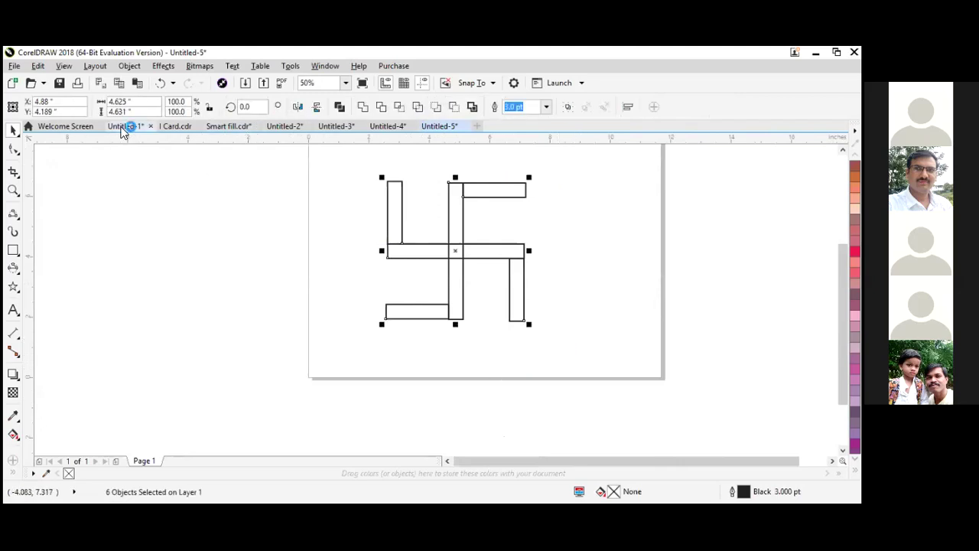
{"action": "left_click", "coordinate": [124, 127]}
{"action": "left_click", "coordinate": [443, 130]}
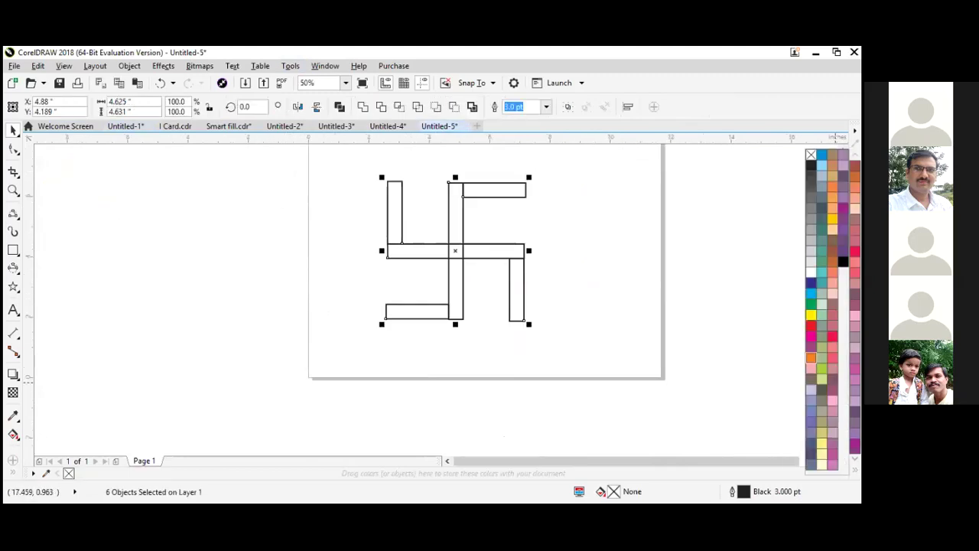
{"action": "left_click", "coordinate": [810, 357]}
{"action": "left_click", "coordinate": [302, 190]}
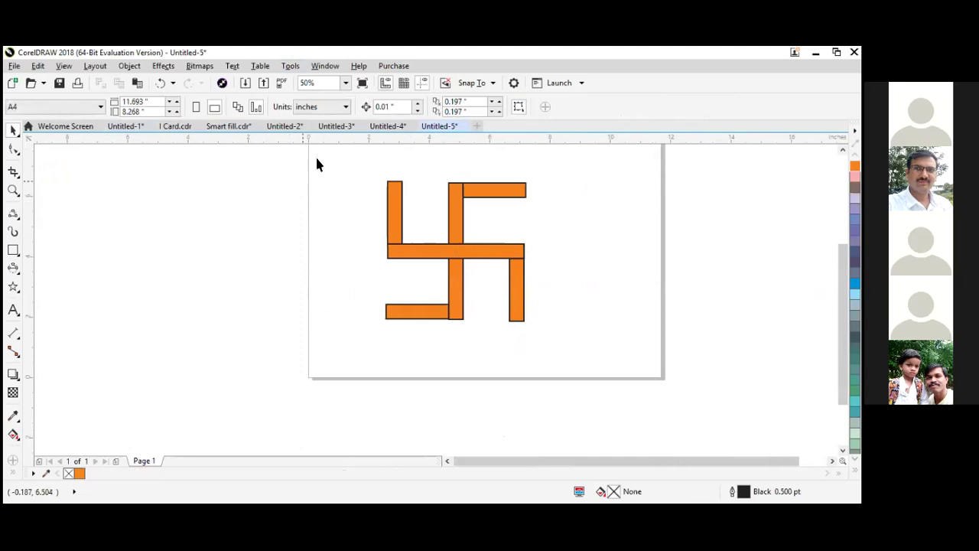
Check the reference symbol in Untitled-1 and remove the outline from all six orange bars in Untitled-5
{"action": "left_click_drag", "start_coordinate": [321, 159], "coordinate": [562, 309]}
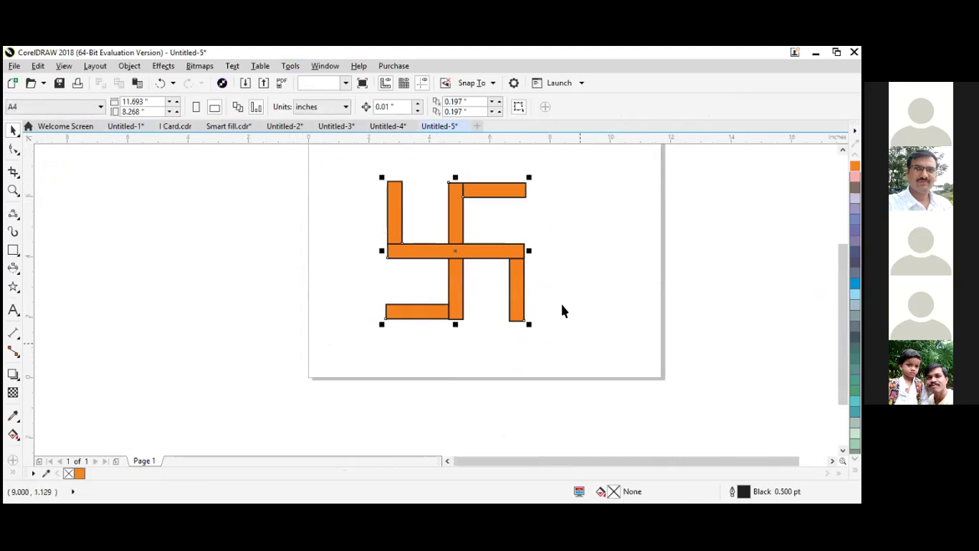
{"action": "left_click", "coordinate": [575, 210]}
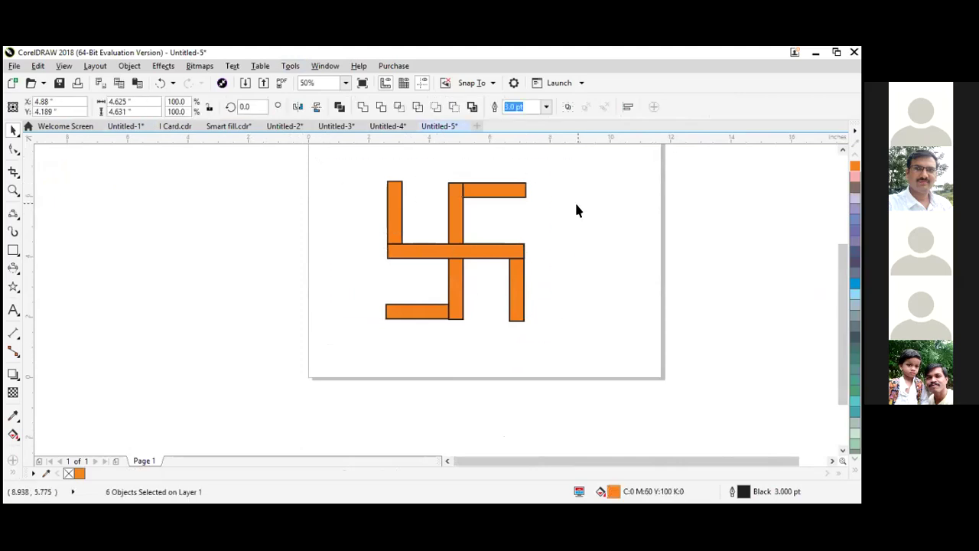
{"action": "left_click", "coordinate": [125, 127]}
{"action": "scroll", "coordinate": [414, 235], "scroll_direction": "up", "scroll_amount": 1}
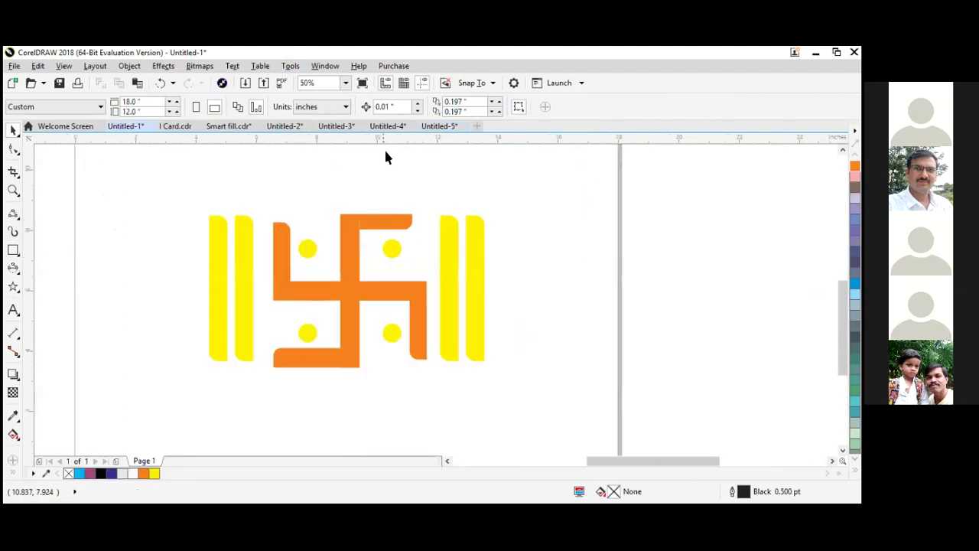
{"action": "left_click", "coordinate": [439, 125]}
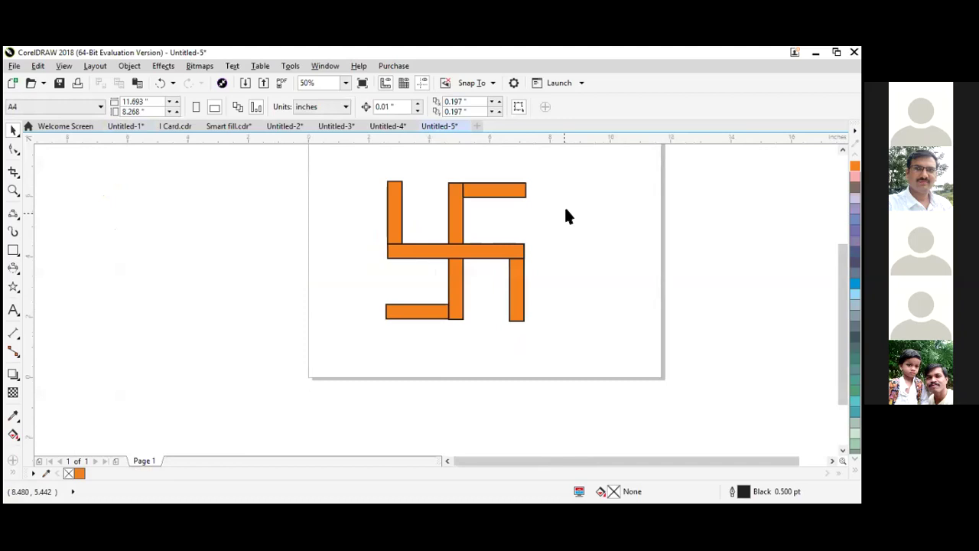
{"action": "left_click", "coordinate": [513, 197]}
{"action": "left_click_drag", "start_coordinate": [368, 164], "coordinate": [541, 314]}
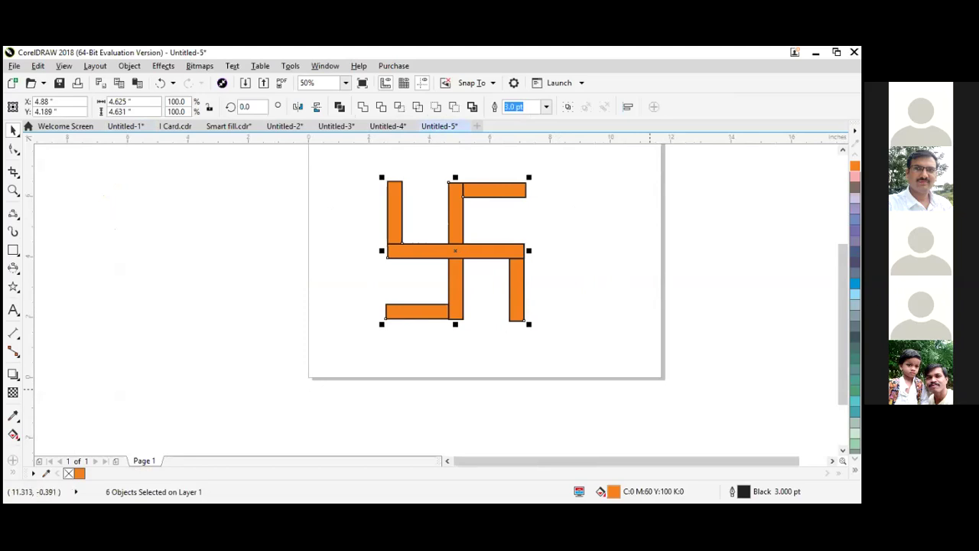
{"action": "left_click", "coordinate": [854, 459]}
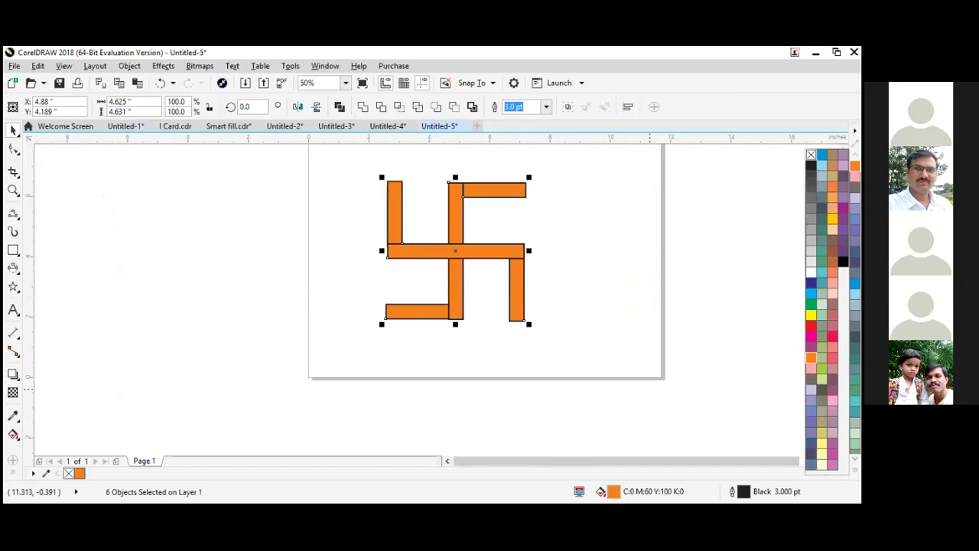
{"action": "right_click", "coordinate": [810, 155]}
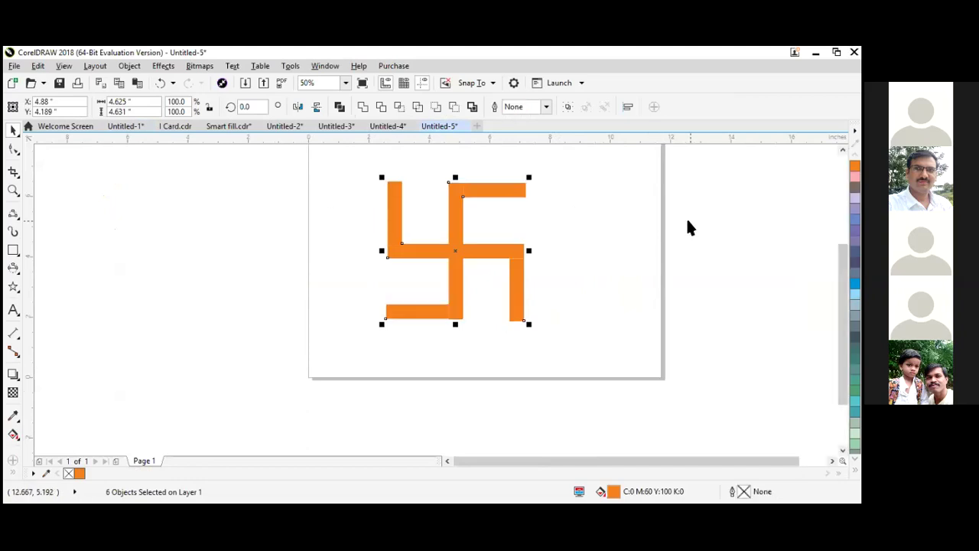
{"action": "left_click", "coordinate": [594, 165]}
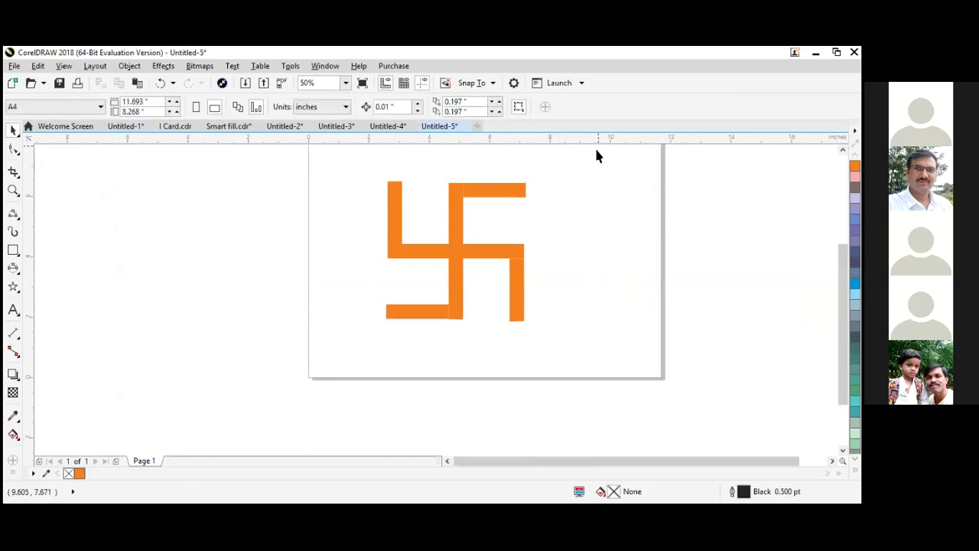
{"action": "left_click_drag", "start_coordinate": [596, 166], "coordinate": [381, 345]}
{"action": "left_click", "coordinate": [581, 200]}
Round the lower-right corner of the upper-right arm to 0.24 inch using the Shape tool
{"action": "scroll", "coordinate": [478, 192], "scroll_direction": "up", "scroll_amount": 2}
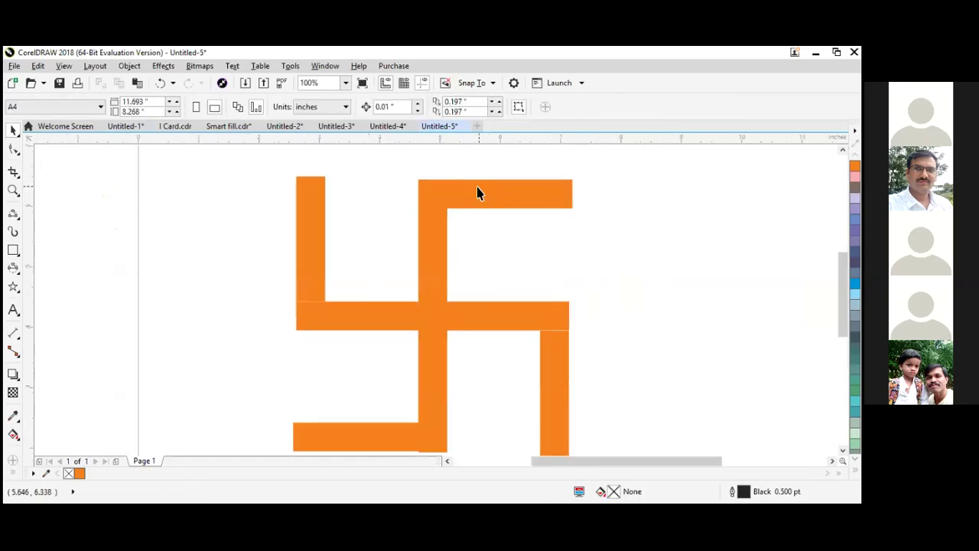
{"action": "left_click", "coordinate": [485, 201]}
{"action": "scroll", "coordinate": [501, 207], "scroll_direction": "down", "scroll_amount": 2}
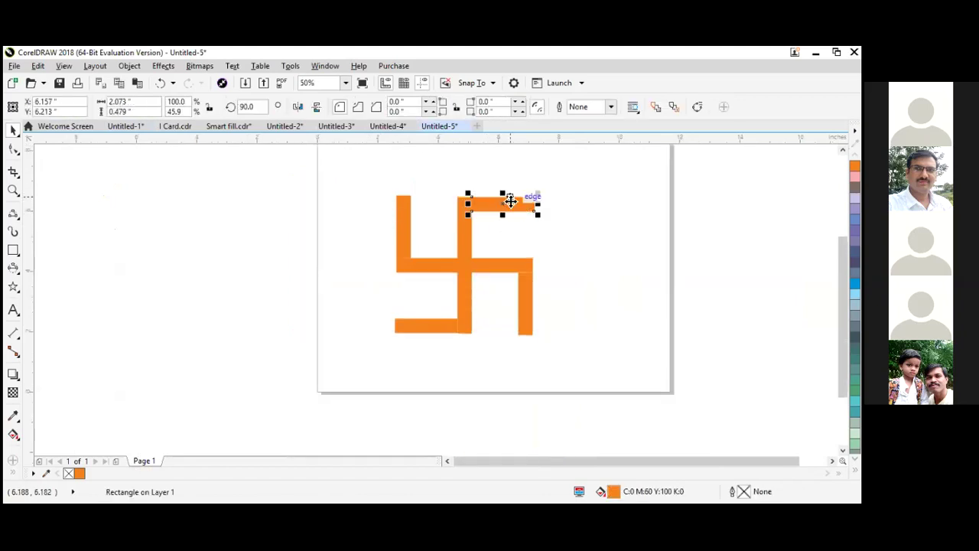
{"action": "scroll", "coordinate": [503, 218], "scroll_direction": "up", "scroll_amount": 2}
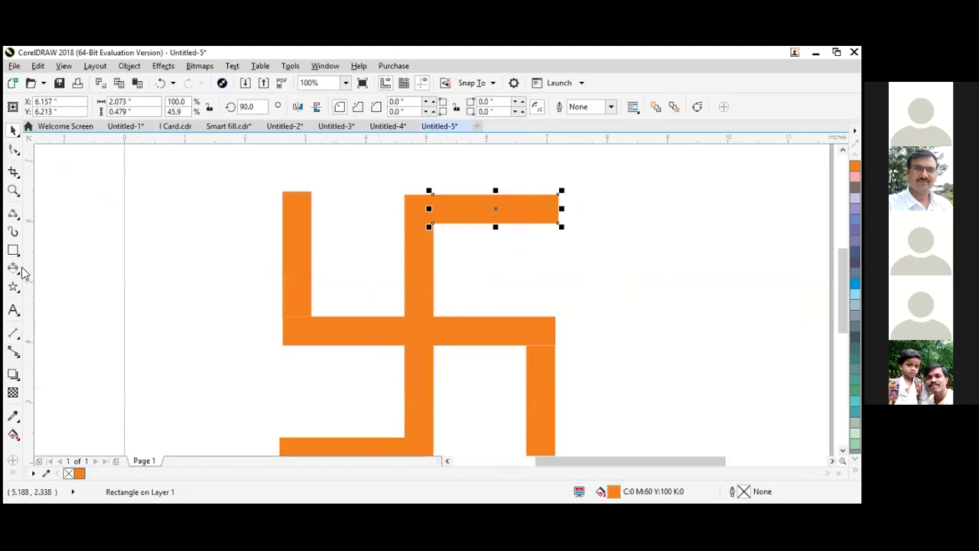
{"action": "left_click", "coordinate": [18, 154]}
{"action": "left_click", "coordinate": [53, 146]}
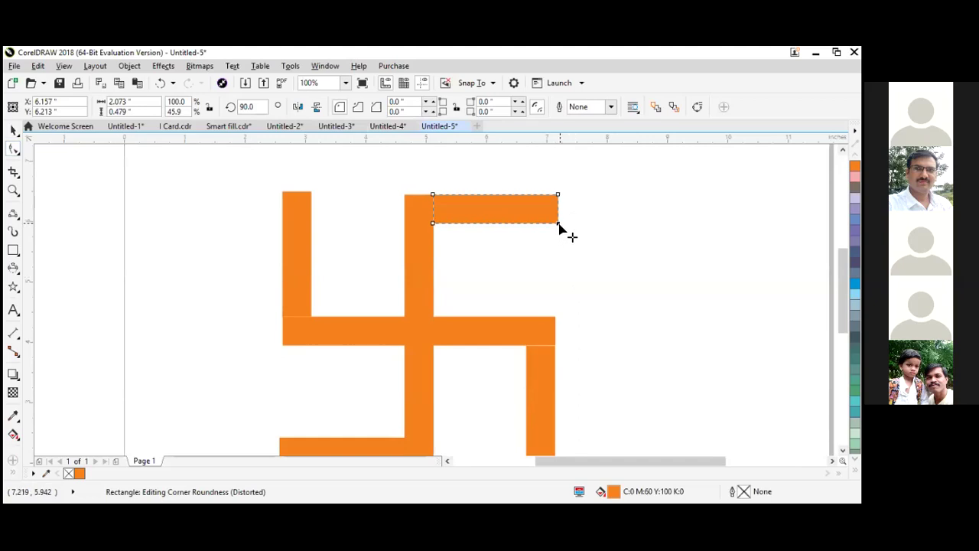
{"action": "left_click_drag", "start_coordinate": [558, 223], "coordinate": [511, 223]}
{"action": "scroll", "coordinate": [540, 223], "scroll_direction": "down", "scroll_amount": 2}
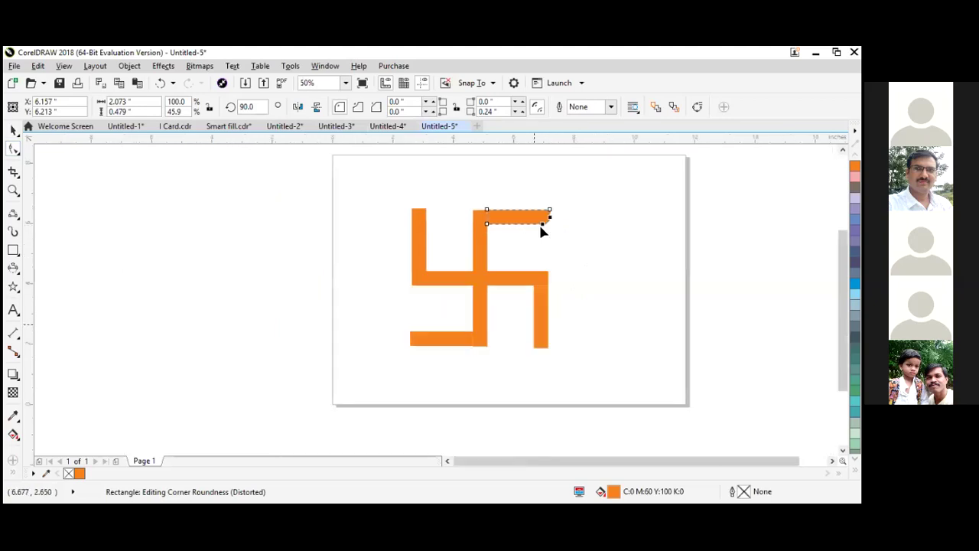
Round the lower-left corner of the lower-right vertical arm to 0.24 inch
{"action": "scroll", "coordinate": [543, 229], "scroll_direction": "up", "scroll_amount": 2}
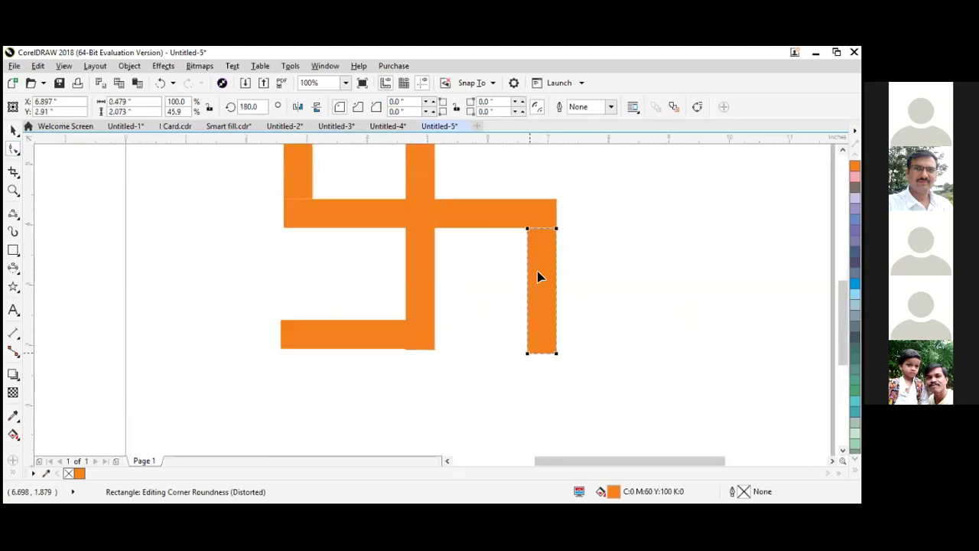
{"action": "mouse_move", "coordinate": [527, 350]}
{"action": "left_mouse_down"}
{"action": "mouse_move", "coordinate": [527, 305]}
{"action": "mouse_move", "coordinate": [528, 335]}
{"action": "left_mouse_up"}
{"action": "key", "text": "ctrl+z"}
{"action": "left_click_drag", "start_coordinate": [527, 352], "coordinate": [533, 314]}
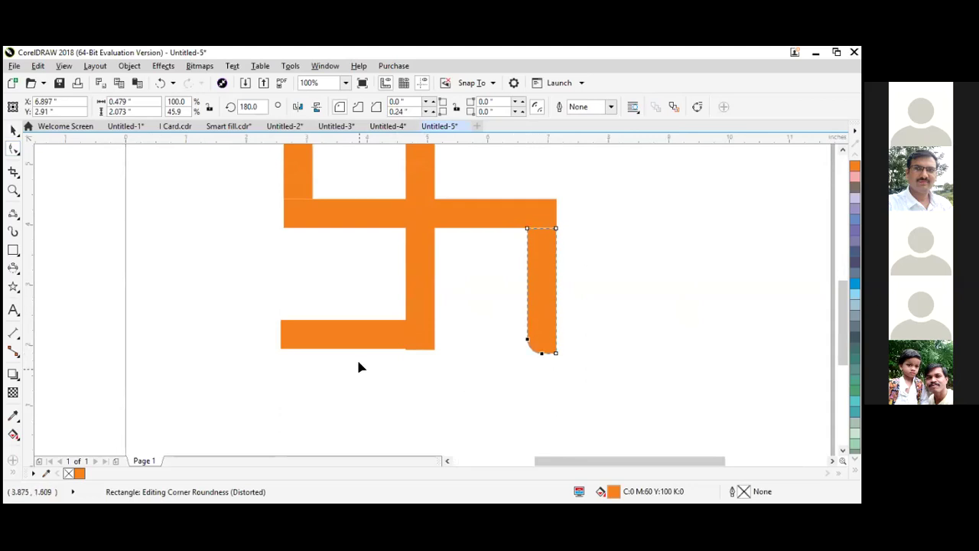
Round the upper-left corner of the lower-left horizontal arm to 0.24 inch
{"action": "left_click", "coordinate": [318, 348]}
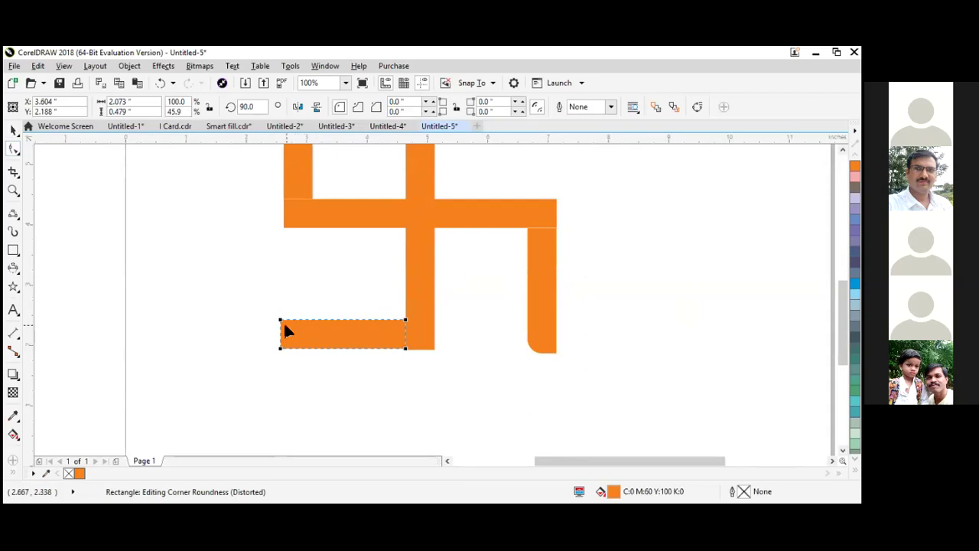
{"action": "left_click_drag", "start_coordinate": [280, 322], "coordinate": [280, 334]}
{"action": "scroll", "coordinate": [329, 290], "scroll_direction": "down", "scroll_amount": 2}
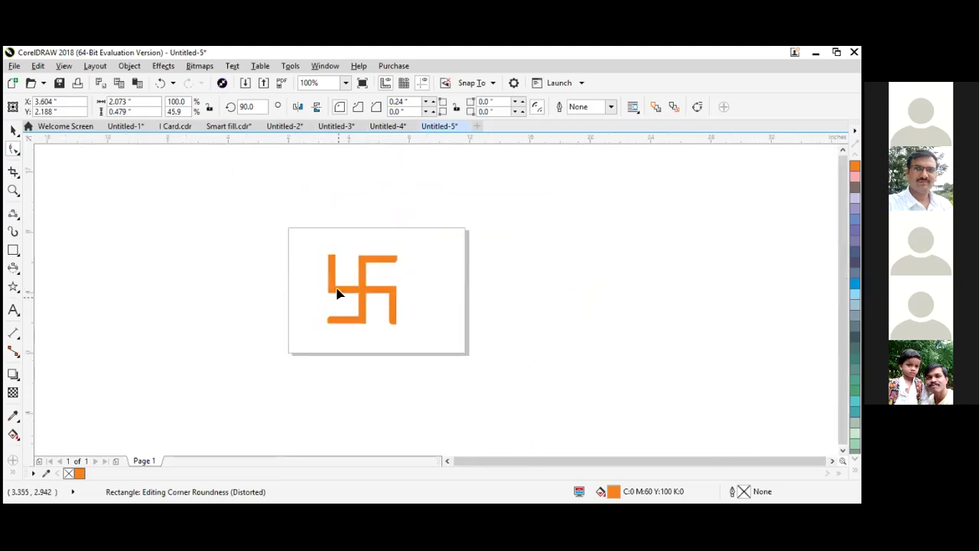
Round the upper-right corner of the upper-left vertical arm to 0.24 inch
{"action": "scroll", "coordinate": [339, 279], "scroll_direction": "up", "scroll_amount": 1}
{"action": "left_click", "coordinate": [328, 262]}
{"action": "scroll", "coordinate": [327, 262], "scroll_direction": "up", "scroll_amount": 2}
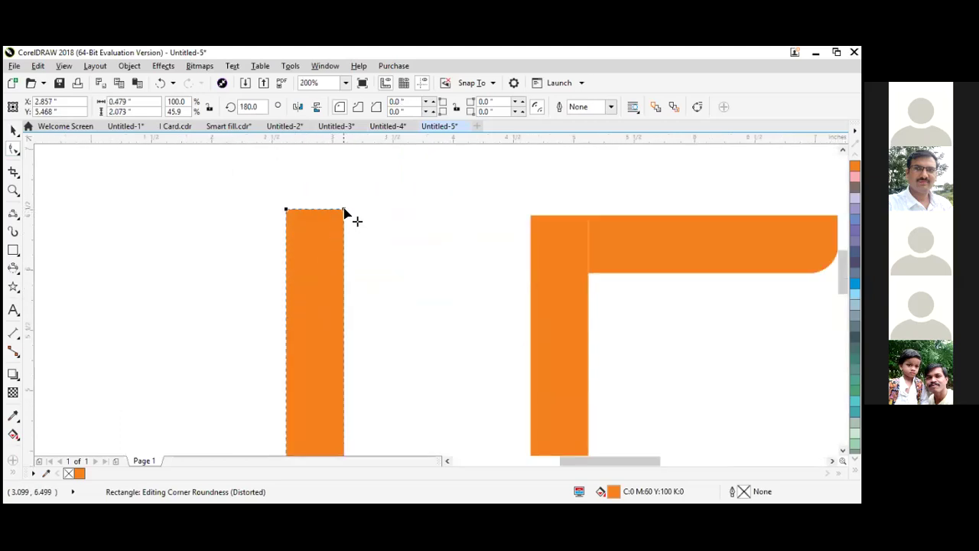
{"action": "mouse_move", "coordinate": [344, 211]}
{"action": "left_mouse_down"}
{"action": "mouse_move", "coordinate": [345, 301]}
{"action": "mouse_move", "coordinate": [344, 230]}
{"action": "left_mouse_up"}
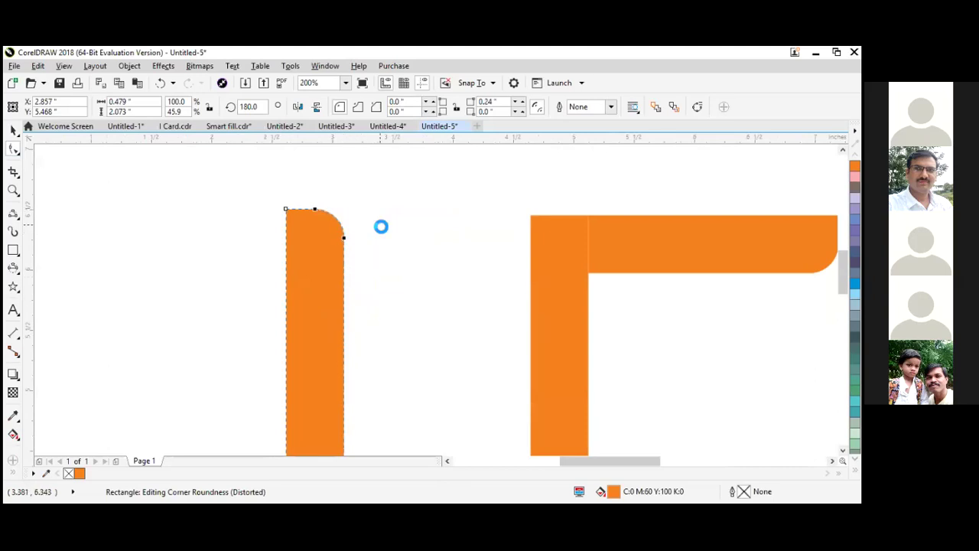
{"action": "scroll", "coordinate": [380, 225], "scroll_direction": "down", "scroll_amount": 2}
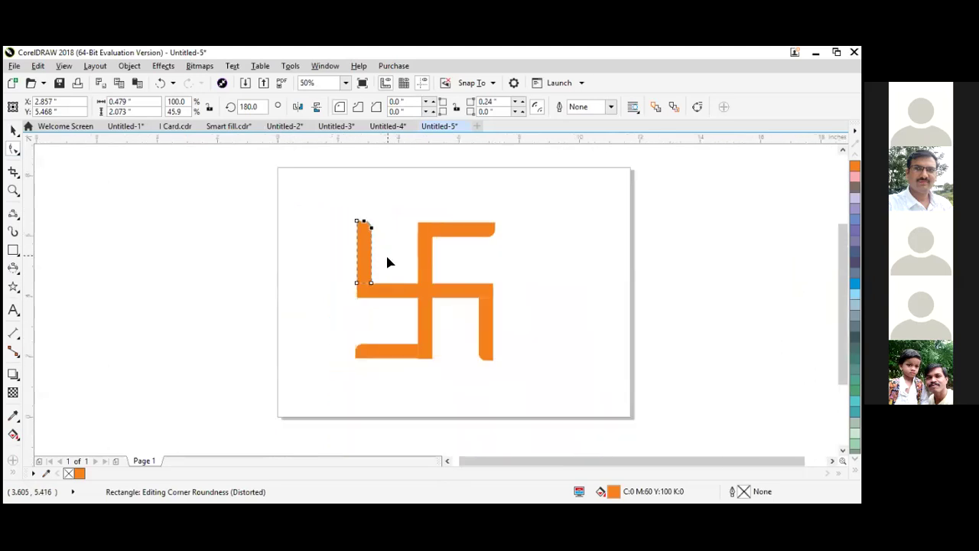
Nudge the lower-right vertical arm up 0.01 inch to close its gap with the horizontal bar
{"action": "left_click", "coordinate": [13, 130]}
{"action": "left_click_drag", "start_coordinate": [232, 184], "coordinate": [489, 371]}
{"action": "left_click", "coordinate": [466, 215]}
{"action": "scroll", "coordinate": [466, 215], "scroll_direction": "up", "scroll_amount": 1}
{"action": "left_click", "coordinate": [457, 244]}
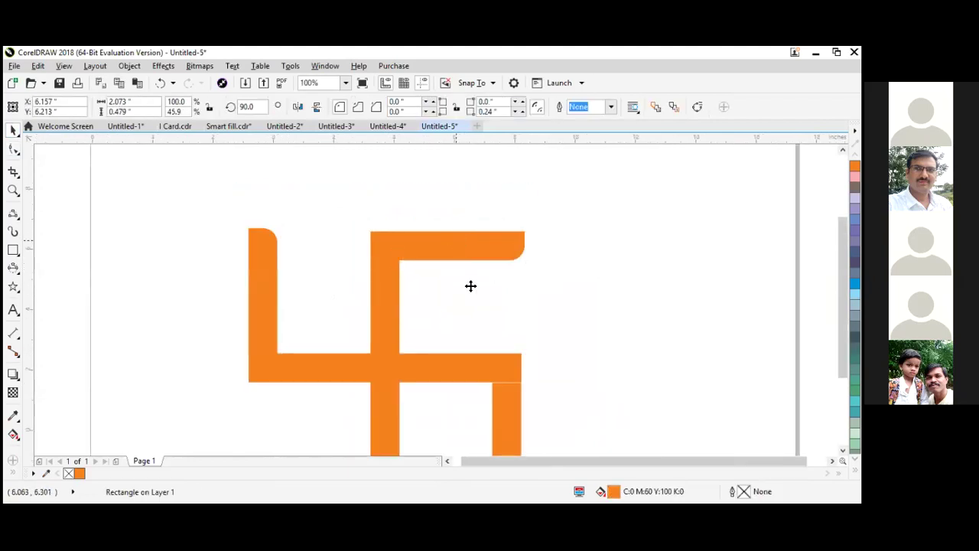
{"action": "scroll", "coordinate": [470, 284], "scroll_direction": "down", "scroll_amount": 1}
{"action": "scroll", "coordinate": [496, 331], "scroll_direction": "up", "scroll_amount": 1}
{"action": "key", "text": "Up"}
{"action": "left_click", "coordinate": [237, 265]}
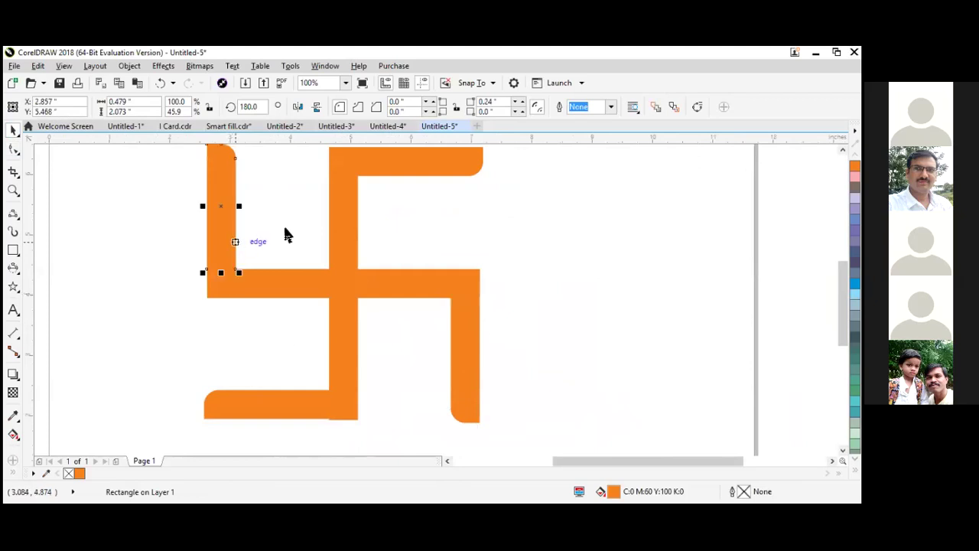
{"action": "left_click", "coordinate": [435, 223]}
{"action": "scroll", "coordinate": [435, 222], "scroll_direction": "down", "scroll_amount": 1}
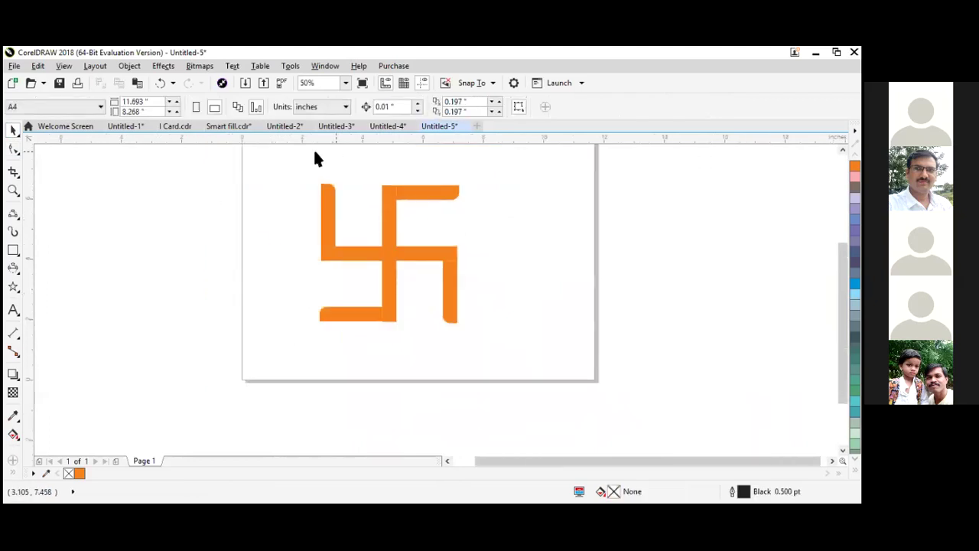
Select all six orange pieces and move the swastik toward the middle of the page, centred at about X 6.381, Y 4.476 inches
{"action": "left_click_drag", "start_coordinate": [407, 285], "coordinate": [453, 319]}
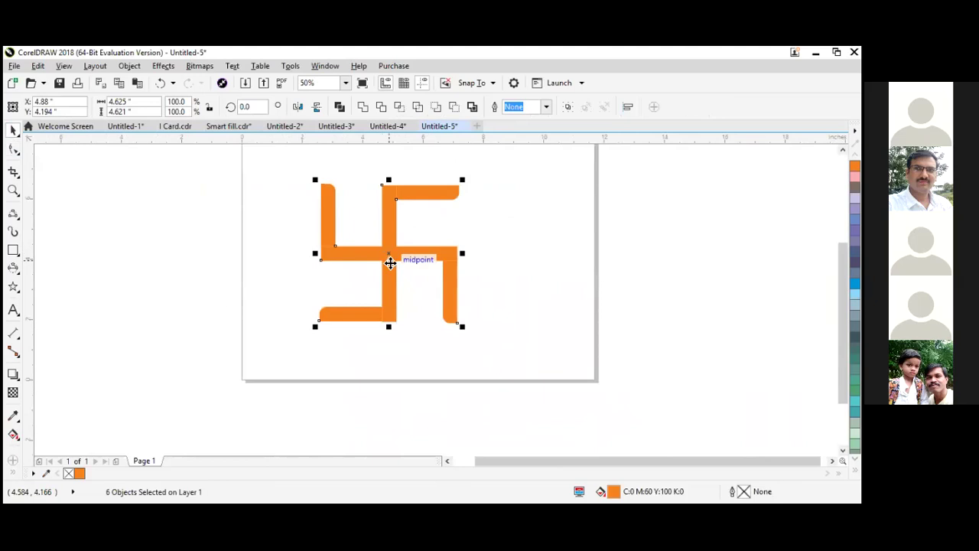
{"action": "left_click_drag", "start_coordinate": [391, 261], "coordinate": [436, 252]}
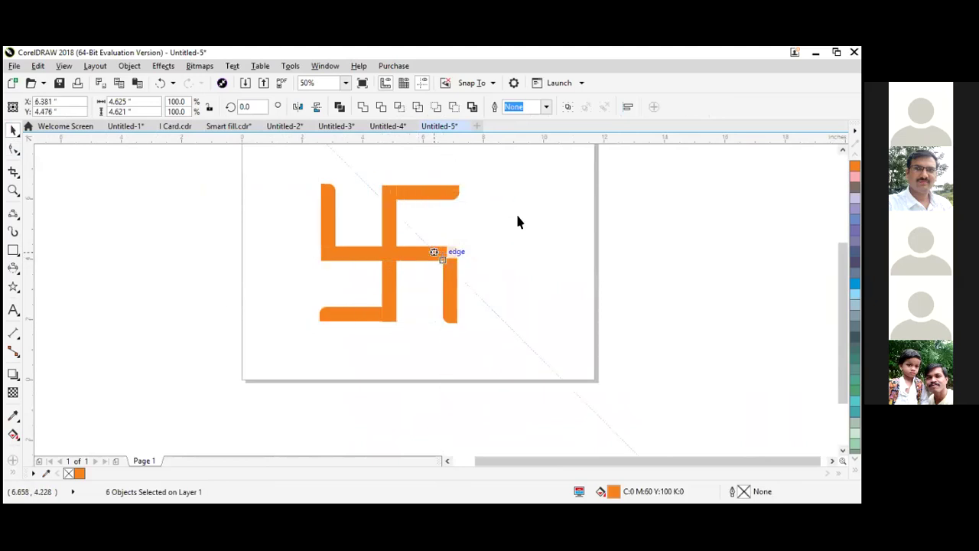
{"action": "left_click", "coordinate": [396, 192]}
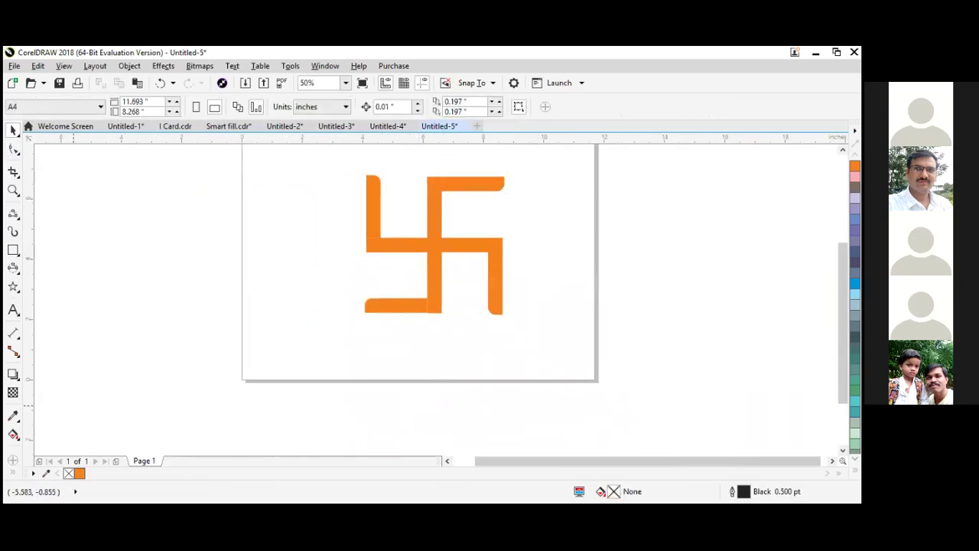
Draw an unfilled circle about 0.708 inch in diameter beside the right side of the swastik
{"action": "left_click", "coordinate": [21, 260]}
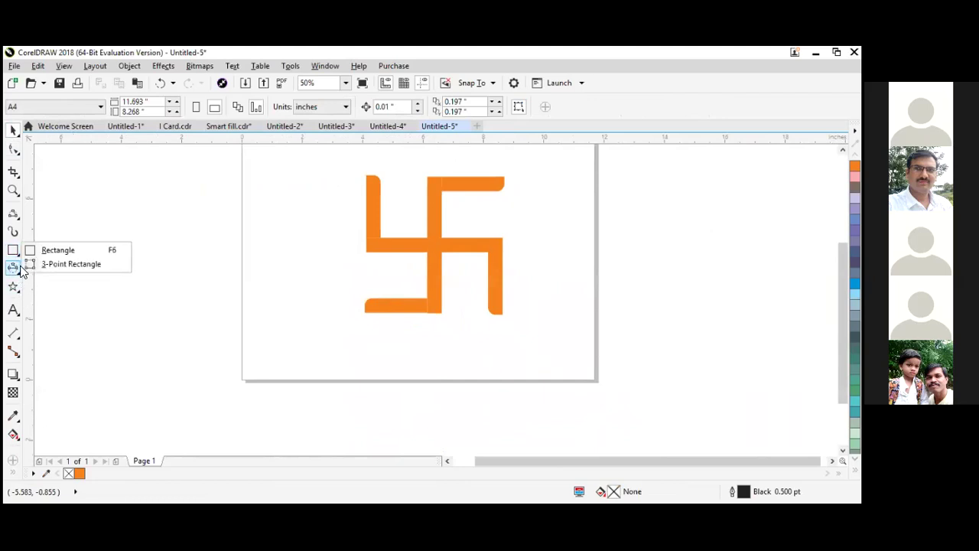
{"action": "left_click", "coordinate": [16, 269]}
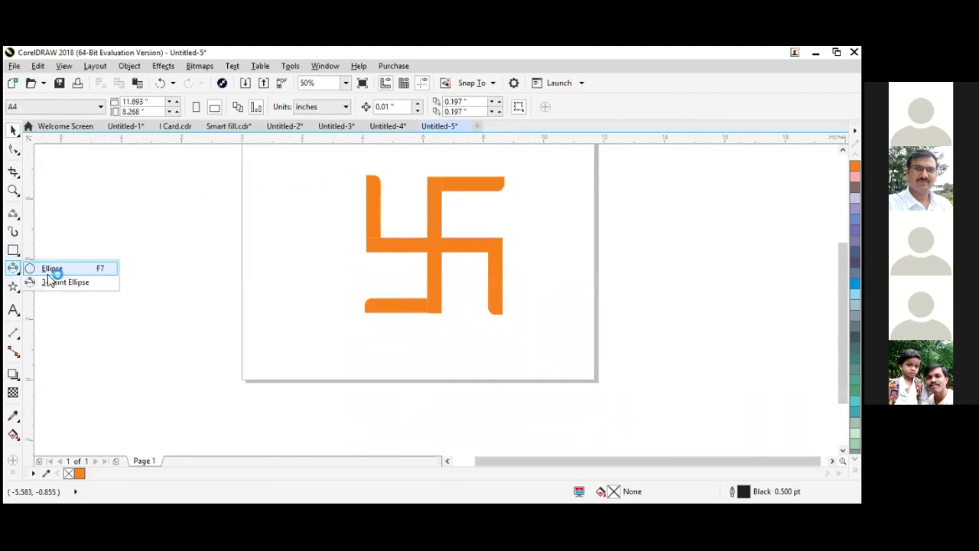
{"action": "left_click", "coordinate": [51, 270]}
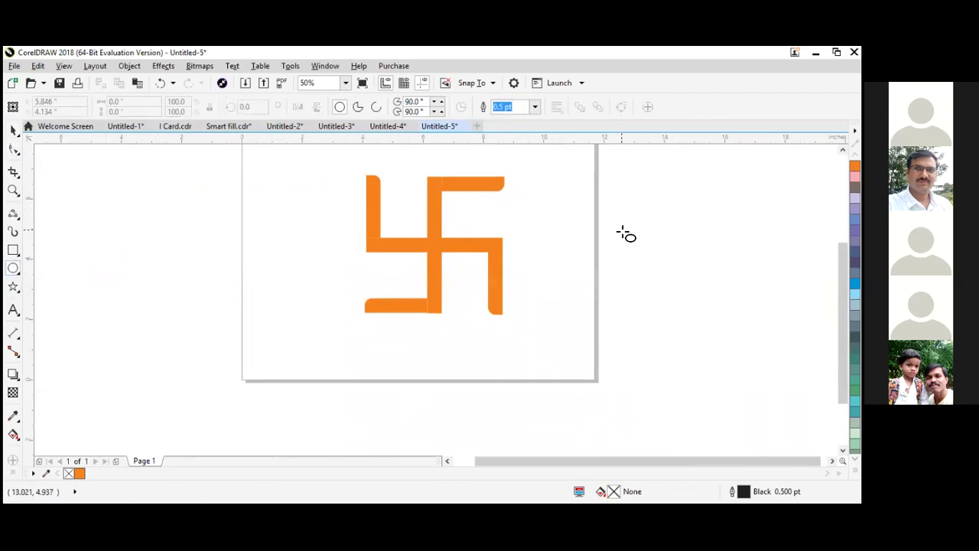
{"action": "left_click_drag", "start_coordinate": [618, 228], "coordinate": [542, 229]}
{"action": "left_click", "coordinate": [14, 130]}
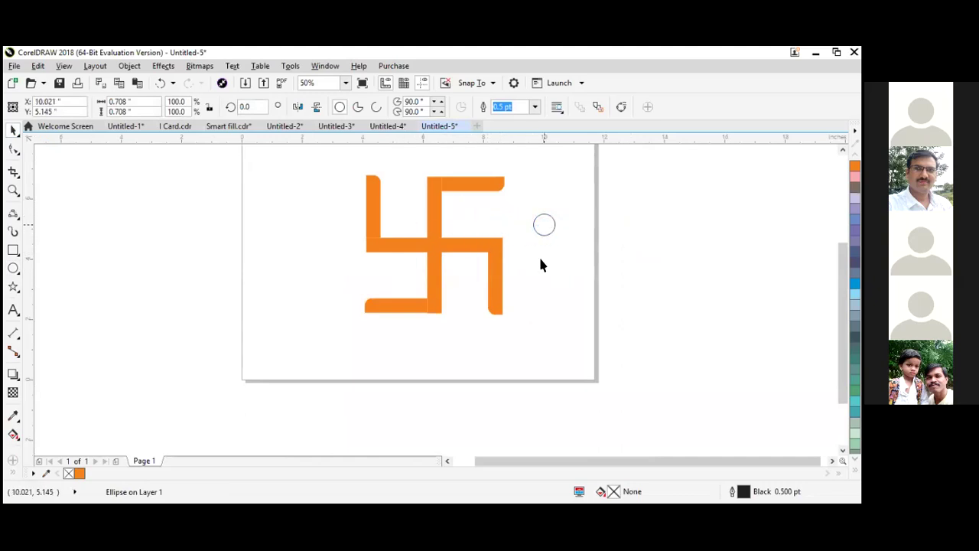
{"action": "left_click_drag", "start_coordinate": [570, 191], "coordinate": [529, 245]}
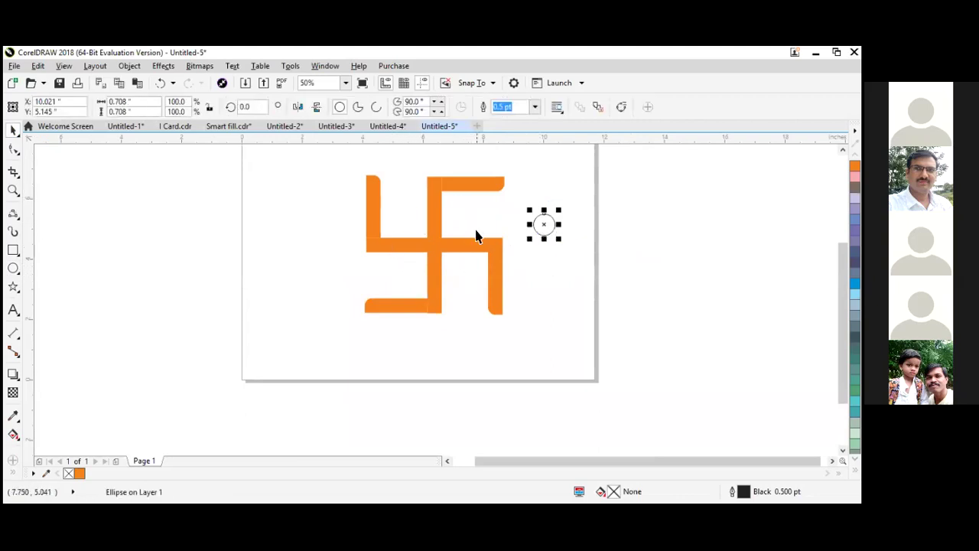
Draw a guide rectangle about 2.771 by 2.958 inches and centre it on the swastik's crossing point
{"action": "left_click", "coordinate": [12, 252]}
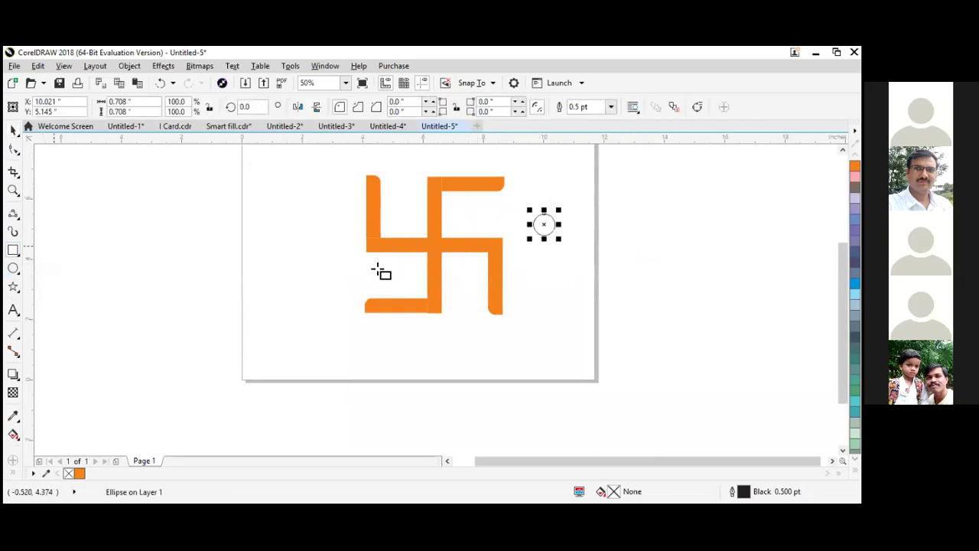
{"action": "left_click", "coordinate": [433, 246]}
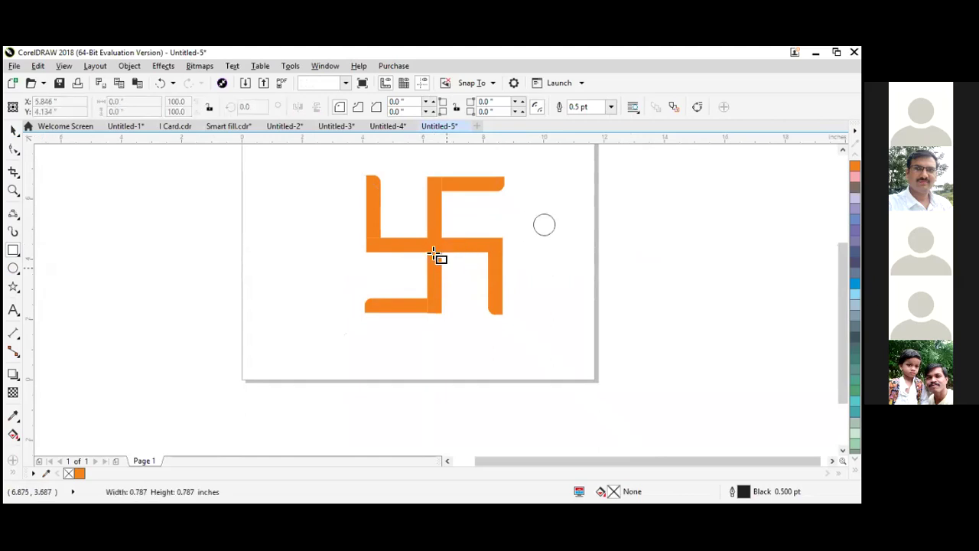
{"action": "left_click_drag", "start_coordinate": [396, 201], "coordinate": [445, 254]}
{"action": "key", "text": "Delete"}
{"action": "left_click_drag", "start_coordinate": [109, 169], "coordinate": [197, 260]}
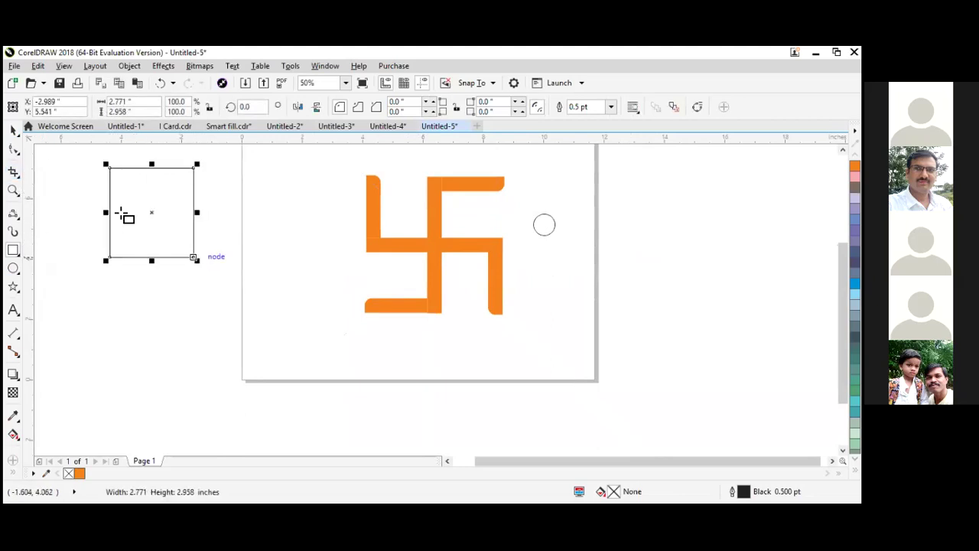
{"action": "left_click", "coordinate": [14, 130]}
{"action": "left_click_drag", "start_coordinate": [150, 216], "coordinate": [435, 244]}
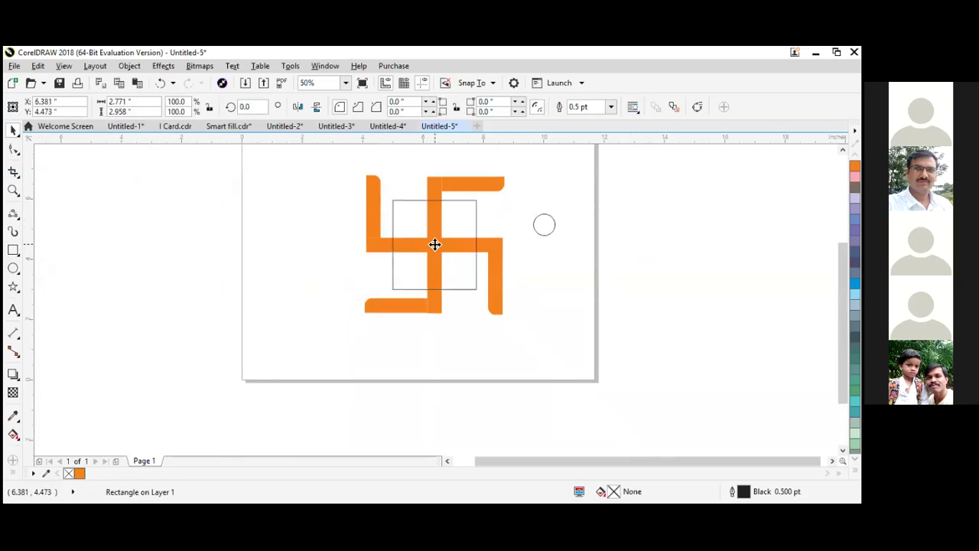
Shrink the guide rectangle about its centre to about 2.135 by 2.28 inches and the circle to about 0.479 inch
{"action": "scroll", "coordinate": [444, 205], "scroll_direction": "up", "scroll_amount": 1}
{"action": "left_click_drag", "start_coordinate": [329, 196], "coordinate": [349, 218]}
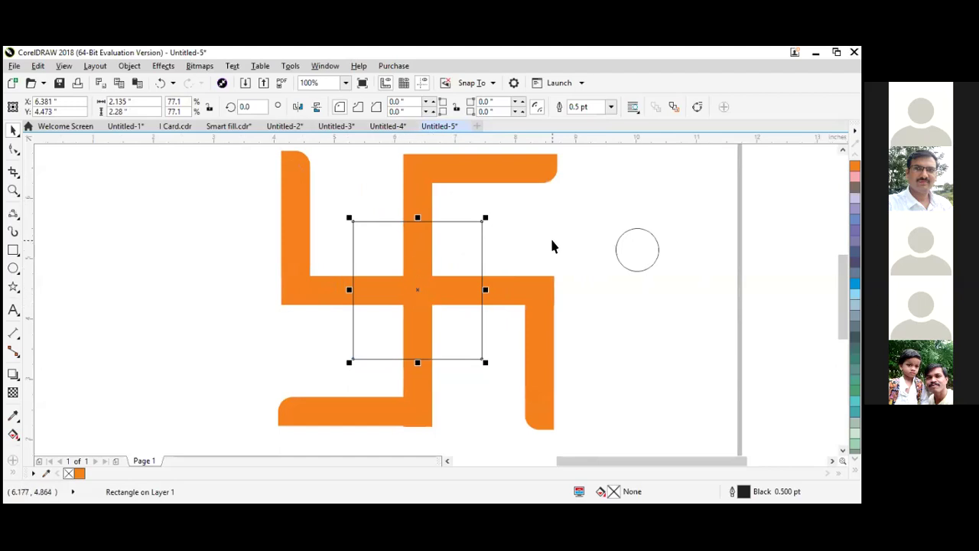
{"action": "left_click", "coordinate": [639, 263]}
{"action": "left_click", "coordinate": [623, 266]}
{"action": "left_click_drag", "start_coordinate": [611, 275], "coordinate": [609, 240]}
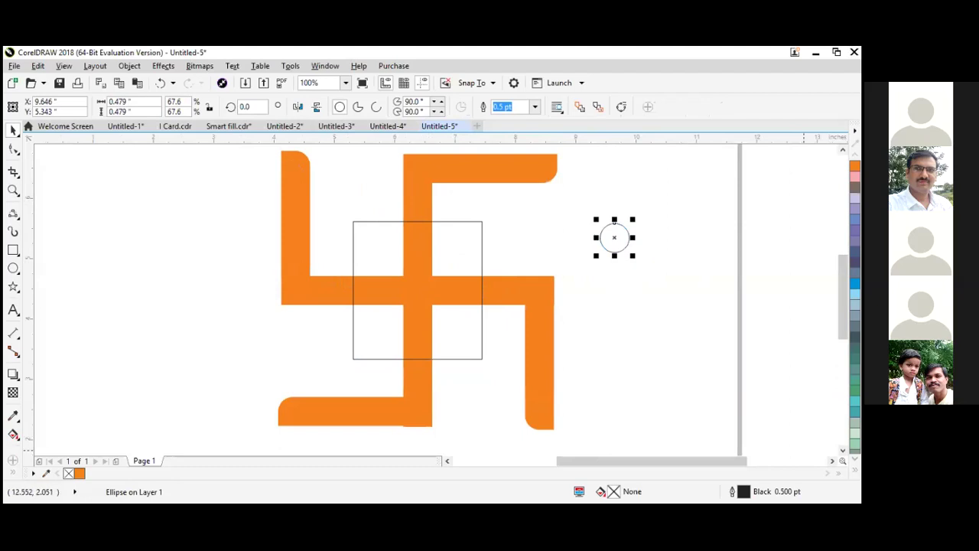
Fill the circle with yellow and place a copy of it on each of the guide rectangle's four corners
{"action": "left_click", "coordinate": [854, 470]}
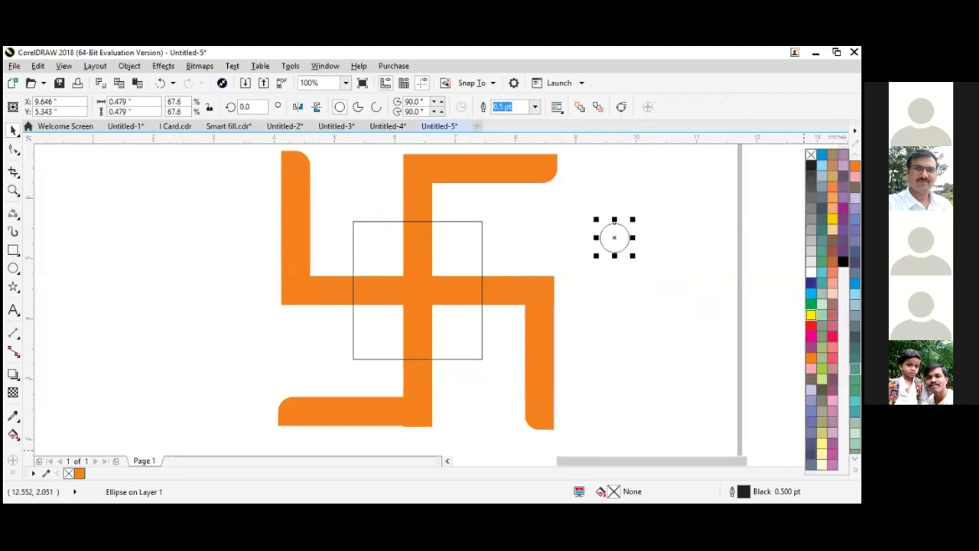
{"action": "left_click_drag", "start_coordinate": [811, 313], "coordinate": [612, 240]}
{"action": "left_click_drag", "start_coordinate": [669, 216], "coordinate": [587, 274]}
{"action": "left_click_drag", "start_coordinate": [614, 237], "coordinate": [482, 359]}
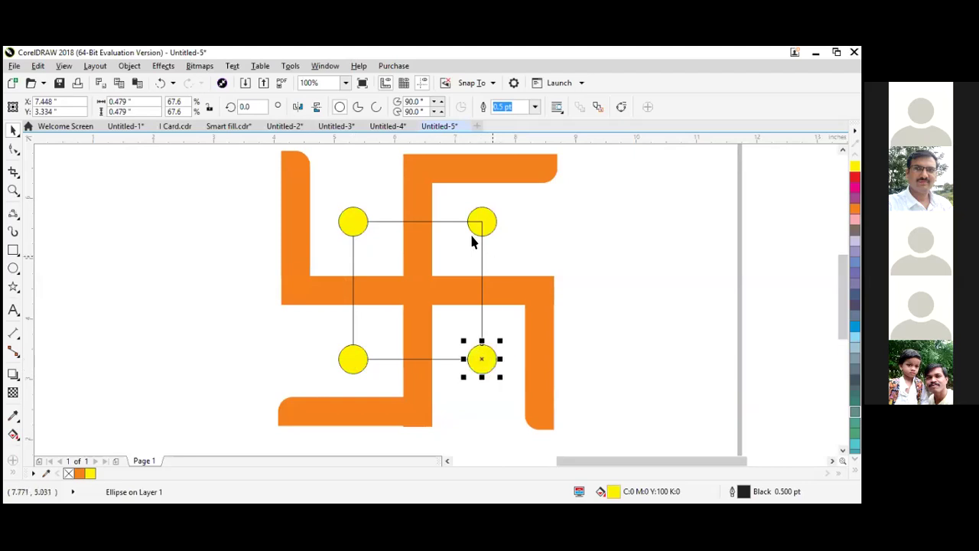
Delete the guide rectangle and remove the outlines of the four yellow circles
{"action": "left_click", "coordinate": [454, 217]}
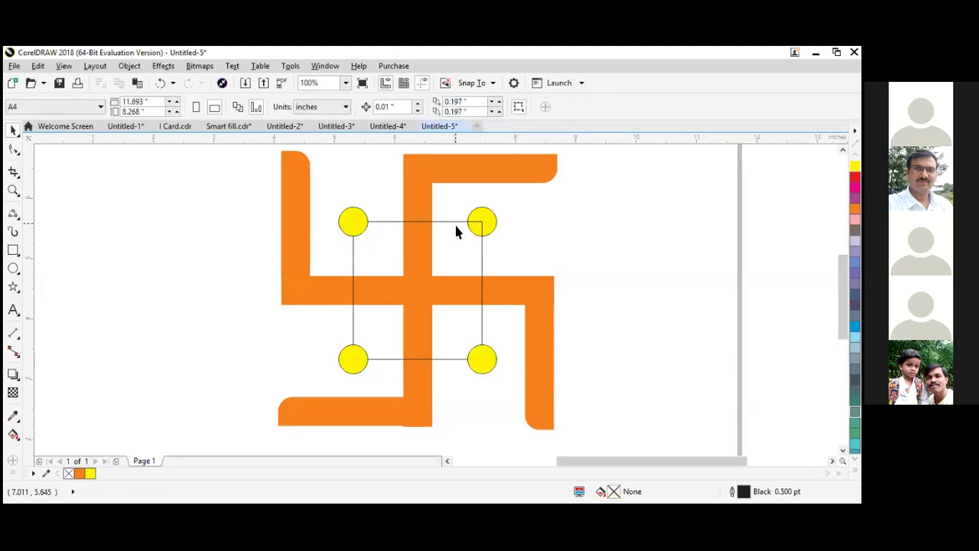
{"action": "left_click", "coordinate": [454, 222]}
{"action": "key", "text": "Delete"}
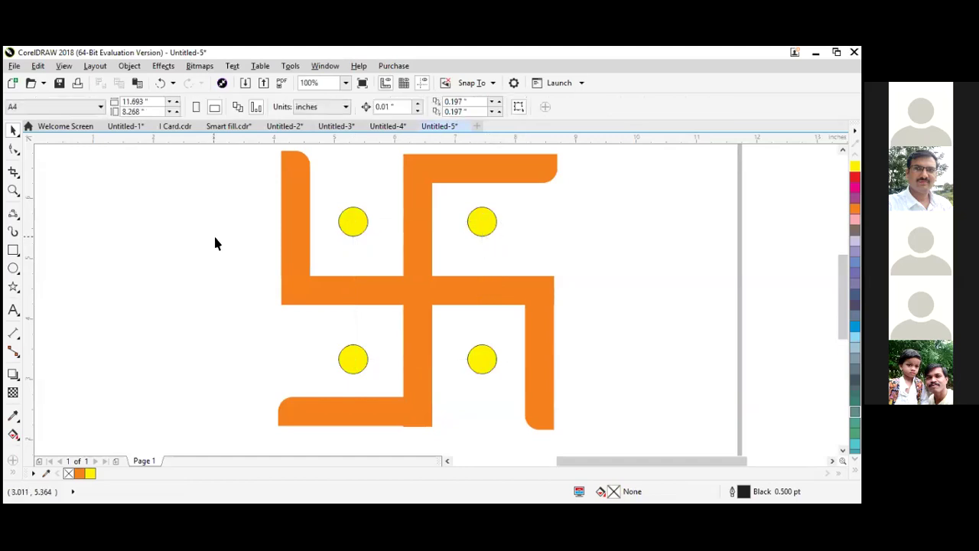
{"action": "left_click_drag", "start_coordinate": [189, 201], "coordinate": [525, 393]}
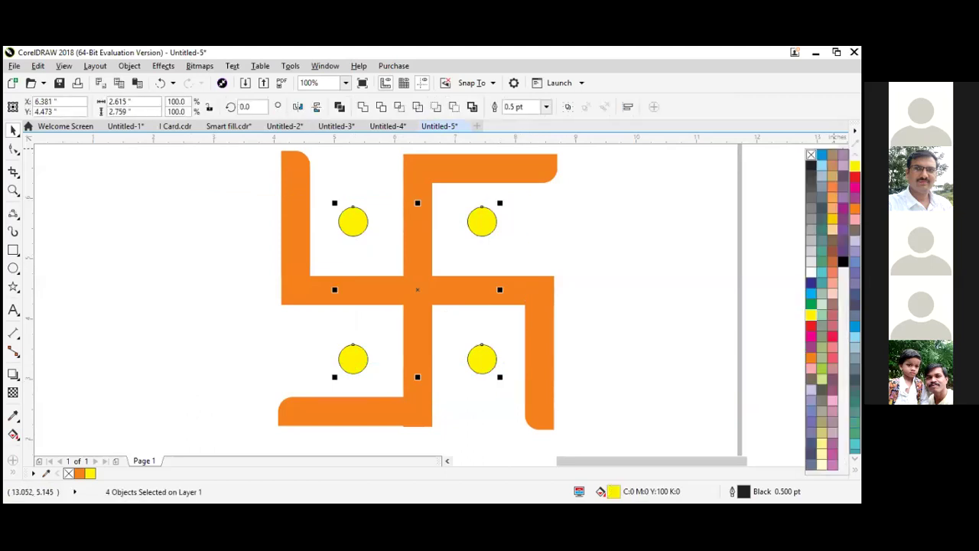
{"action": "left_click", "coordinate": [701, 225]}
Draw a narrow vertical bar left of the swastik, about 0.521 inch wide, and stretch it to about 4.479 inches tall
{"action": "scroll", "coordinate": [233, 227], "scroll_direction": "down", "scroll_amount": 2}
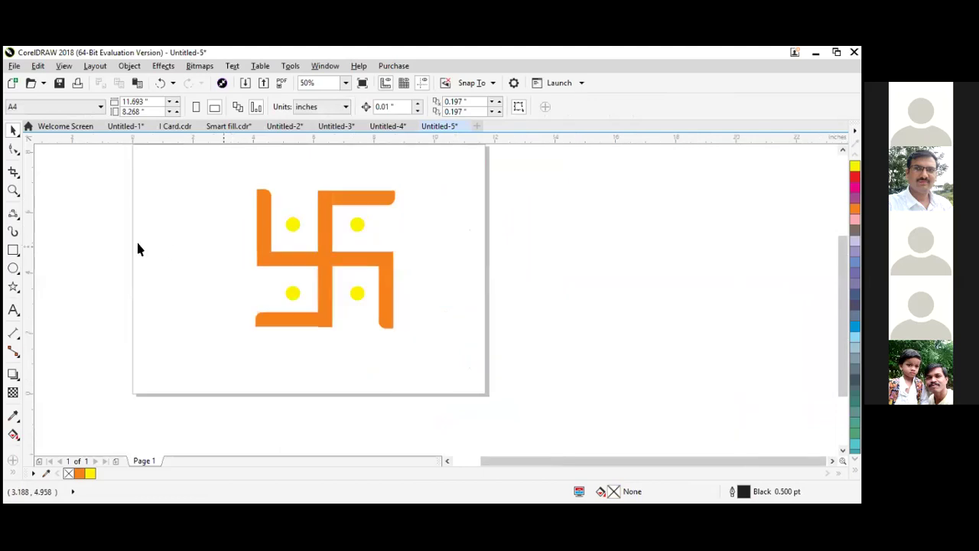
{"action": "left_click", "coordinate": [13, 250]}
{"action": "left_click_drag", "start_coordinate": [166, 203], "coordinate": [181, 328]}
{"action": "left_click", "coordinate": [14, 128]}
{"action": "left_click_drag", "start_coordinate": [176, 268], "coordinate": [194, 265]}
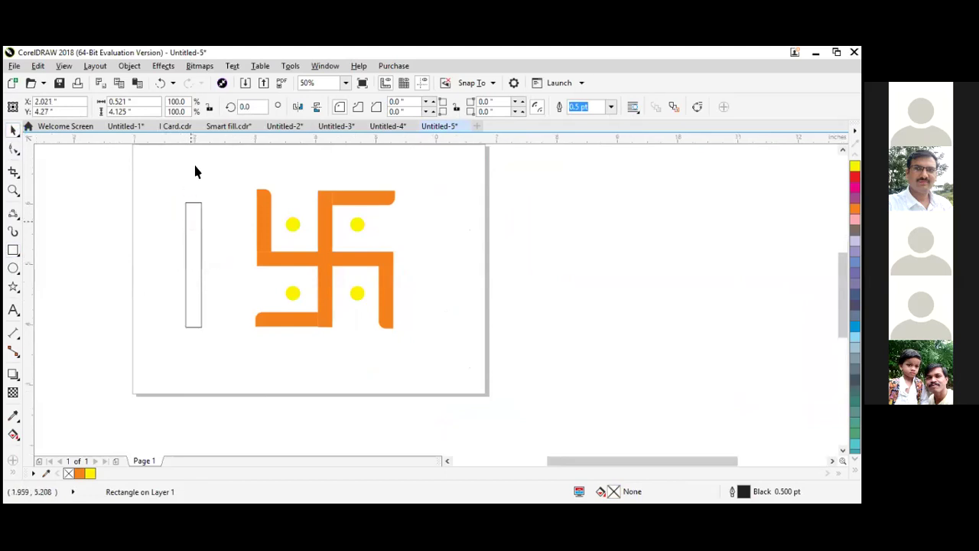
{"action": "scroll", "coordinate": [195, 171], "scroll_direction": "up", "scroll_amount": 2}
{"action": "mouse_move", "coordinate": [196, 175]}
{"action": "left_mouse_down"}
{"action": "mouse_move", "coordinate": [196, 163]}
{"action": "mouse_move", "coordinate": [201, 193]}
{"action": "left_mouse_up"}
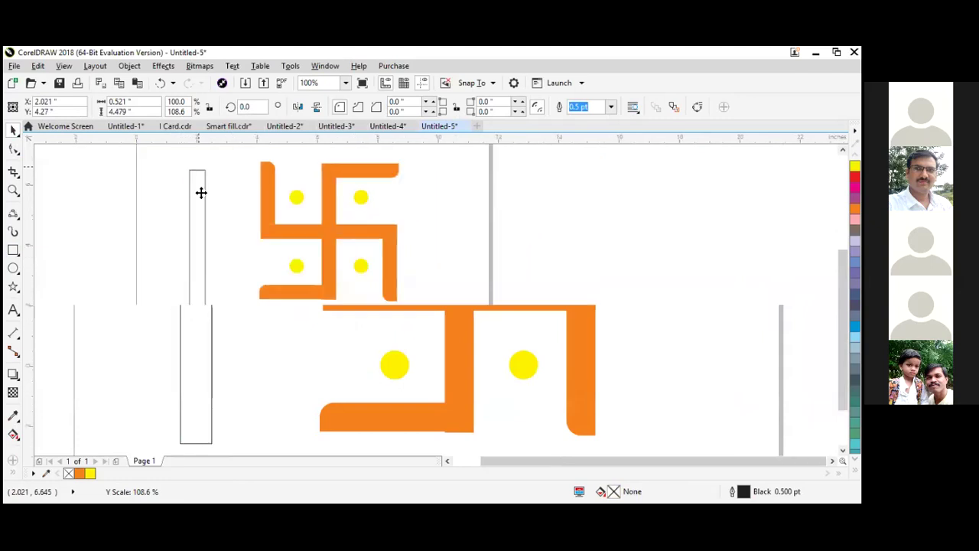
Duplicate the vertical bar just to its right, and copy the pair to the right side of the swastik
{"action": "left_click_drag", "start_coordinate": [206, 232], "coordinate": [225, 248]}
{"action": "scroll", "coordinate": [199, 237], "scroll_direction": "up", "scroll_amount": 1}
{"action": "scroll", "coordinate": [199, 240], "scroll_direction": "down", "scroll_amount": 1}
{"action": "left_click_drag", "start_coordinate": [67, 162], "coordinate": [244, 319]}
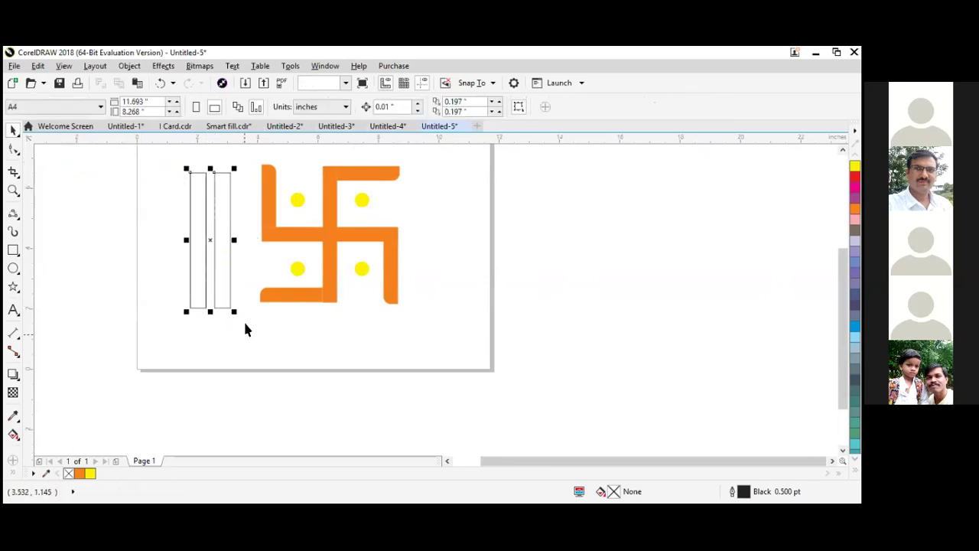
{"action": "left_click", "coordinate": [209, 262]}
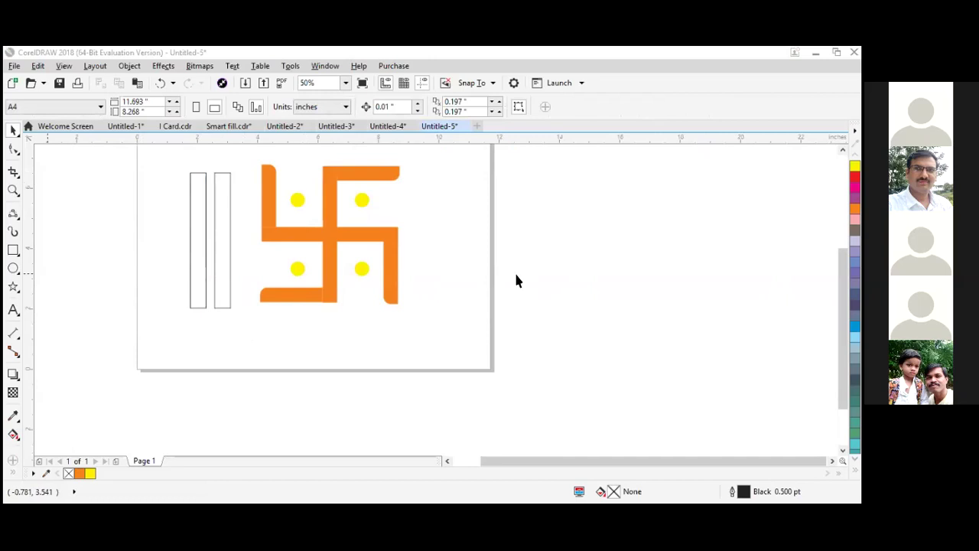
{"action": "left_click_drag", "start_coordinate": [166, 164], "coordinate": [245, 317]}
{"action": "left_click_drag", "start_coordinate": [212, 245], "coordinate": [445, 251]}
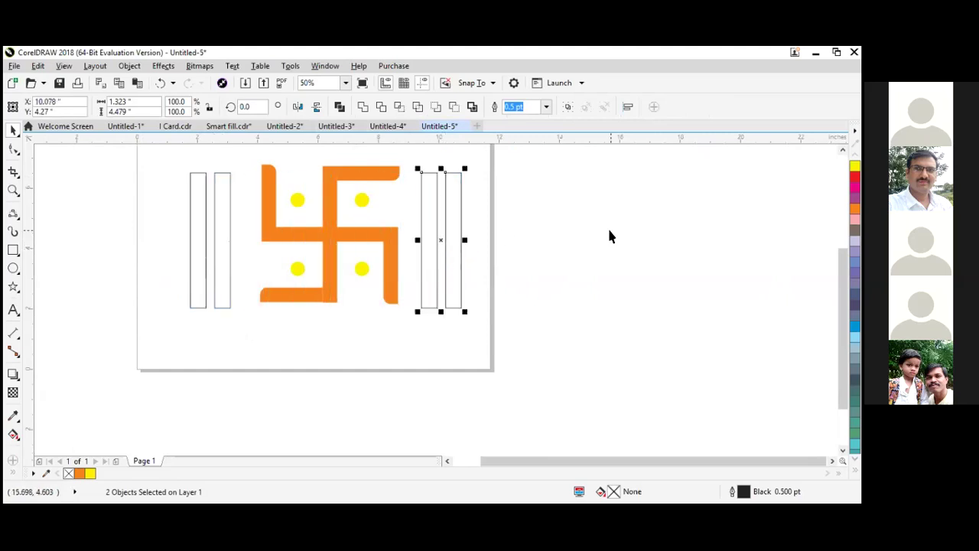
Select all four vertical bars, fill them with yellow and remove their outlines
{"action": "left_click", "coordinate": [186, 197]}
{"action": "left_click_drag", "start_coordinate": [149, 153], "coordinate": [240, 300]}
{"action": "left_click_drag", "start_coordinate": [555, 152], "coordinate": [416, 345]}
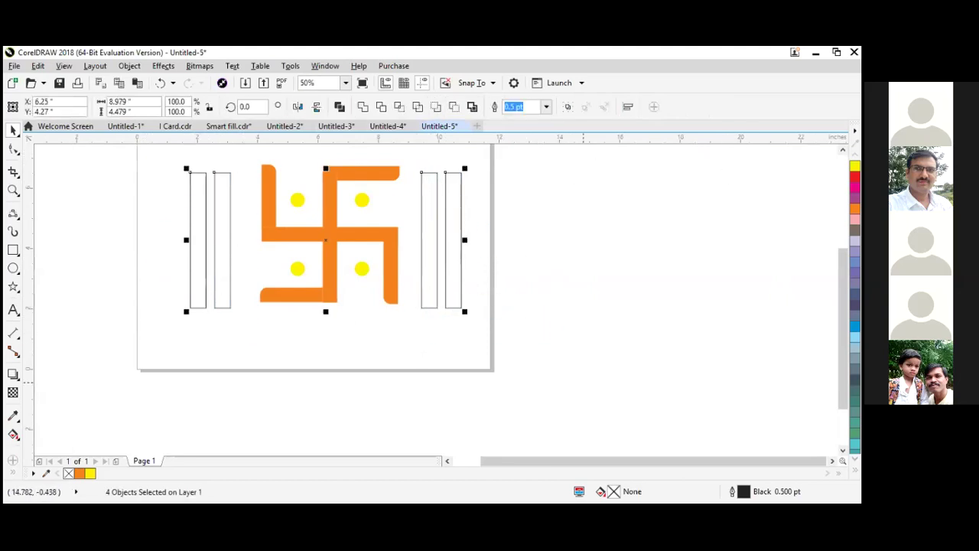
{"action": "left_click", "coordinate": [438, 260]}
{"action": "left_click", "coordinate": [438, 260]}
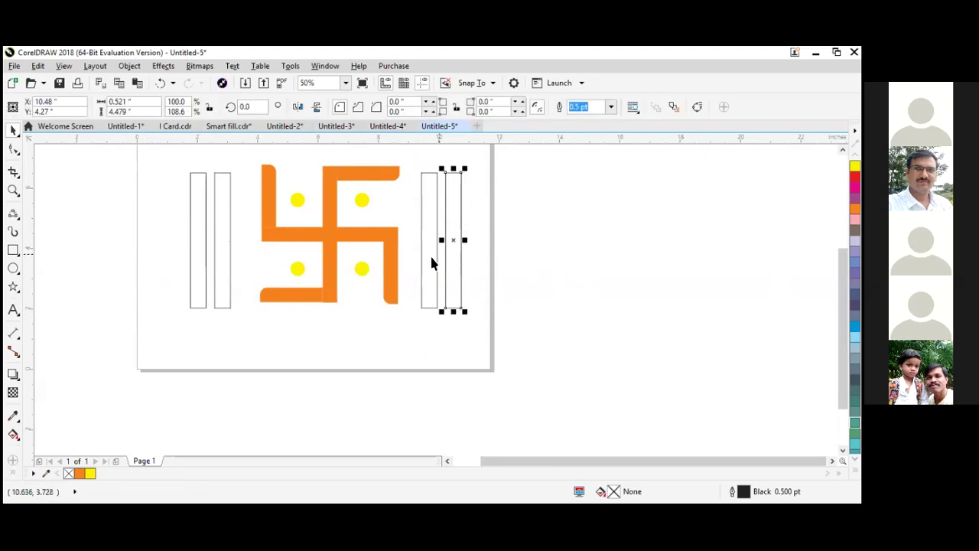
{"action": "left_click", "coordinate": [223, 287], "text": "shift"}
{"action": "left_click", "coordinate": [197, 284], "text": "shift"}
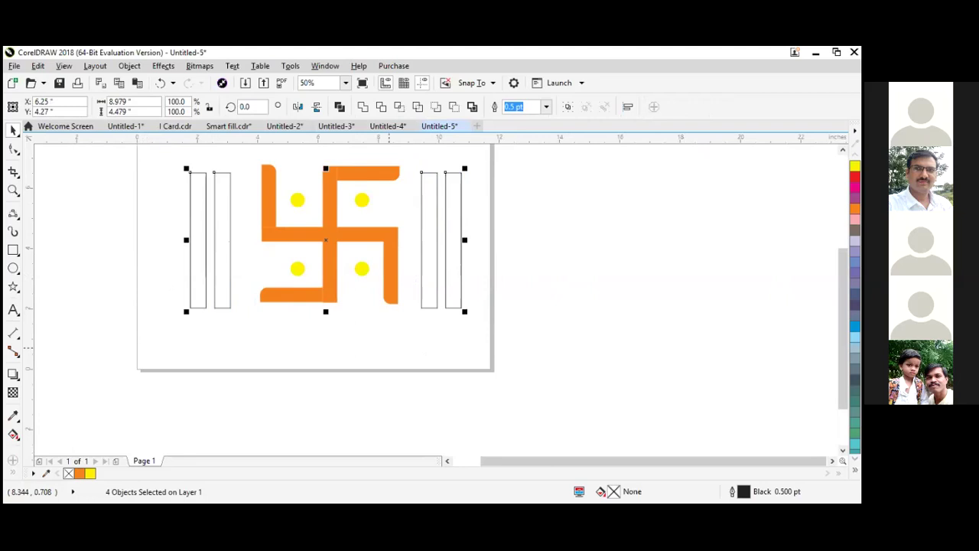
{"action": "left_click", "coordinate": [855, 469]}
{"action": "left_click", "coordinate": [811, 314]}
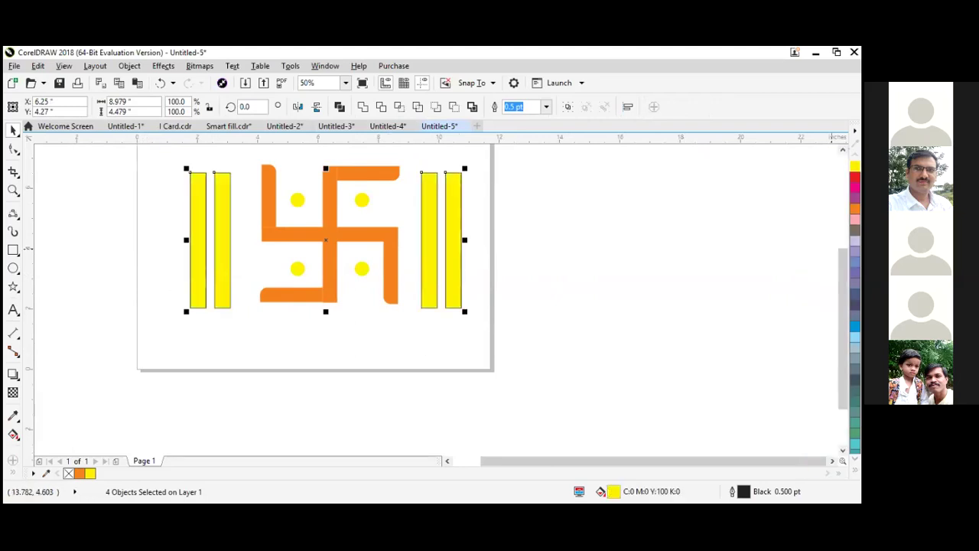
{"action": "left_click", "coordinate": [855, 469]}
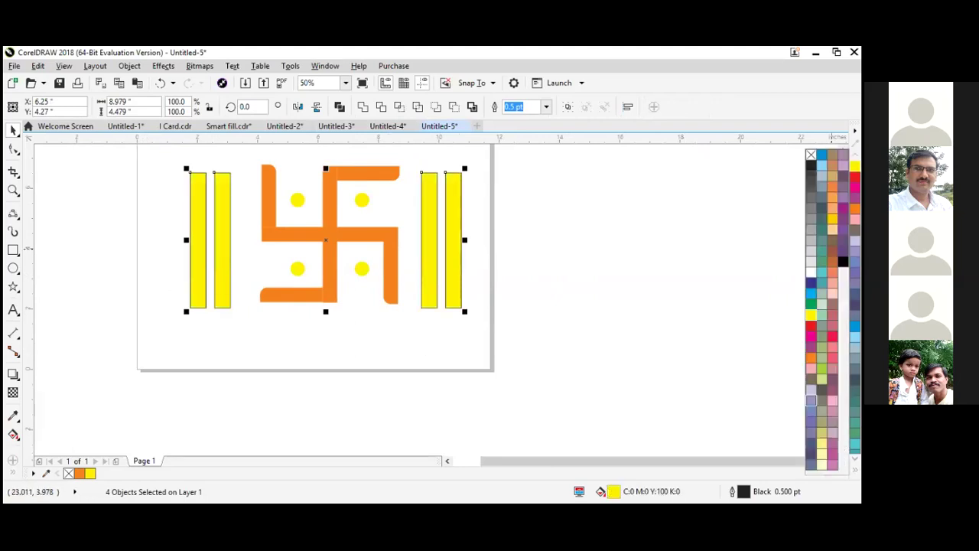
{"action": "left_click", "coordinate": [363, 183]}
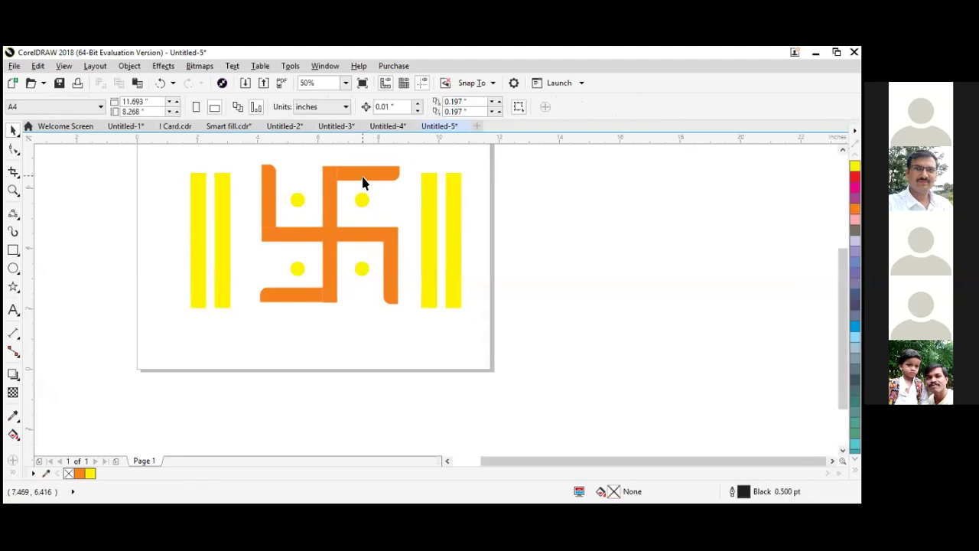
Round the corners of the leftmost yellow bar to about 0.177 inch with the Shape tool
{"action": "scroll", "coordinate": [187, 184], "scroll_direction": "up", "scroll_amount": 2}
{"action": "left_click", "coordinate": [205, 208]}
{"action": "scroll", "coordinate": [204, 208], "scroll_direction": "down", "scroll_amount": 2}
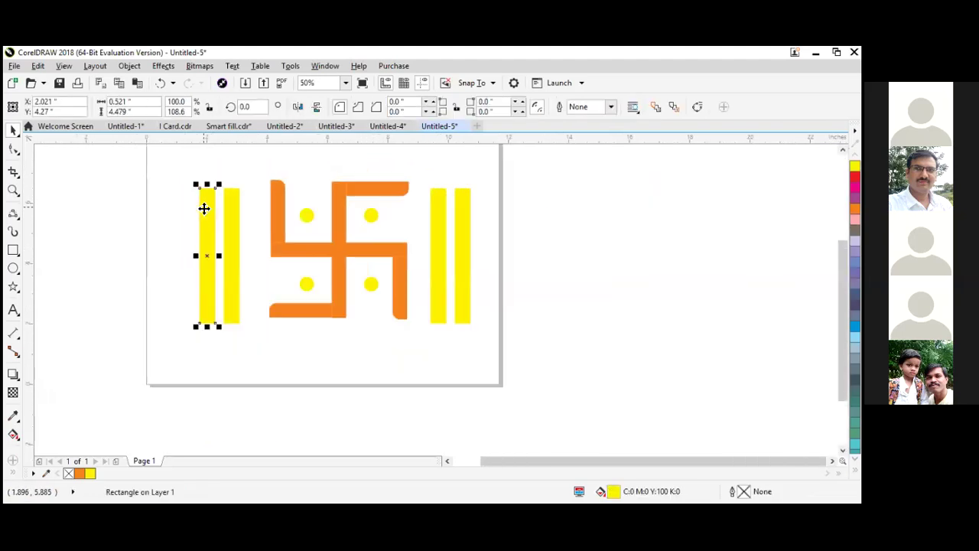
{"action": "left_click", "coordinate": [457, 106]}
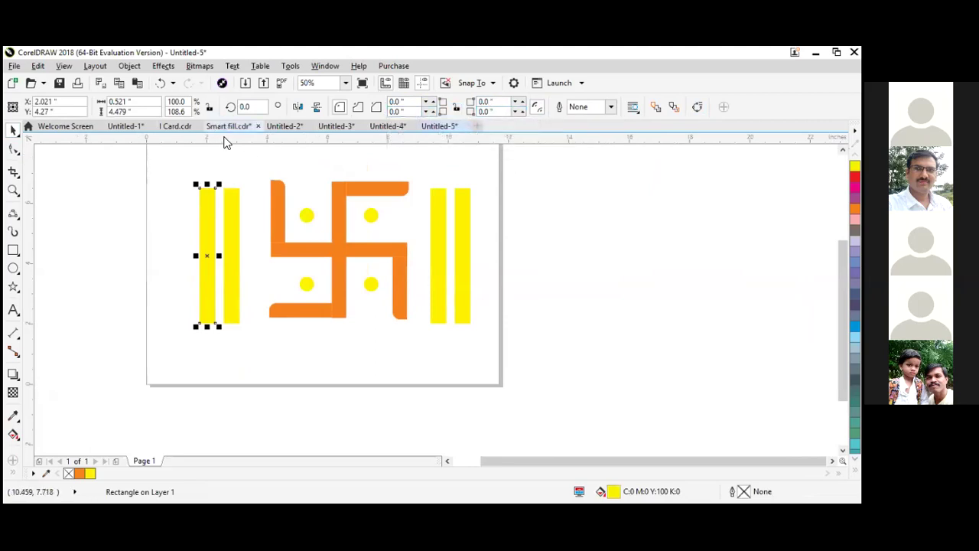
{"action": "left_click", "coordinate": [13, 149]}
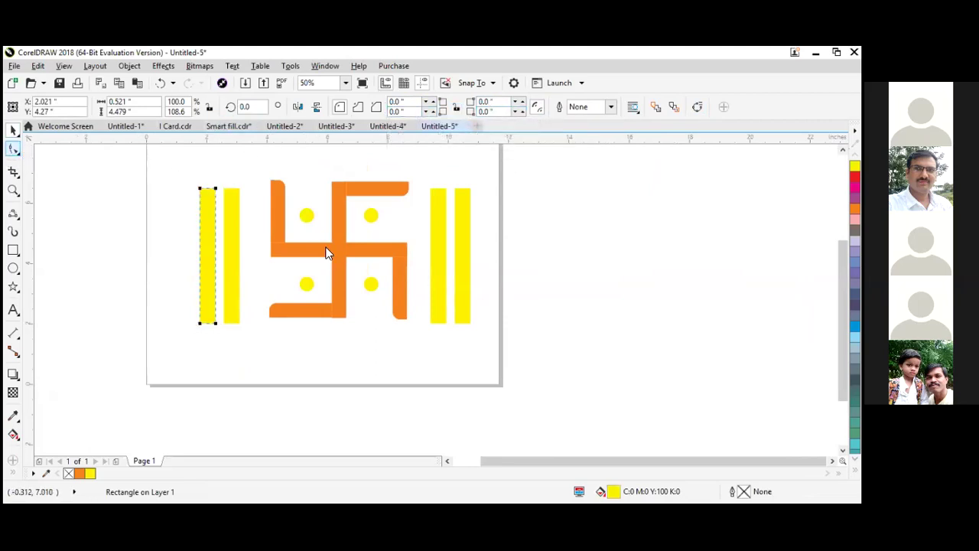
{"action": "right_click", "coordinate": [155, 162]}
{"action": "scroll", "coordinate": [203, 192], "scroll_direction": "up", "scroll_amount": 1}
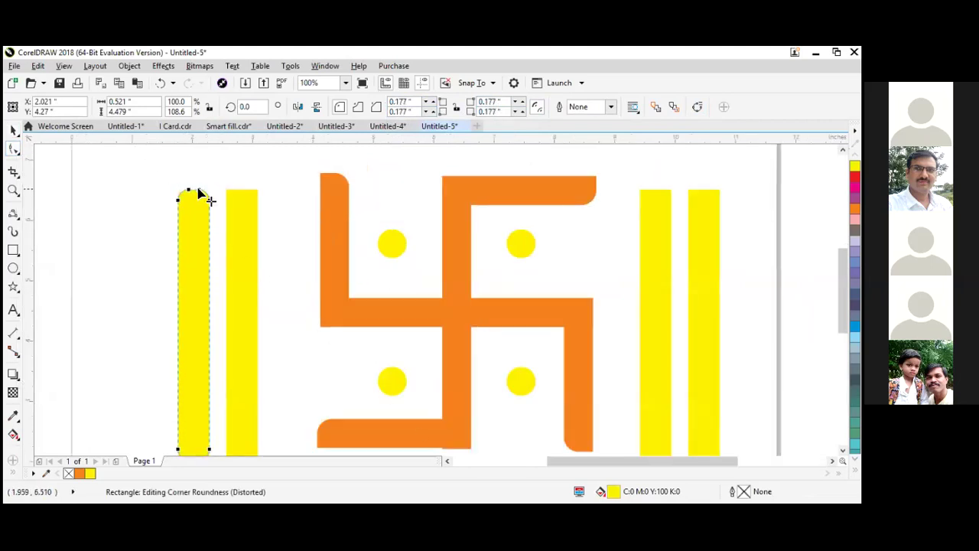
Round only the upper-left corner of the leftmost yellow bar, and the lower-right corner of the second bar to 0.26 inch
{"action": "left_click_drag", "start_coordinate": [176, 191], "coordinate": [192, 192]}
{"action": "left_click", "coordinate": [243, 218]}
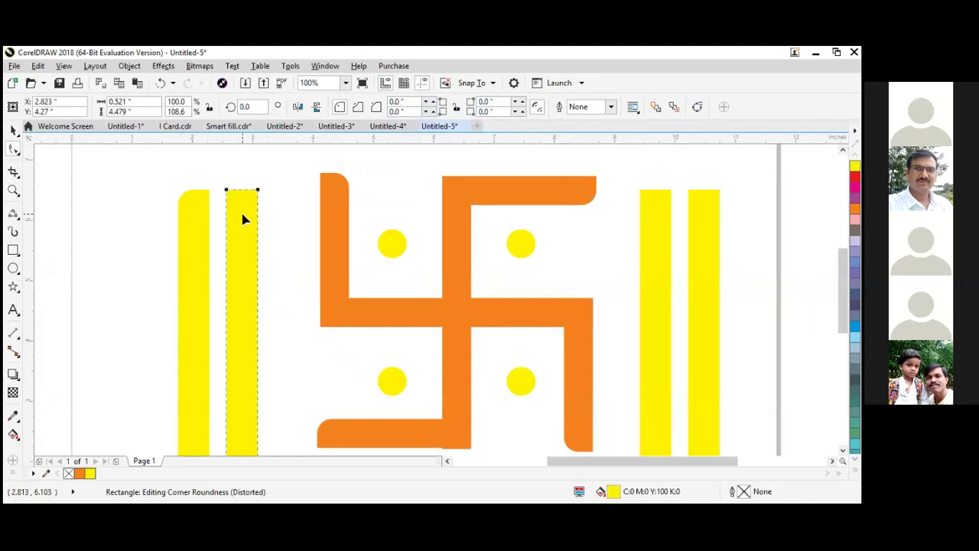
{"action": "scroll", "coordinate": [239, 209], "scroll_direction": "down", "scroll_amount": 2}
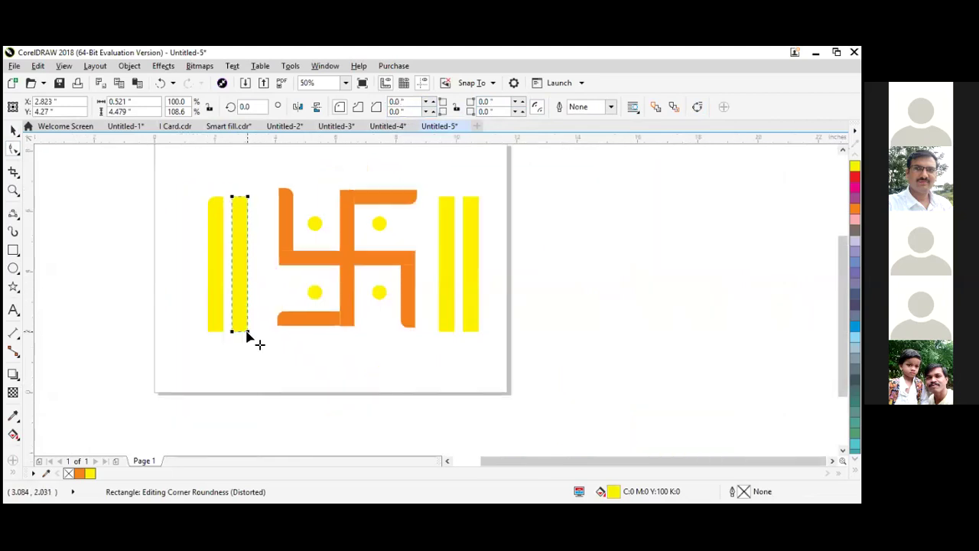
{"action": "left_click_drag", "start_coordinate": [246, 335], "coordinate": [252, 317]}
{"action": "key", "text": "ctrl+z"}
{"action": "left_click_drag", "start_coordinate": [248, 336], "coordinate": [243, 313]}
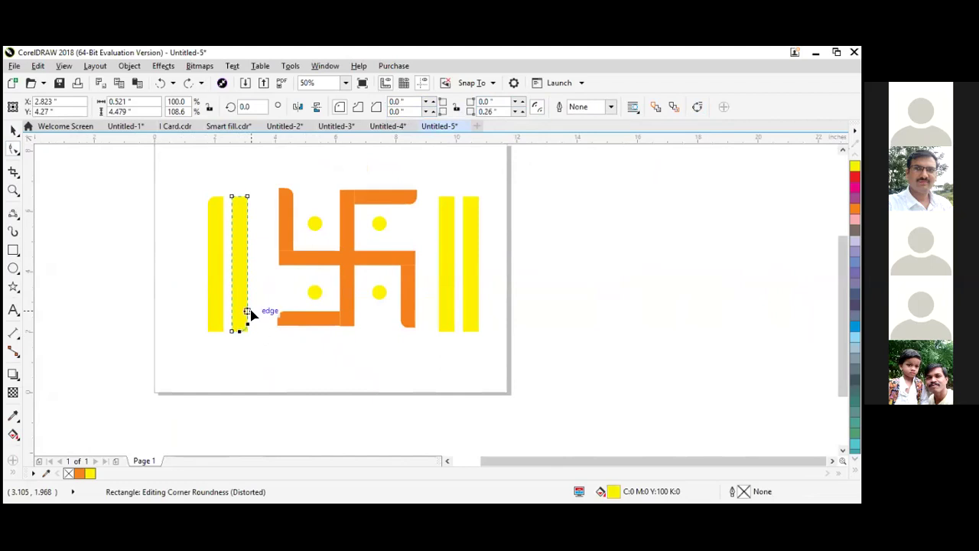
Round the third yellow bar's lower-right corner and the fourth bar's upper-right corner to 0.26 inch
{"action": "left_click", "coordinate": [453, 316]}
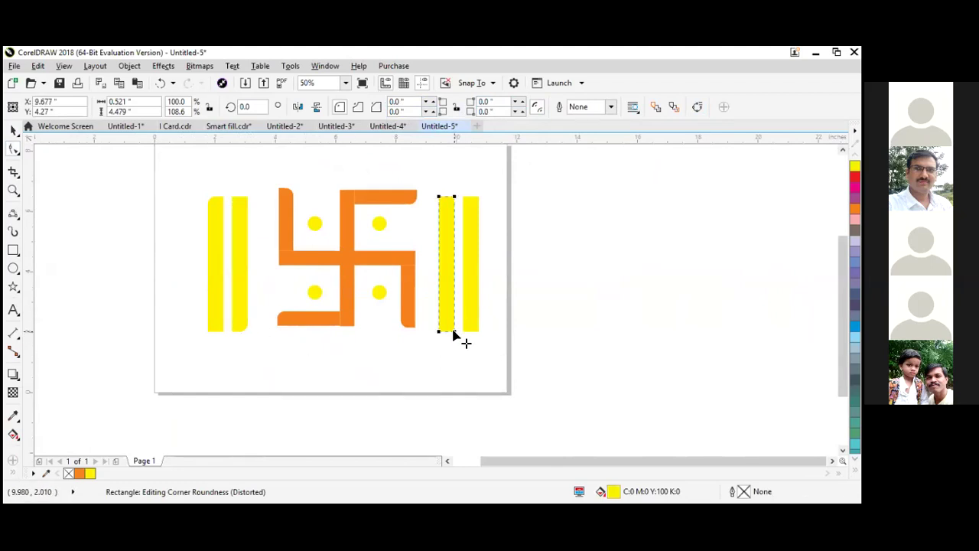
{"action": "left_click_drag", "start_coordinate": [455, 334], "coordinate": [461, 305]}
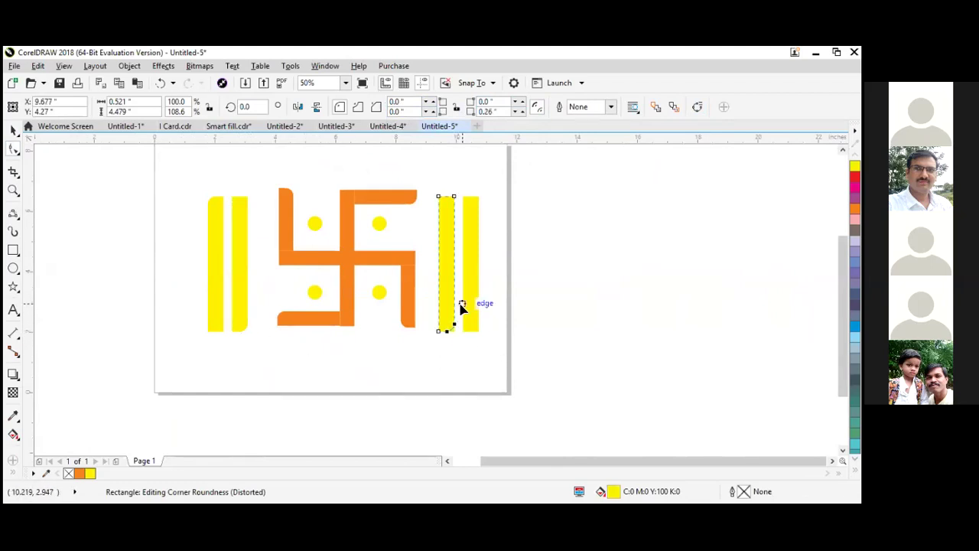
{"action": "left_click", "coordinate": [471, 325]}
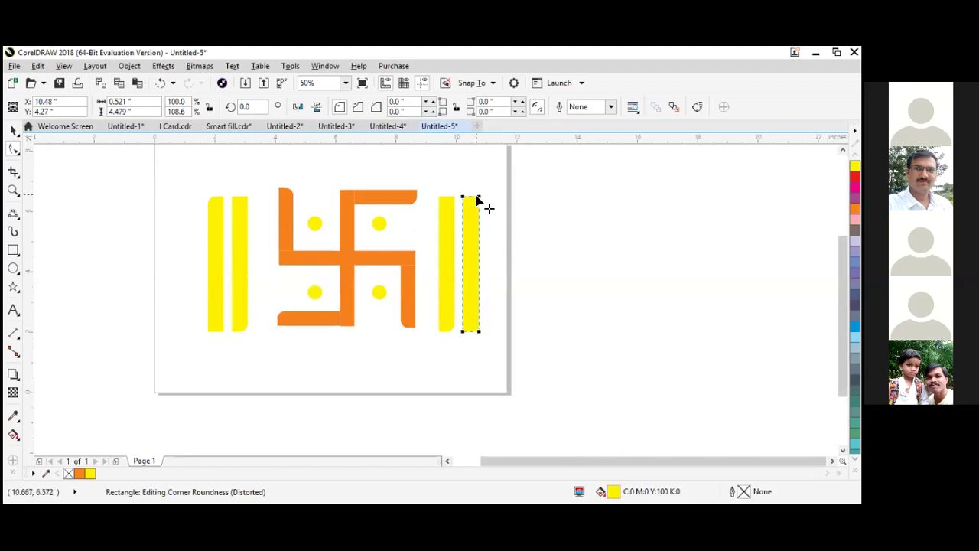
{"action": "left_click_drag", "start_coordinate": [476, 199], "coordinate": [478, 205]}
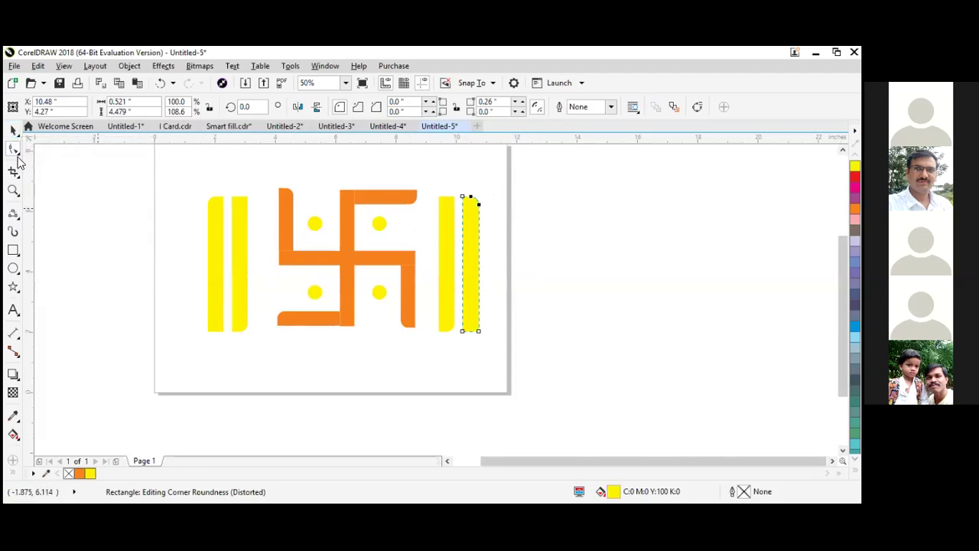
Select all 14 objects of the swastik design with the Pick tool and group them
{"action": "left_click", "coordinate": [14, 130]}
{"action": "left_click", "coordinate": [113, 234]}
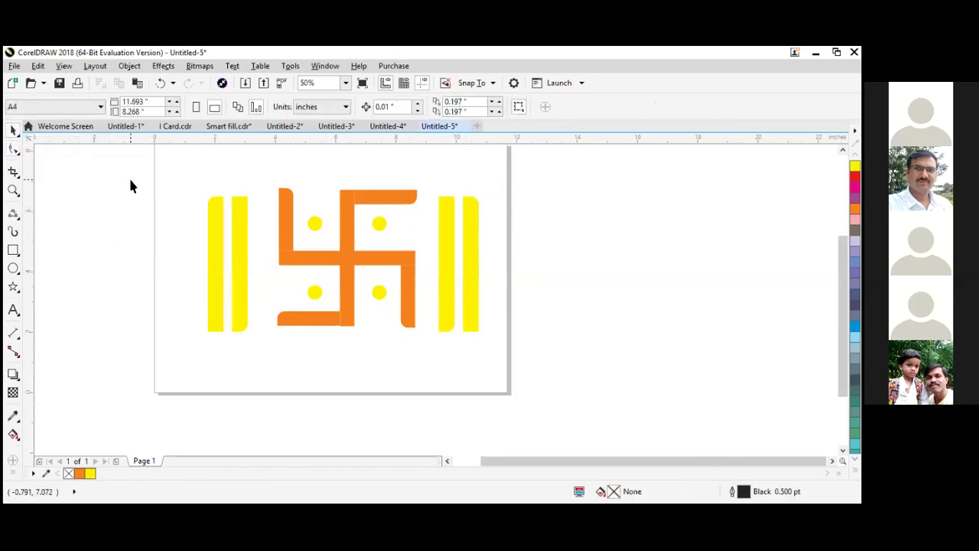
{"action": "left_click_drag", "start_coordinate": [131, 179], "coordinate": [540, 393]}
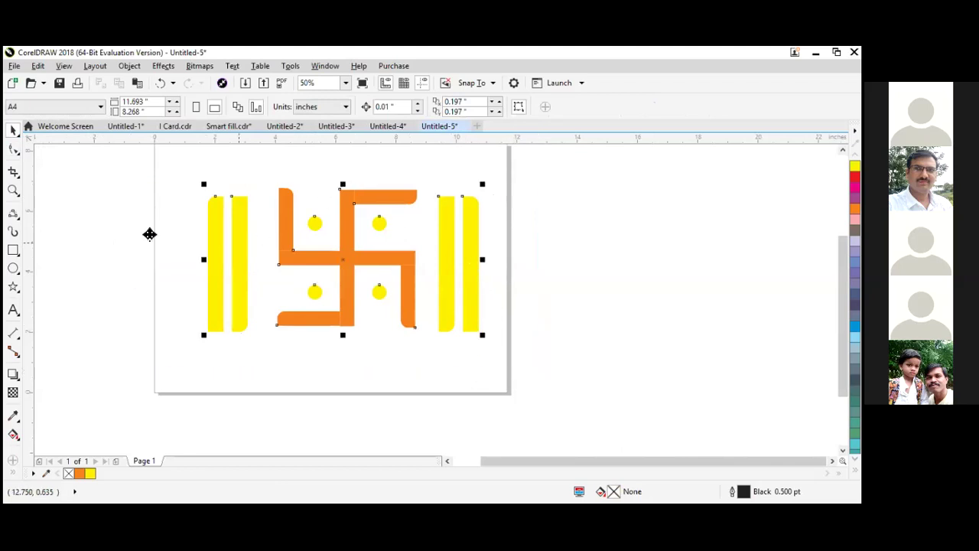
{"action": "left_click_drag", "start_coordinate": [144, 178], "coordinate": [322, 297]}
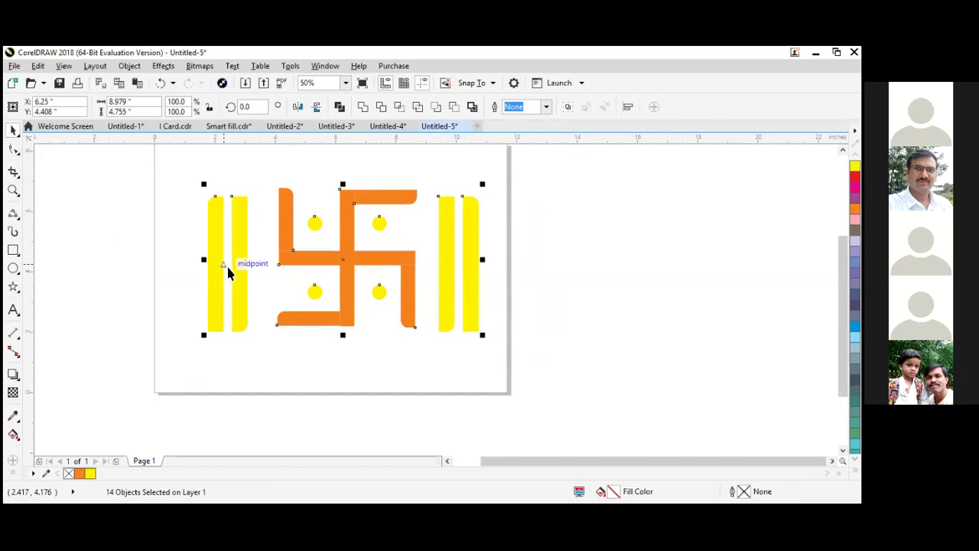
{"action": "right_click", "coordinate": [282, 270]}
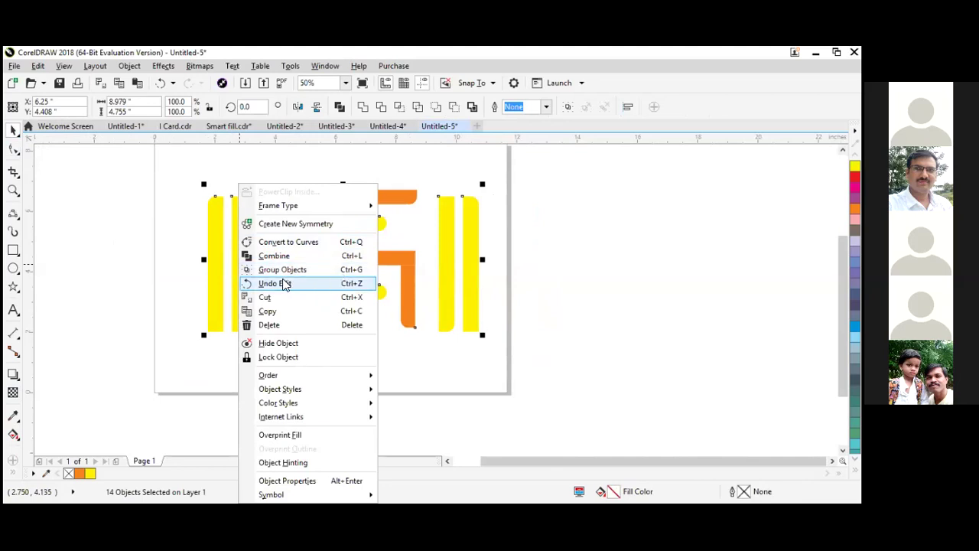
{"action": "left_click", "coordinate": [281, 272]}
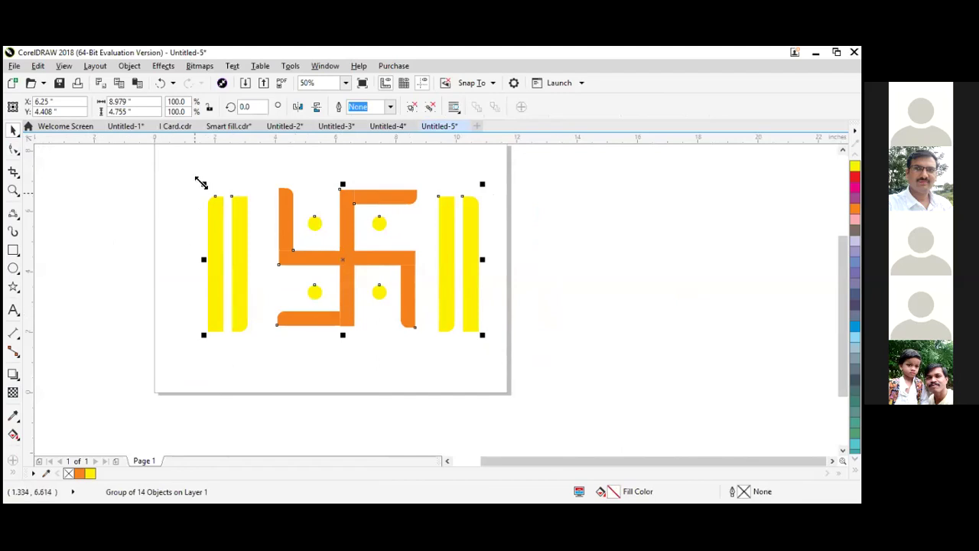
Scale the grouped design down to about 8.487 by 4.495 inches and center it on the page
{"action": "mouse_move", "coordinate": [202, 184]}
{"action": "left_mouse_down"}
{"action": "mouse_move", "coordinate": [216, 194]}
{"action": "mouse_move", "coordinate": [201, 195]}
{"action": "left_mouse_up"}
{"action": "scroll", "coordinate": [339, 277], "scroll_direction": "down", "scroll_amount": 2}
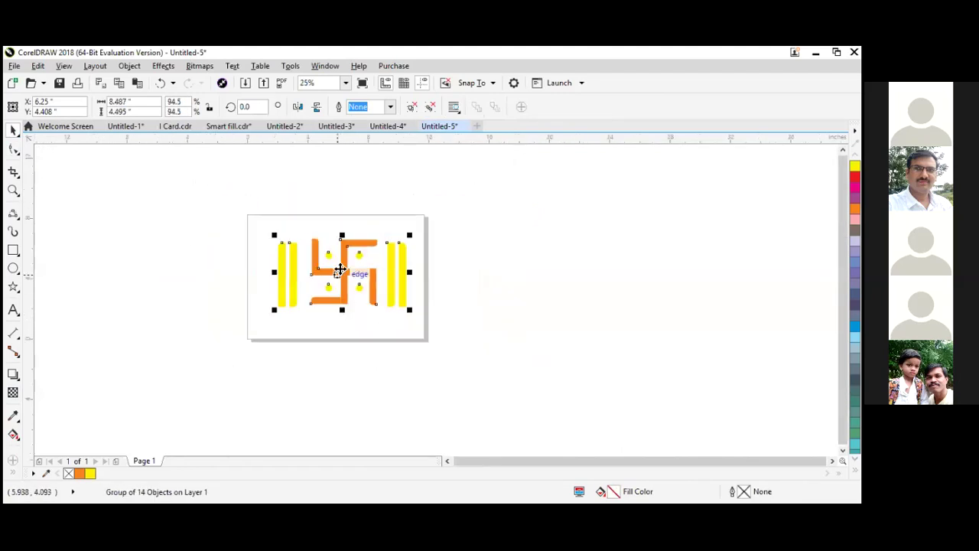
{"action": "scroll", "coordinate": [339, 273], "scroll_direction": "up", "scroll_amount": 2}
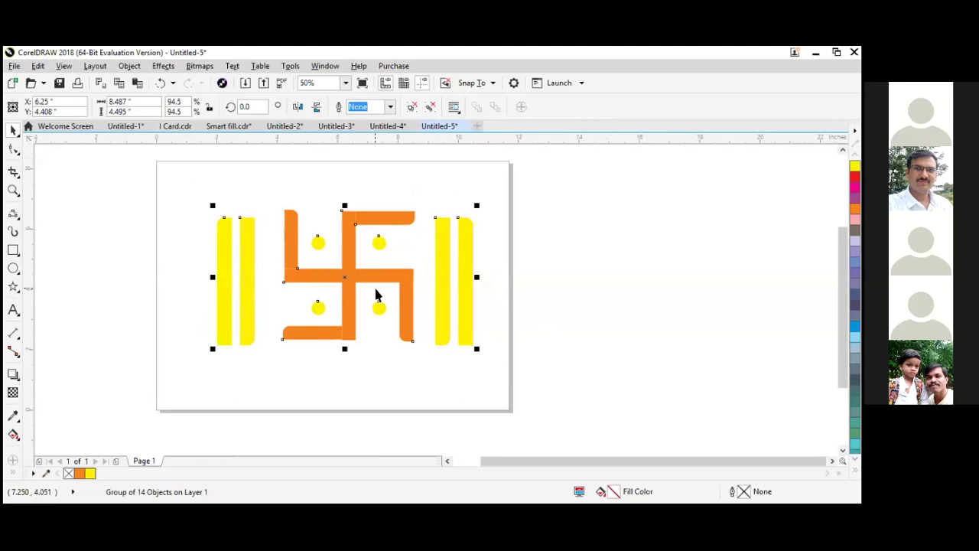
{"action": "left_click_drag", "start_coordinate": [376, 295], "coordinate": [375, 288]}
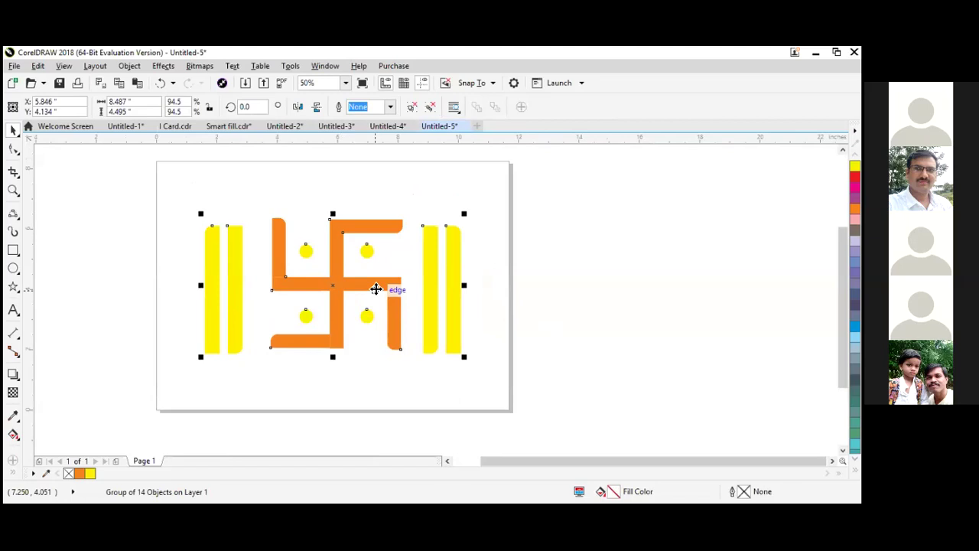
Select the grouped design and start an Export For Web with JPEG as the format
{"action": "left_click_drag", "start_coordinate": [106, 204], "coordinate": [461, 358]}
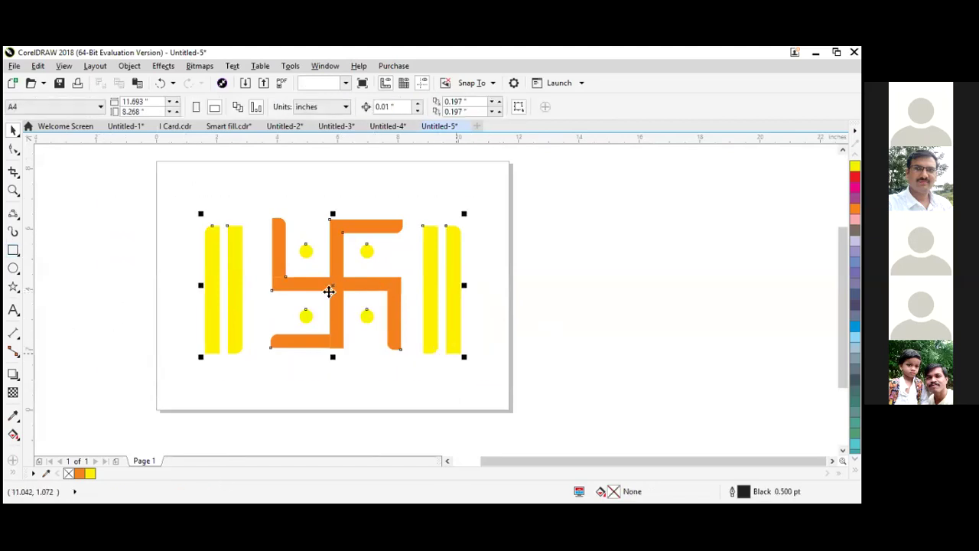
{"action": "left_click_drag", "start_coordinate": [139, 194], "coordinate": [491, 374]}
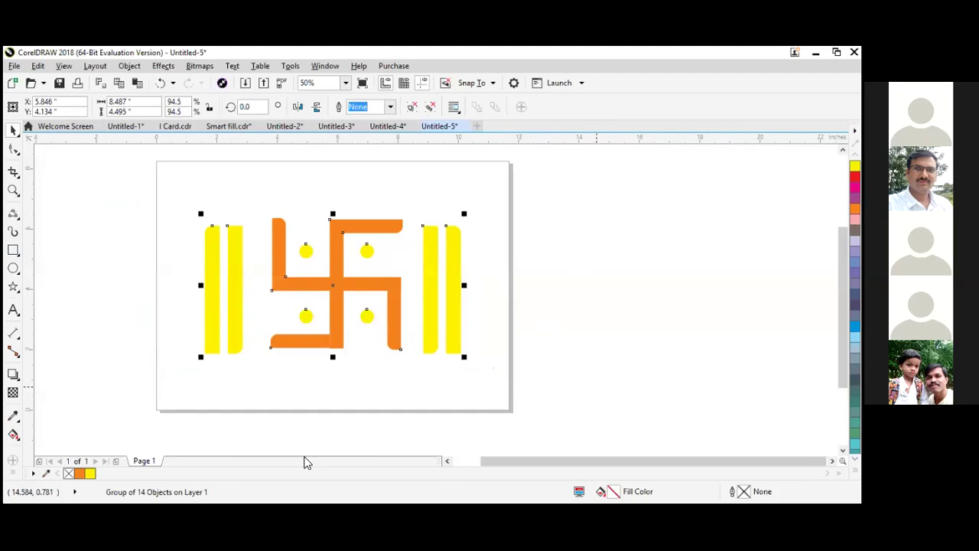
{"action": "left_click_drag", "start_coordinate": [111, 182], "coordinate": [493, 389]}
{"action": "left_click_drag", "start_coordinate": [109, 207], "coordinate": [526, 392]}
{"action": "left_click", "coordinate": [24, 62]}
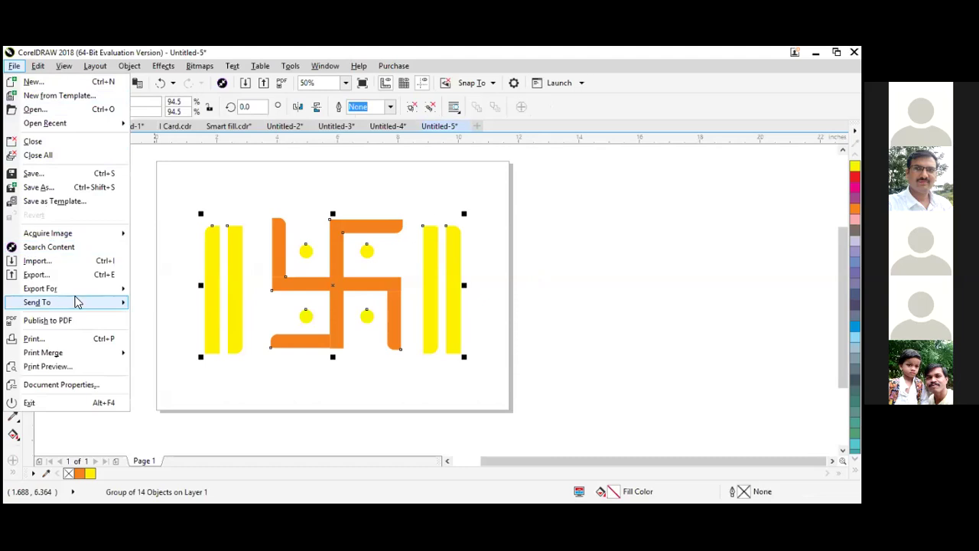
{"action": "mouse_move", "coordinate": [75, 296]}
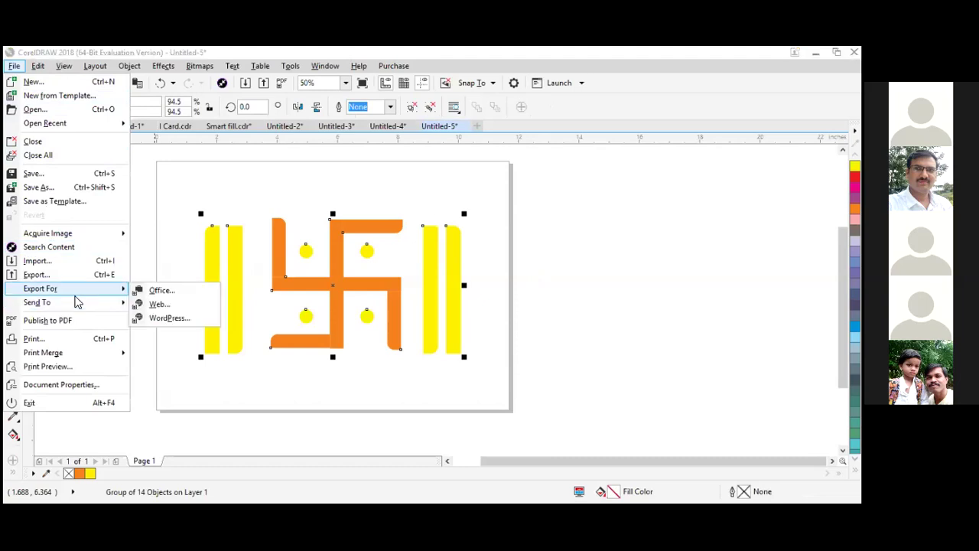
{"action": "left_click", "coordinate": [164, 309]}
{"action": "left_click", "coordinate": [412, 303]}
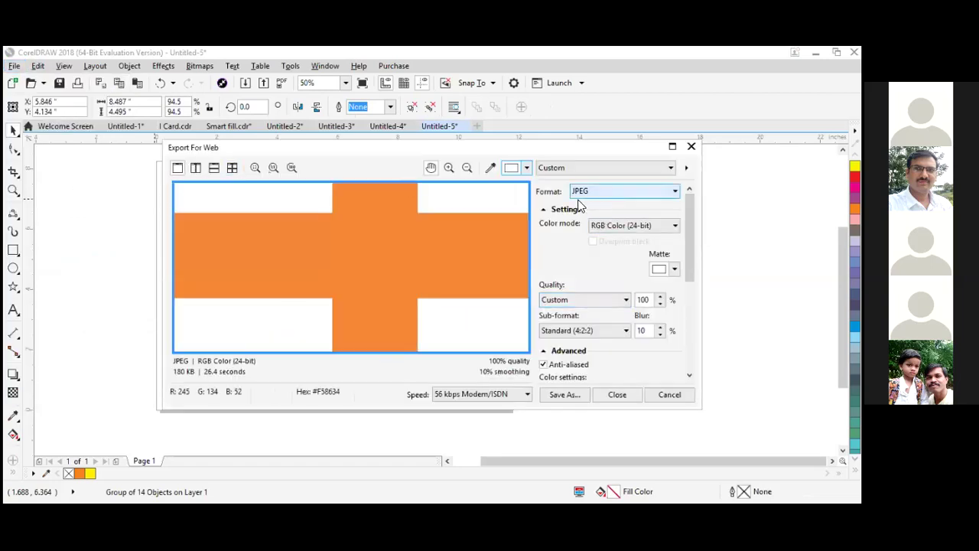
{"action": "left_click", "coordinate": [605, 193]}
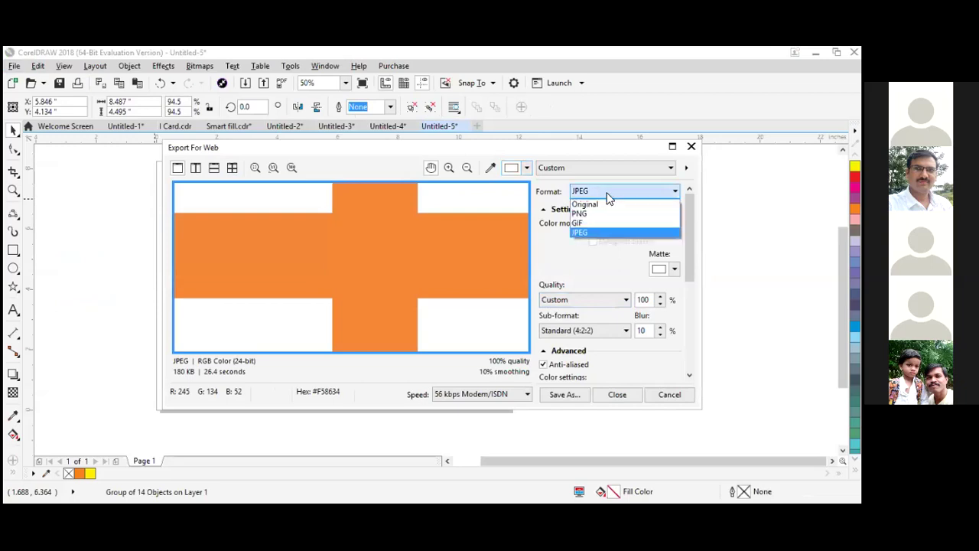
{"action": "left_click", "coordinate": [601, 232]}
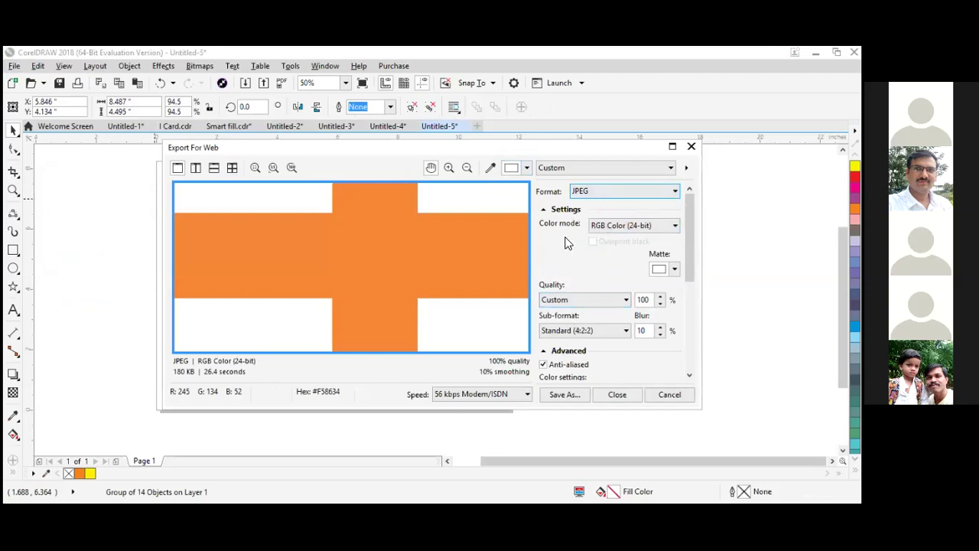
Try CMYK Color (32-bit) as the export color mode and set it back to RGB Color (24-bit)
{"action": "left_click", "coordinate": [629, 227]}
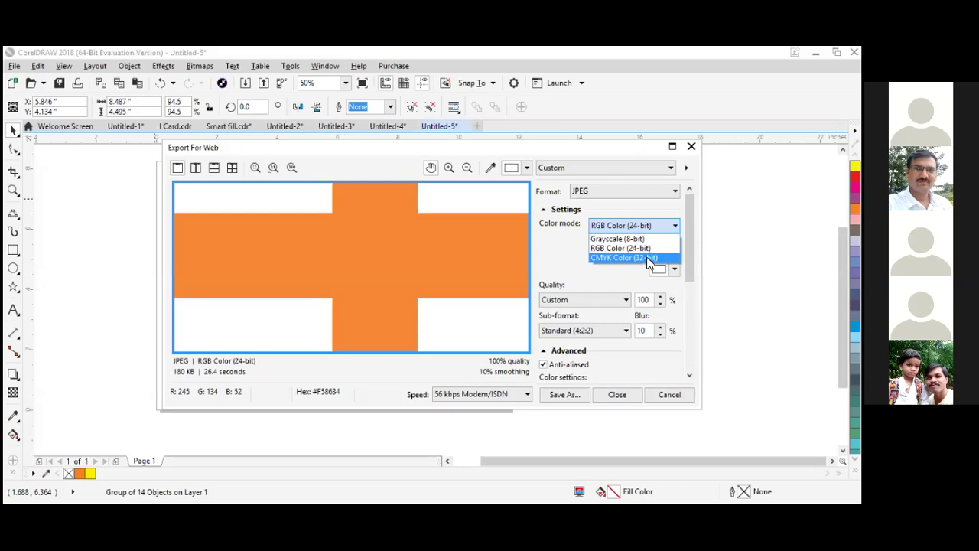
{"action": "left_click", "coordinate": [647, 258]}
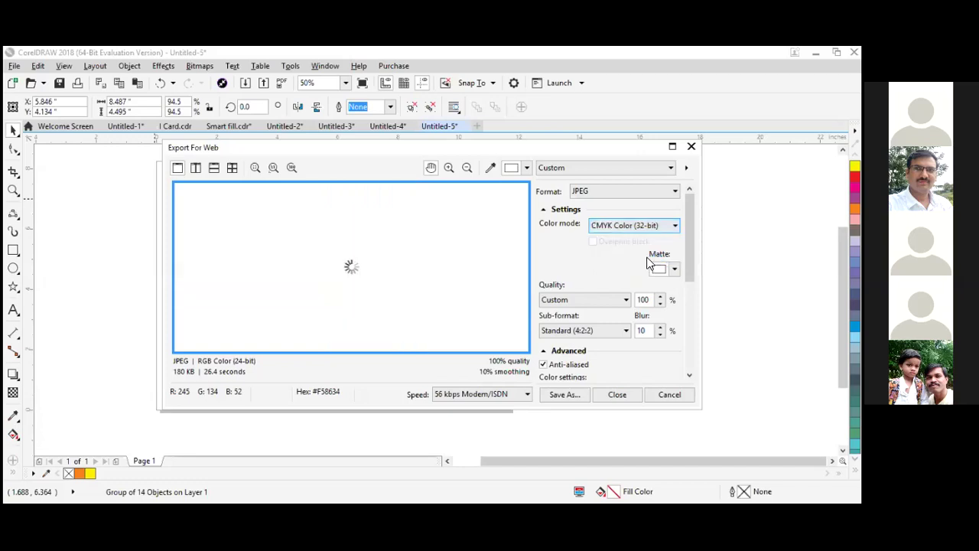
{"action": "left_click", "coordinate": [629, 228]}
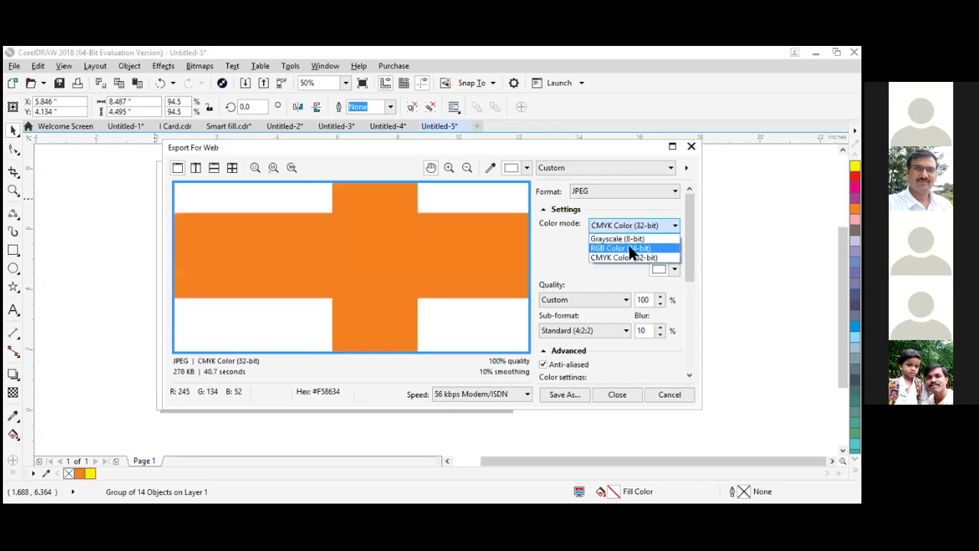
{"action": "left_click", "coordinate": [630, 248]}
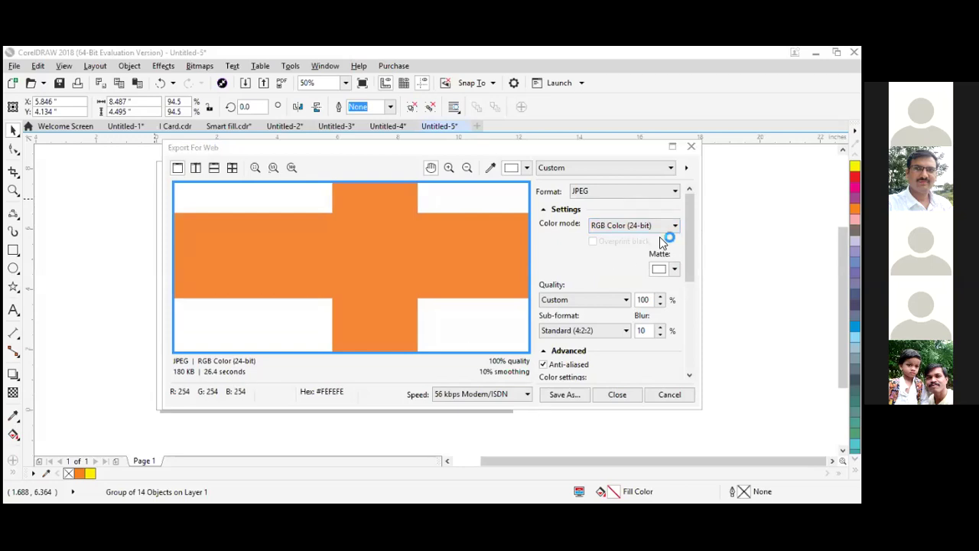
Proceed to saving the JPEG export and choose the Desktop as the location
{"action": "left_click", "coordinate": [570, 396]}
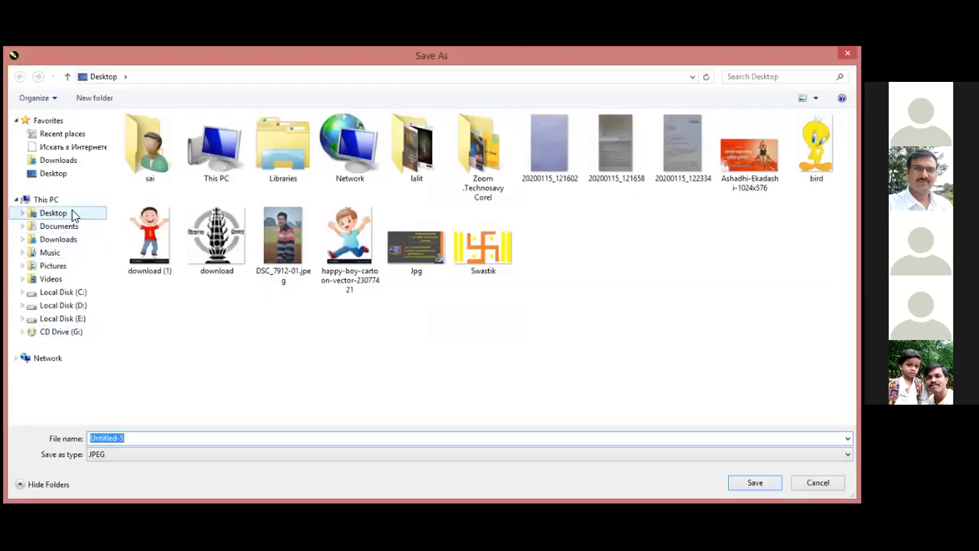
{"action": "left_click", "coordinate": [68, 212]}
{"action": "left_click", "coordinate": [206, 451]}
{"action": "left_click", "coordinate": [208, 439]}
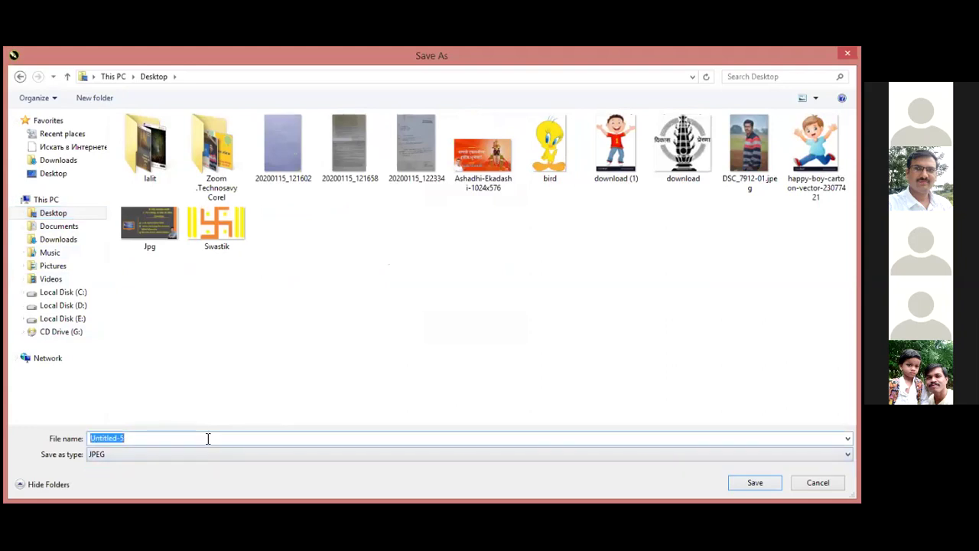
{"action": "type", "text": "Swaa"}
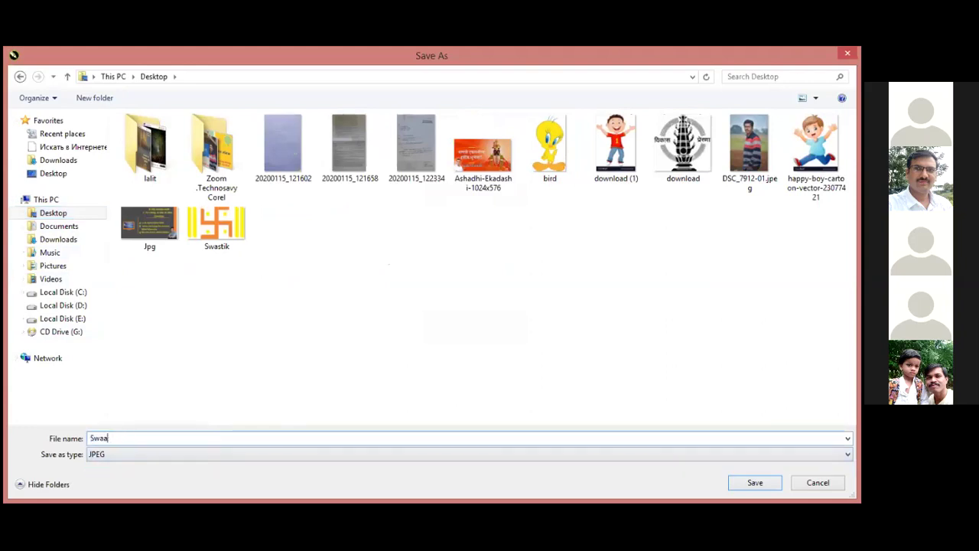
{"action": "key", "text": "BackSpace"}
{"action": "key", "text": "BackSpace"}
{"action": "key", "text": "BackSpace"}
{"action": "key", "text": "BackSpace"}
{"action": "left_click", "coordinate": [66, 306]}
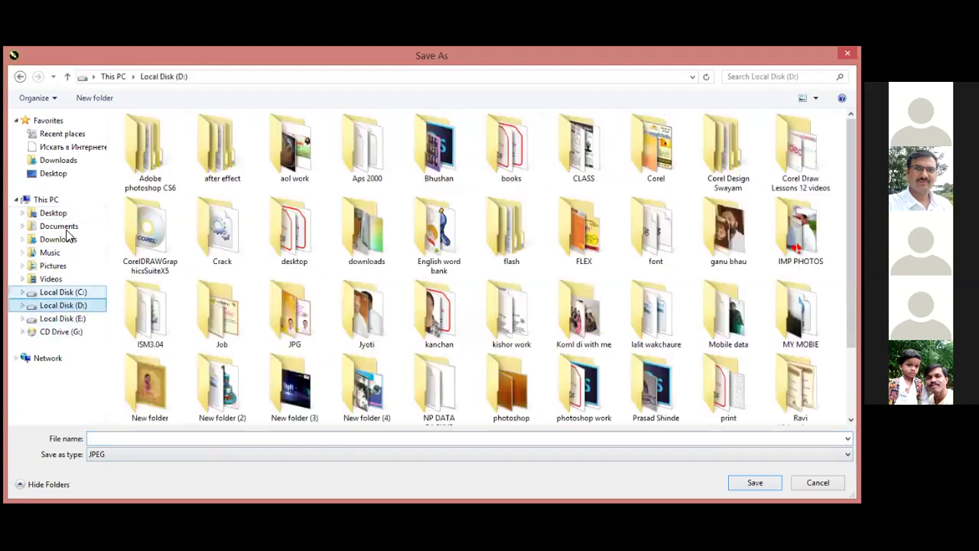
Save the JPEG as "Swastik 1" in the Zoom .Technosavy Corel folder on the Desktop
{"action": "left_click", "coordinate": [92, 212]}
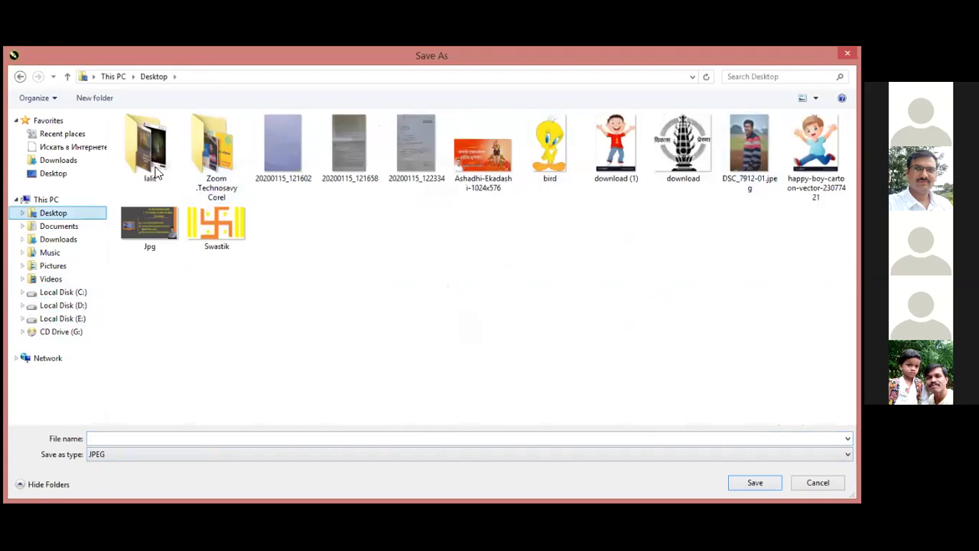
{"action": "left_click", "coordinate": [216, 156]}
{"action": "key", "text": "Return"}
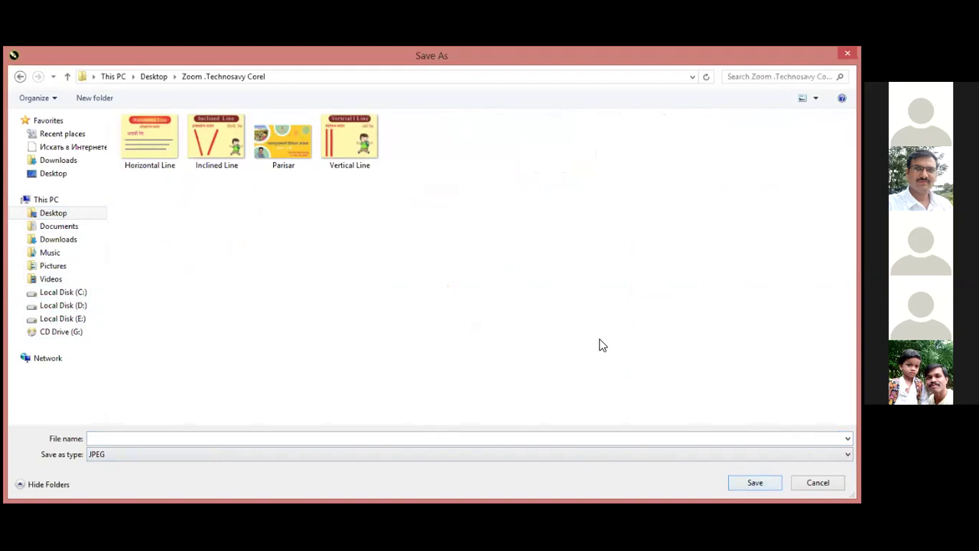
{"action": "left_click", "coordinate": [260, 439]}
{"action": "type", "text": "Swastik 1"}
{"action": "key", "text": "Return"}
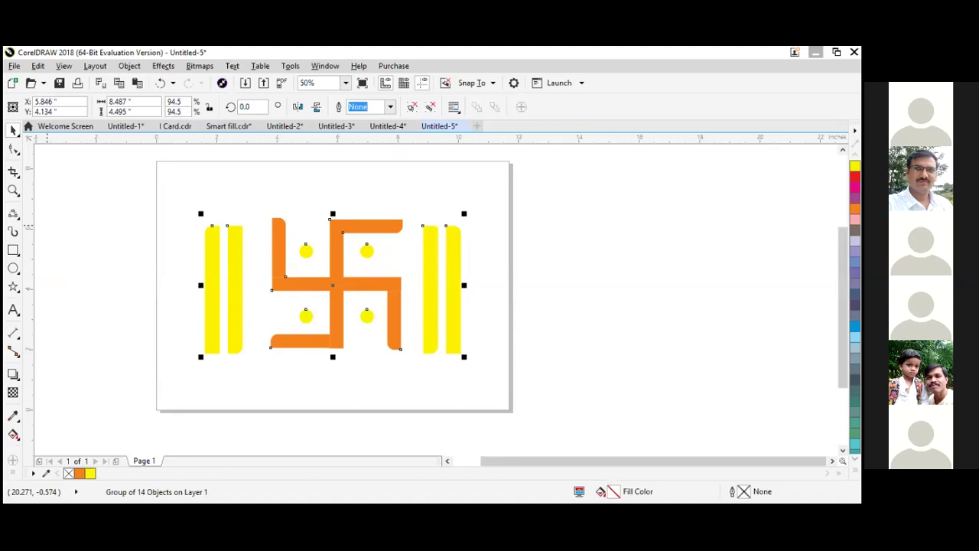
Switch to the Zoom .Technosavy Corel folder in File Explorer and select the exported Swastik 1 image
{"action": "key", "text": "alt+Tab"}
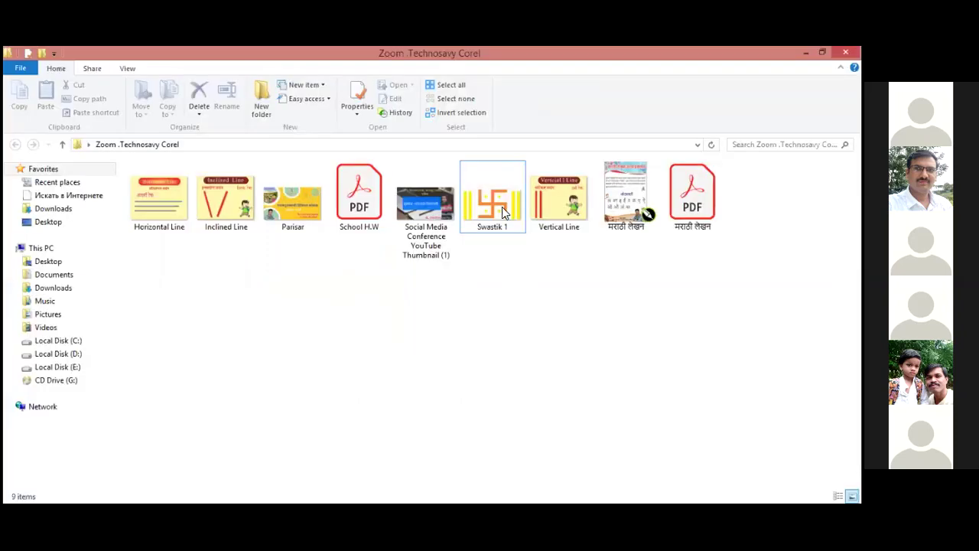
{"action": "left_click", "coordinate": [502, 206]}
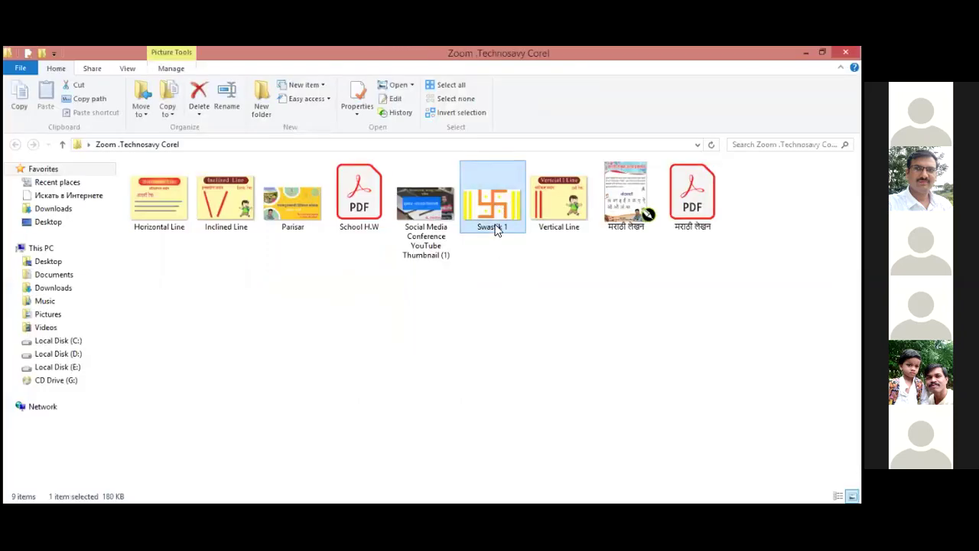
Open the exported Swastik 1 image to check it
{"action": "double_click", "coordinate": [496, 216]}
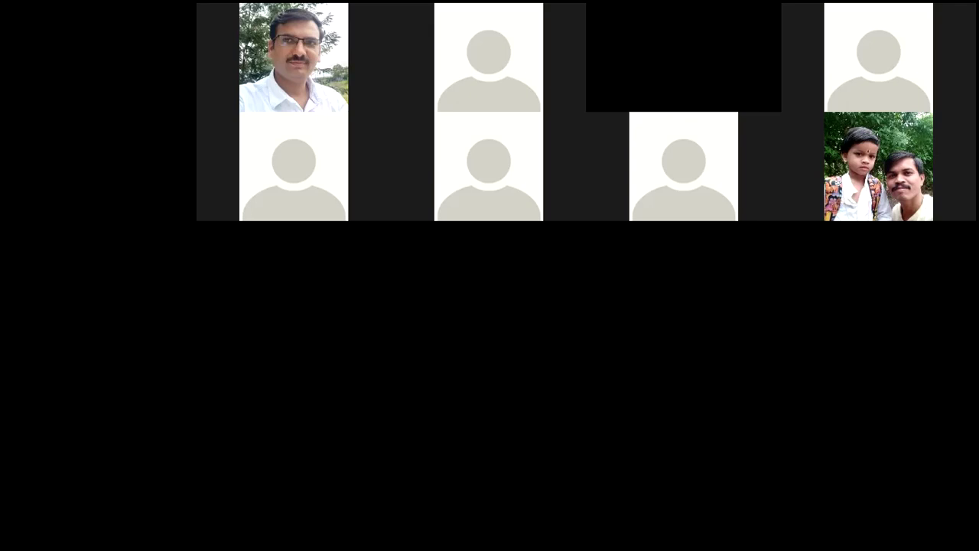
Group the whole swastik artwork in Untitled-5 and move it off the page to its right, centered at about X 20.1, Y 4.7 inches
{"action": "left_click_drag", "start_coordinate": [90, 181], "coordinate": [547, 388]}
{"action": "key", "text": "ctrl+g"}
{"action": "left_click_drag", "start_coordinate": [315, 289], "coordinate": [679, 285]}
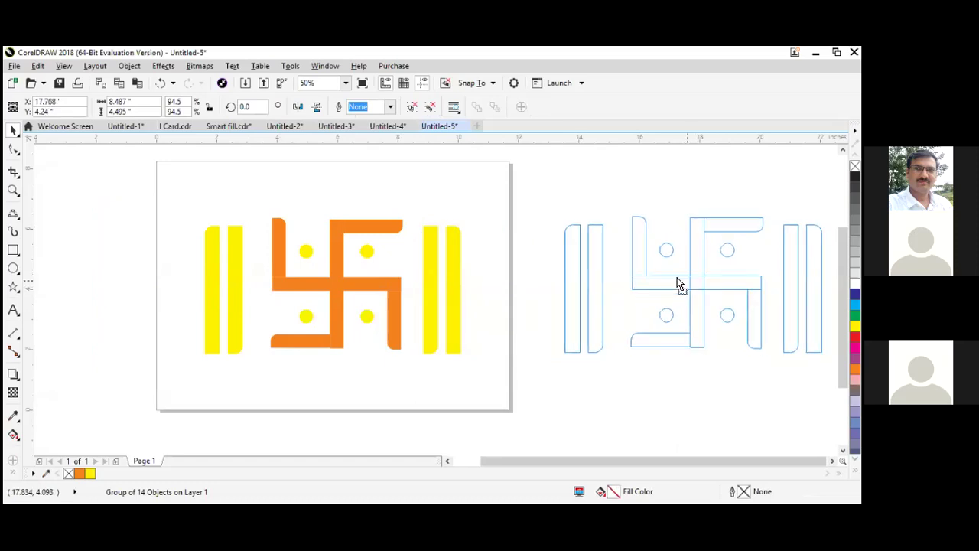
{"action": "mouse_move", "coordinate": [679, 285]}
{"action": "left_mouse_down"}
{"action": "mouse_move", "coordinate": [607, 283]}
{"action": "mouse_move", "coordinate": [632, 283]}
{"action": "left_mouse_up"}
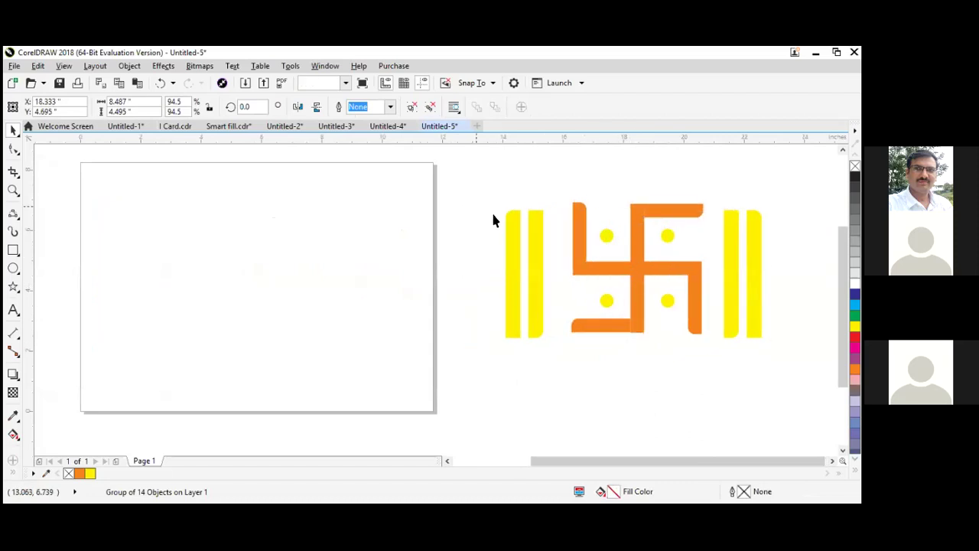
{"action": "scroll", "coordinate": [491, 211], "scroll_direction": "down", "scroll_amount": 1}
{"action": "left_click_drag", "start_coordinate": [487, 185], "coordinate": [649, 296]}
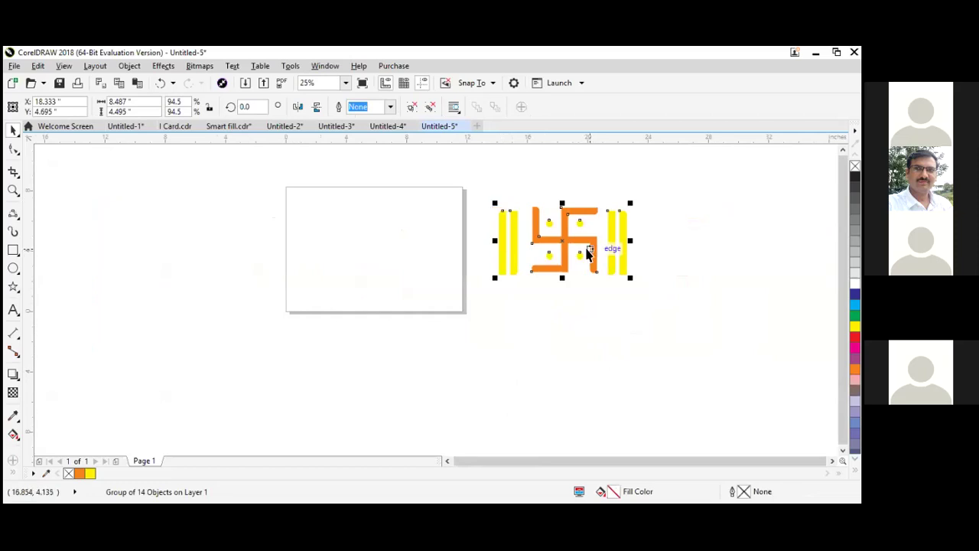
{"action": "left_click_drag", "start_coordinate": [589, 234], "coordinate": [652, 238]}
{"action": "left_click_drag", "start_coordinate": [683, 180], "coordinate": [489, 310]}
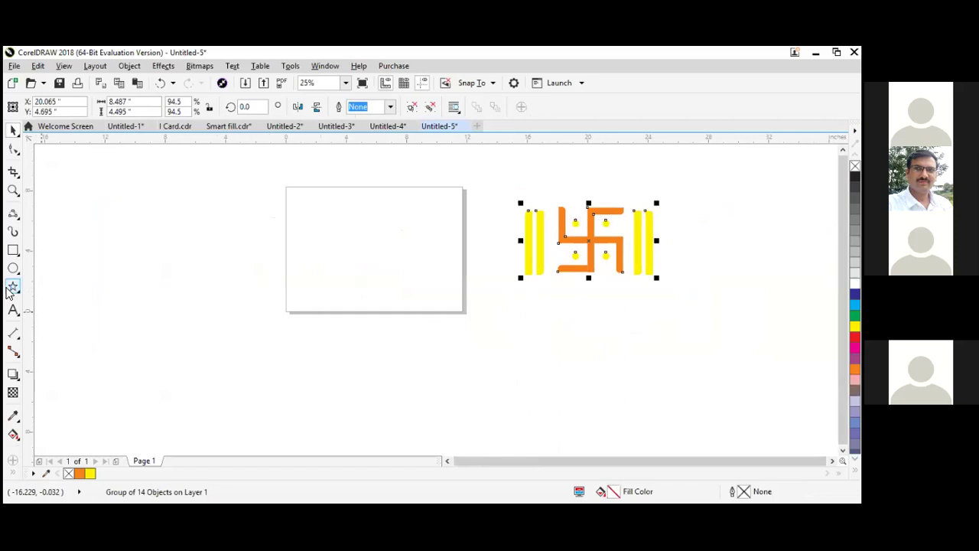
Look through the drawings in Untitled-4 and Untitled-3, and bring up the colored petal image in Untitled-2
{"action": "left_click", "coordinate": [308, 255]}
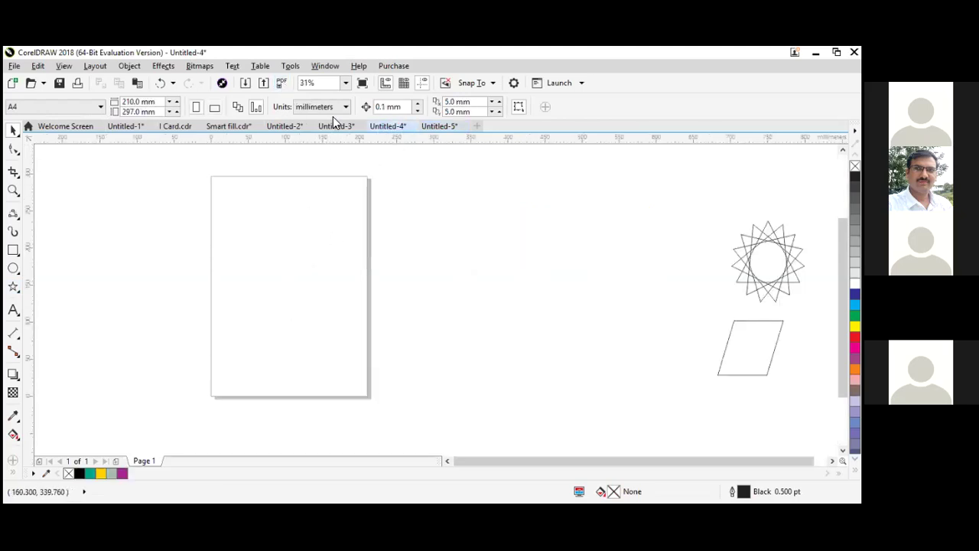
{"action": "left_click", "coordinate": [329, 127]}
{"action": "scroll", "coordinate": [319, 230], "scroll_direction": "up", "scroll_amount": 1}
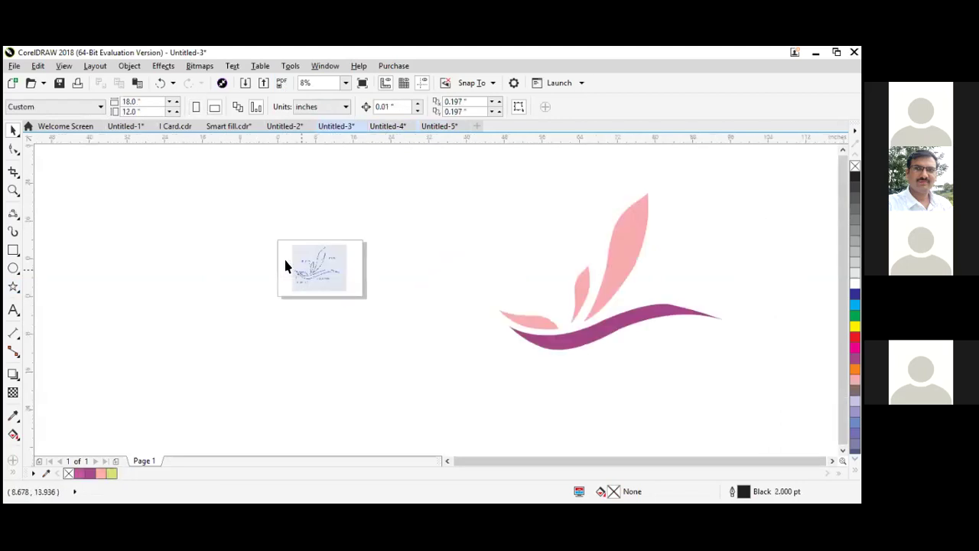
{"action": "left_click", "coordinate": [293, 128]}
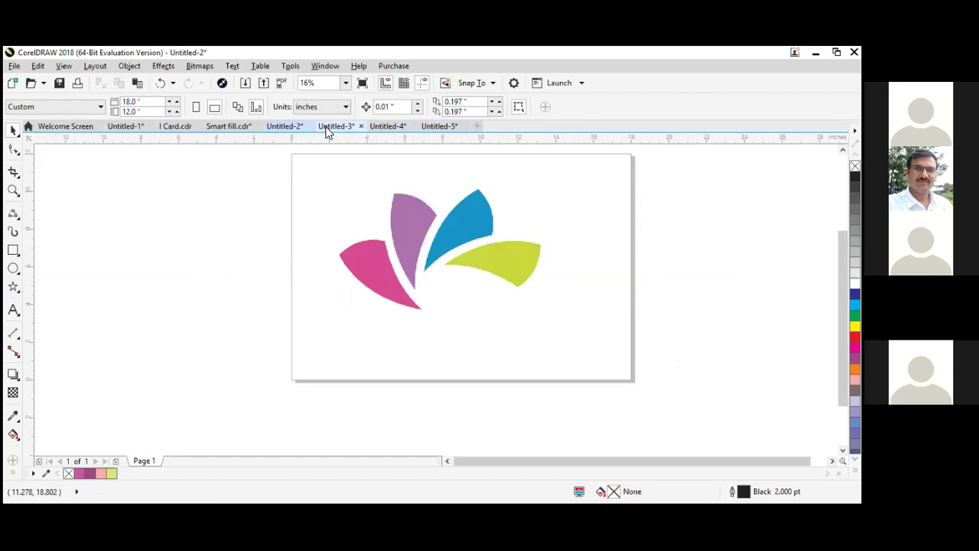
{"action": "left_click", "coordinate": [274, 130]}
{"action": "scroll", "coordinate": [454, 211], "scroll_direction": "up", "scroll_amount": 2}
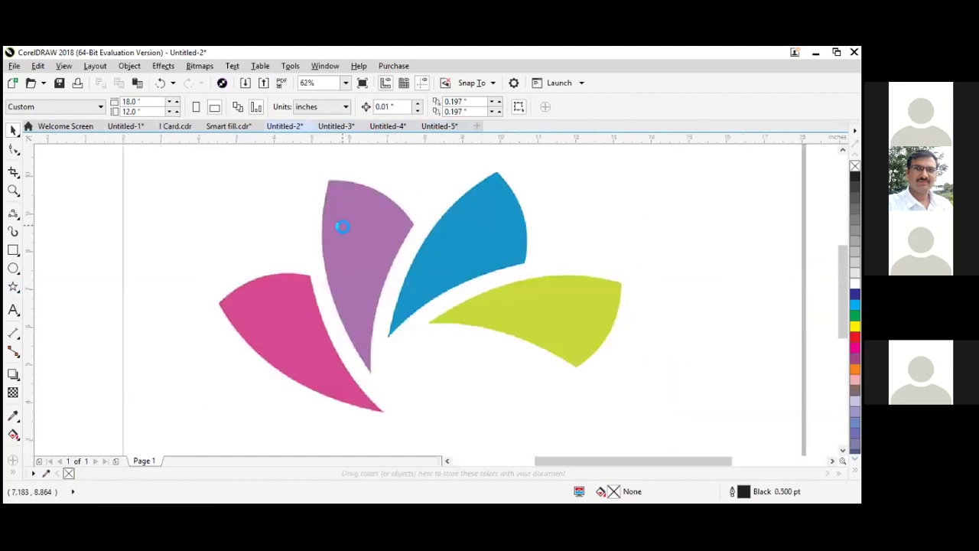
{"action": "scroll", "coordinate": [339, 222], "scroll_direction": "down", "scroll_amount": 2}
Select the petal bitmap and move it slightly to about X 8.85, Y 6.8 inches
{"action": "left_click_drag", "start_coordinate": [225, 176], "coordinate": [556, 356]}
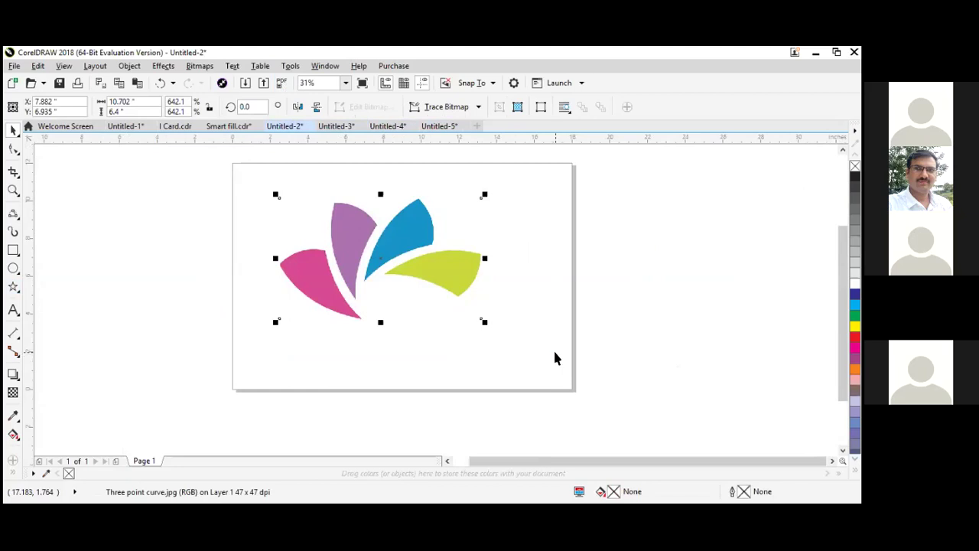
{"action": "left_click", "coordinate": [230, 233]}
{"action": "left_click_drag", "start_coordinate": [188, 178], "coordinate": [561, 345]}
{"action": "left_click_drag", "start_coordinate": [372, 252], "coordinate": [398, 261]}
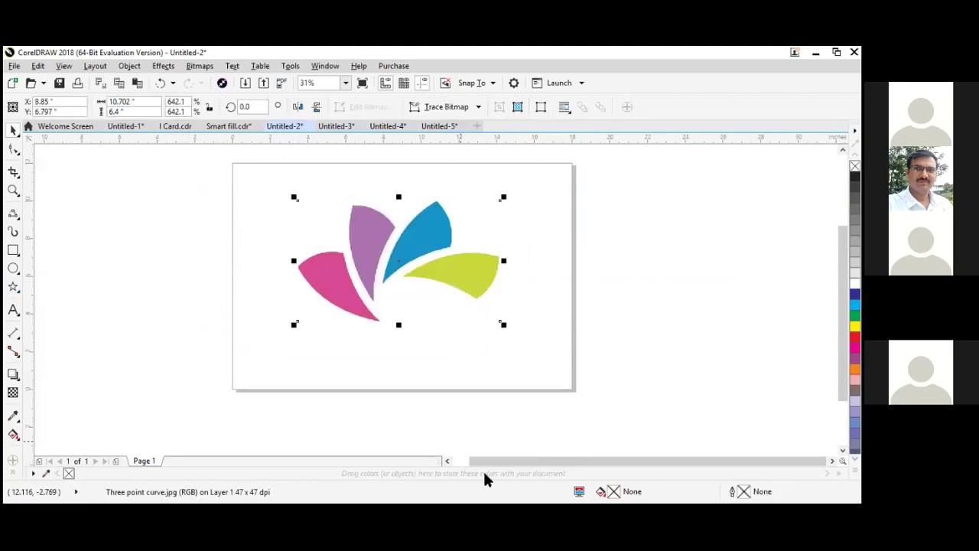
{"action": "left_click", "coordinate": [651, 438]}
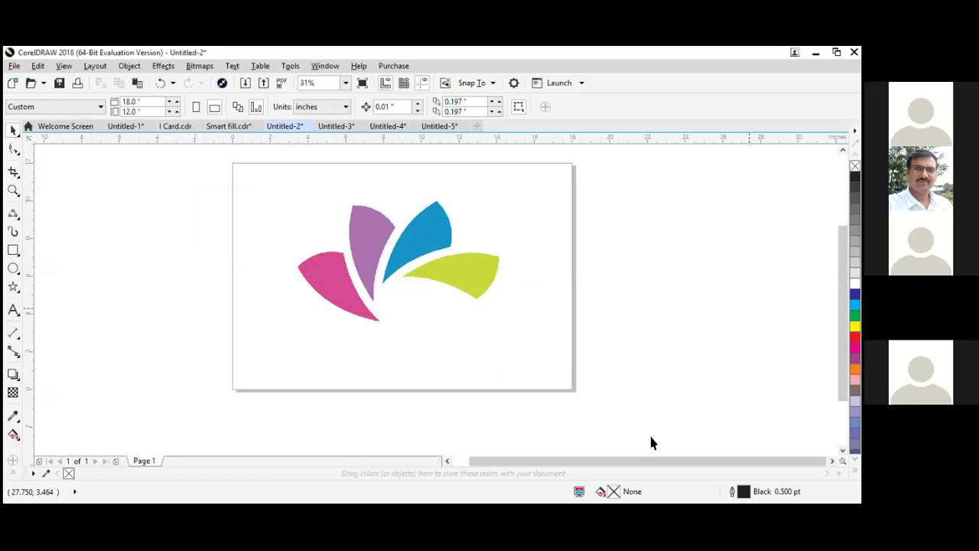
Select the petal bitmap, open its Object Properties, and clear the selection
{"action": "left_click", "coordinate": [442, 284]}
{"action": "left_click", "coordinate": [127, 66]}
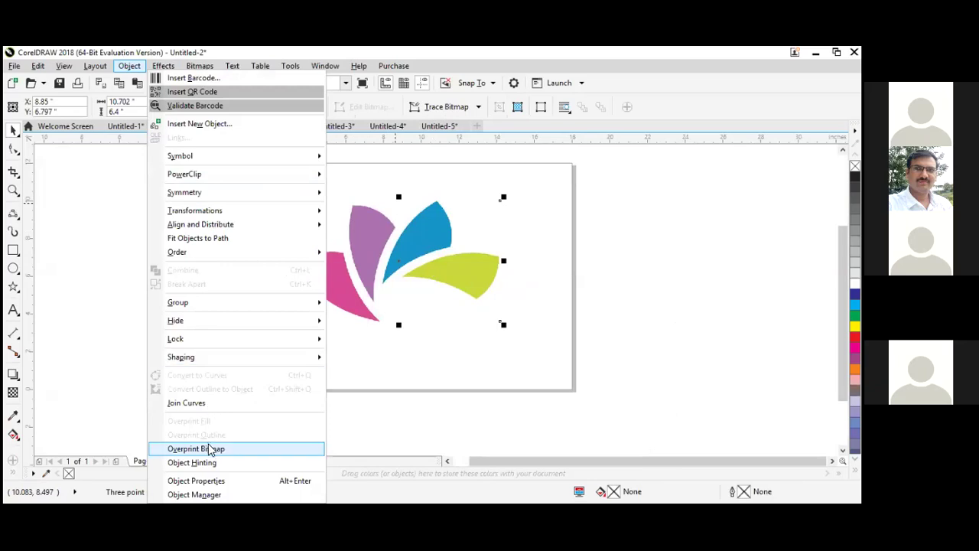
{"action": "left_click", "coordinate": [242, 481]}
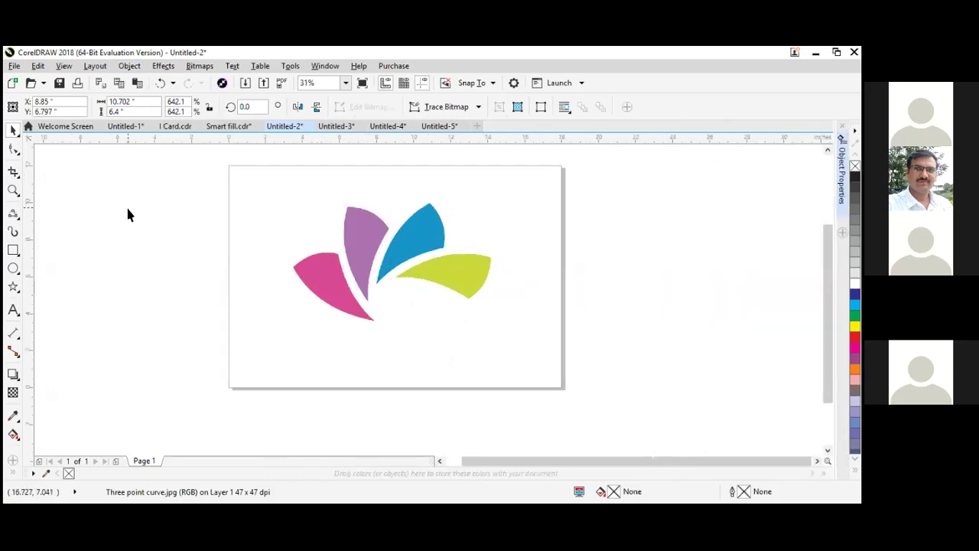
{"action": "left_click", "coordinate": [629, 332]}
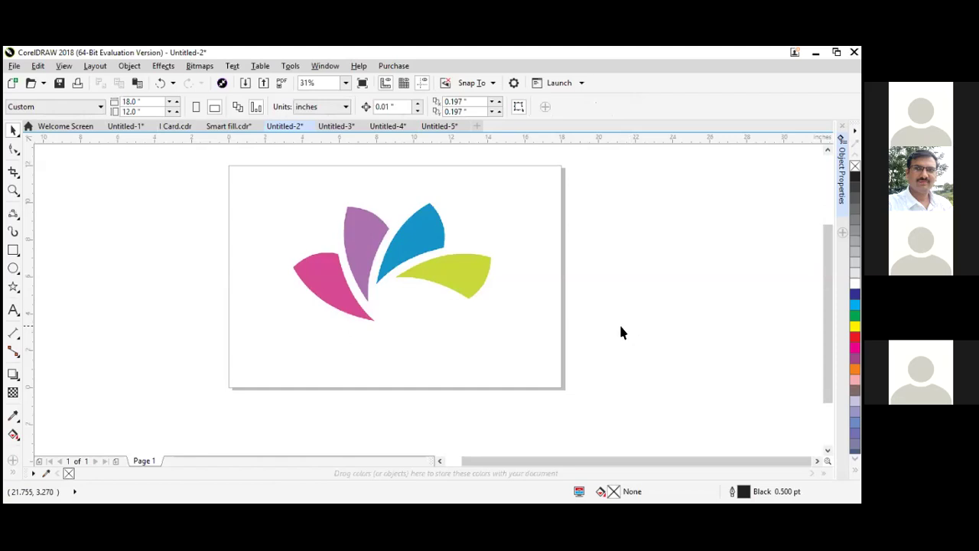
Nudge the petal bitmap to about X 8.84, Y 6.91 inches and enlarge it about its center to about 16.2 by 9.7 inches
{"action": "left_click_drag", "start_coordinate": [174, 181], "coordinate": [564, 348]}
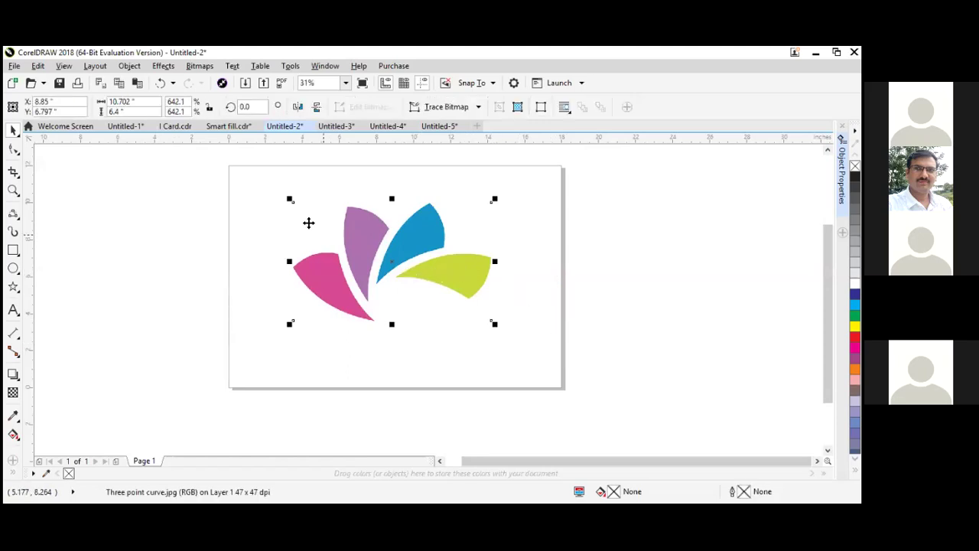
{"action": "scroll", "coordinate": [308, 222], "scroll_direction": "up", "scroll_amount": 1}
{"action": "scroll", "coordinate": [308, 223], "scroll_direction": "down", "scroll_amount": 1}
{"action": "mouse_move", "coordinate": [390, 266]}
{"action": "left_mouse_down"}
{"action": "mouse_move", "coordinate": [376, 268]}
{"action": "mouse_move", "coordinate": [394, 260]}
{"action": "left_mouse_up"}
{"action": "scroll", "coordinate": [376, 263], "scroll_direction": "up", "scroll_amount": 1}
{"action": "scroll", "coordinate": [376, 264], "scroll_direction": "down", "scroll_amount": 1}
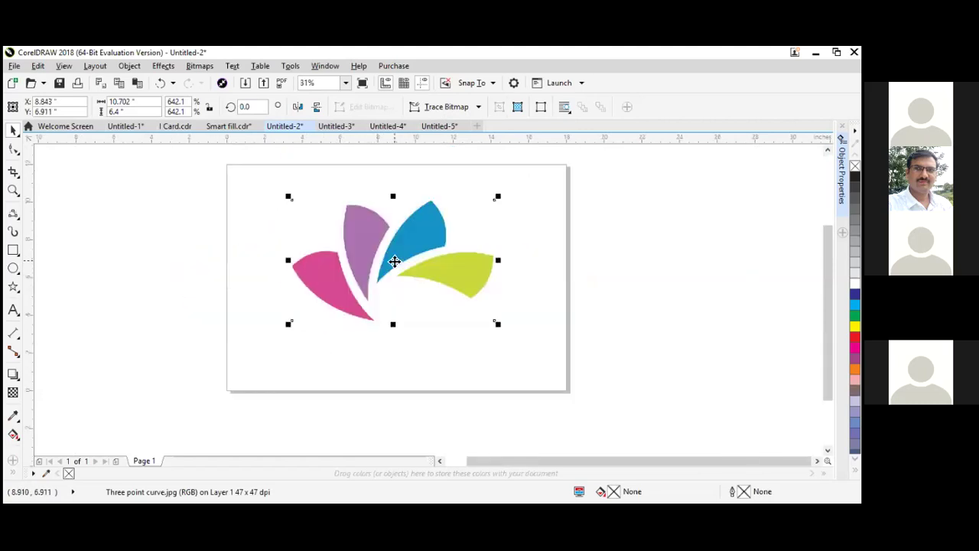
{"action": "left_click_drag", "start_coordinate": [290, 194], "coordinate": [242, 170]}
Examine the pixels along the purple petal's edges in the enlarged bitmap up close
{"action": "scroll", "coordinate": [341, 249], "scroll_direction": "up", "scroll_amount": 5}
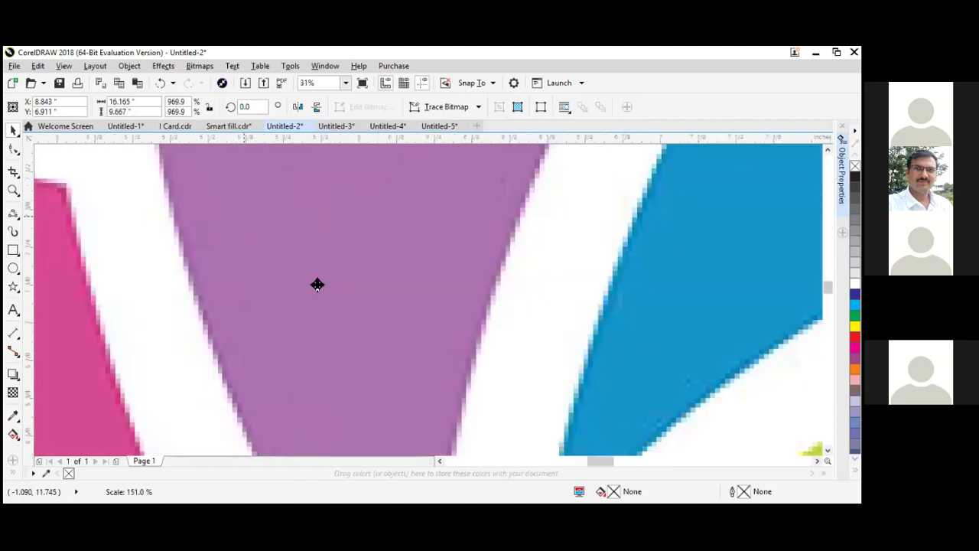
{"action": "scroll", "coordinate": [301, 274], "scroll_direction": "up", "scroll_amount": 2}
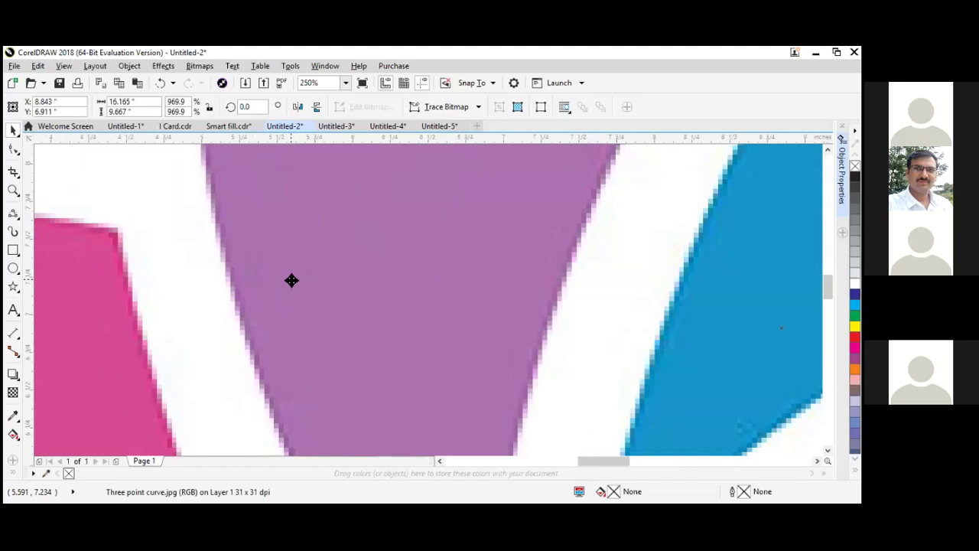
{"action": "scroll", "coordinate": [214, 243], "scroll_direction": "up", "scroll_amount": 1}
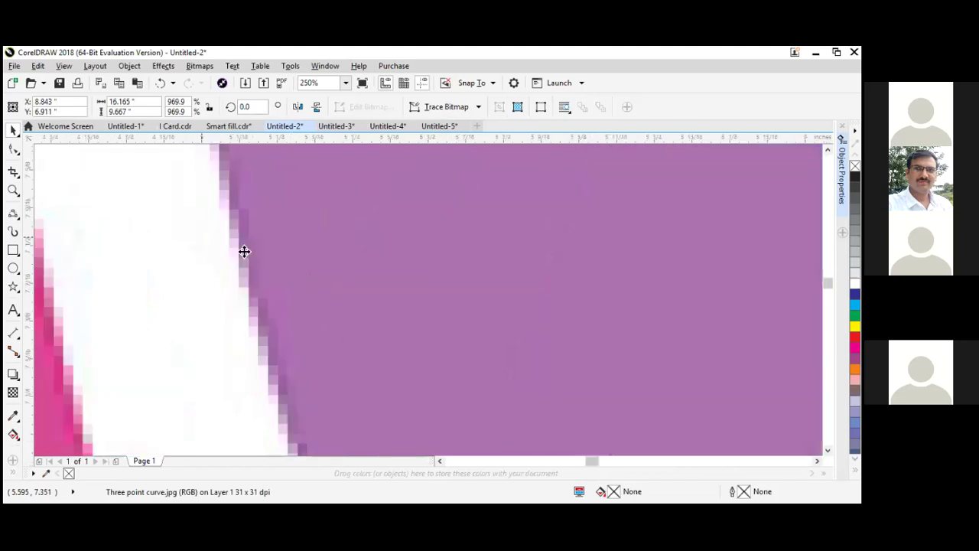
{"action": "scroll", "coordinate": [245, 253], "scroll_direction": "down", "scroll_amount": 1}
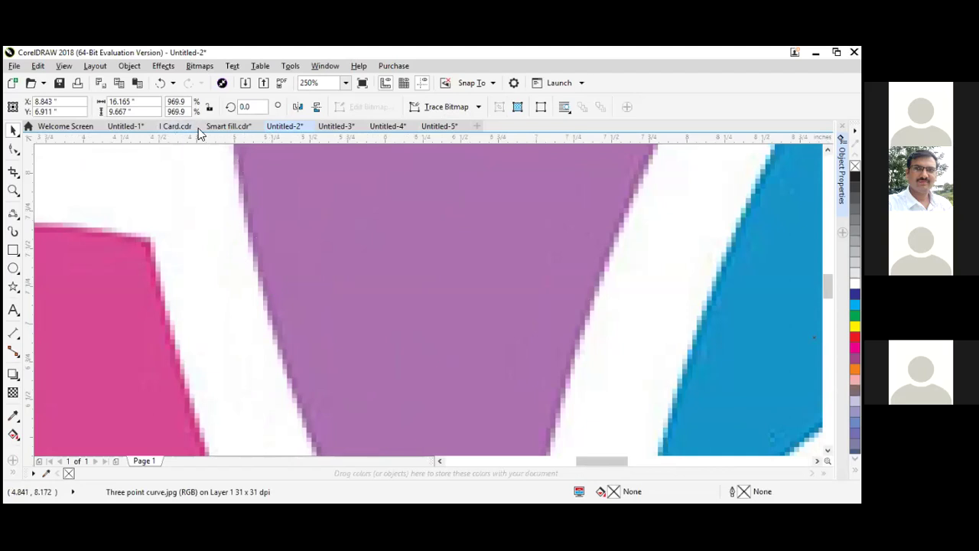
Compare the drawings in Smart fill.cdr and Untitled-3 with the petal bitmap, ending with the whole bitmap in Untitled-2
{"action": "left_click", "coordinate": [227, 127]}
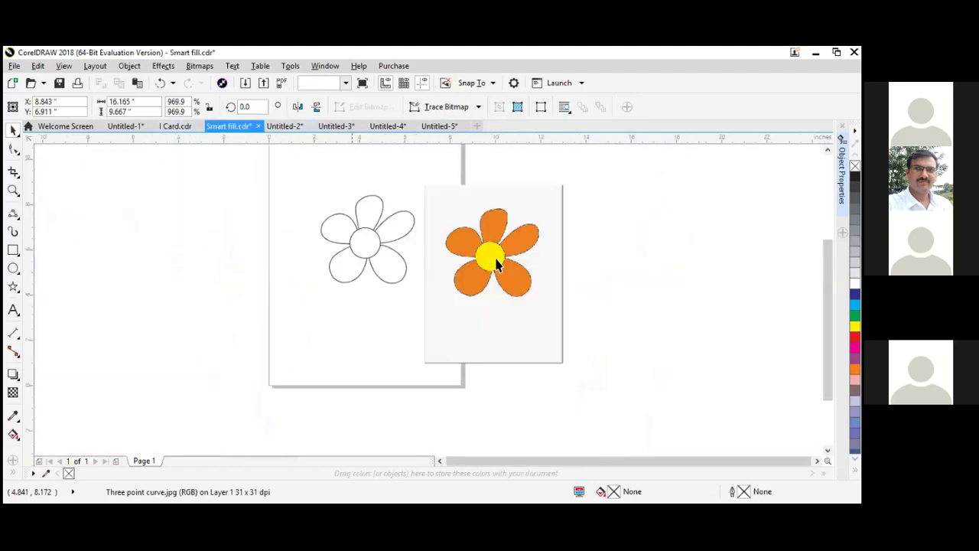
{"action": "left_click", "coordinate": [273, 127]}
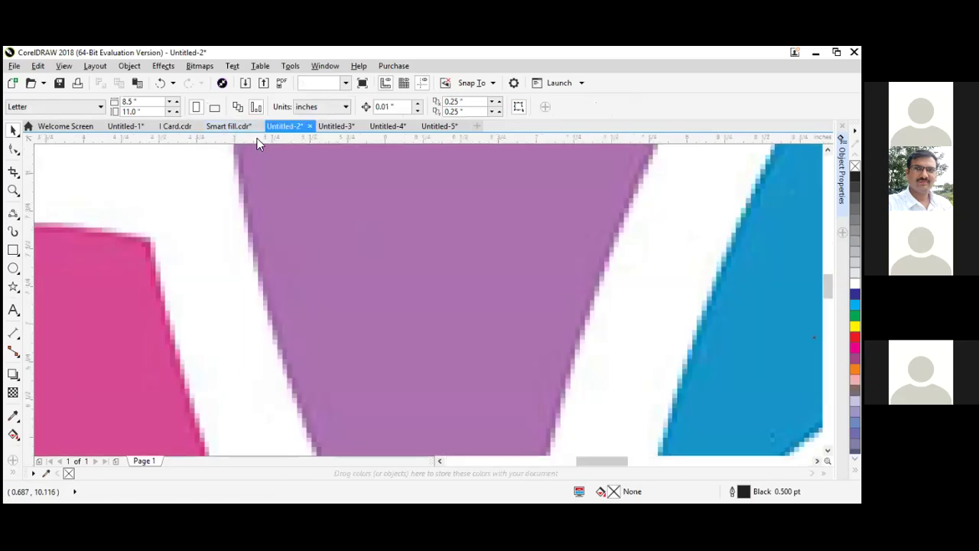
{"action": "left_click", "coordinate": [320, 127]}
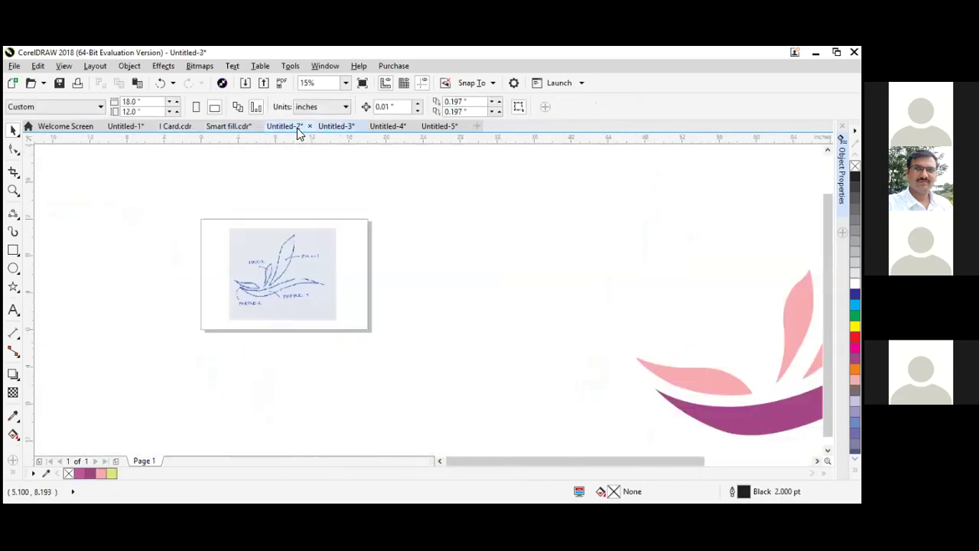
{"action": "left_click", "coordinate": [285, 127]}
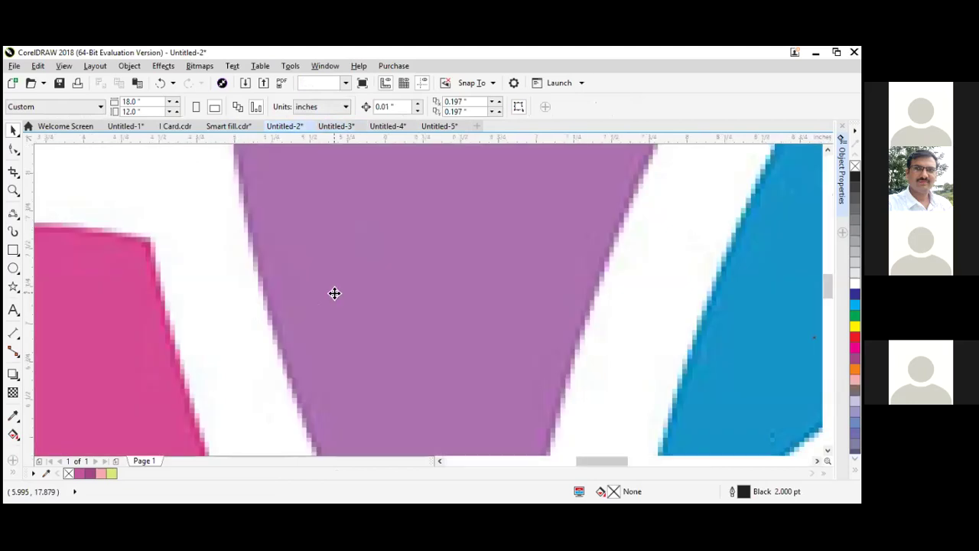
{"action": "scroll", "coordinate": [335, 291], "scroll_direction": "down", "scroll_amount": 5}
{"action": "scroll", "coordinate": [334, 291], "scroll_direction": "up", "scroll_amount": 2}
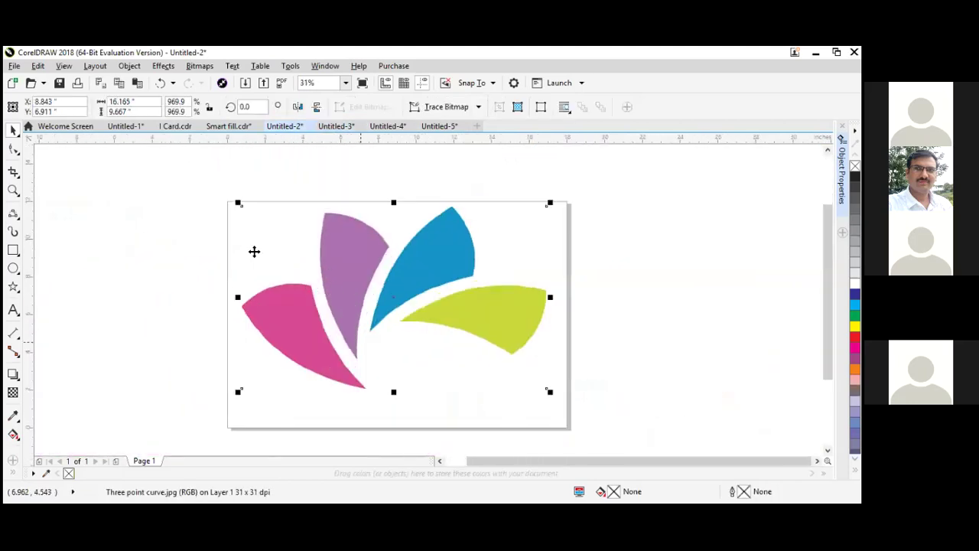
{"action": "left_click_drag", "start_coordinate": [161, 166], "coordinate": [665, 409]}
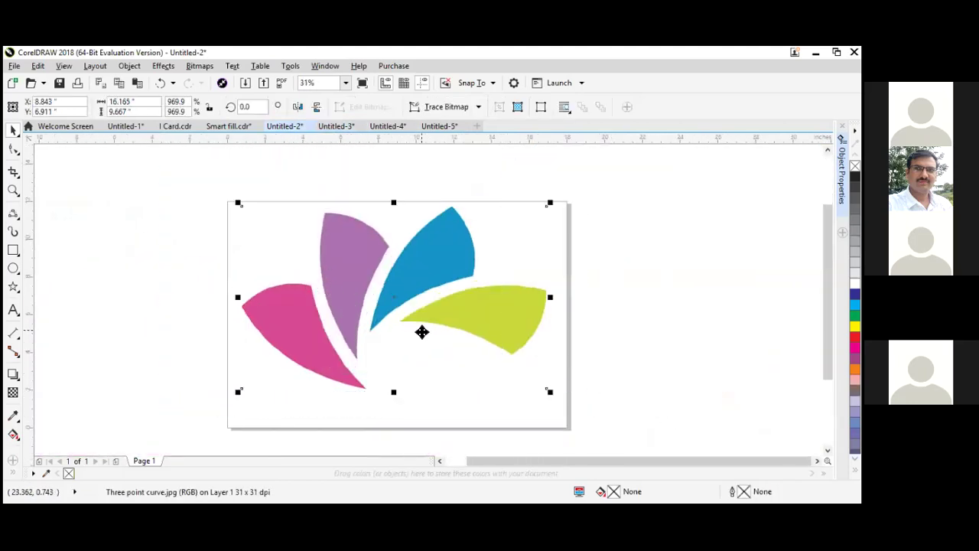
{"action": "left_click", "coordinate": [216, 214]}
{"action": "left_click_drag", "start_coordinate": [618, 427], "coordinate": [612, 428]}
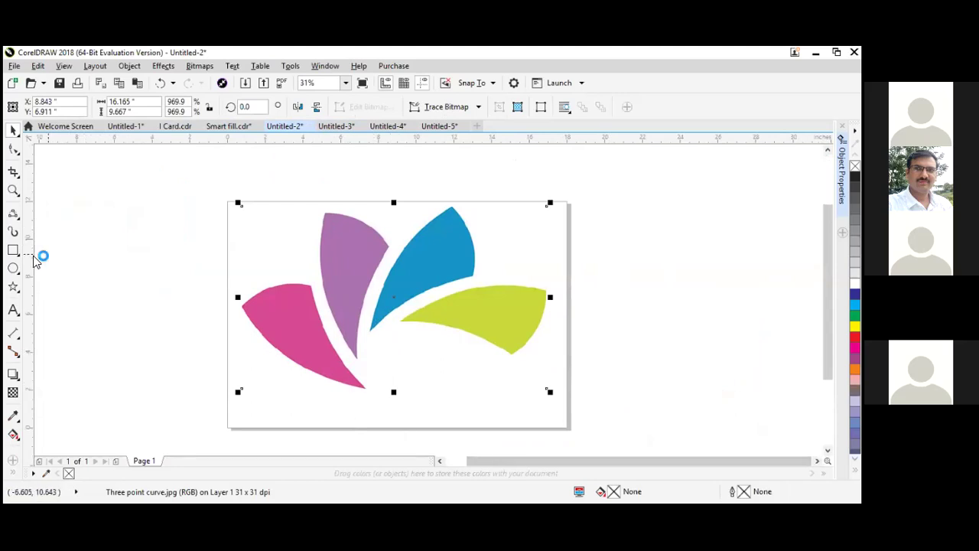
Sketch practice curves with the Freehand tool, one left of the page and several loops and arches to the right of the page
{"action": "left_click", "coordinate": [15, 215]}
{"action": "left_click", "coordinate": [20, 220]}
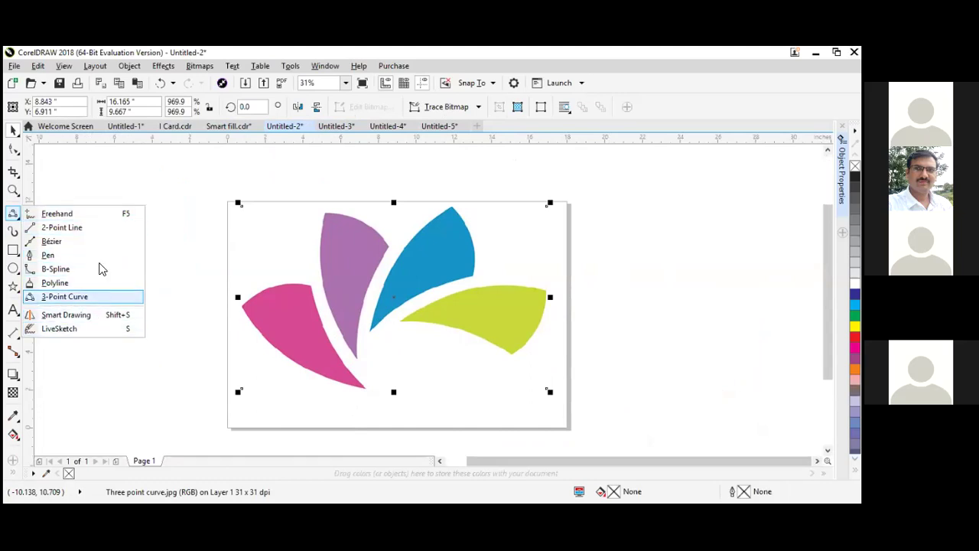
{"action": "left_click", "coordinate": [104, 218]}
{"action": "mouse_move", "coordinate": [114, 272]}
{"action": "left_mouse_down"}
{"action": "mouse_move", "coordinate": [186, 267]}
{"action": "mouse_move", "coordinate": [97, 370]}
{"action": "left_mouse_up"}
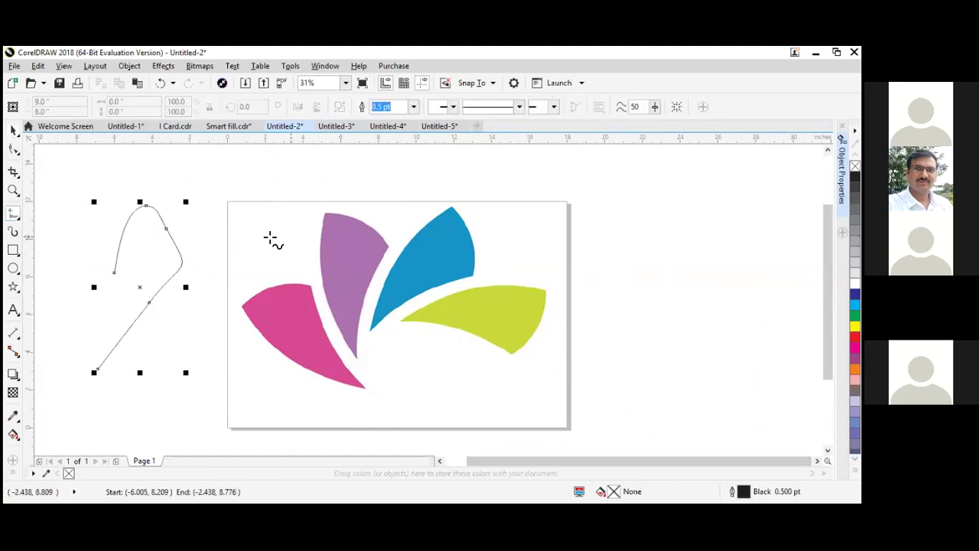
{"action": "mouse_move", "coordinate": [666, 291]}
{"action": "left_mouse_down"}
{"action": "mouse_move", "coordinate": [626, 193]}
{"action": "mouse_move", "coordinate": [719, 257]}
{"action": "left_mouse_up"}
{"action": "mouse_move", "coordinate": [650, 330]}
{"action": "left_mouse_down"}
{"action": "mouse_move", "coordinate": [696, 416]}
{"action": "mouse_move", "coordinate": [721, 396]}
{"action": "left_mouse_up"}
{"action": "mouse_move", "coordinate": [721, 257]}
{"action": "left_mouse_down"}
{"action": "mouse_move", "coordinate": [723, 330]}
{"action": "mouse_move", "coordinate": [771, 371]}
{"action": "left_mouse_up"}
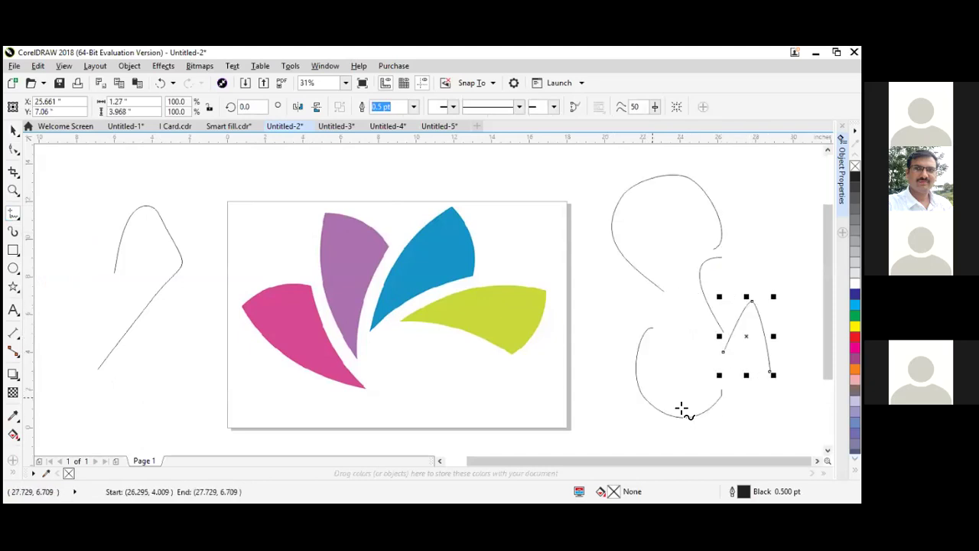
{"action": "left_click_drag", "start_coordinate": [702, 329], "coordinate": [605, 199]}
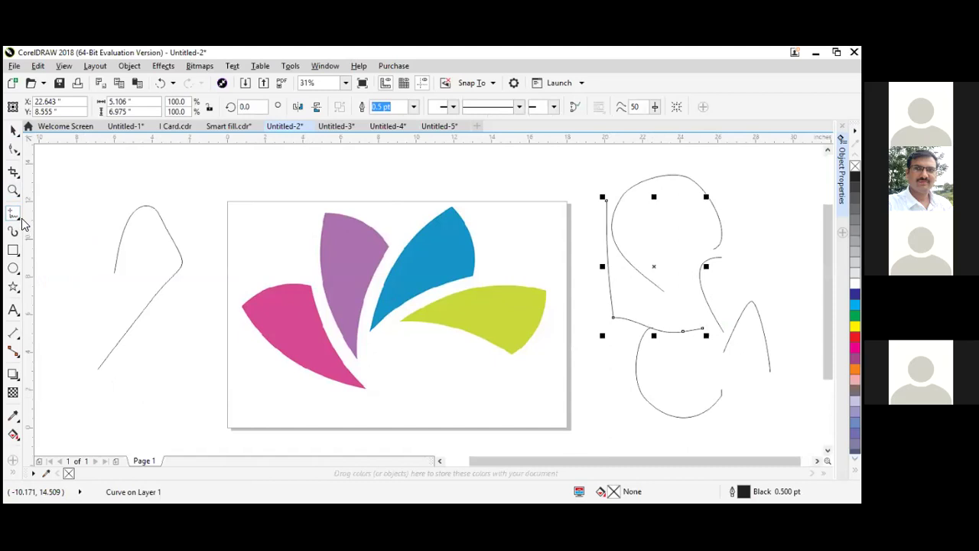
Draw three straight lines along and above the page's upper edge with the 2-Point Line tool, about 8, 13.2 and 11.4 inches long, the last one horizontal
{"action": "left_click", "coordinate": [13, 215]}
{"action": "left_click", "coordinate": [106, 220]}
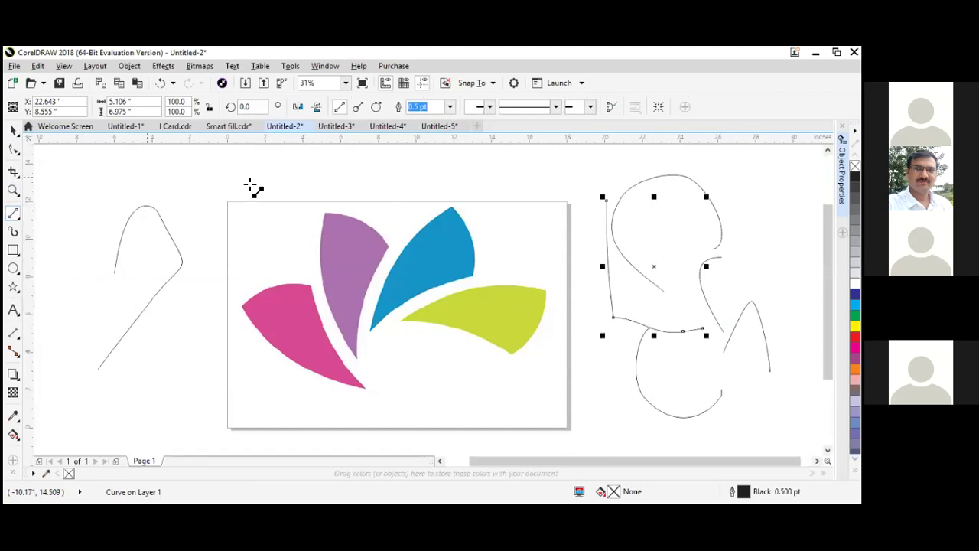
{"action": "left_click_drag", "start_coordinate": [147, 176], "coordinate": [298, 173]}
{"action": "left_click_drag", "start_coordinate": [451, 179], "coordinate": [703, 207]}
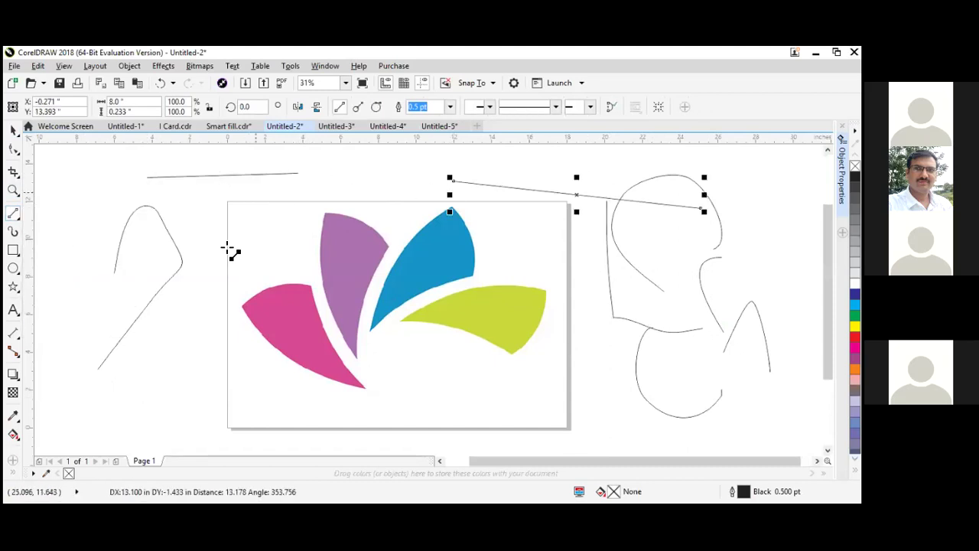
{"action": "left_click_drag", "start_coordinate": [98, 181], "coordinate": [312, 181]}
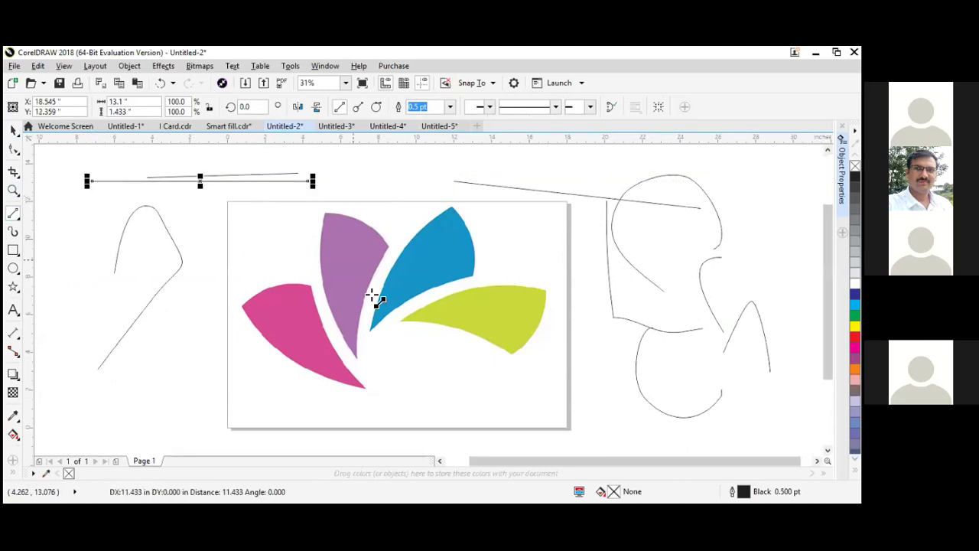
Draw an open path of two straight segments with the Bézier tool beside the blue petal, about 3.1 inches high
{"action": "left_click", "coordinate": [15, 215]}
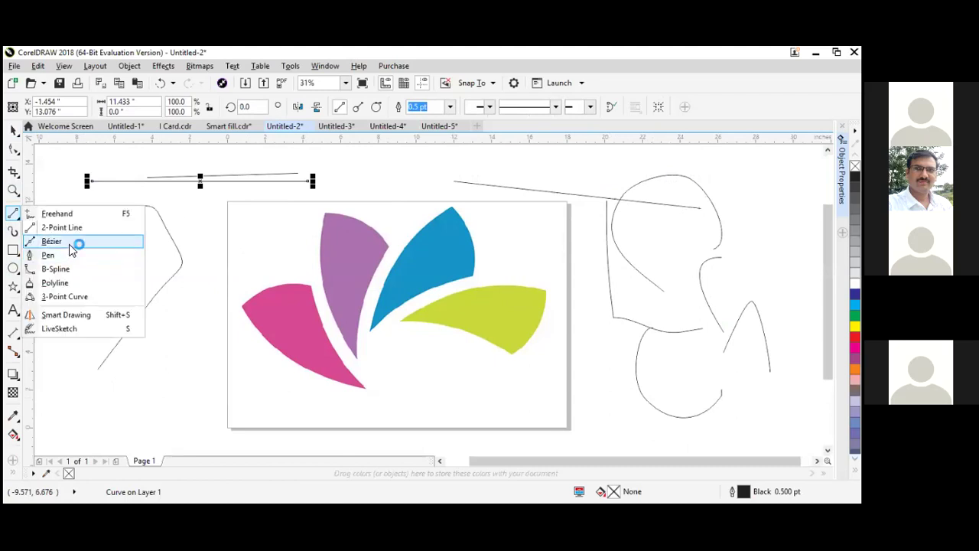
{"action": "left_click", "coordinate": [69, 241]}
{"action": "left_click", "coordinate": [498, 252]}
{"action": "left_click", "coordinate": [510, 189]}
{"action": "left_click", "coordinate": [538, 230]}
{"action": "double_click", "coordinate": [536, 243]}
Convert the path's slanted segment to a curve and bow it outward, then add a curve node on the vertical segment and shift it 0.2 inches left
{"action": "left_click", "coordinate": [13, 149]}
{"action": "scroll", "coordinate": [546, 229], "scroll_direction": "up", "scroll_amount": 4}
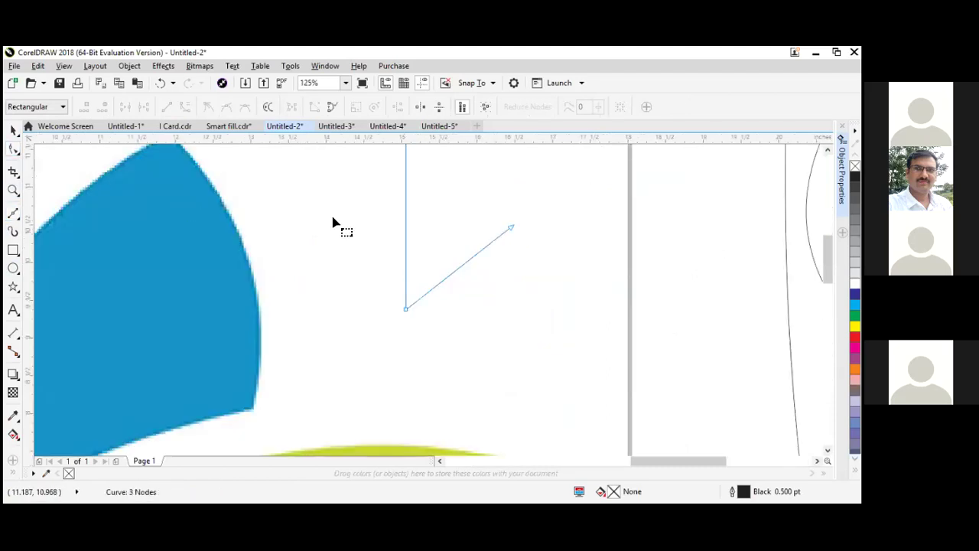
{"action": "left_click", "coordinate": [446, 277]}
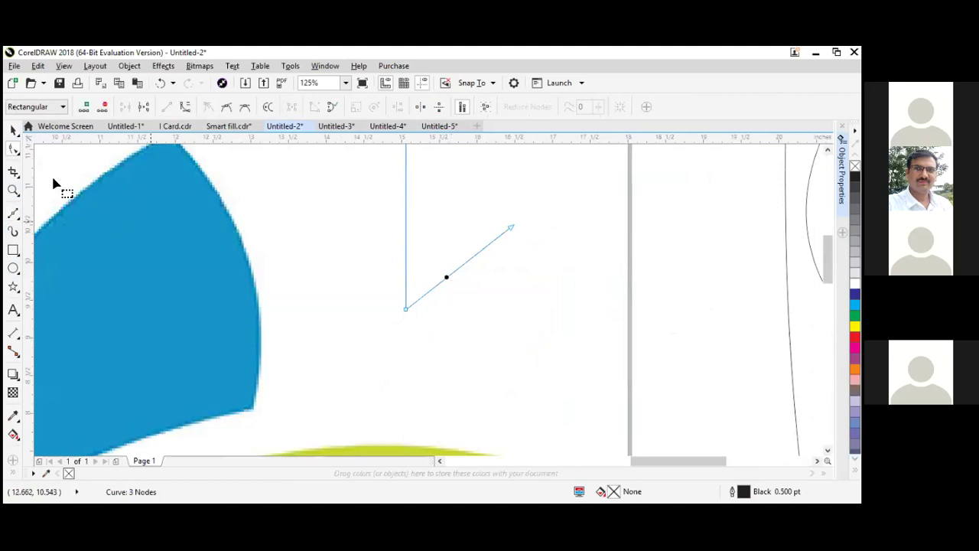
{"action": "left_click", "coordinate": [185, 106]}
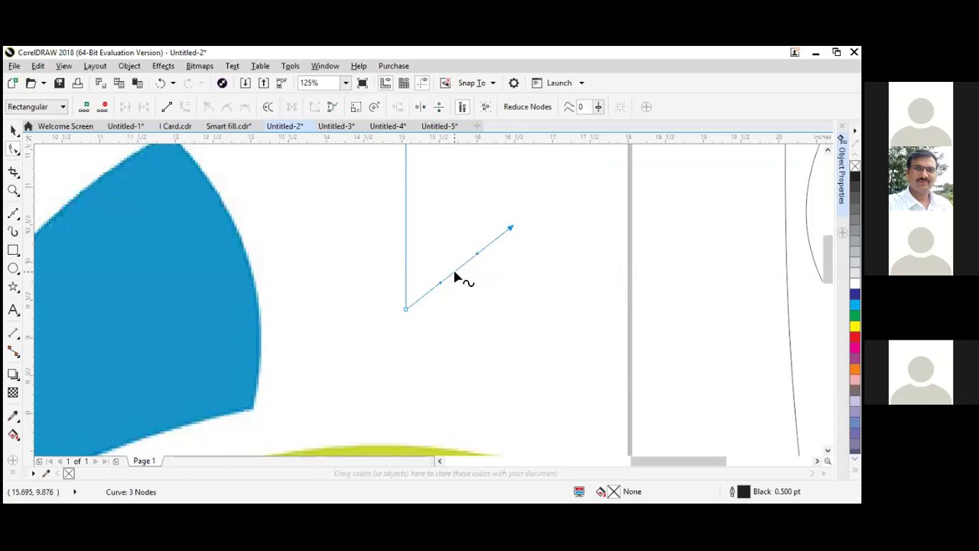
{"action": "left_click_drag", "start_coordinate": [456, 272], "coordinate": [474, 287]}
{"action": "double_click", "coordinate": [406, 229]}
{"action": "left_click", "coordinate": [186, 106]}
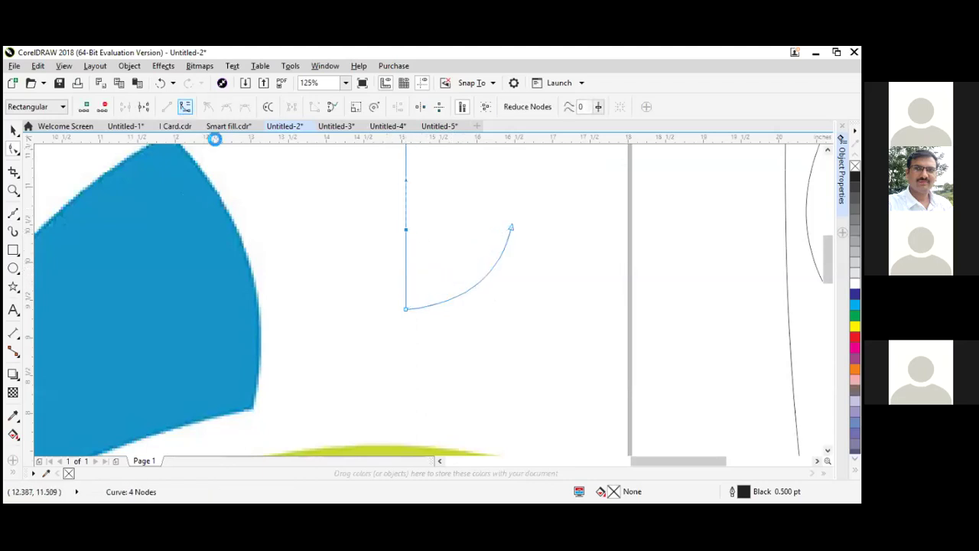
{"action": "mouse_move", "coordinate": [400, 223]}
{"action": "left_mouse_down"}
{"action": "mouse_move", "coordinate": [406, 232]}
{"action": "mouse_move", "coordinate": [392, 238]}
{"action": "left_mouse_up"}
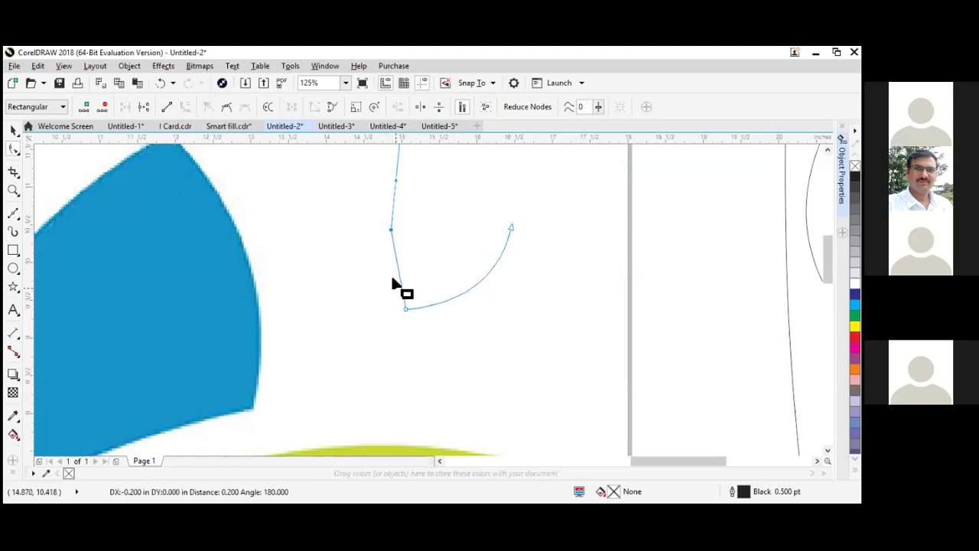
Delete the reshaped Bézier path beside the blue petal
{"action": "scroll", "coordinate": [400, 291], "scroll_direction": "down", "scroll_amount": 2}
{"action": "left_click", "coordinate": [17, 130]}
{"action": "left_click", "coordinate": [344, 186]}
{"action": "left_click_drag", "start_coordinate": [345, 179], "coordinate": [504, 328]}
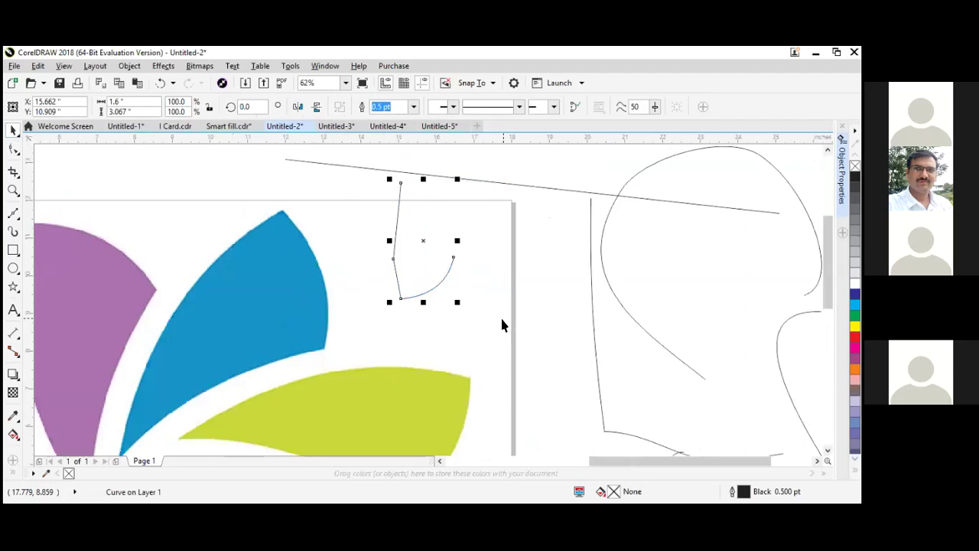
{"action": "key", "text": "Delete"}
Delete the freehand curve left of the page and the two straight lines above the page's upper left corner
{"action": "scroll", "coordinate": [463, 211], "scroll_direction": "down", "scroll_amount": 2}
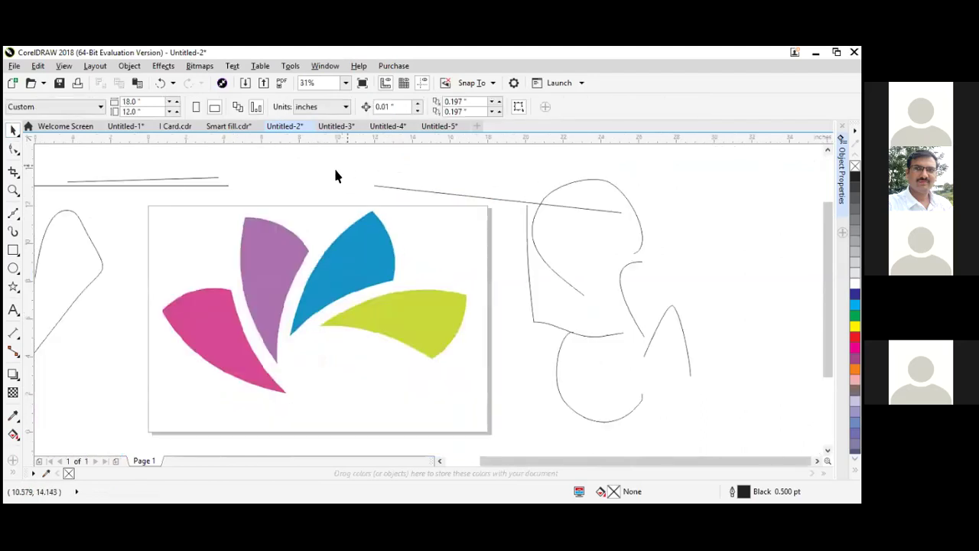
{"action": "scroll", "coordinate": [249, 229], "scroll_direction": "down", "scroll_amount": 2}
{"action": "left_click_drag", "start_coordinate": [127, 179], "coordinate": [203, 334]}
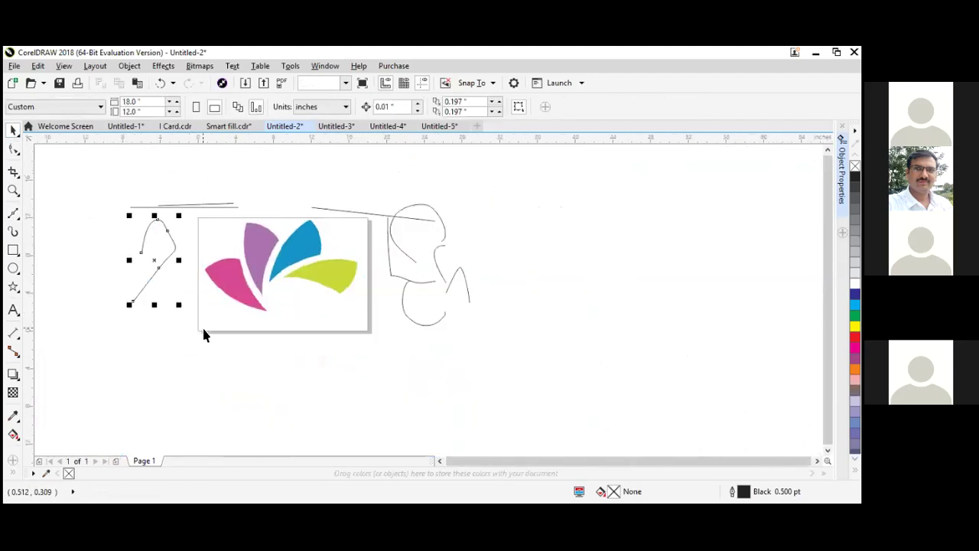
{"action": "key", "text": "Delete"}
{"action": "left_click_drag", "start_coordinate": [120, 171], "coordinate": [289, 228]}
{"action": "key", "text": "Delete"}
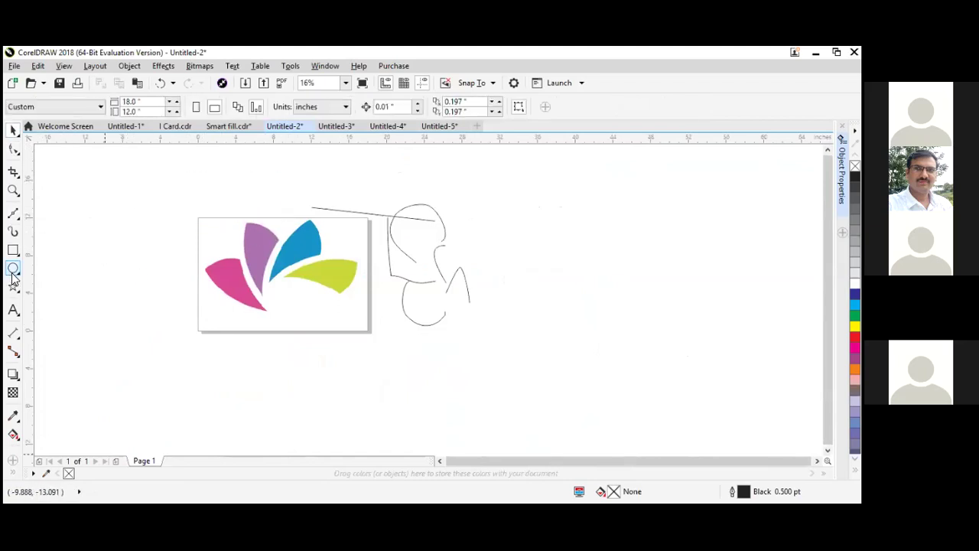
Draw an S-shaped curve with the Pen tool left of the page, about 6.2 inches wide and 13.6 inches high
{"action": "left_click", "coordinate": [20, 223]}
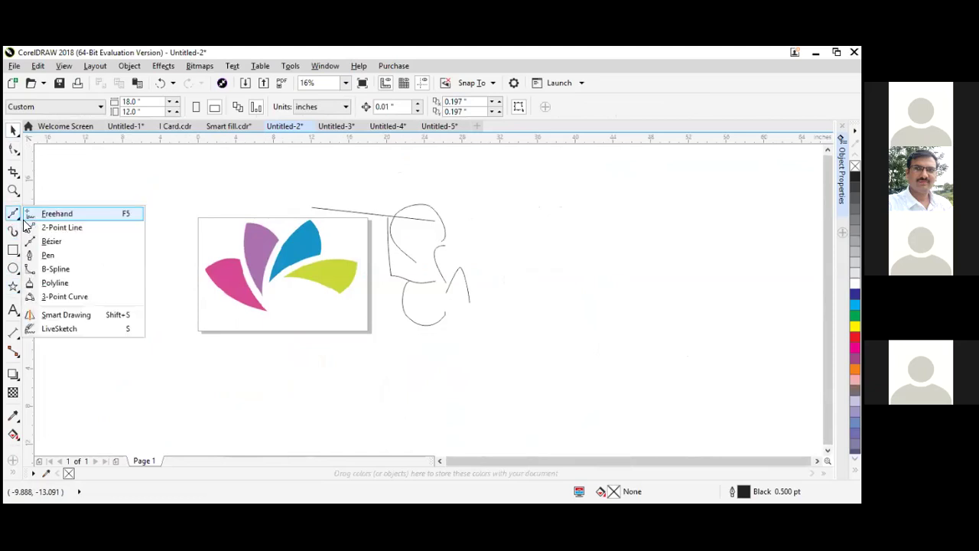
{"action": "left_click", "coordinate": [24, 220]}
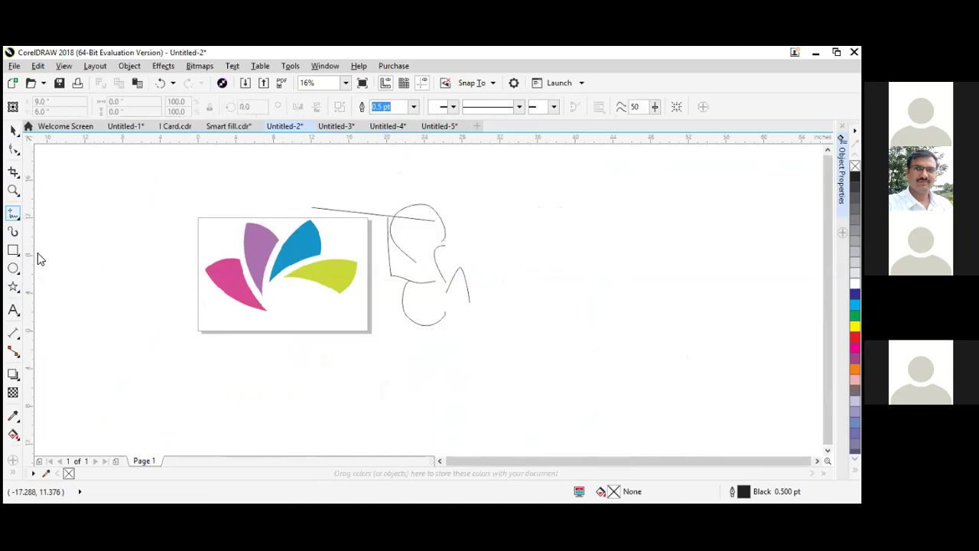
{"action": "left_click", "coordinate": [20, 220]}
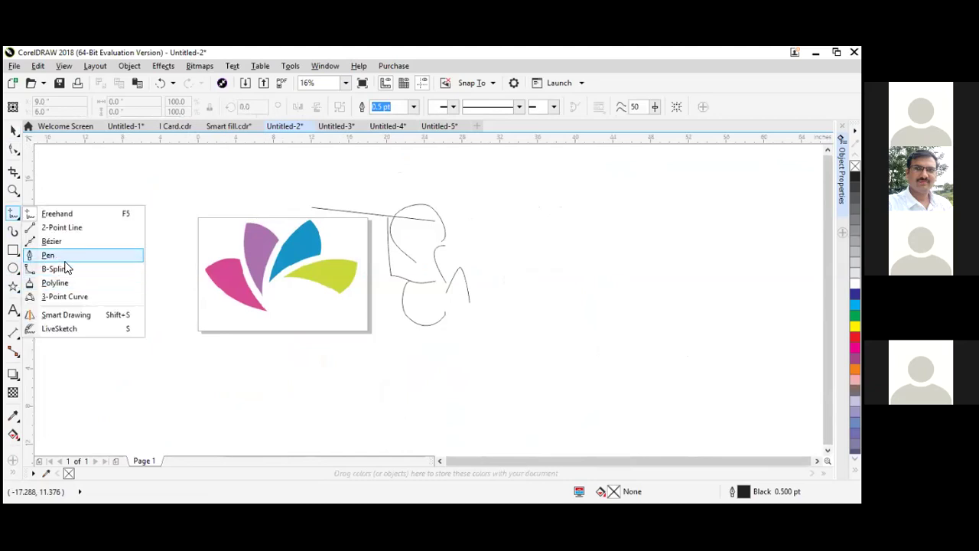
{"action": "left_click", "coordinate": [65, 262]}
{"action": "left_click", "coordinate": [109, 351]}
{"action": "left_click_drag", "start_coordinate": [141, 253], "coordinate": [189, 235]}
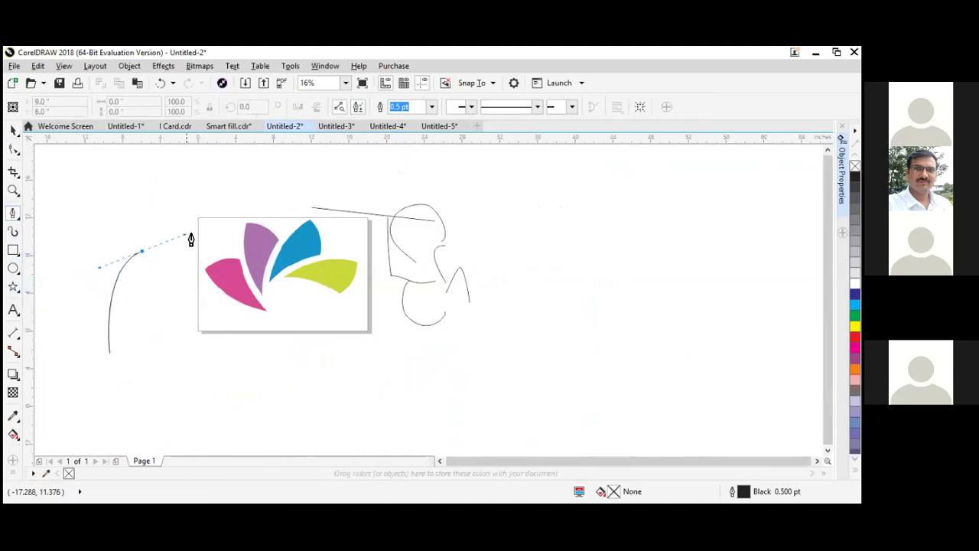
{"action": "left_click", "coordinate": [144, 252]}
{"action": "double_click", "coordinate": [145, 253]}
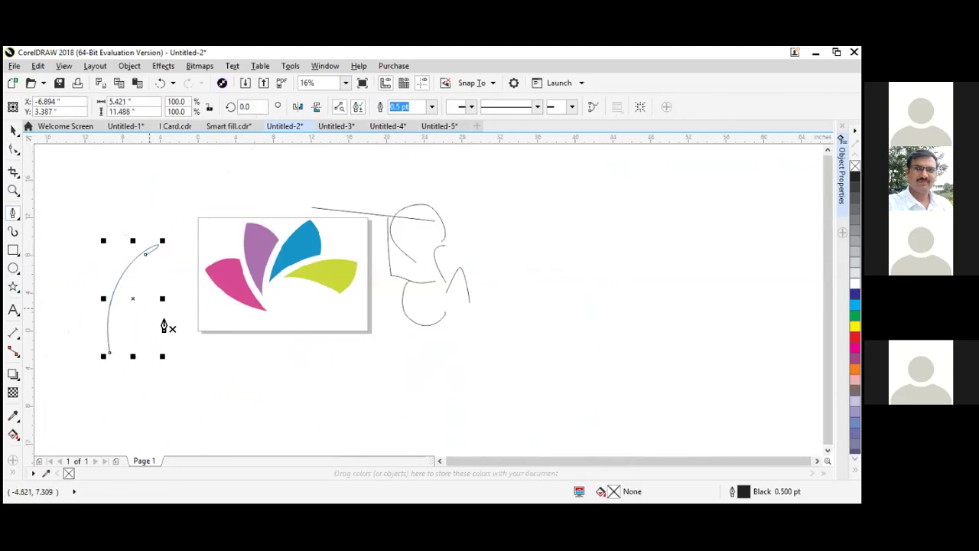
{"action": "left_click", "coordinate": [145, 253]}
{"action": "left_click", "coordinate": [153, 224]}
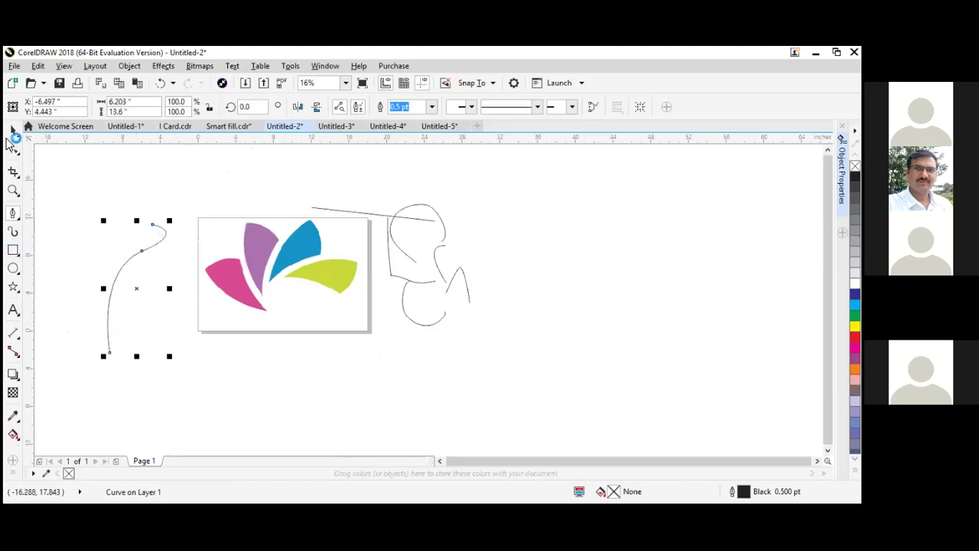
Delete the Pen curve, the freehand curves right of the page and the remaining slanted line, leaving only the petal bitmap
{"action": "key", "text": "space"}
{"action": "left_click_drag", "start_coordinate": [56, 208], "coordinate": [182, 388]}
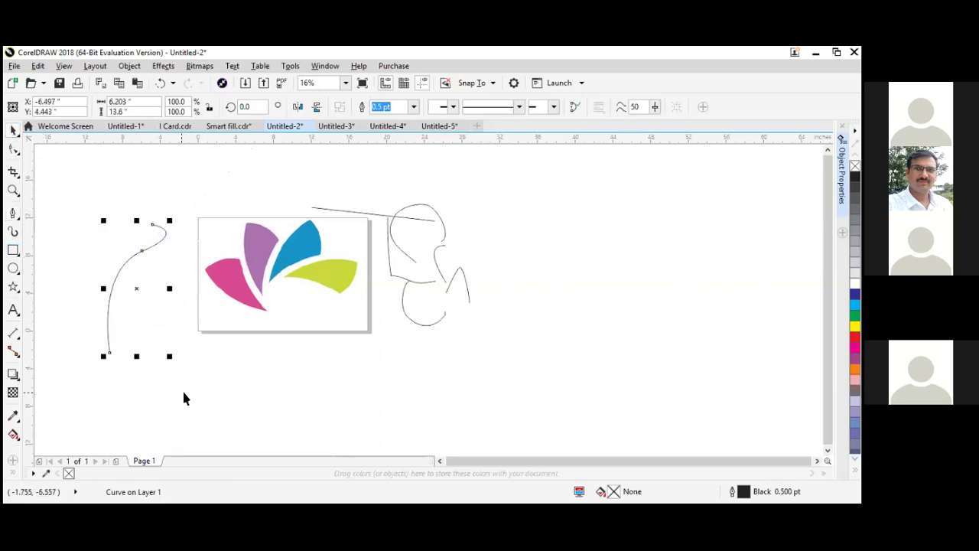
{"action": "key", "text": "Delete"}
{"action": "left_click_drag", "start_coordinate": [317, 166], "coordinate": [517, 345]}
{"action": "key", "text": "Delete"}
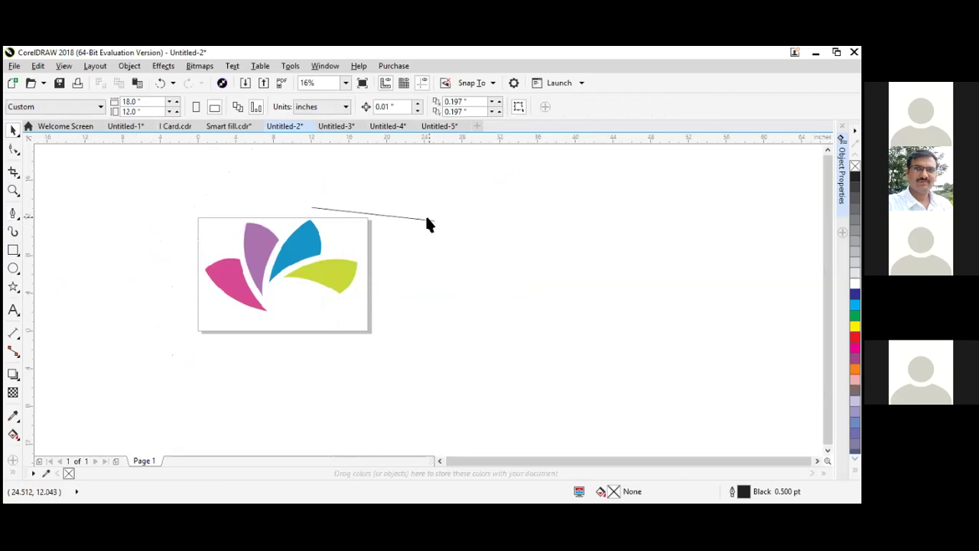
{"action": "left_click", "coordinate": [426, 221]}
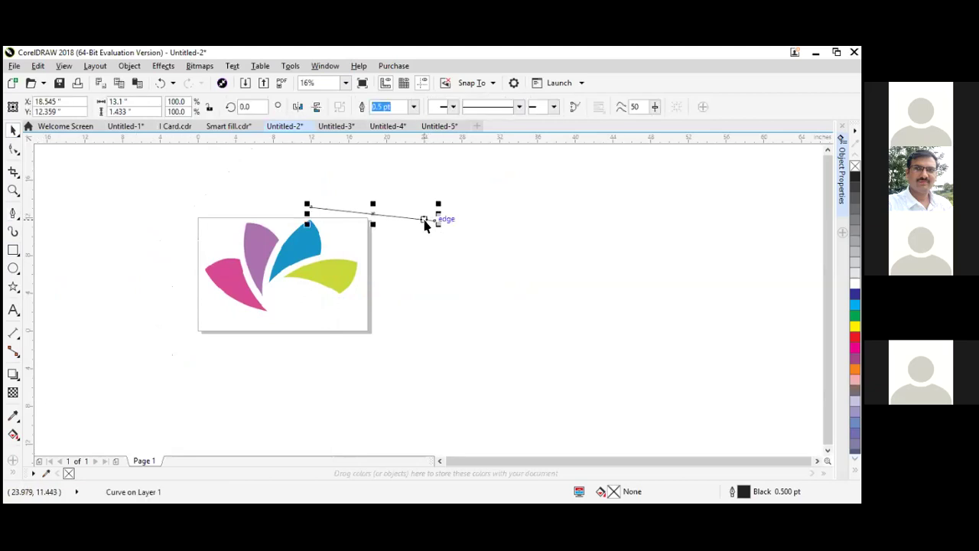
{"action": "key", "text": "Delete"}
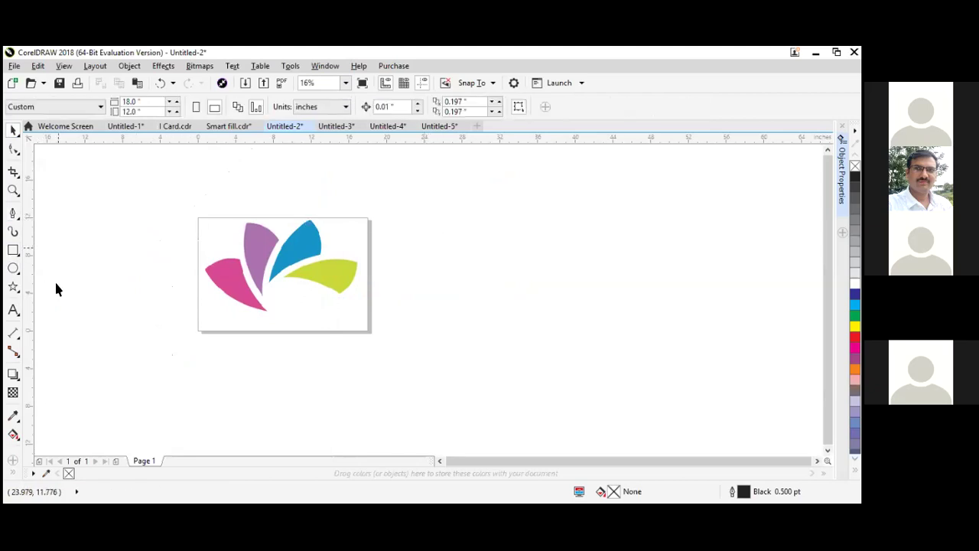
Trace the pink petal's lower edge with the 3-Point Curve tool, spanning about 7.9 inches from its bottom tip to its left corner
{"action": "left_click", "coordinate": [13, 214]}
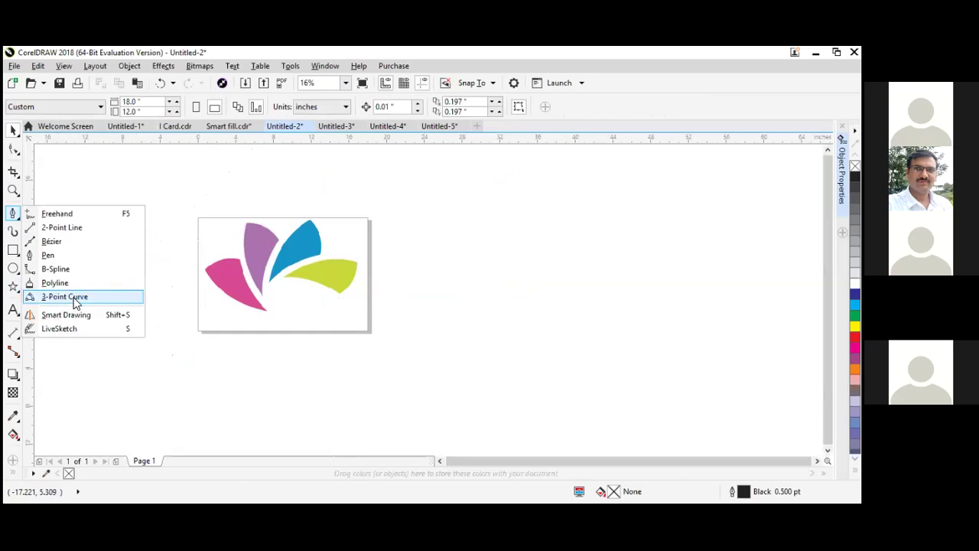
{"action": "left_click", "coordinate": [74, 297]}
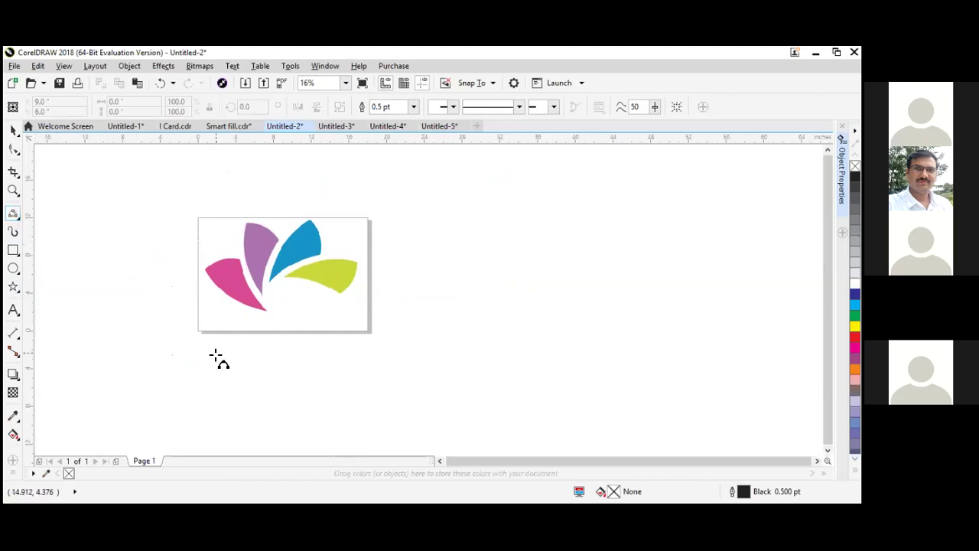
{"action": "scroll", "coordinate": [237, 317], "scroll_direction": "up", "scroll_amount": 3}
{"action": "scroll", "coordinate": [293, 315], "scroll_direction": "down", "scroll_amount": 2}
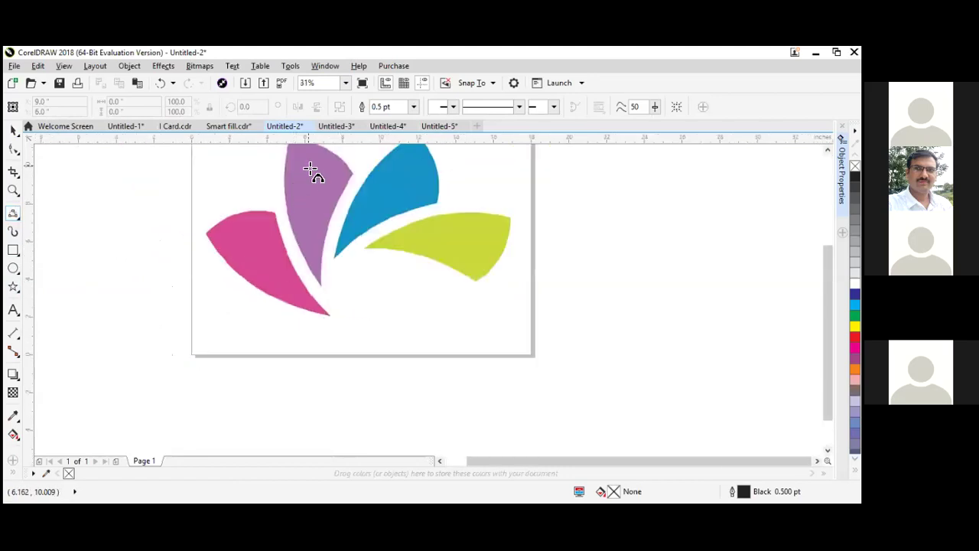
{"action": "scroll", "coordinate": [330, 312], "scroll_direction": "up", "scroll_amount": 1}
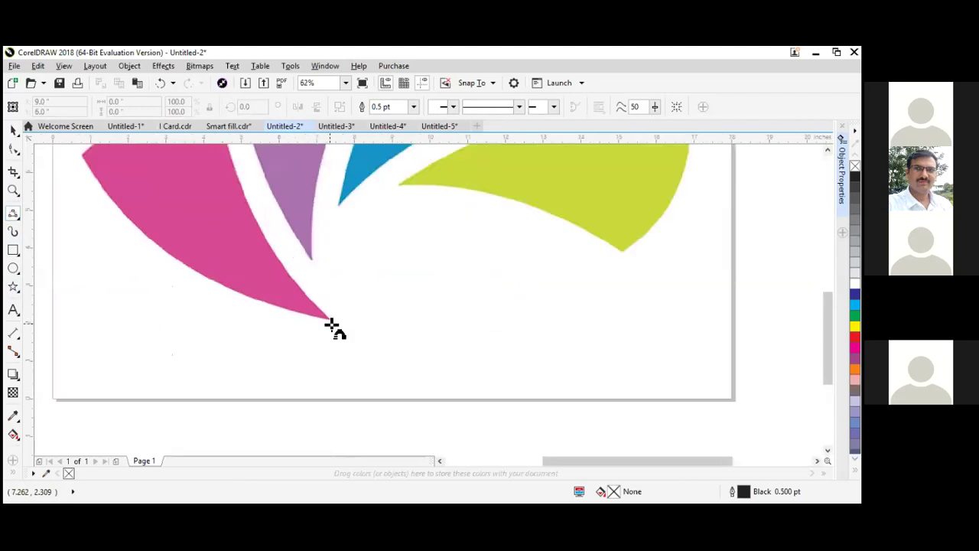
{"action": "scroll", "coordinate": [323, 329], "scroll_direction": "down", "scroll_amount": 1}
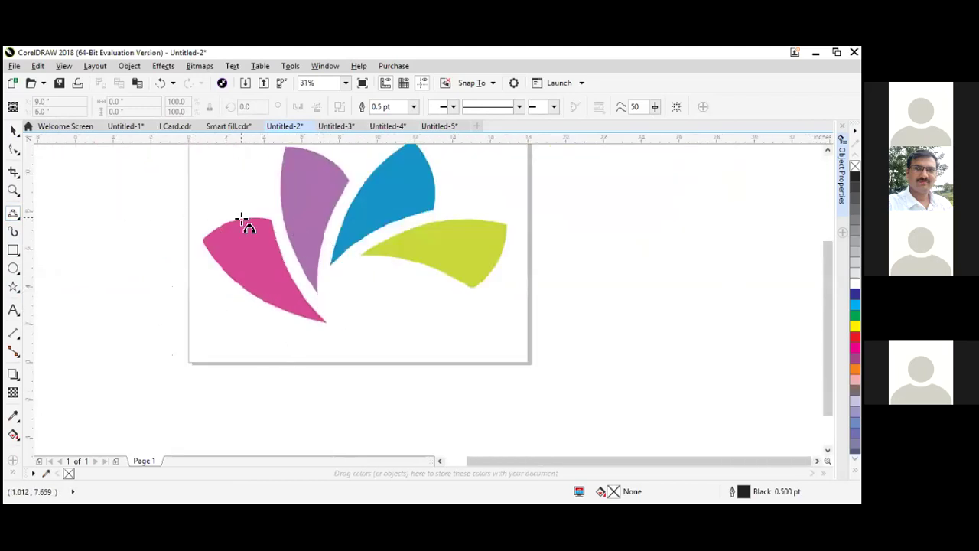
{"action": "scroll", "coordinate": [263, 260], "scroll_direction": "up", "scroll_amount": 1}
{"action": "scroll", "coordinate": [413, 429], "scroll_direction": "up", "scroll_amount": 1}
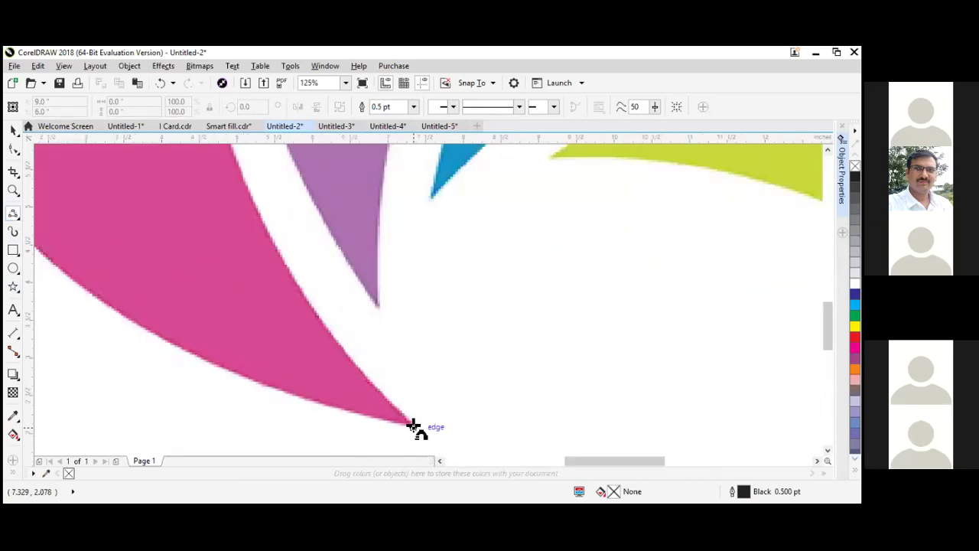
{"action": "scroll", "coordinate": [411, 426], "scroll_direction": "down", "scroll_amount": 1}
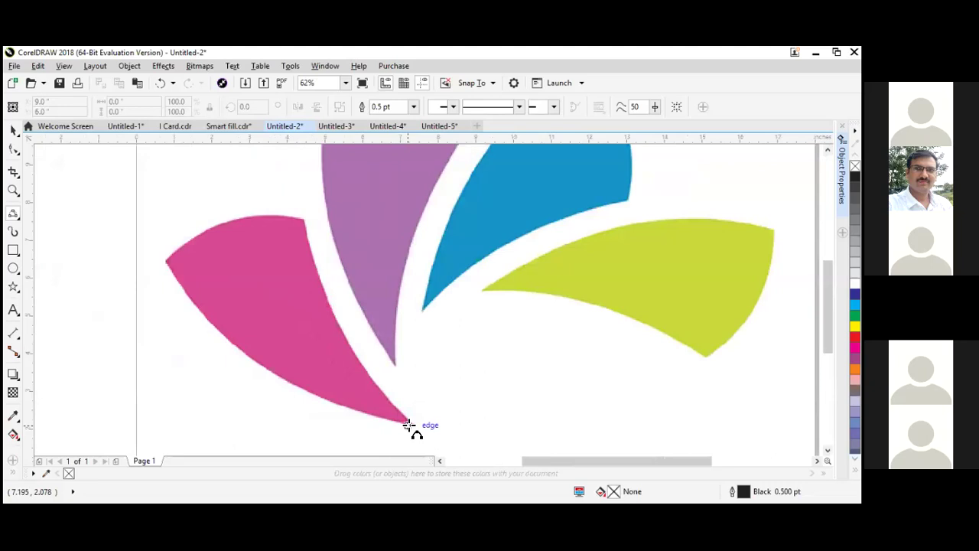
{"action": "left_click_drag", "start_coordinate": [411, 426], "coordinate": [349, 407]}
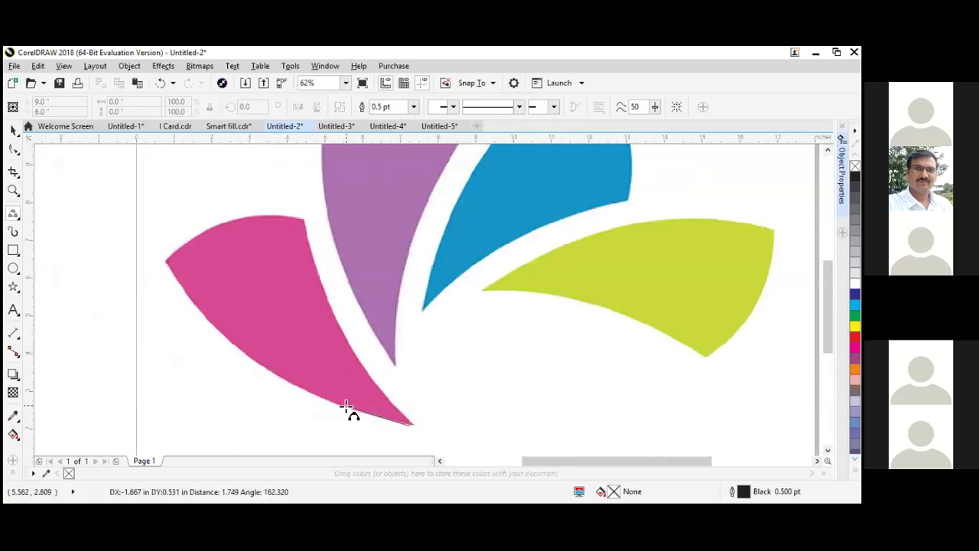
{"action": "left_click", "coordinate": [410, 426]}
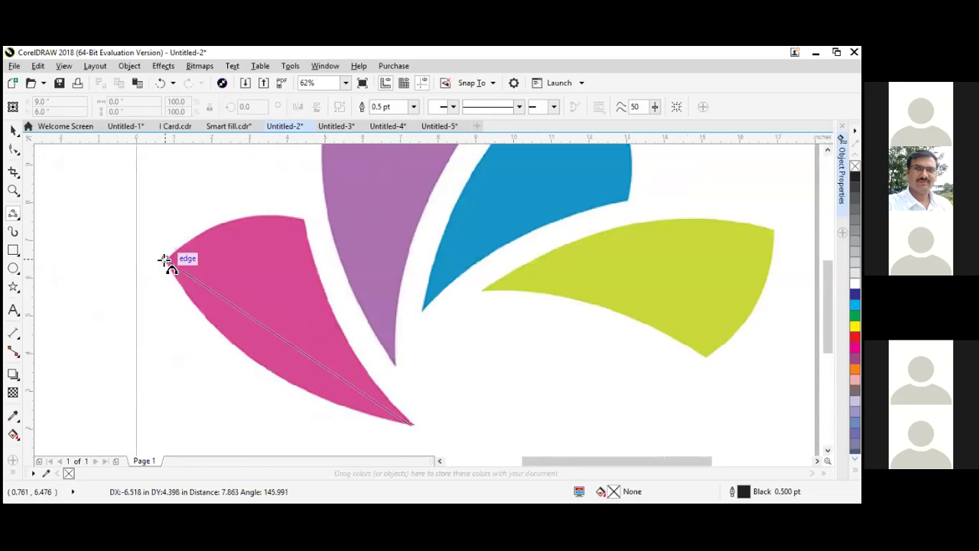
{"action": "left_click_drag", "start_coordinate": [166, 259], "coordinate": [166, 260]}
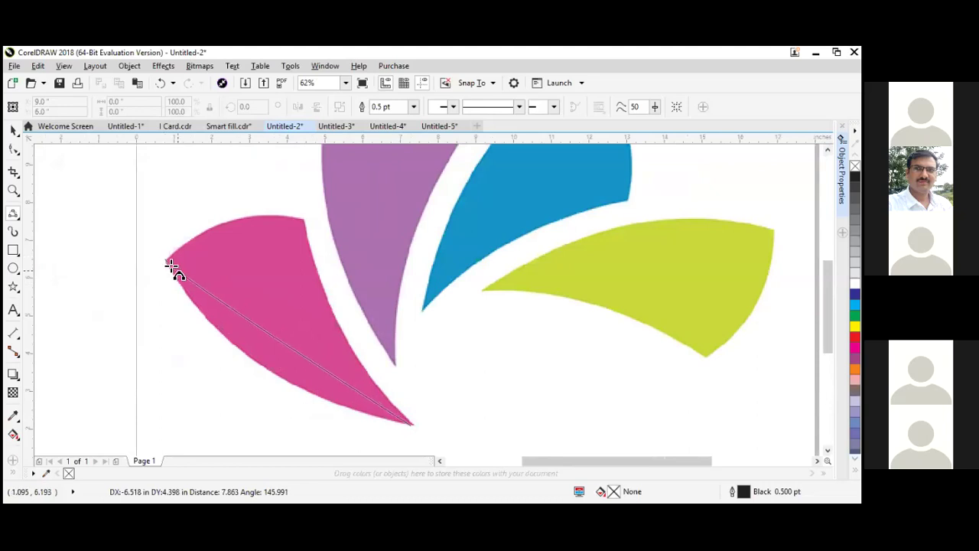
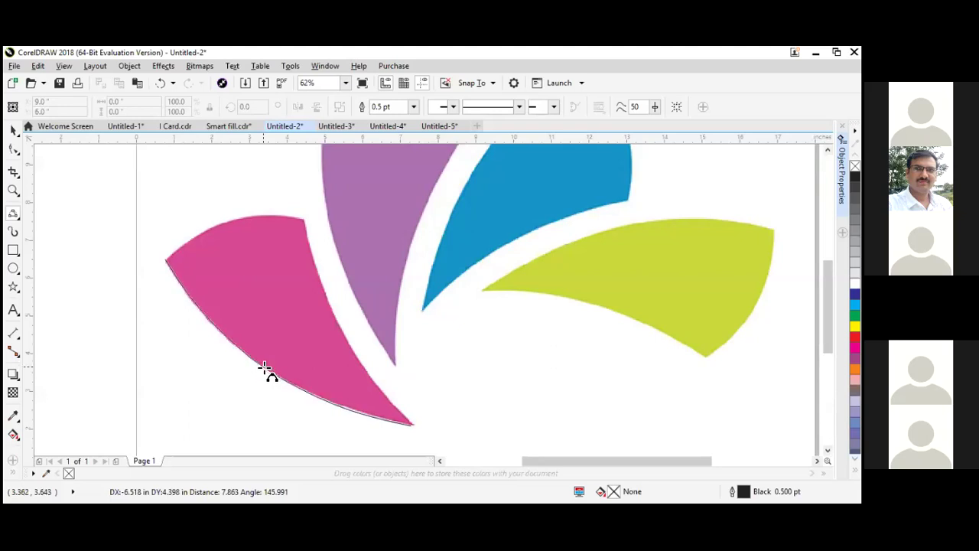
{"action": "left_click", "coordinate": [167, 260]}
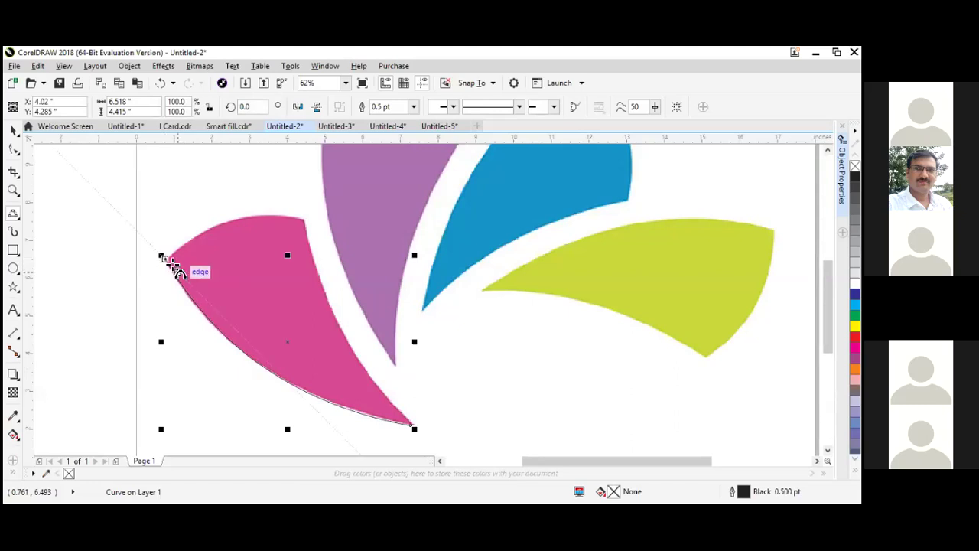
Continue from the traced curve's left end with a second 3-point curve along the pink petal's top edge, spanning about 3.9 inches
{"action": "scroll", "coordinate": [164, 258], "scroll_direction": "up", "scroll_amount": 2}
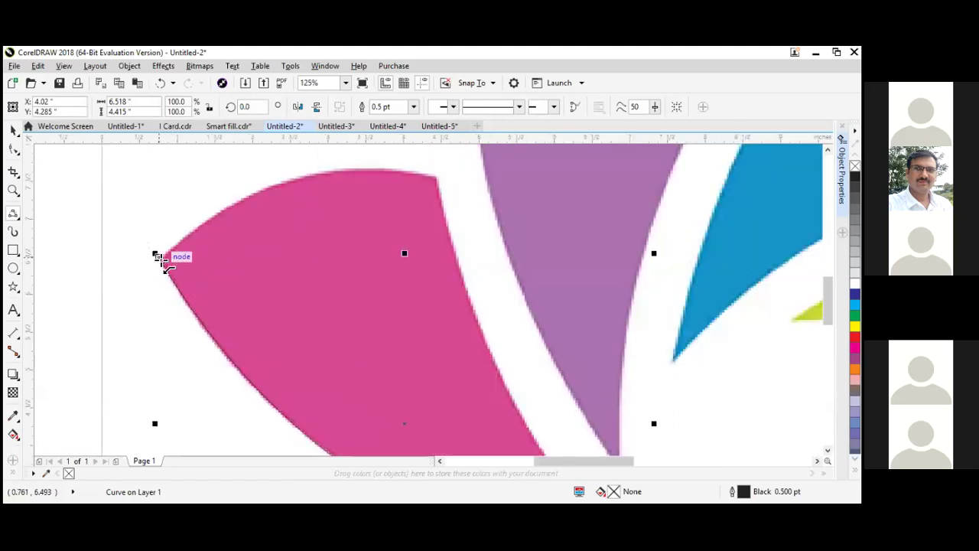
{"action": "scroll", "coordinate": [164, 260], "scroll_direction": "down", "scroll_amount": 2}
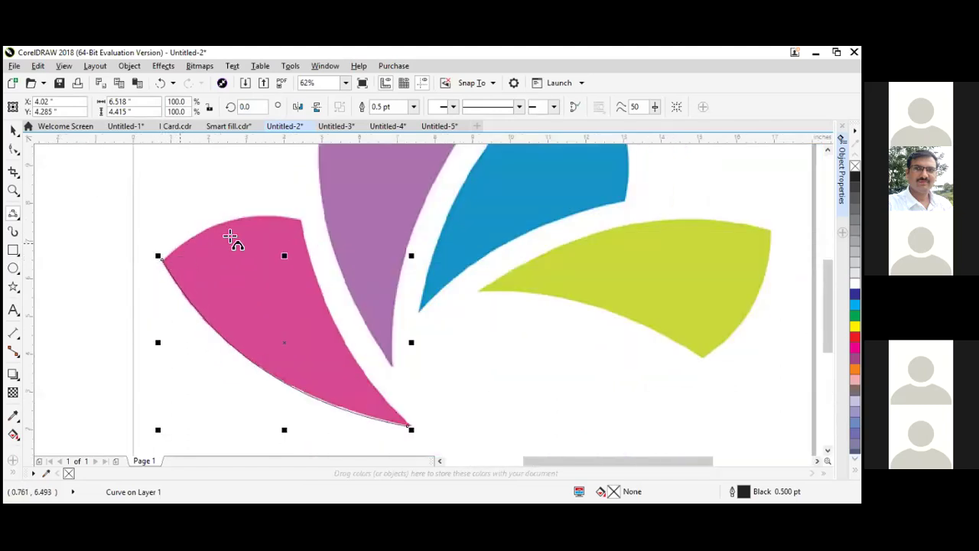
{"action": "left_click", "coordinate": [166, 259]}
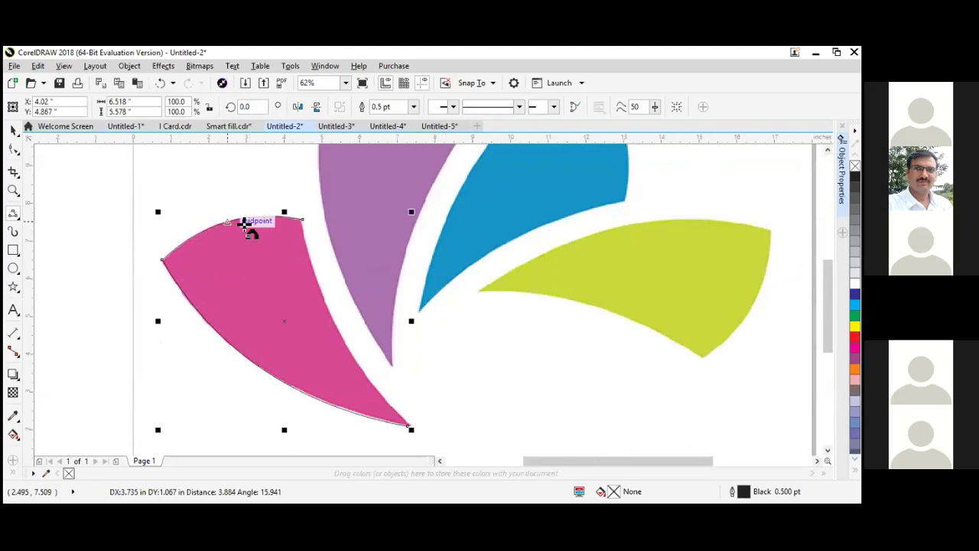
Set the top curve's bend and close the pink petal outline with a 3-point curve along its inner edge, spanning about 6.1 inches
{"action": "left_click", "coordinate": [245, 223]}
{"action": "left_click", "coordinate": [302, 220]}
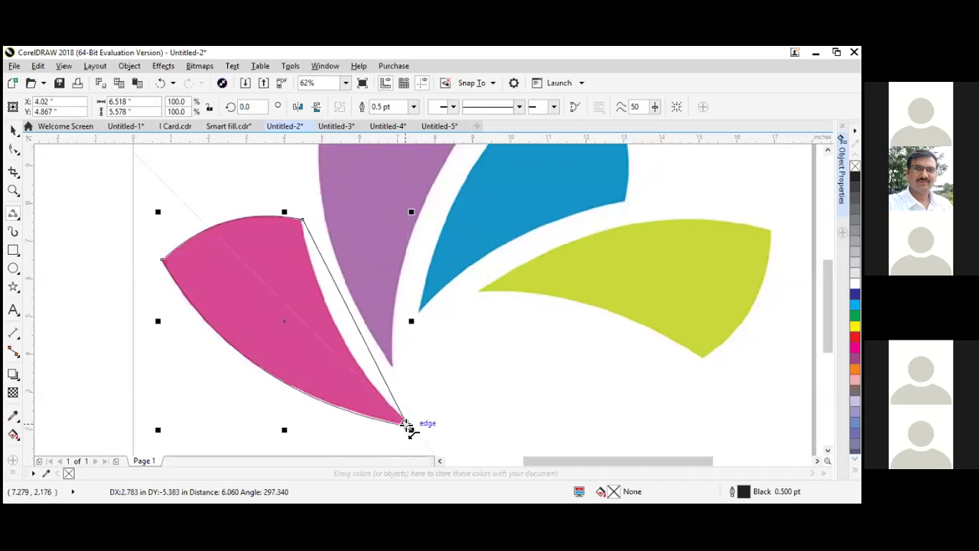
{"action": "left_click_drag", "start_coordinate": [406, 425], "coordinate": [329, 309]}
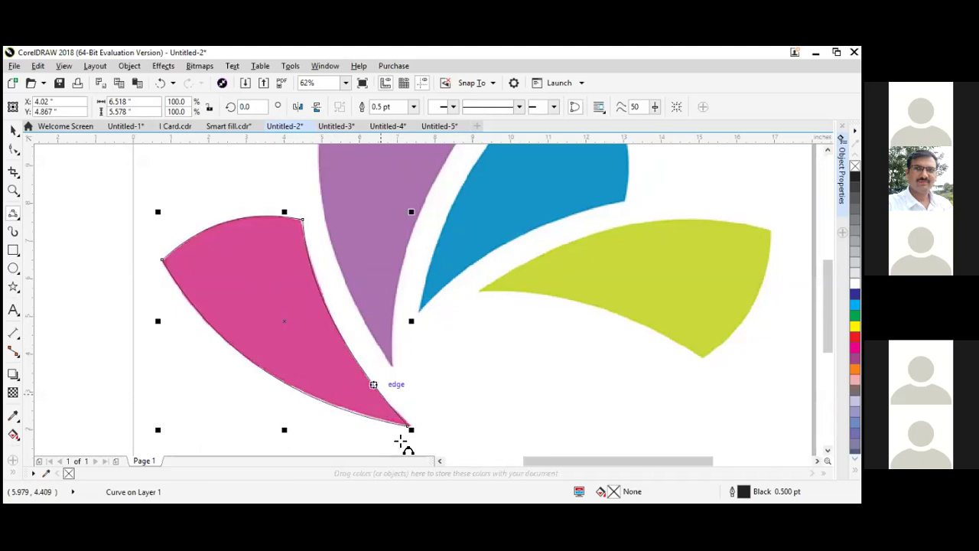
Reshape the pink outline's inner edge with the Shape tool, adjusting the curve handles to follow the bitmap petal
{"action": "left_click", "coordinate": [13, 151]}
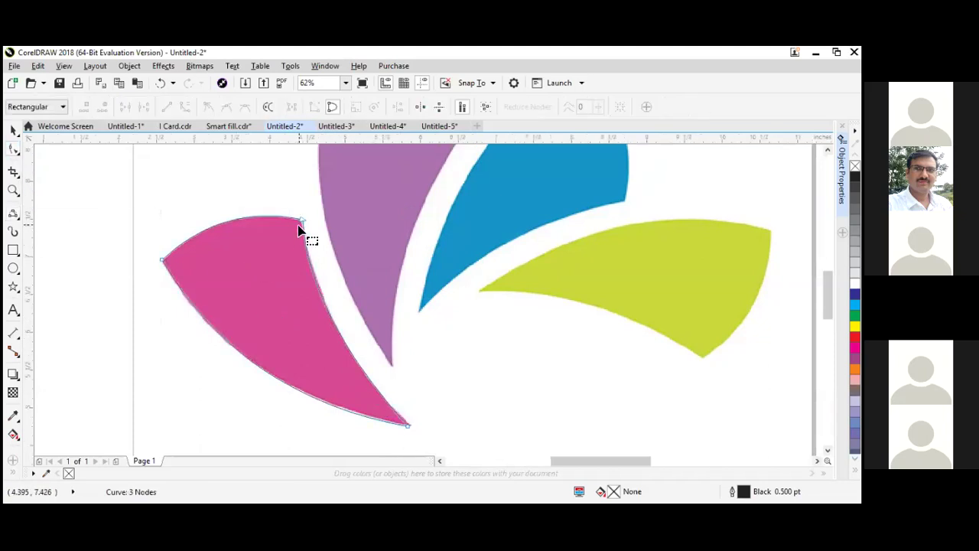
{"action": "scroll", "coordinate": [302, 222], "scroll_direction": "up", "scroll_amount": 2}
{"action": "key", "text": "Tab"}
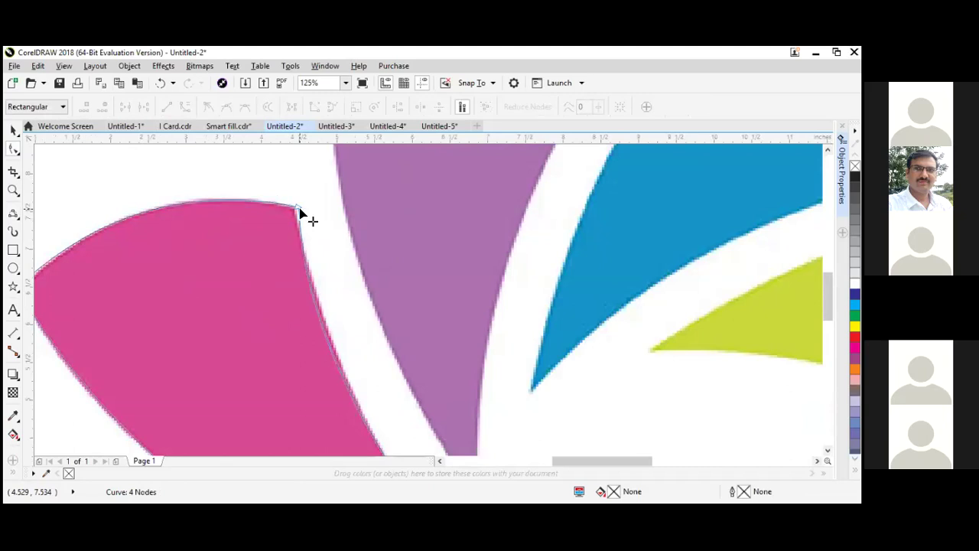
{"action": "left_click", "coordinate": [302, 218]}
{"action": "scroll", "coordinate": [317, 234], "scroll_direction": "down", "scroll_amount": 2}
{"action": "scroll", "coordinate": [312, 226], "scroll_direction": "up", "scroll_amount": 2}
{"action": "left_click", "coordinate": [299, 210]}
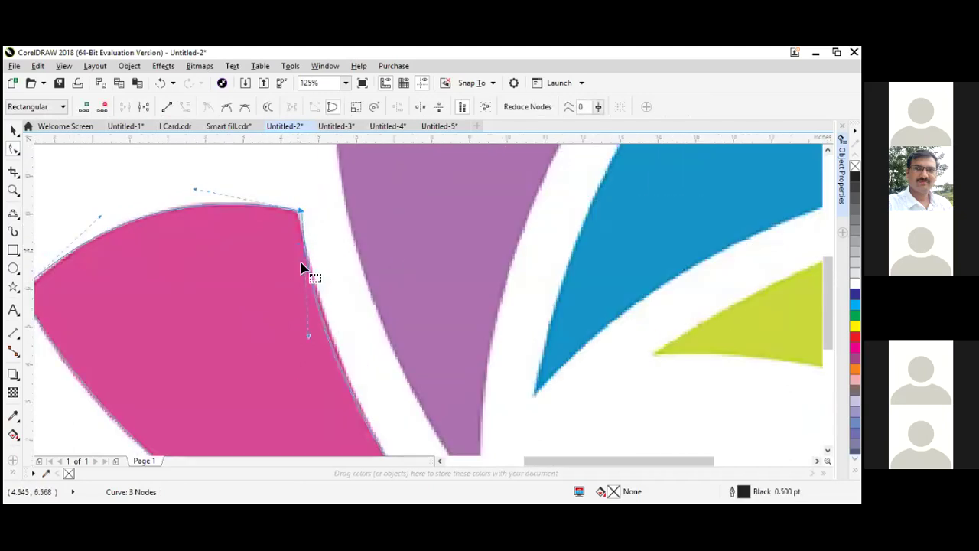
{"action": "scroll", "coordinate": [298, 251], "scroll_direction": "down", "scroll_amount": 2}
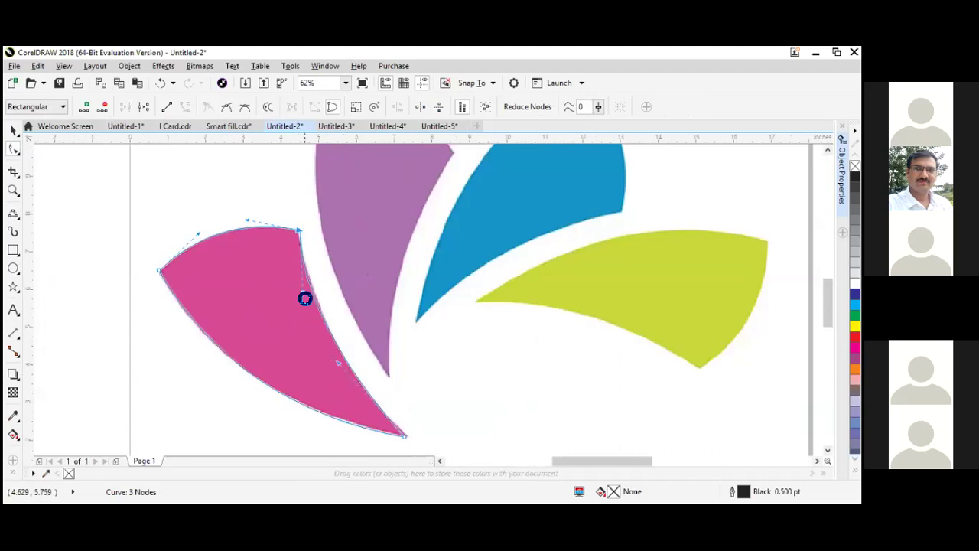
{"action": "scroll", "coordinate": [303, 307], "scroll_direction": "up", "scroll_amount": 2}
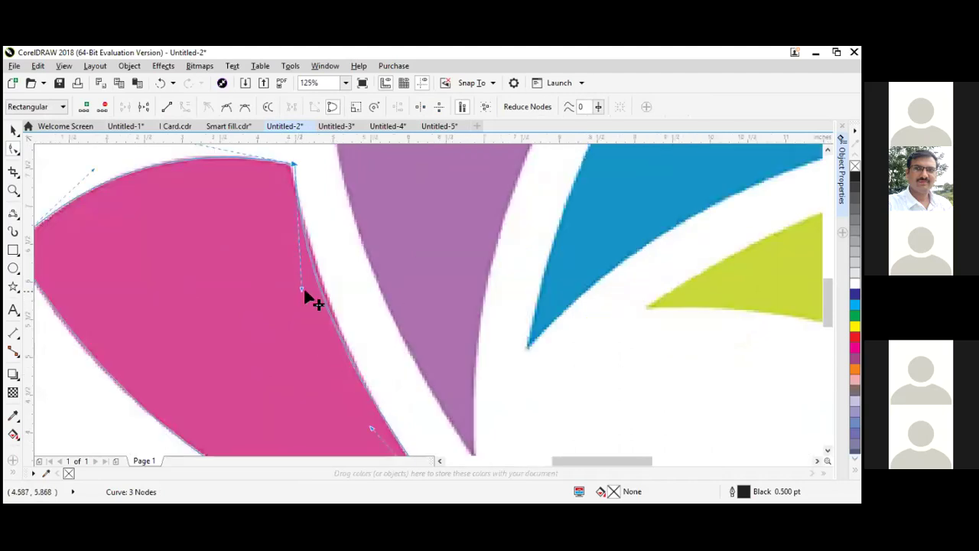
{"action": "scroll", "coordinate": [315, 301], "scroll_direction": "down", "scroll_amount": 2}
{"action": "scroll", "coordinate": [339, 384], "scroll_direction": "up", "scroll_amount": 2}
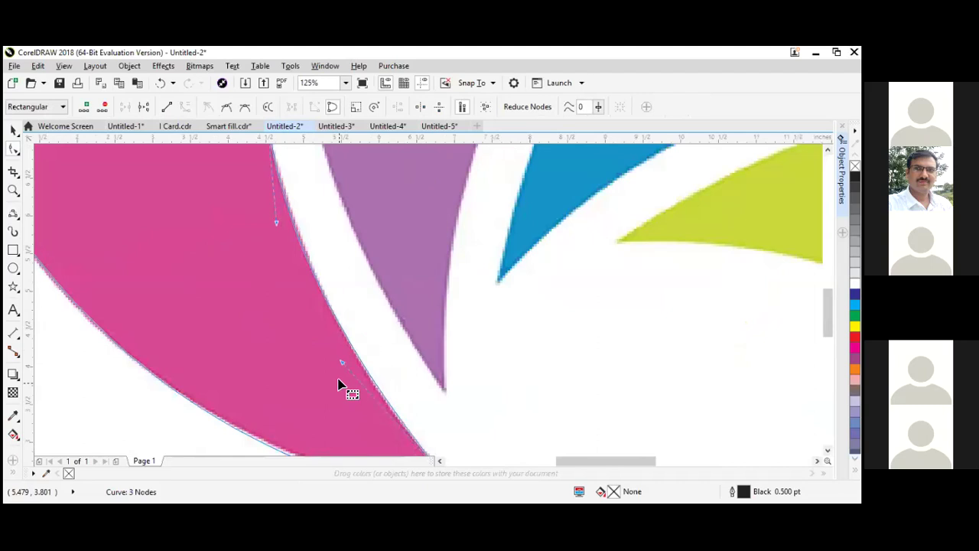
{"action": "left_click_drag", "start_coordinate": [343, 371], "coordinate": [323, 306]}
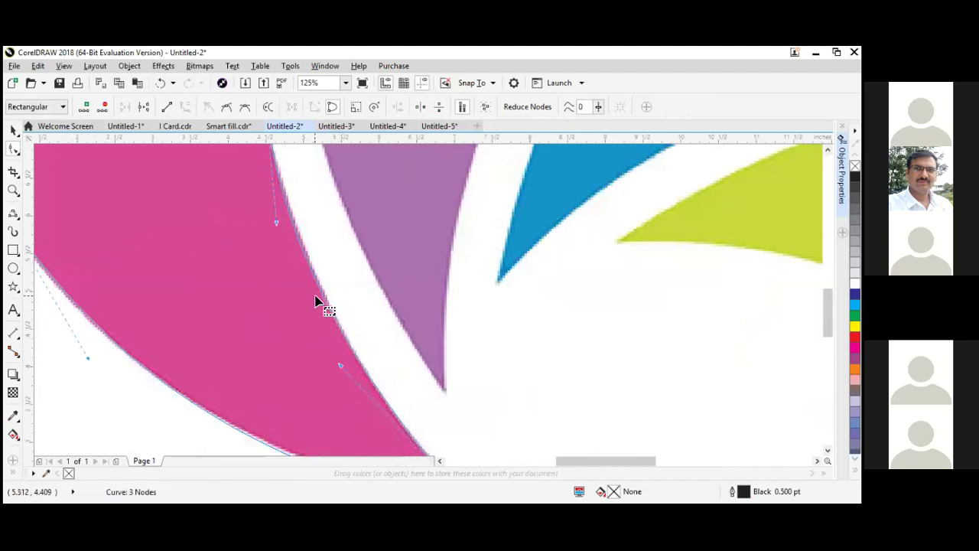
{"action": "scroll", "coordinate": [323, 306], "scroll_direction": "down", "scroll_amount": 2}
Set the outline width of the traced pink petal curve to 4.0 pt and deselect it
{"action": "left_click", "coordinate": [13, 134]}
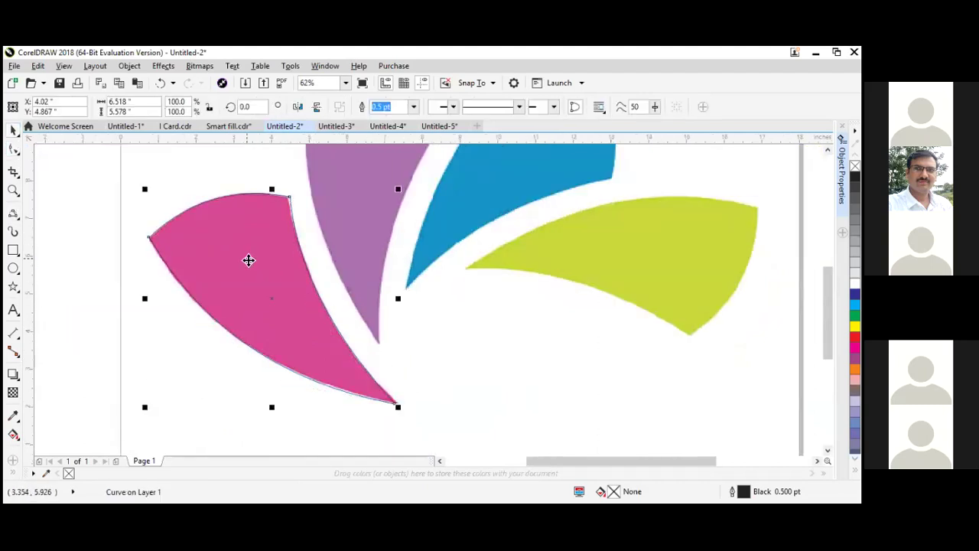
{"action": "left_click", "coordinate": [214, 250]}
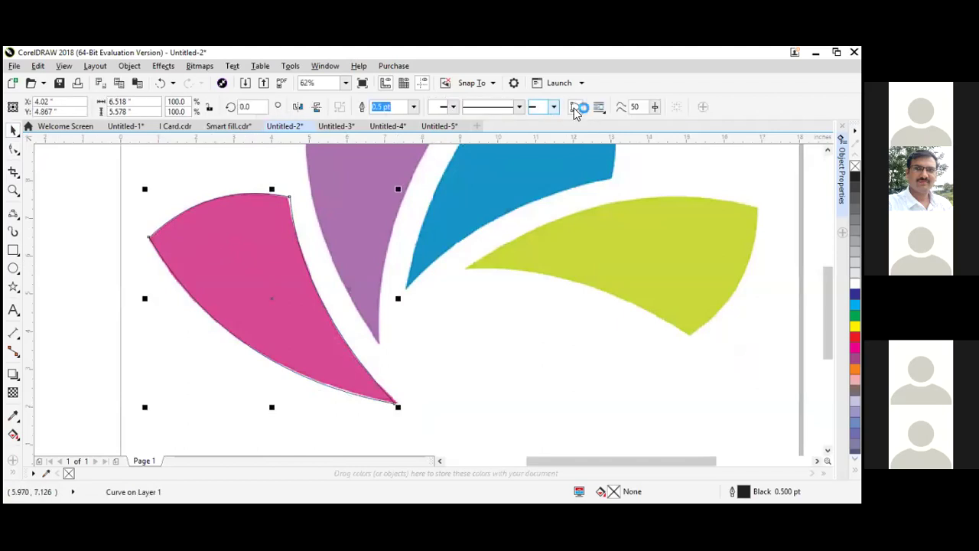
{"action": "left_click", "coordinate": [413, 106]}
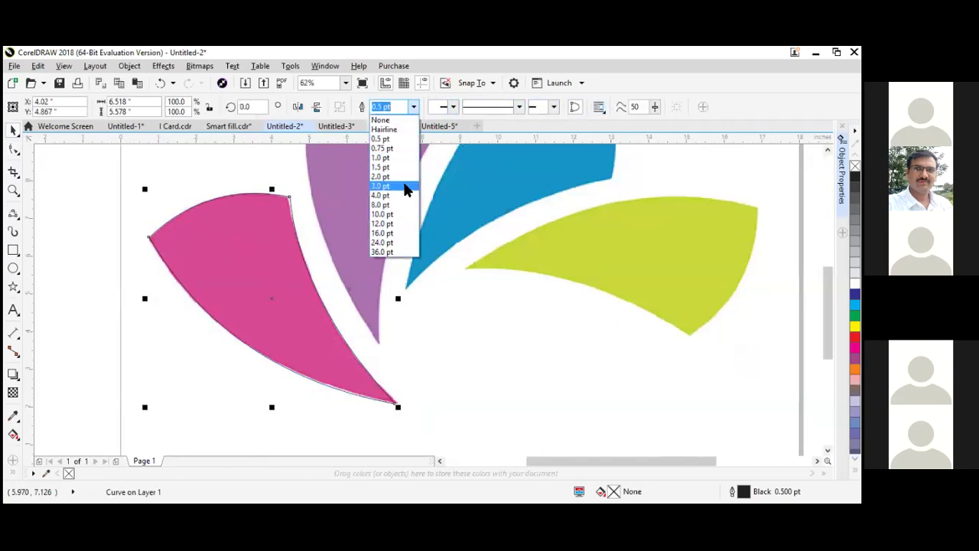
{"action": "left_click", "coordinate": [403, 197]}
{"action": "left_click", "coordinate": [98, 222]}
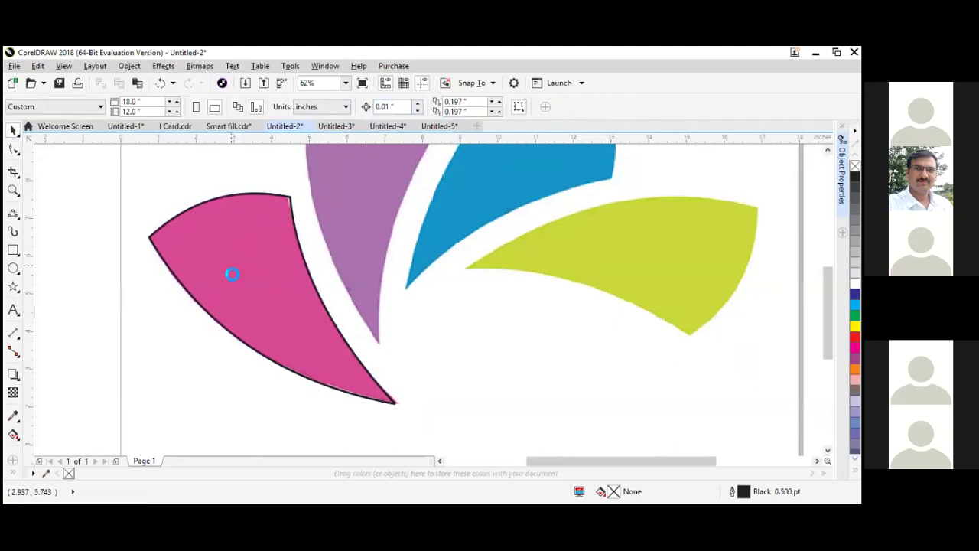
Trace the purple petal's right edge with the 3-Point Curve tool, spanning about 6.1 inches from its bottom tip to its right corner
{"action": "scroll", "coordinate": [231, 273], "scroll_direction": "down", "scroll_amount": 1}
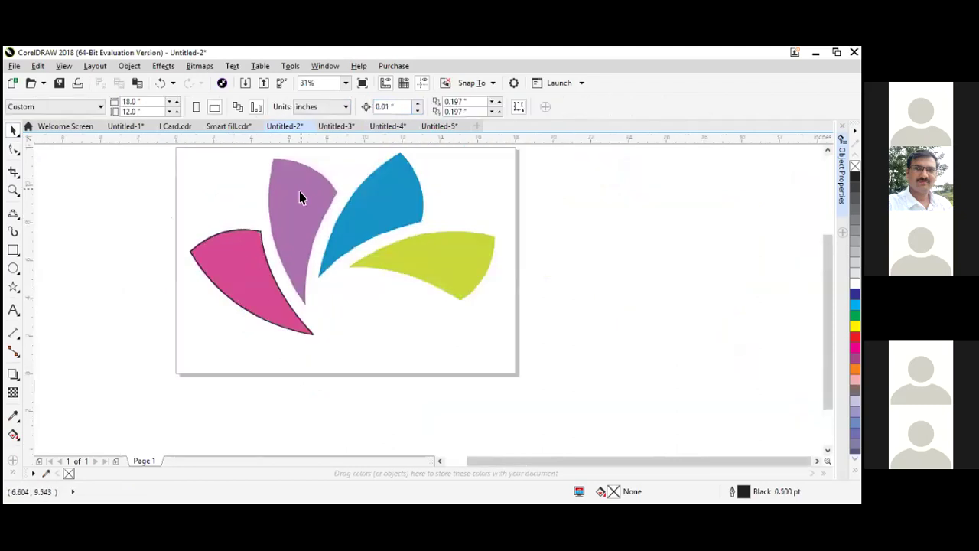
{"action": "left_click", "coordinate": [17, 220]}
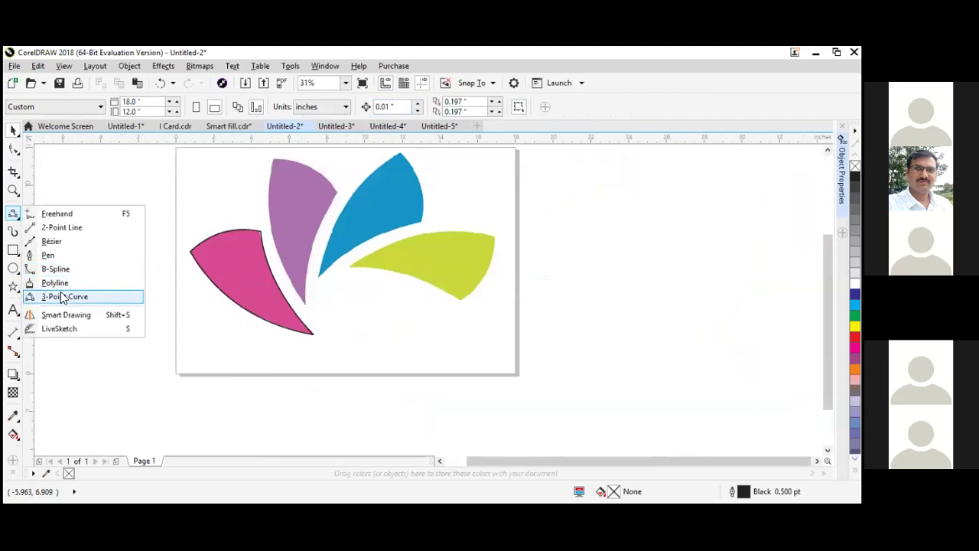
{"action": "left_click", "coordinate": [63, 298]}
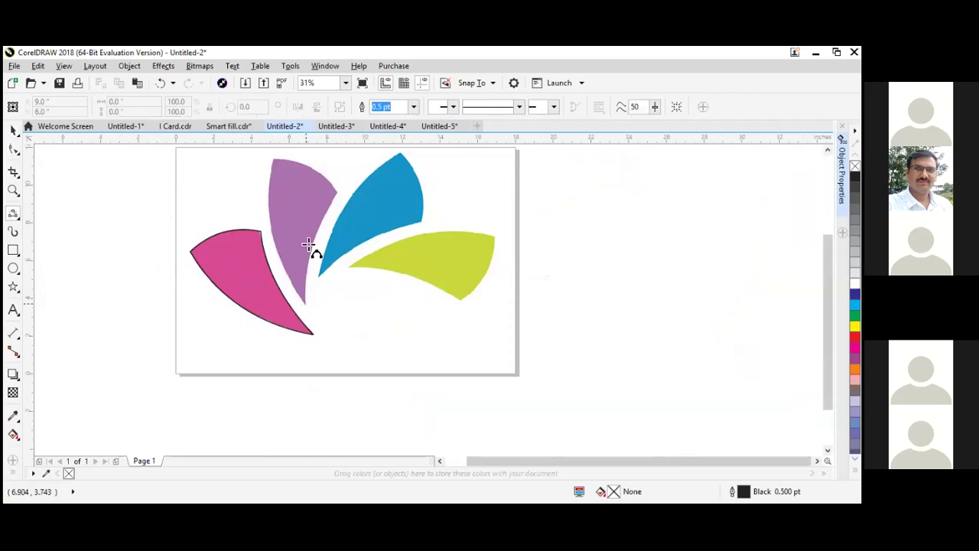
{"action": "left_click_drag", "start_coordinate": [306, 304], "coordinate": [337, 195]}
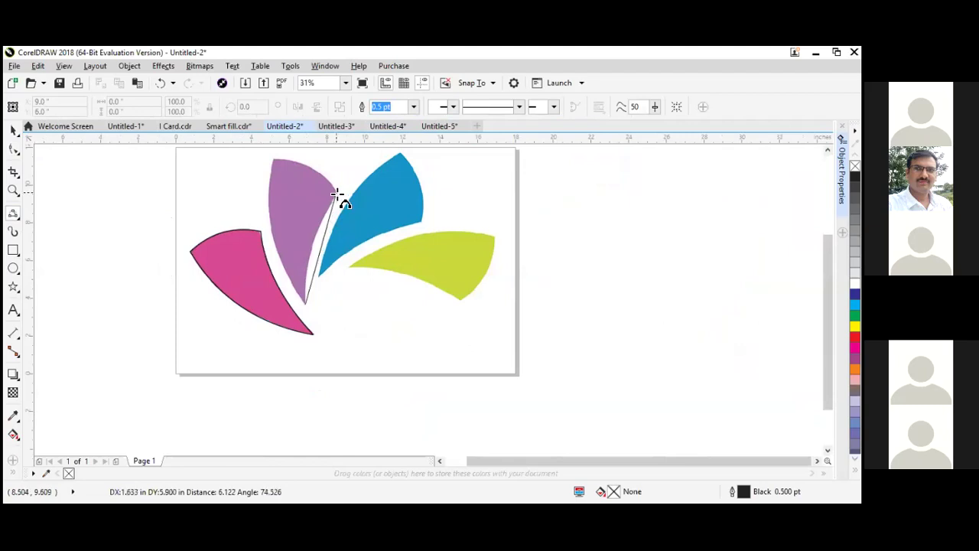
{"action": "left_click", "coordinate": [311, 246]}
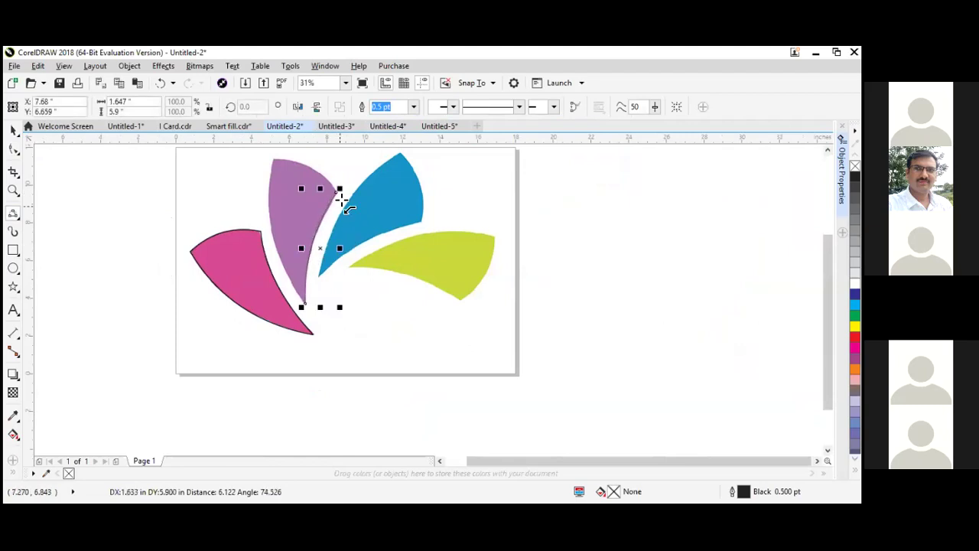
Close the purple petal outline with 3-point curves along its top edge, about 3.8 inches, and its left edge, about 8 inches
{"action": "scroll", "coordinate": [337, 192], "scroll_direction": "down", "scroll_amount": 2}
{"action": "scroll", "coordinate": [337, 191], "scroll_direction": "up", "scroll_amount": 2}
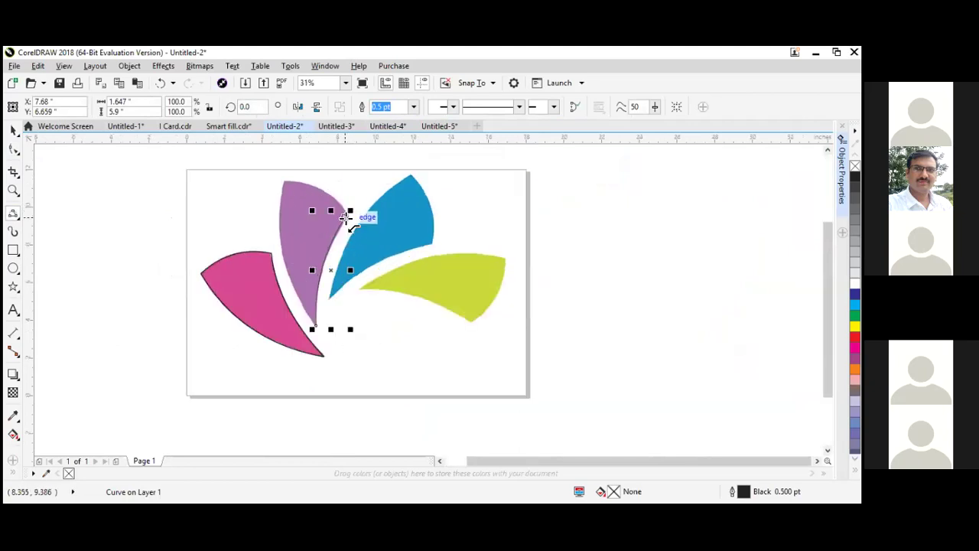
{"action": "left_click_drag", "start_coordinate": [280, 179], "coordinate": [315, 193]}
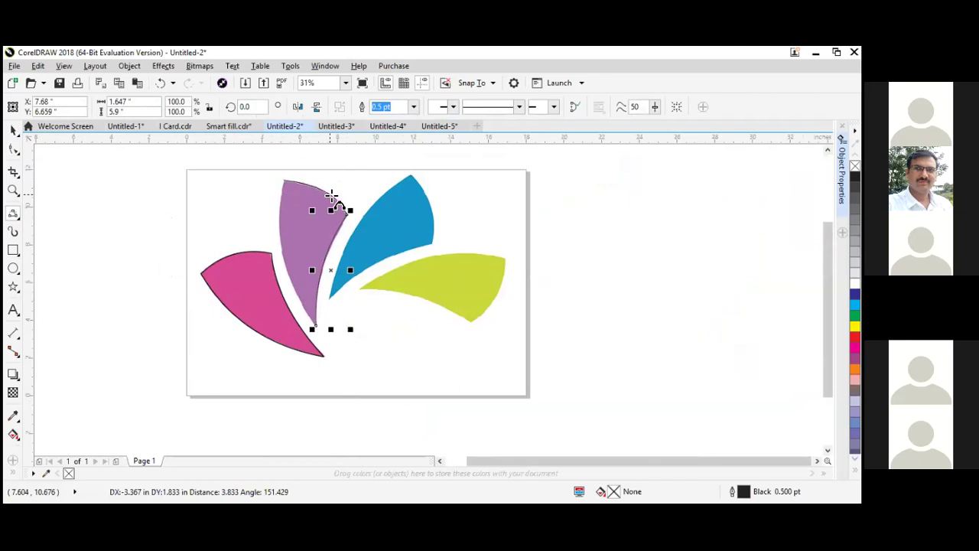
{"action": "left_click", "coordinate": [296, 188]}
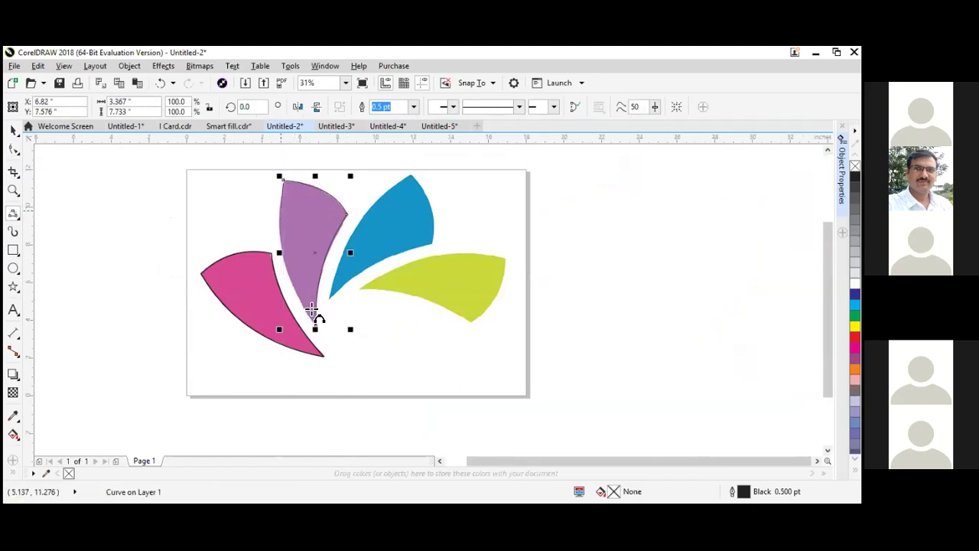
{"action": "left_click", "coordinate": [316, 327]}
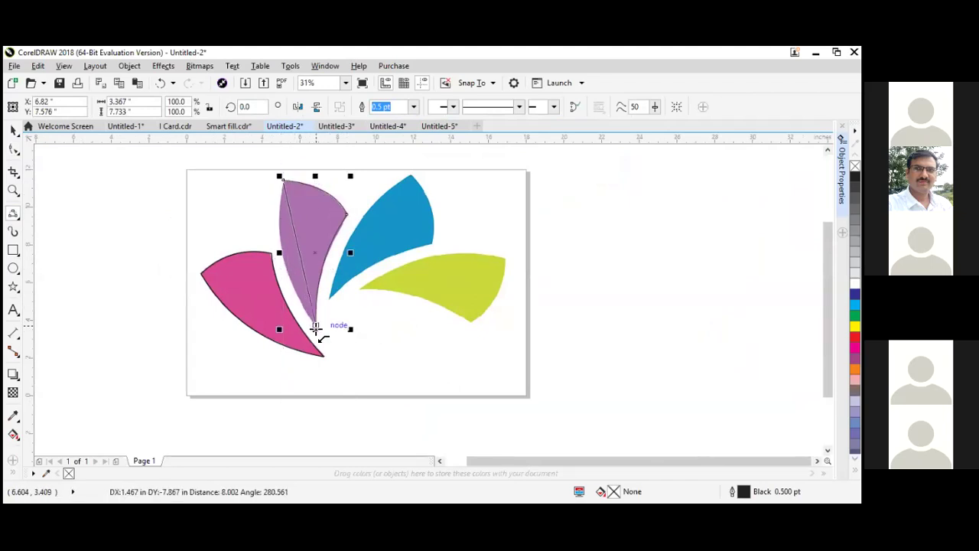
{"action": "left_click", "coordinate": [285, 257]}
Trace the blue petal's lower edge with a 3-point curve, spanning about 6.1 inches from its bottom tip to its right corner
{"action": "left_click_drag", "start_coordinate": [330, 297], "coordinate": [437, 247]}
{"action": "key", "text": "Escape"}
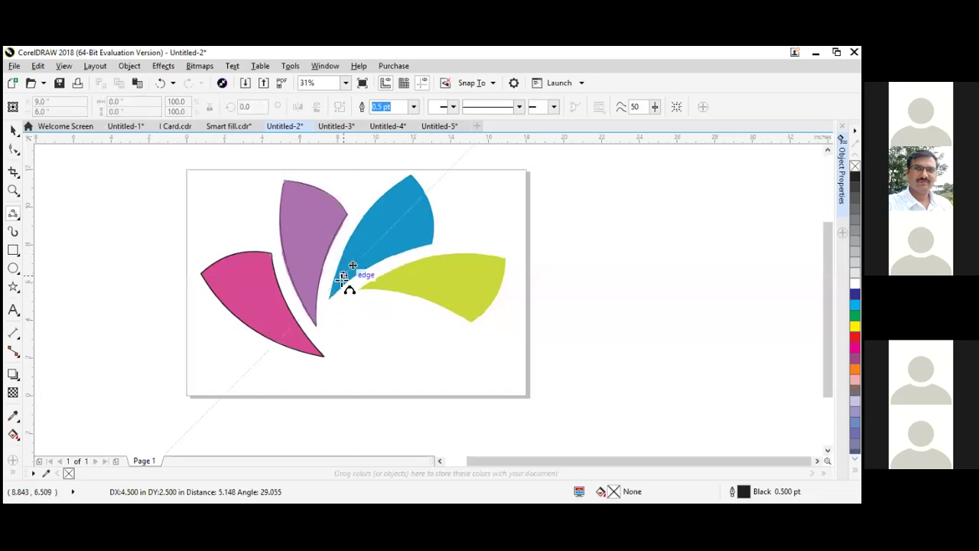
{"action": "scroll", "coordinate": [352, 265], "scroll_direction": "up", "scroll_amount": 2}
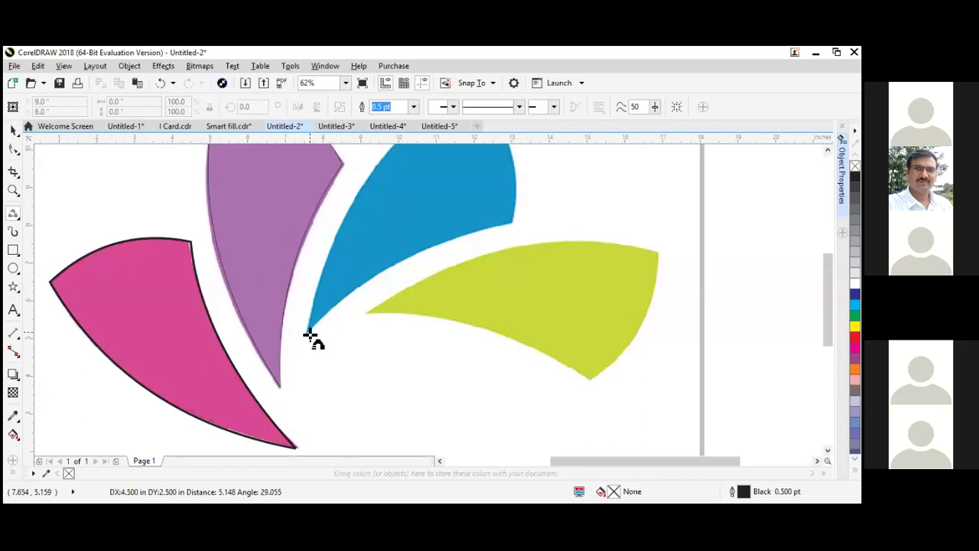
{"action": "left_click", "coordinate": [511, 222]}
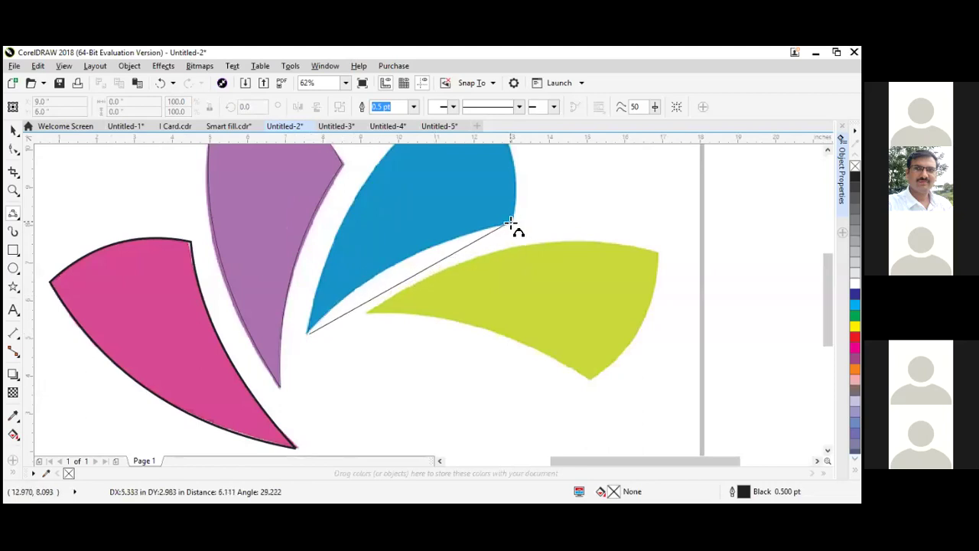
{"action": "left_click_drag", "start_coordinate": [511, 222], "coordinate": [471, 235]}
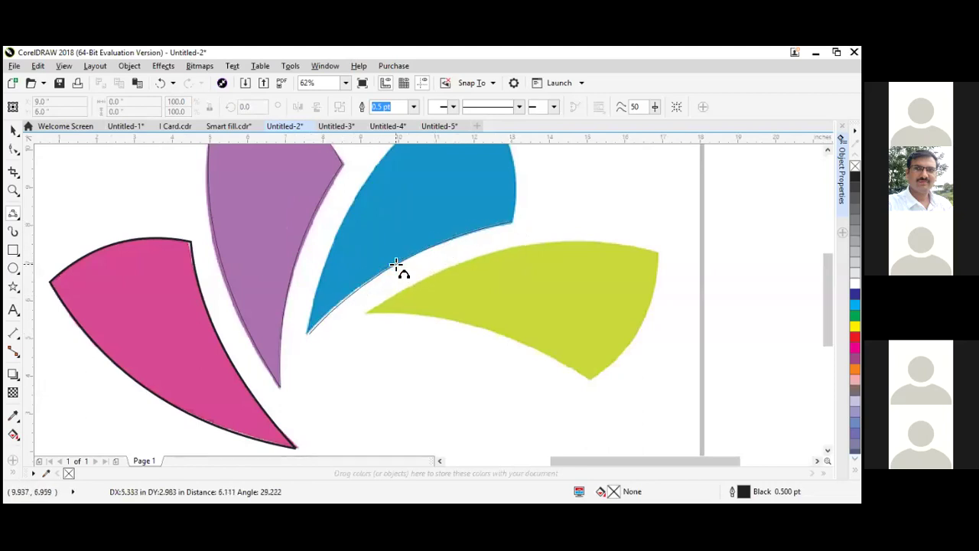
Close the blue petal outline with 3-point curves along its right edge, about 3.8 inches, and its left edge, about 7.9 inches
{"action": "scroll", "coordinate": [383, 266], "scroll_direction": "down", "scroll_amount": 2}
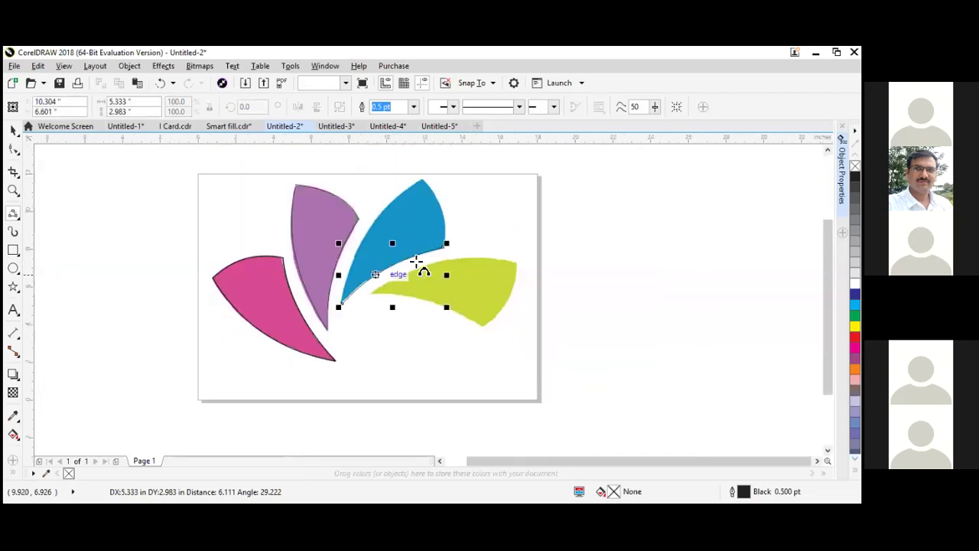
{"action": "scroll", "coordinate": [439, 295], "scroll_direction": "up", "scroll_amount": 2}
{"action": "left_click", "coordinate": [439, 293]}
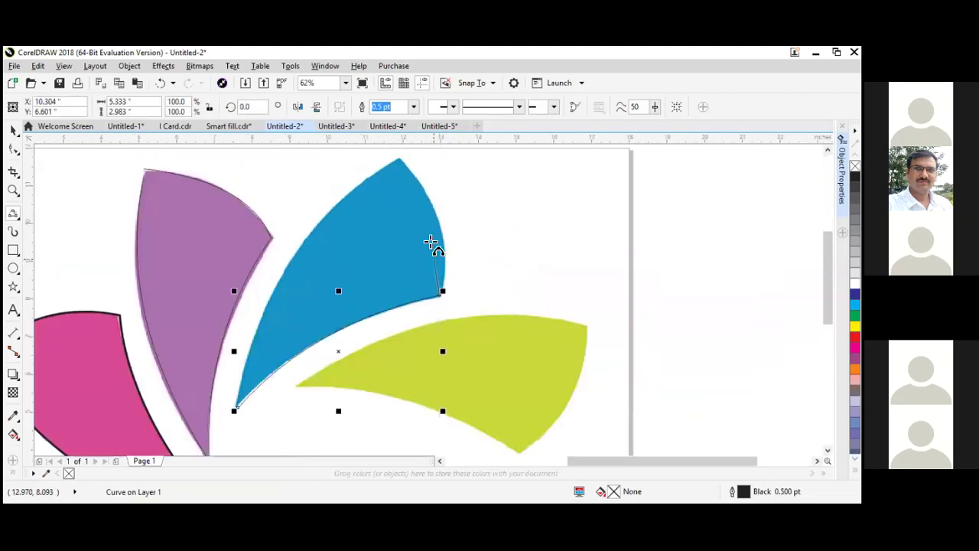
{"action": "left_click", "coordinate": [403, 170]}
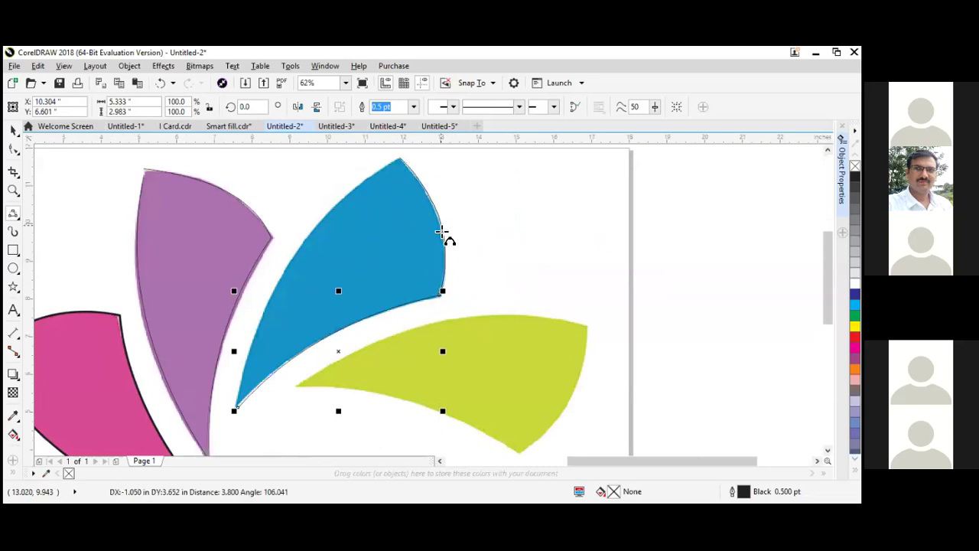
{"action": "left_click", "coordinate": [399, 159]}
{"action": "left_click_drag", "start_coordinate": [238, 410], "coordinate": [258, 344]}
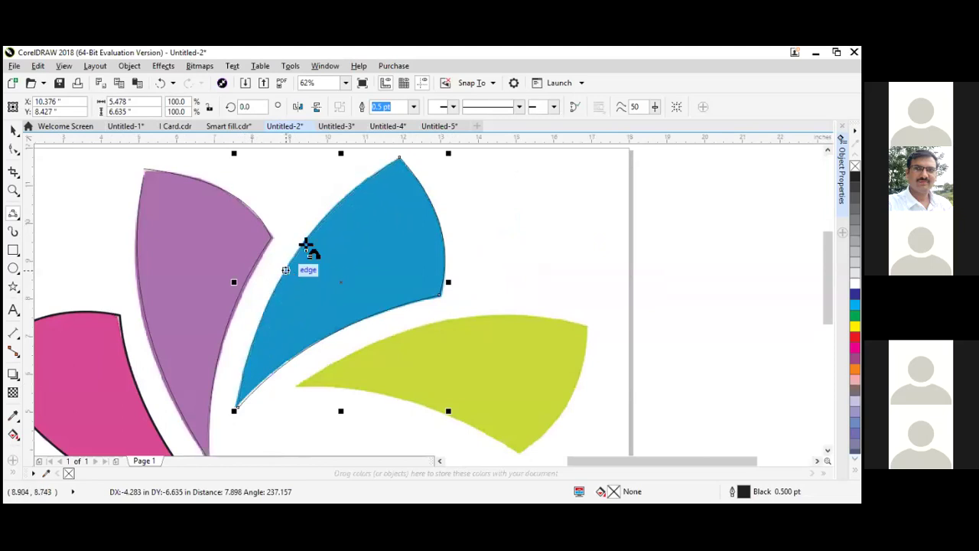
Set the outline width of the traced blue petal curve to 4.0 pt and deselect it
{"action": "scroll", "coordinate": [360, 208], "scroll_direction": "down", "scroll_amount": 2}
{"action": "left_click", "coordinate": [14, 129]}
{"action": "left_click_drag", "start_coordinate": [234, 154], "coordinate": [452, 319]}
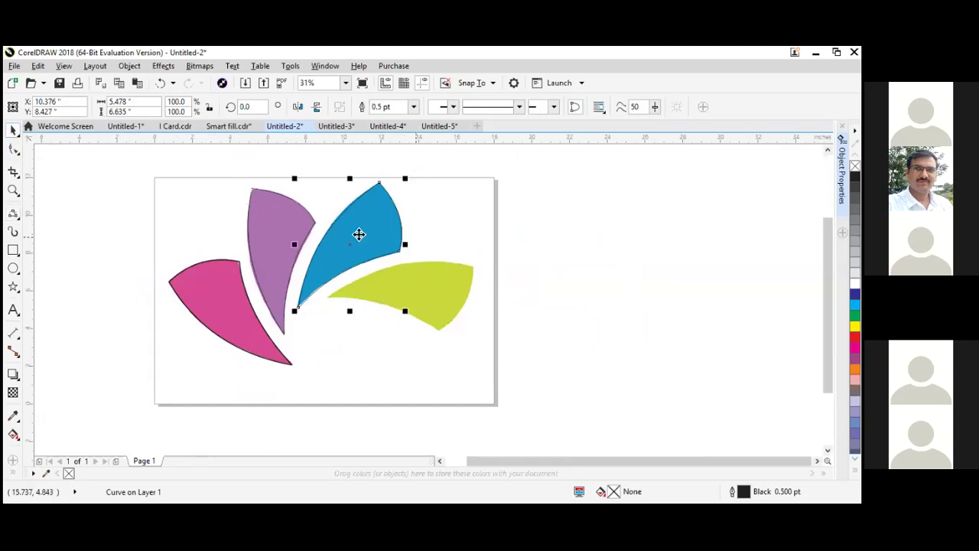
{"action": "left_click", "coordinate": [413, 106]}
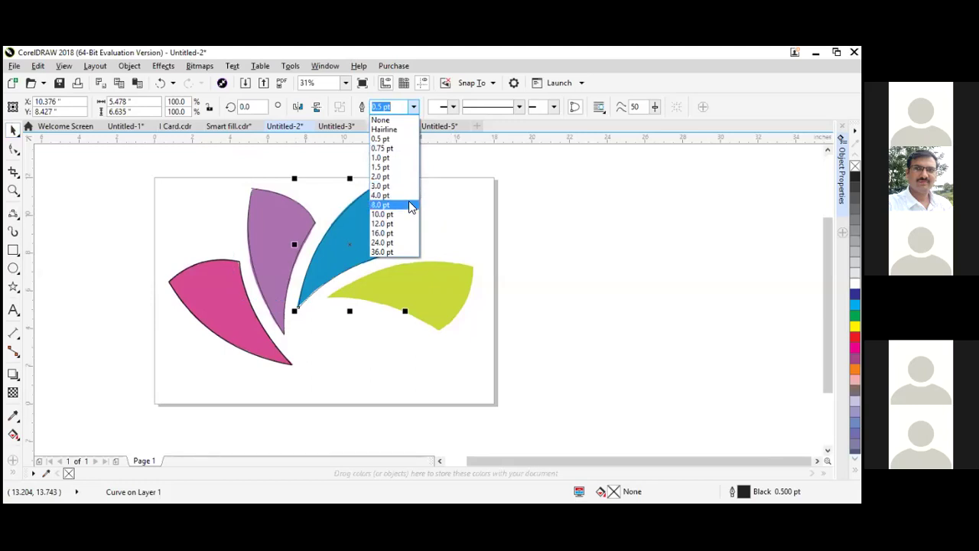
{"action": "left_click", "coordinate": [413, 193]}
{"action": "left_click", "coordinate": [367, 346]}
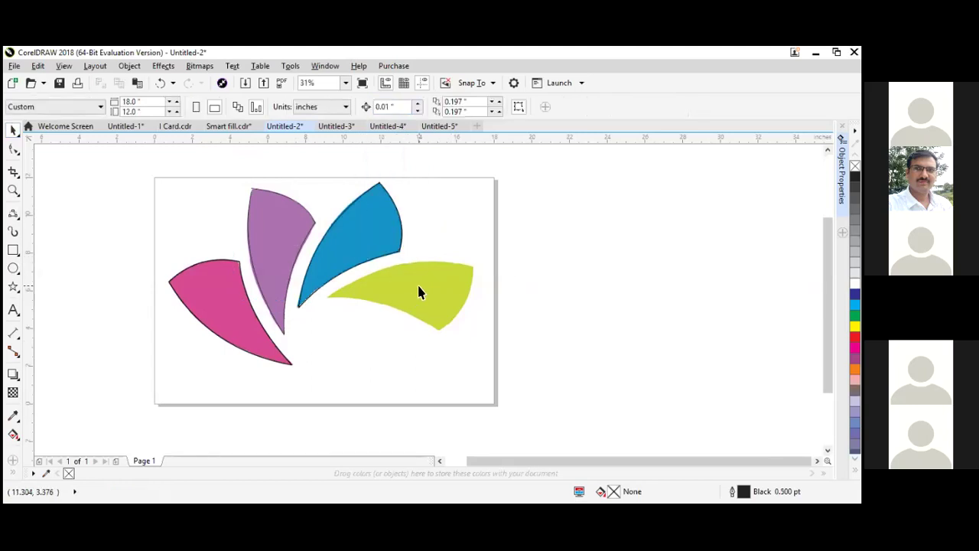
Trace the green petal's upper edge with a 3-point curve, spanning about 7.9 inches from its left tip to its upper right corner
{"action": "scroll", "coordinate": [419, 291], "scroll_direction": "up", "scroll_amount": 2}
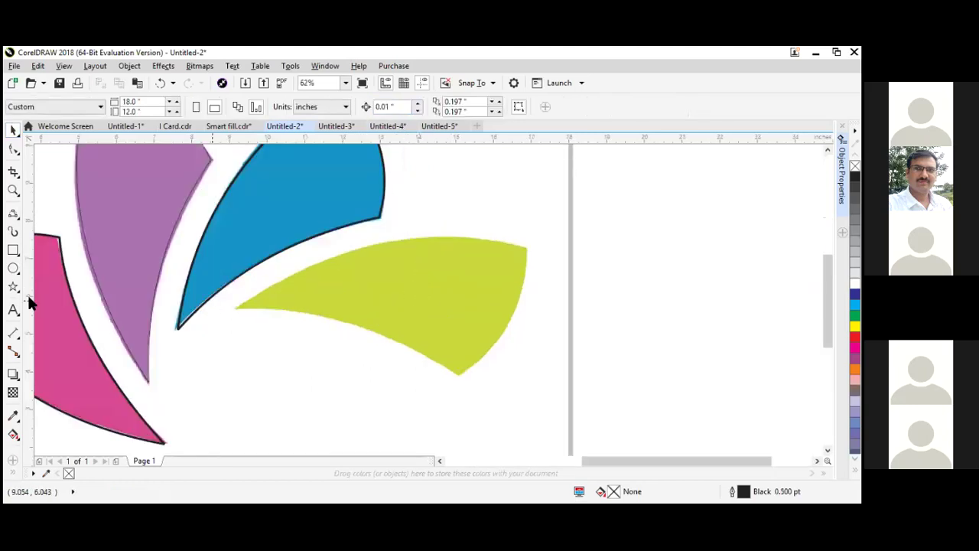
{"action": "left_click", "coordinate": [17, 215]}
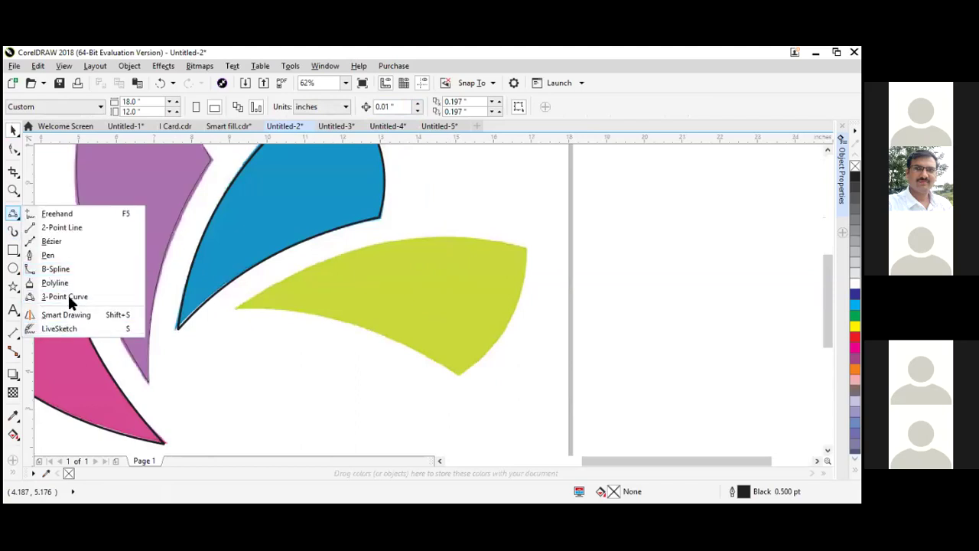
{"action": "left_click", "coordinate": [68, 297]}
{"action": "left_click_drag", "start_coordinate": [237, 310], "coordinate": [526, 247]}
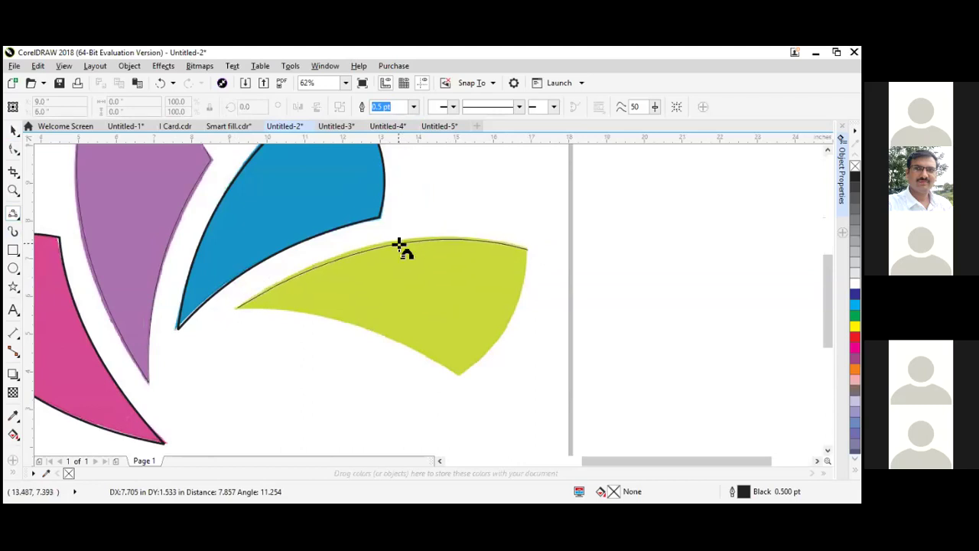
{"action": "left_click", "coordinate": [398, 244]}
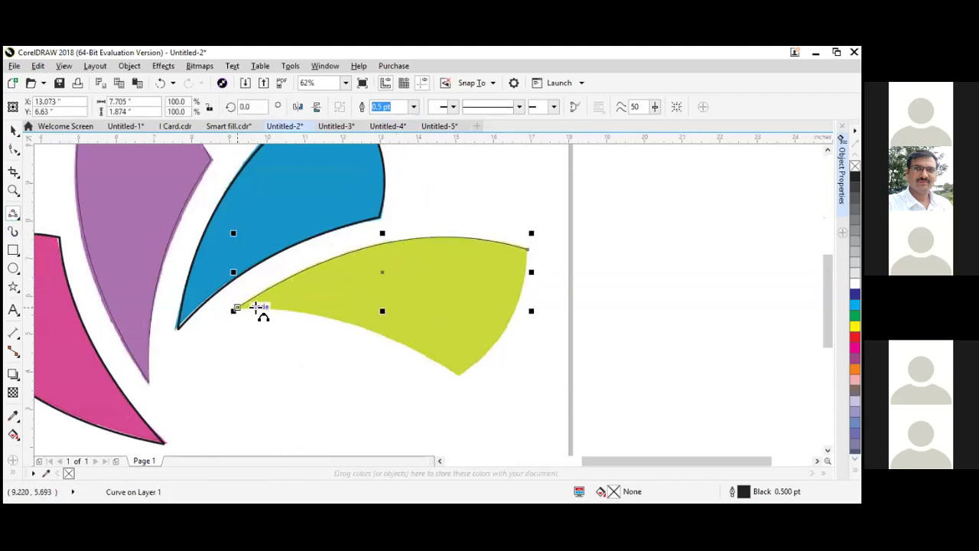
Close the green petal outline with 3-point curves along its lower edge, about 6.1 inches, and its right edge, about 3.8 inches
{"action": "left_click_drag", "start_coordinate": [236, 310], "coordinate": [459, 375]}
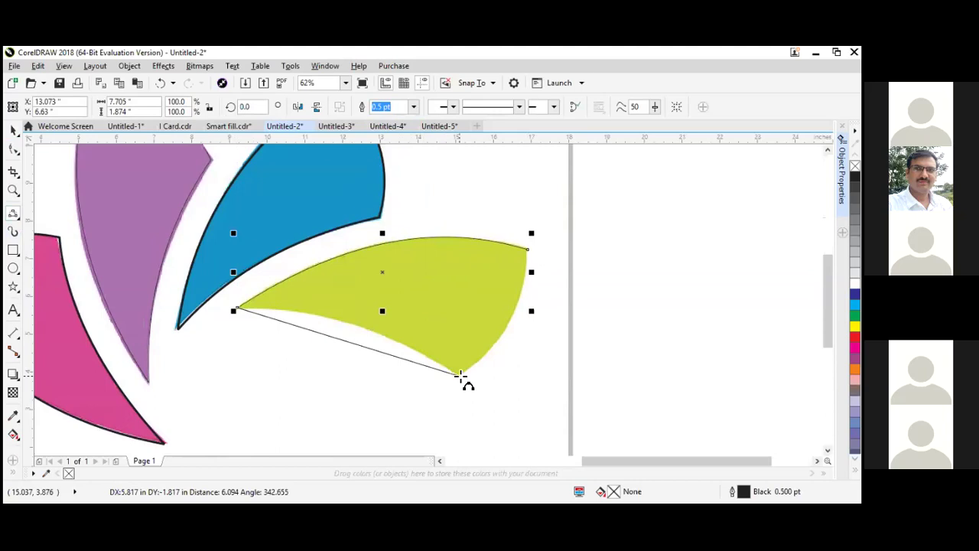
{"action": "left_click", "coordinate": [367, 336]}
{"action": "left_click_drag", "start_coordinate": [466, 383], "coordinate": [529, 253]}
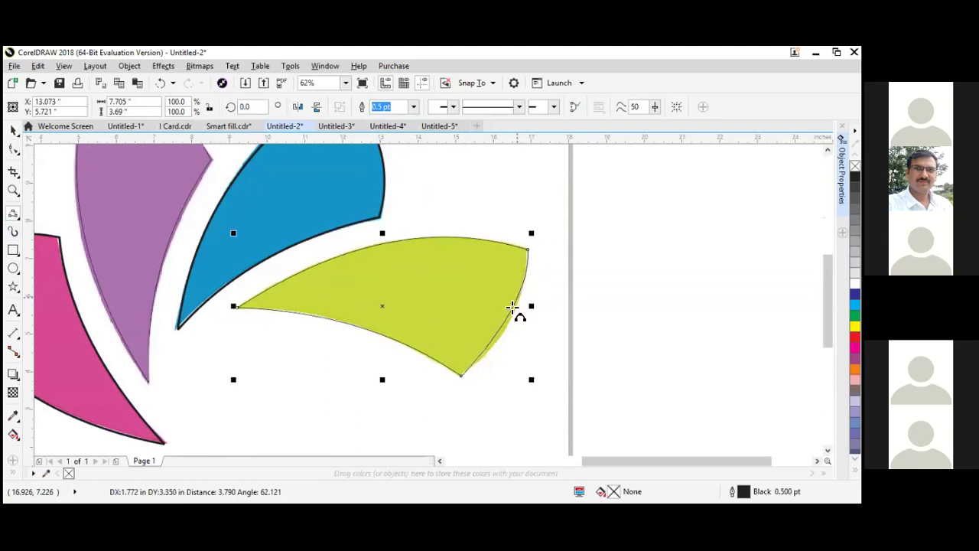
{"action": "left_click", "coordinate": [507, 324]}
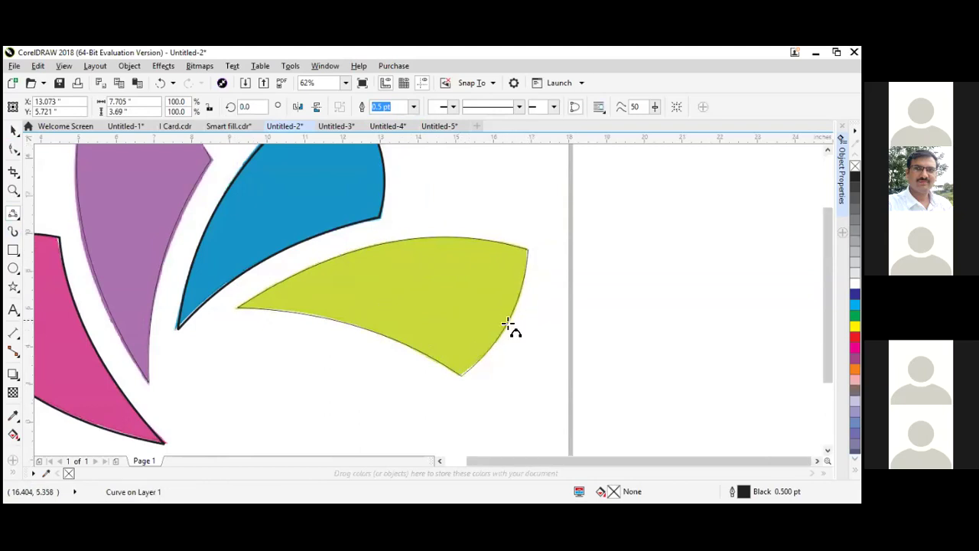
{"action": "scroll", "coordinate": [507, 326], "scroll_direction": "down", "scroll_amount": 2}
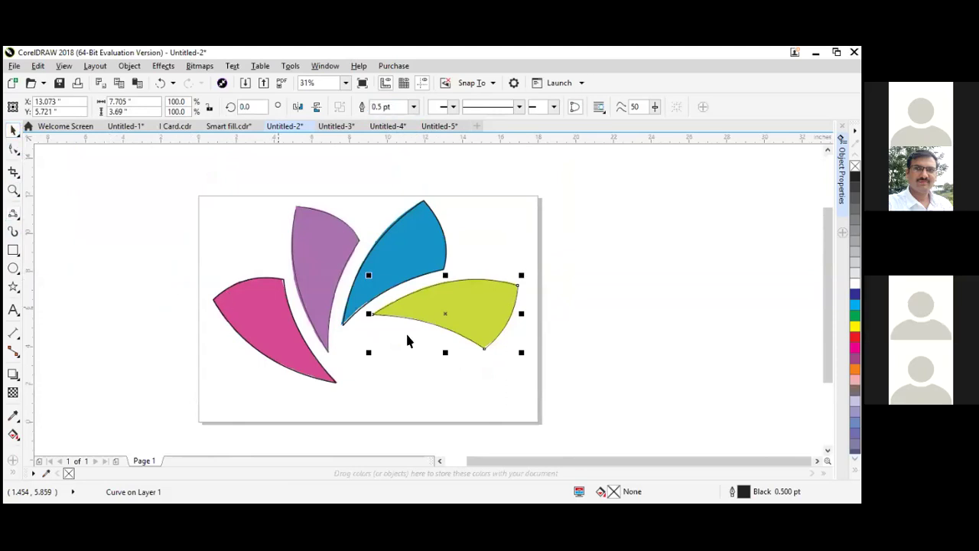
{"action": "scroll", "coordinate": [407, 340], "scroll_direction": "up", "scroll_amount": 2}
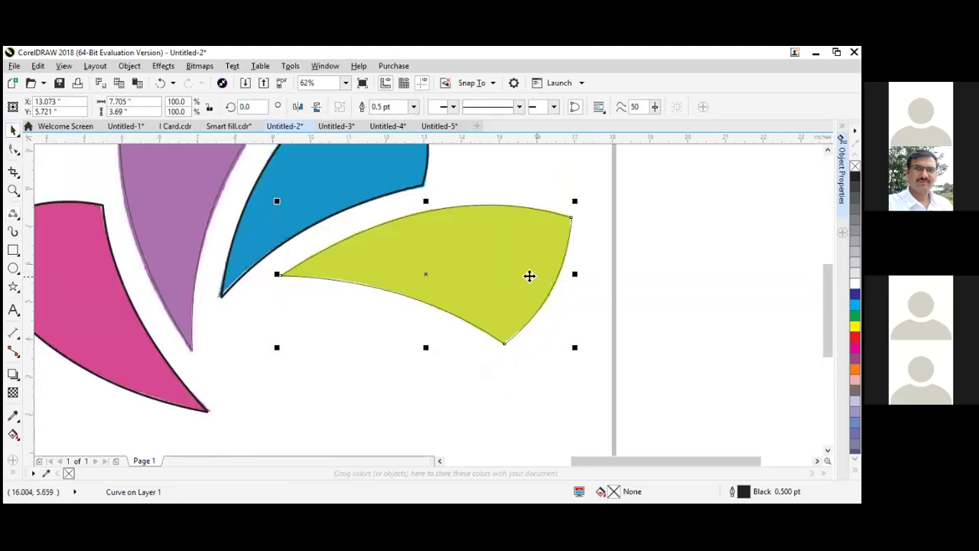
{"action": "scroll", "coordinate": [382, 302], "scroll_direction": "down", "scroll_amount": 2}
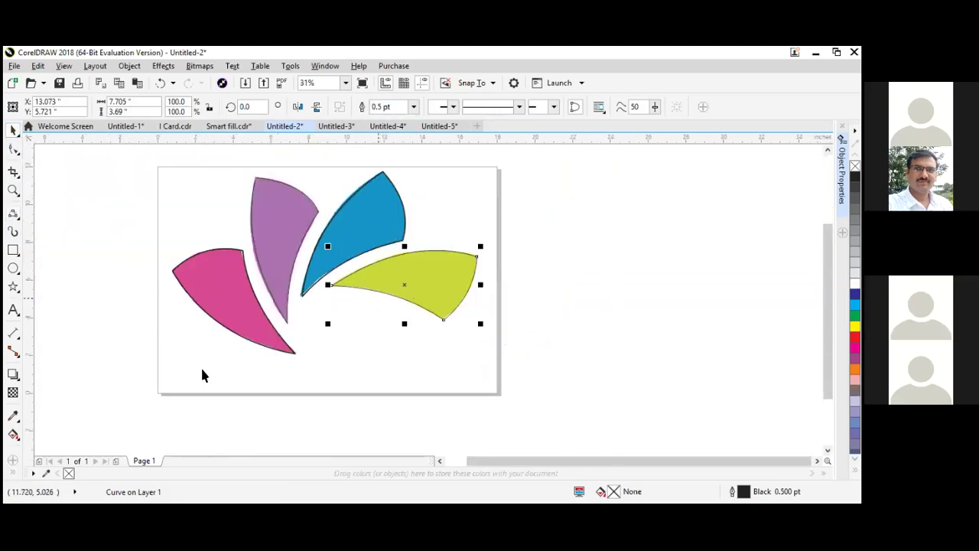
Sample the pink R:216 G:74 B:148 from the bitmap petal and fill the traced pink petal curve with it
{"action": "left_click", "coordinate": [13, 417]}
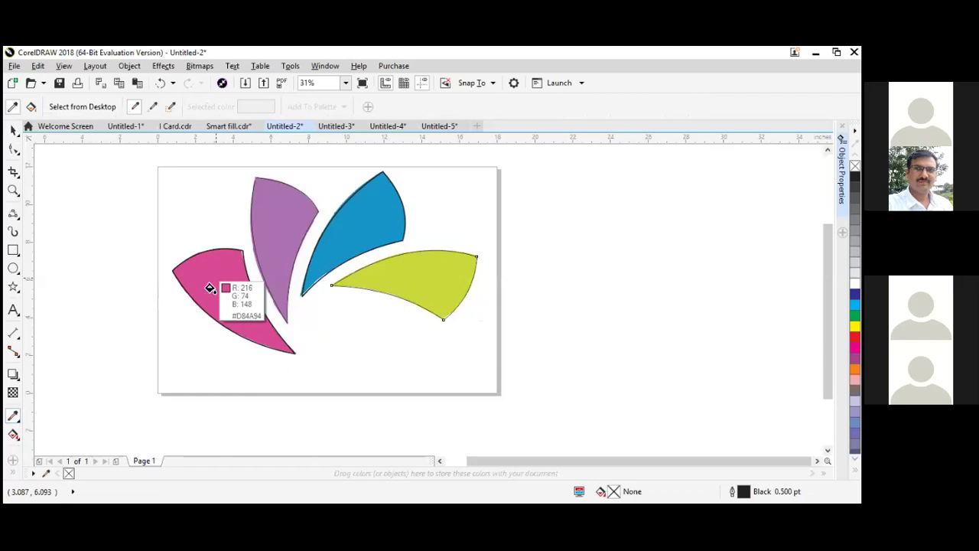
{"action": "left_click", "coordinate": [209, 287]}
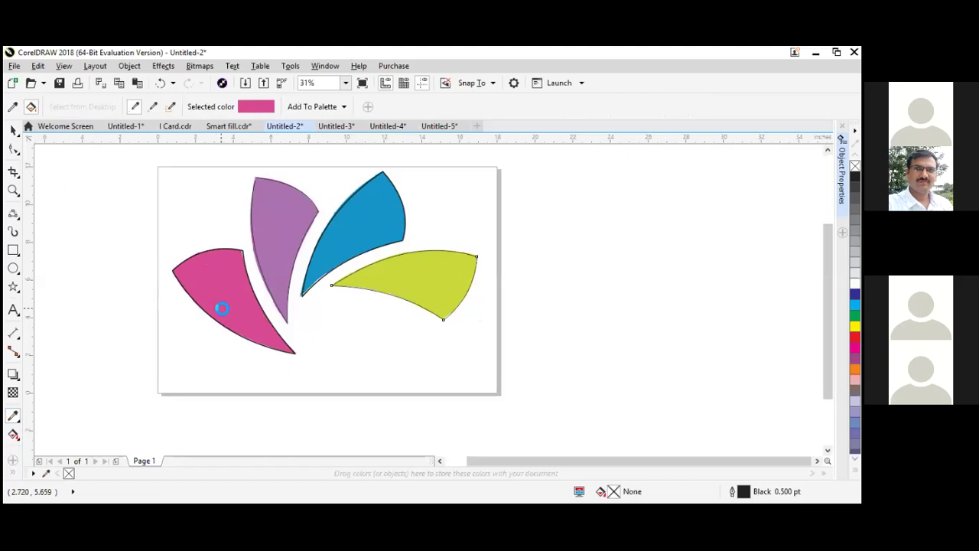
{"action": "left_click", "coordinate": [13, 130]}
Try moving the filled pink petal off the bitmap, up and to the left, and undo the move
{"action": "left_click", "coordinate": [232, 297]}
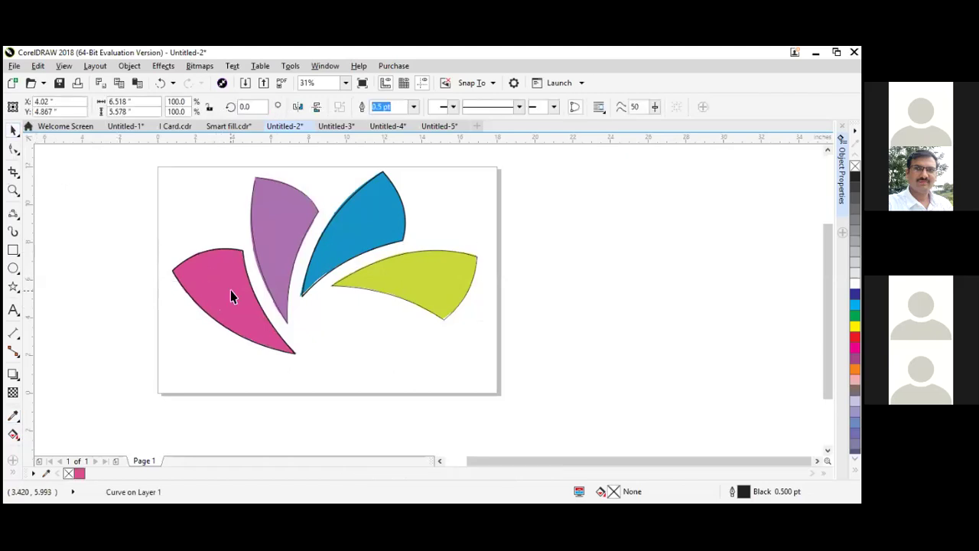
{"action": "left_click", "coordinate": [232, 296]}
{"action": "left_click_drag", "start_coordinate": [212, 295], "coordinate": [115, 229]}
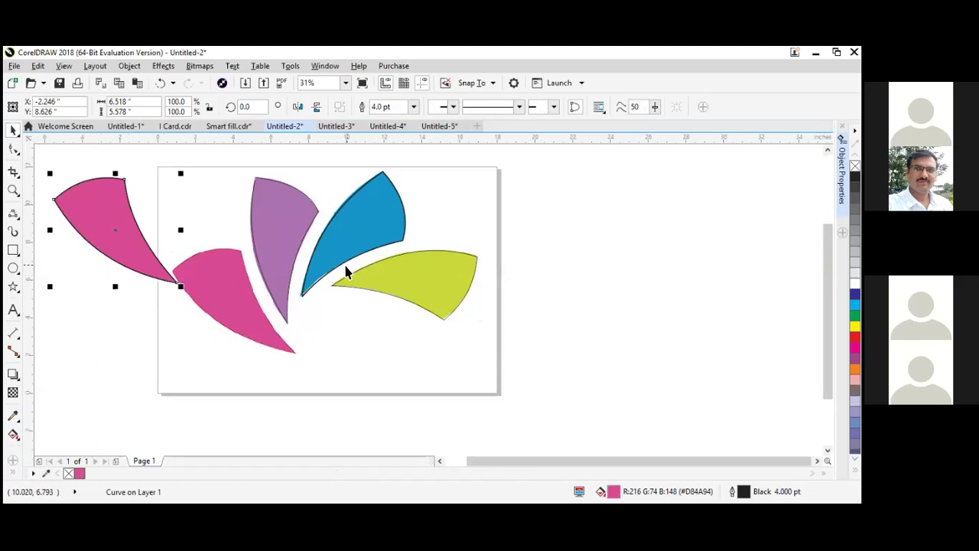
{"action": "key", "text": "ctrl+z"}
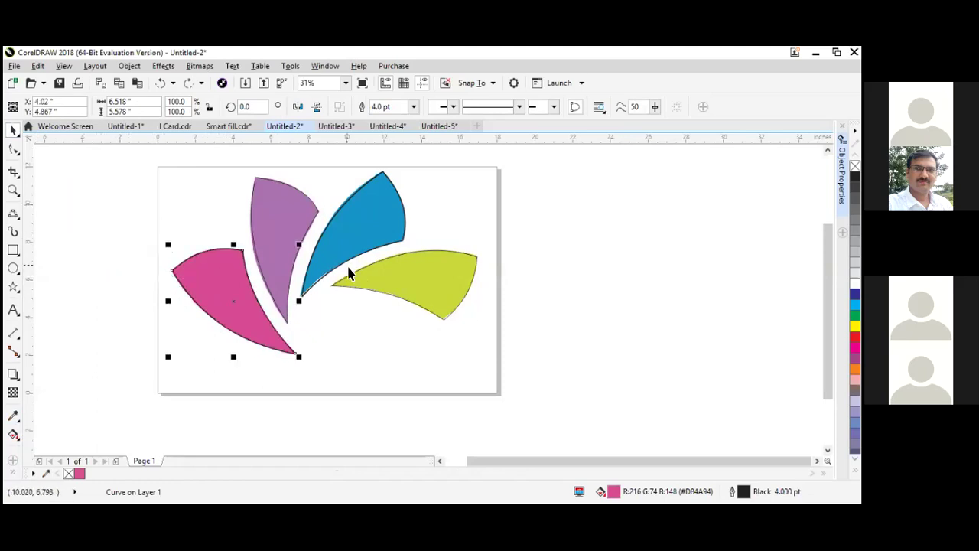
Fill the traced purple petal curve with the purple R:172 G:114 B:175 sampled from the bitmap
{"action": "left_click", "coordinate": [284, 231]}
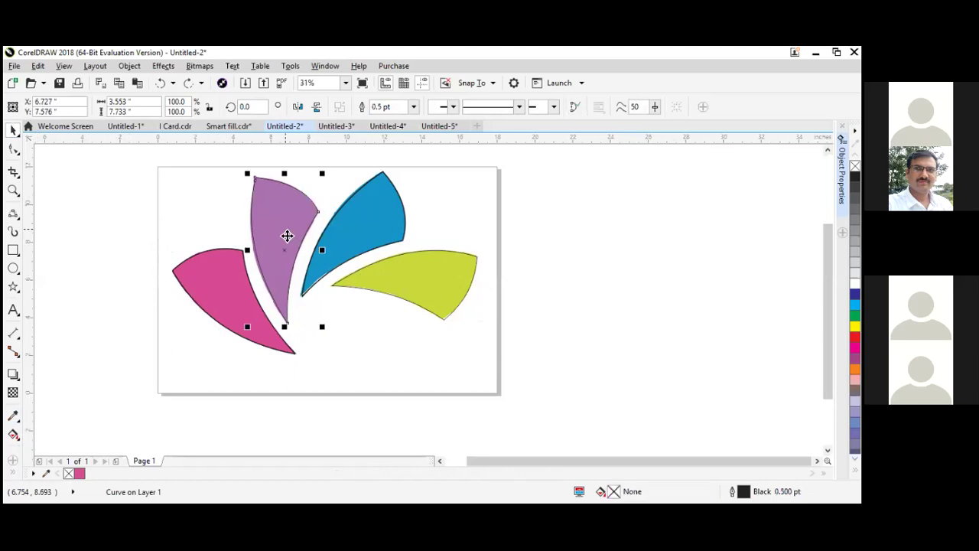
{"action": "left_click", "coordinate": [13, 417]}
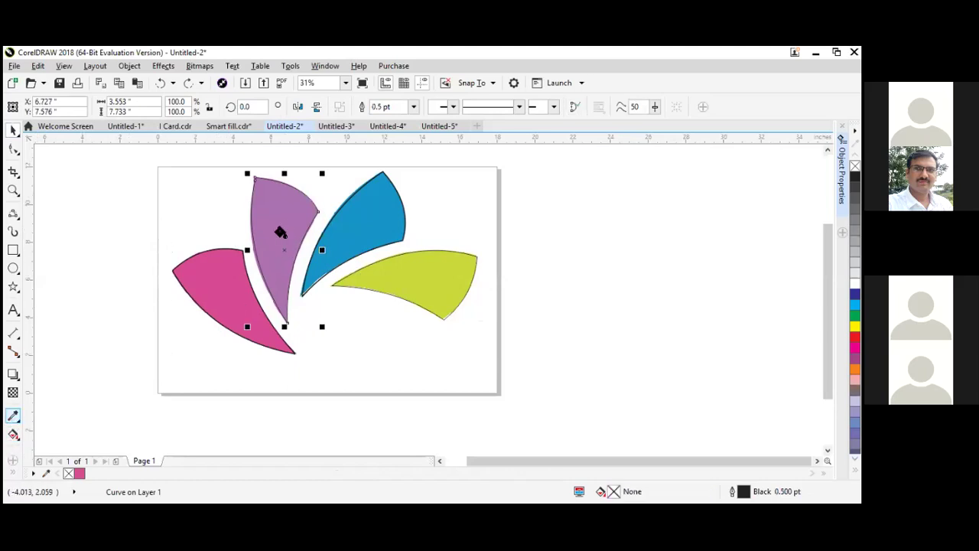
{"action": "left_click", "coordinate": [277, 231]}
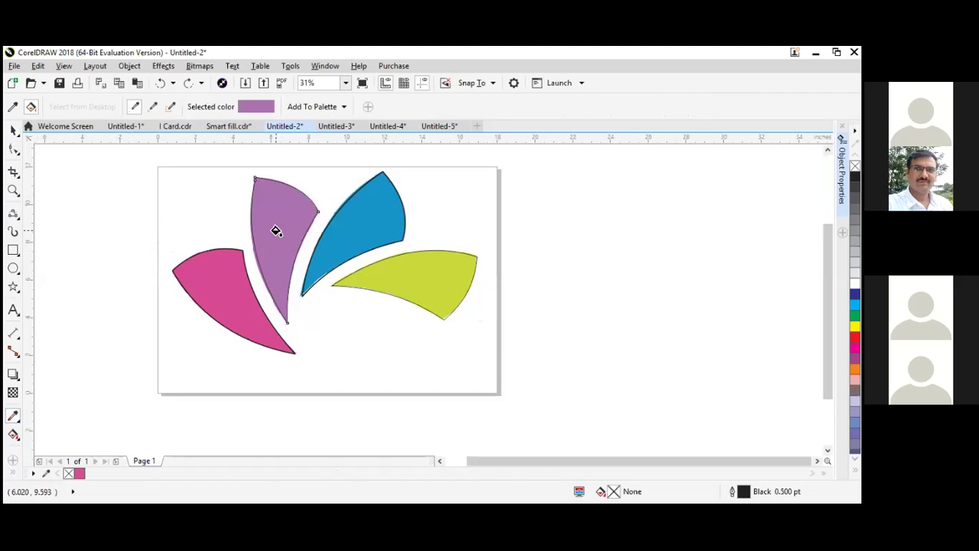
{"action": "left_click", "coordinate": [276, 231]}
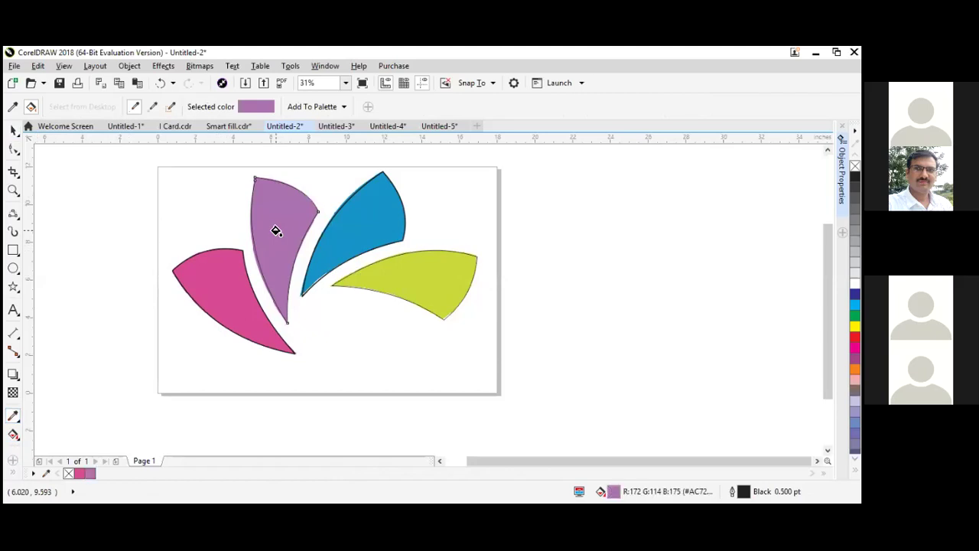
Fill the traced blue petal curve with the blue sampled from the bitmap petal beneath it
{"action": "left_click", "coordinate": [17, 417]}
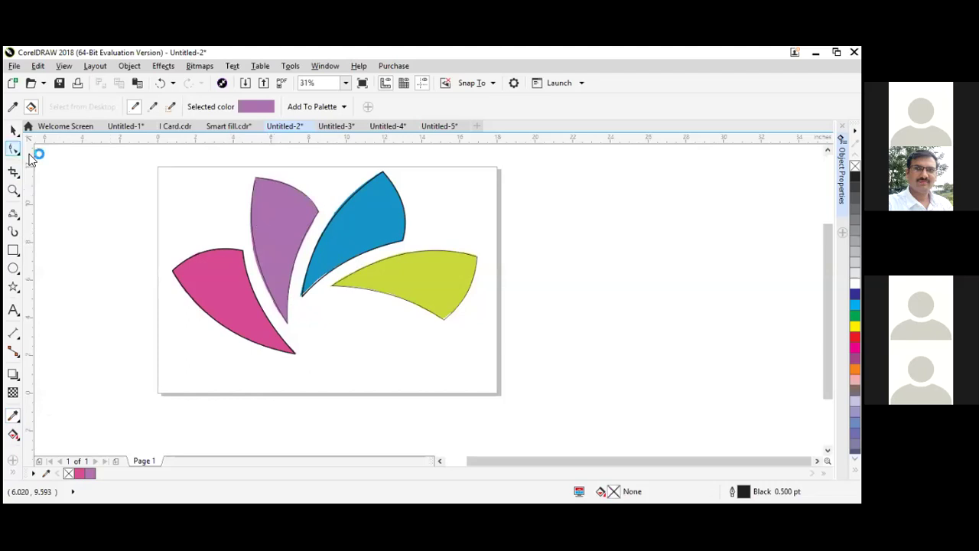
{"action": "left_click", "coordinate": [14, 130]}
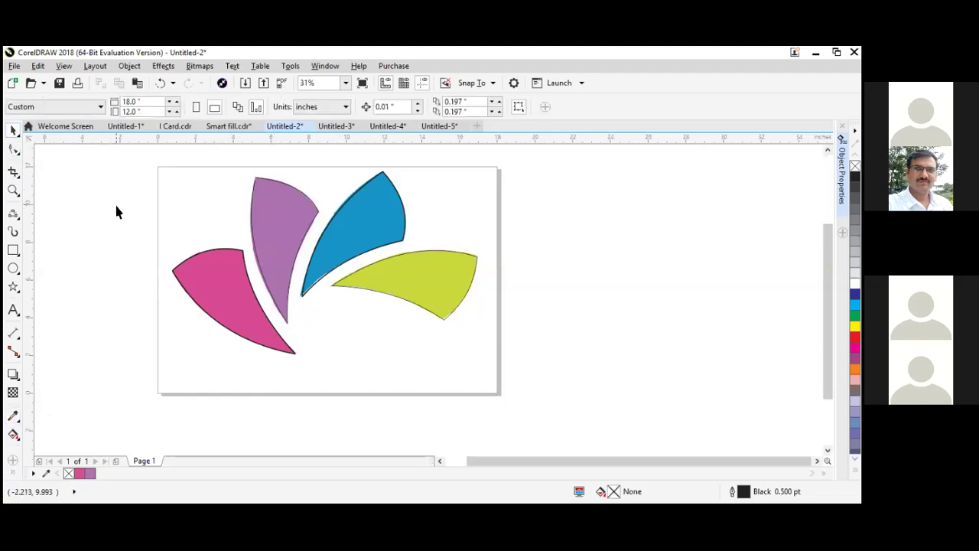
{"action": "left_click", "coordinate": [16, 417]}
{"action": "left_click", "coordinate": [349, 233]}
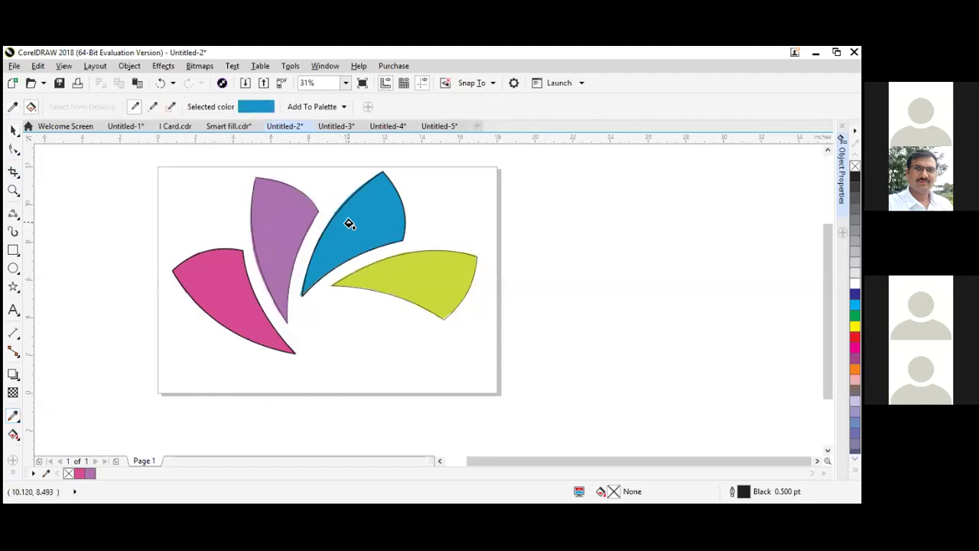
{"action": "left_click", "coordinate": [14, 131]}
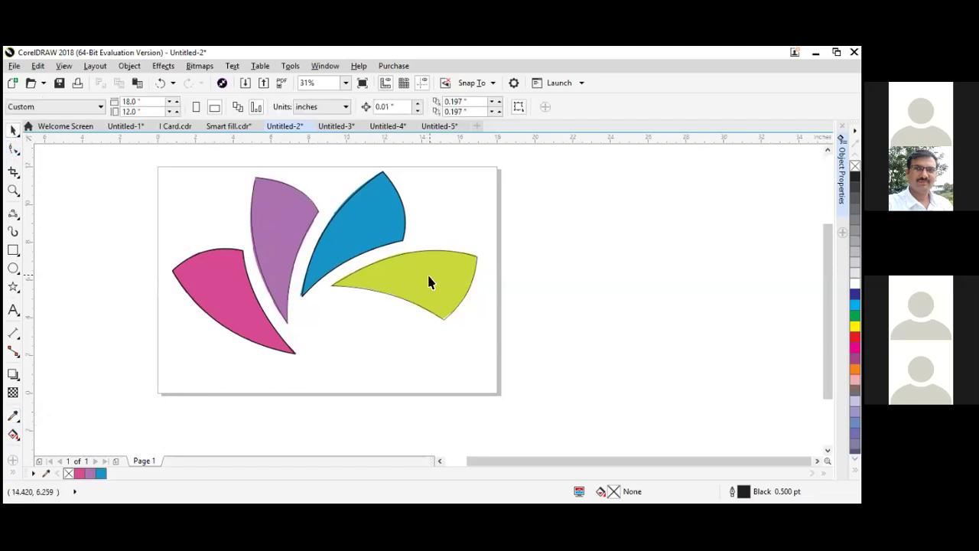
Fill the traced green petal curve with the yellow-green R:202 G:216 B:59 sampled from the bitmap
{"action": "left_click", "coordinate": [429, 282]}
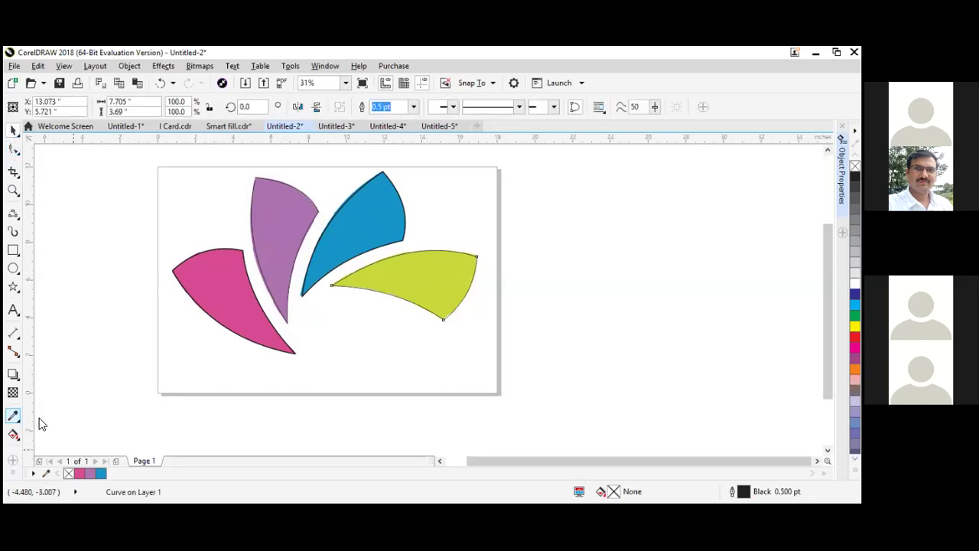
{"action": "left_click", "coordinate": [13, 415]}
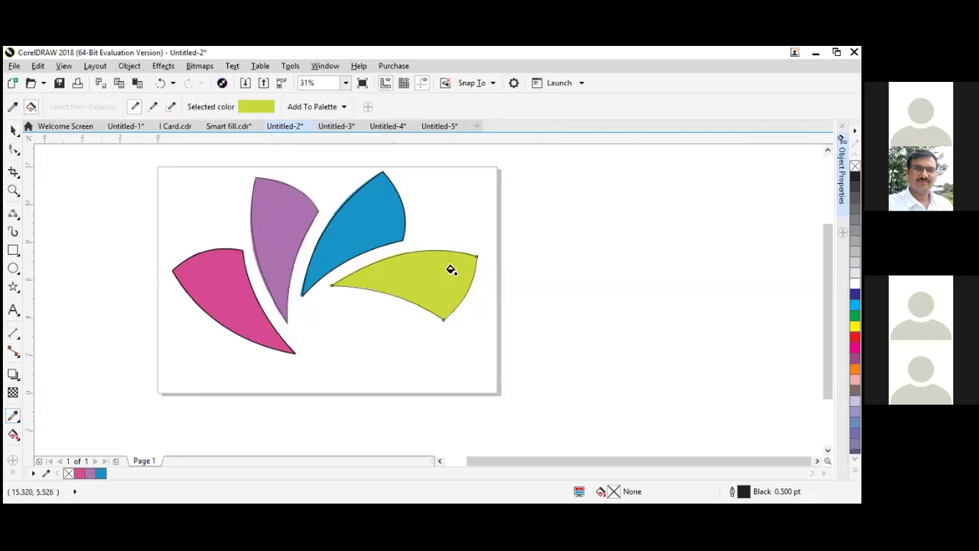
{"action": "left_click", "coordinate": [451, 267]}
{"action": "left_click", "coordinate": [14, 131]}
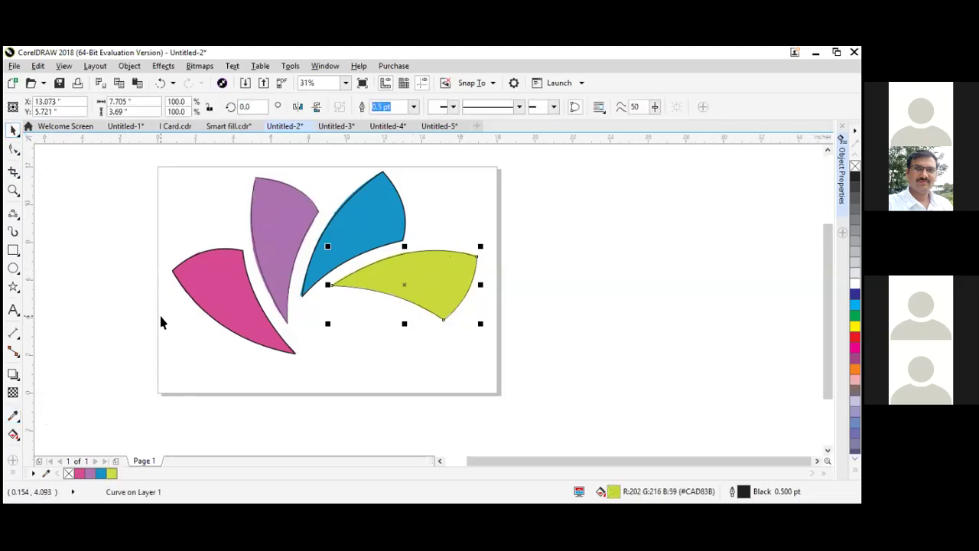
Select the filled green petal curve and remove its black outline
{"action": "left_click", "coordinate": [125, 282]}
{"action": "left_click_drag", "start_coordinate": [115, 156], "coordinate": [475, 355]}
{"action": "left_click", "coordinate": [453, 292]}
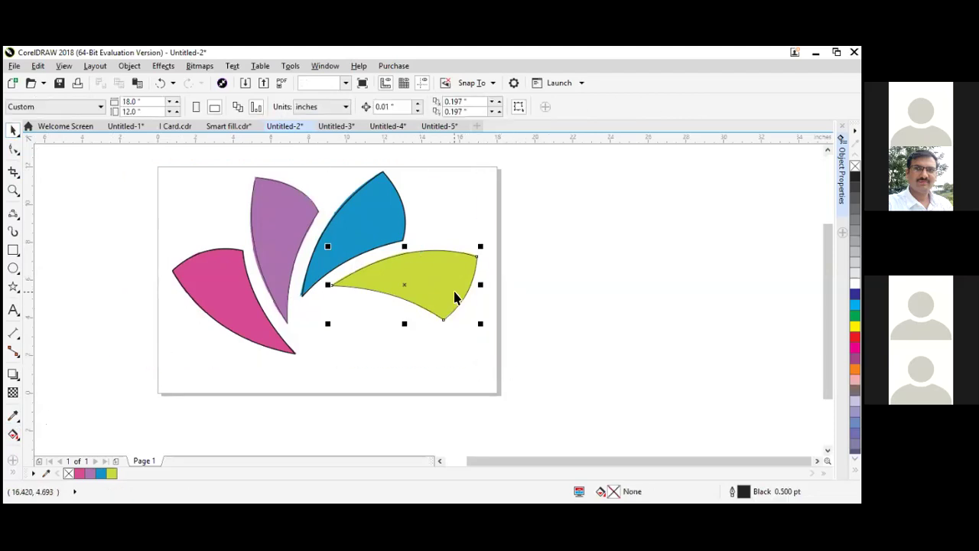
{"action": "key", "text": "Return"}
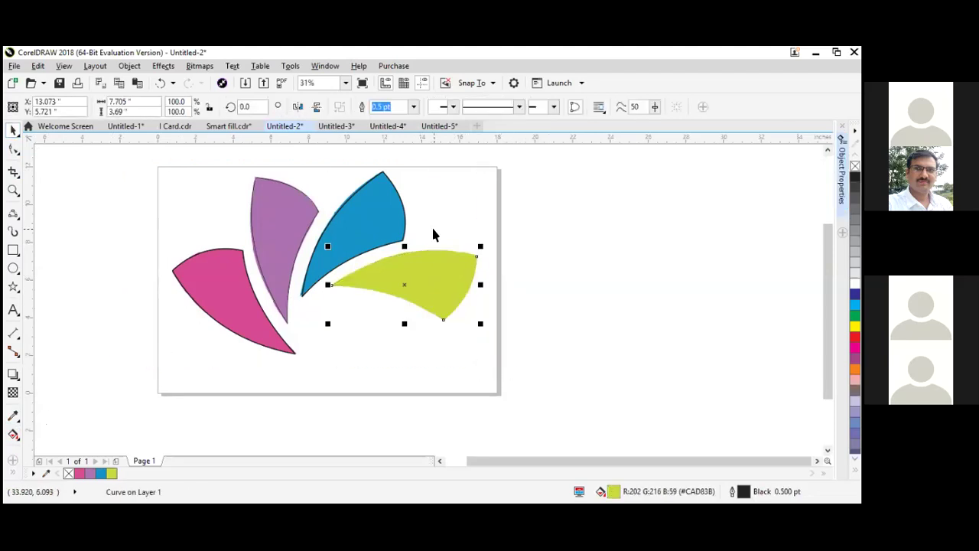
Remove the black outlines from the traced blue, purple and pink petal curves
{"action": "left_click", "coordinate": [345, 227]}
{"action": "right_click", "coordinate": [854, 165]}
{"action": "left_click", "coordinate": [289, 229]}
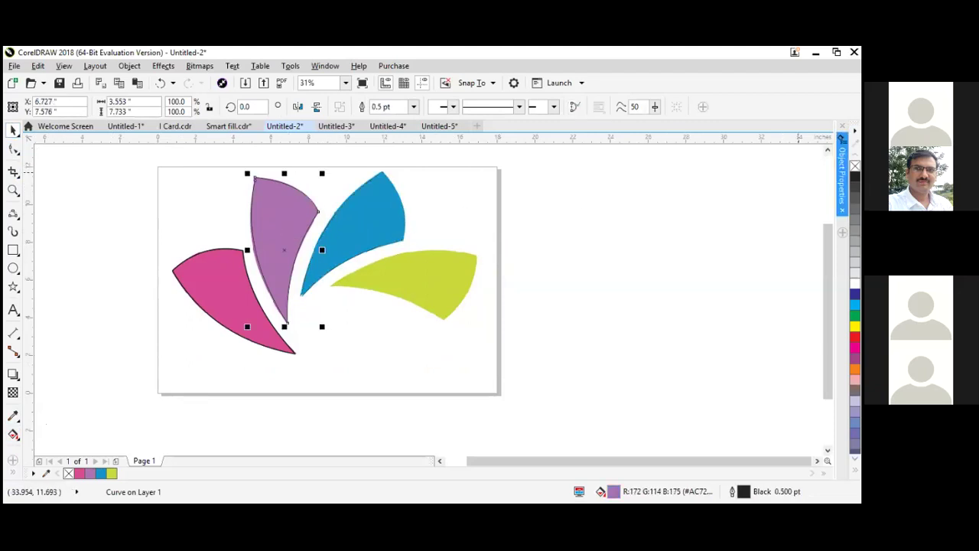
{"action": "right_click", "coordinate": [854, 165]}
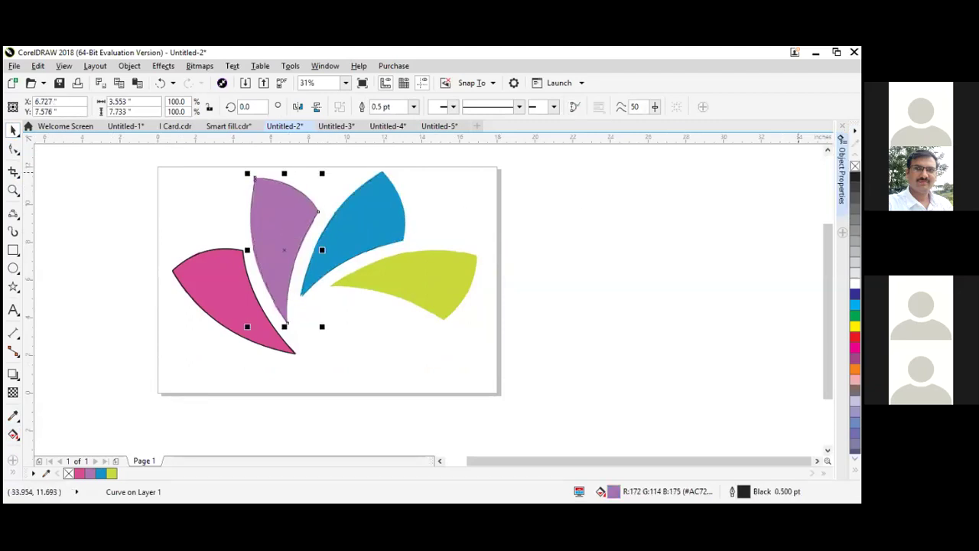
{"action": "left_click", "coordinate": [231, 282]}
{"action": "right_click", "coordinate": [854, 165]}
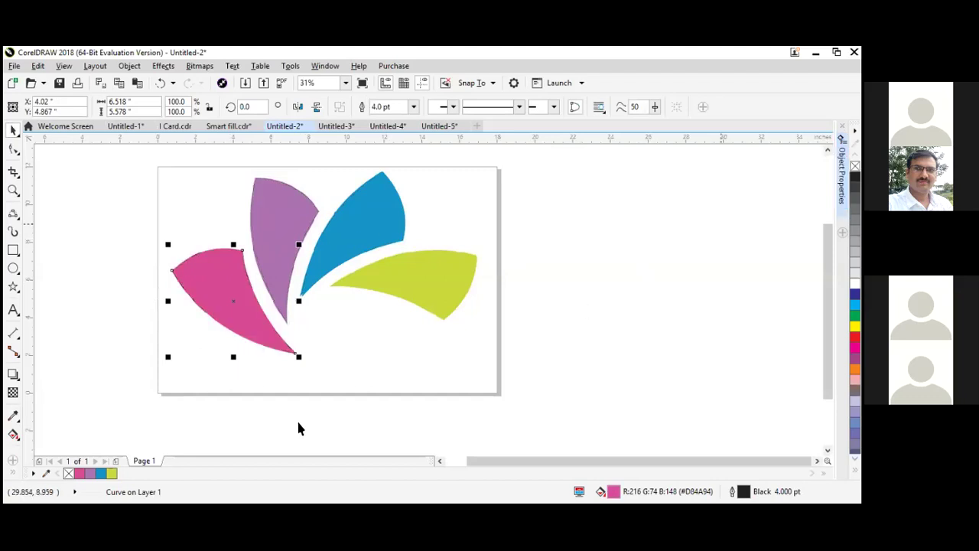
Select all four traced petal curves together and group them
{"action": "left_click", "coordinate": [351, 245], "text": "shift"}
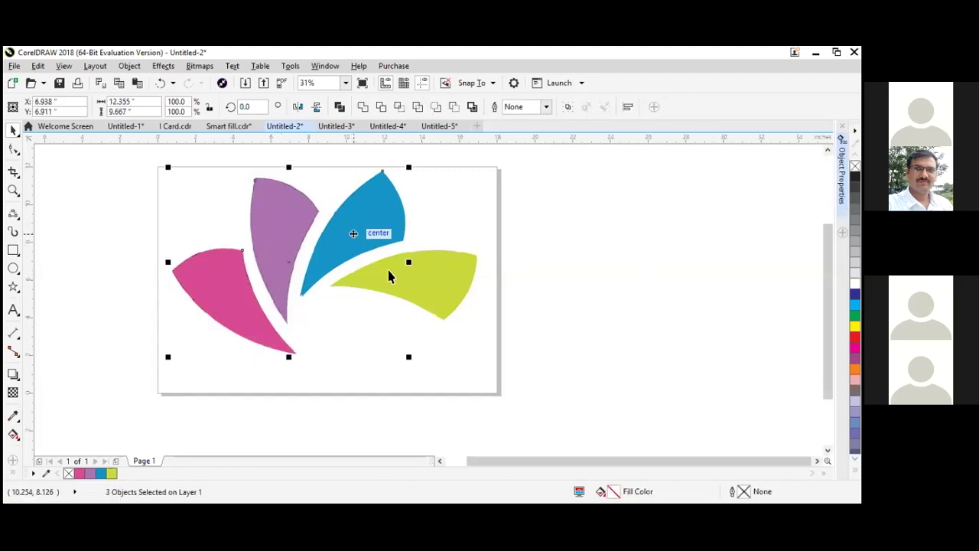
{"action": "left_click", "coordinate": [386, 285], "text": "shift"}
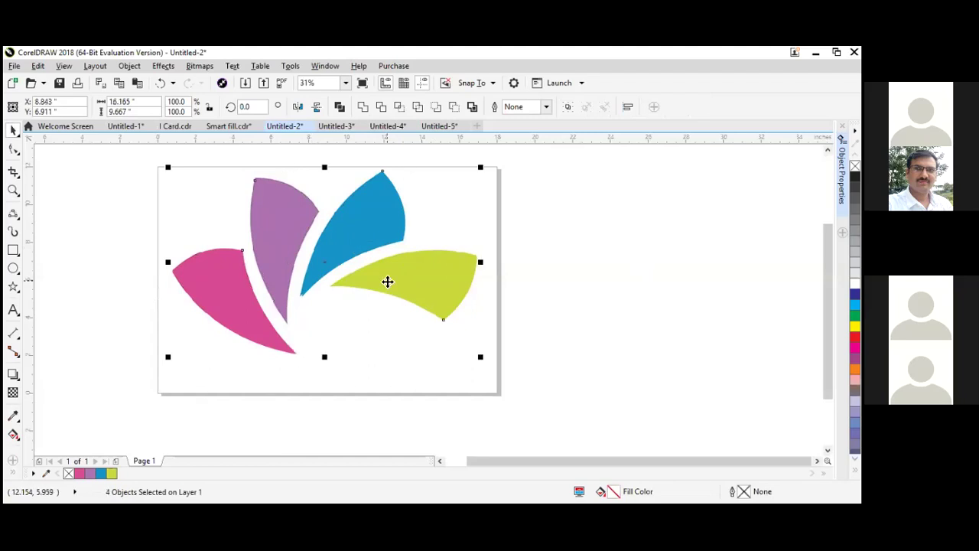
{"action": "right_click", "coordinate": [260, 215]}
{"action": "left_click", "coordinate": [311, 269]}
Try moving the petal group about 18.5 inches to the right of the bitmap, and return it to its original position
{"action": "scroll", "coordinate": [311, 269], "scroll_direction": "down", "scroll_amount": 2}
{"action": "left_click_drag", "start_coordinate": [317, 262], "coordinate": [491, 260]}
{"action": "left_click", "coordinate": [414, 234]}
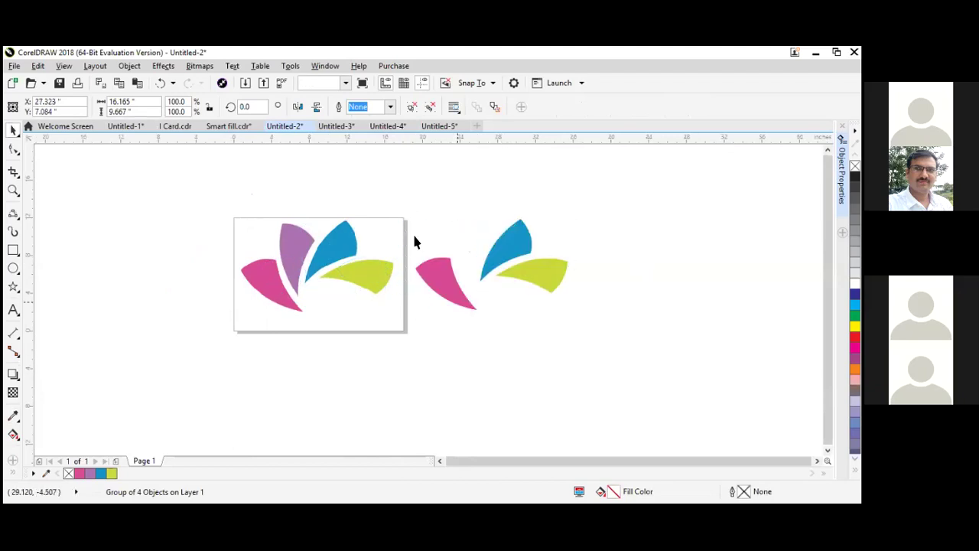
{"action": "left_click_drag", "start_coordinate": [443, 292], "coordinate": [312, 268]}
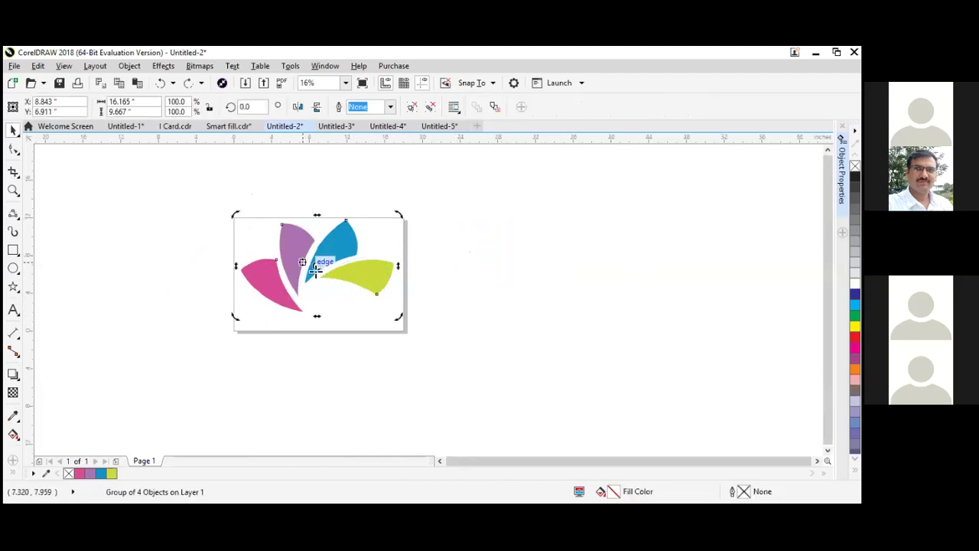
Ungroup the four traced petals, select them together and move them about 18.5 inches to the right of the bitmap
{"action": "key", "text": "ctrl+u"}
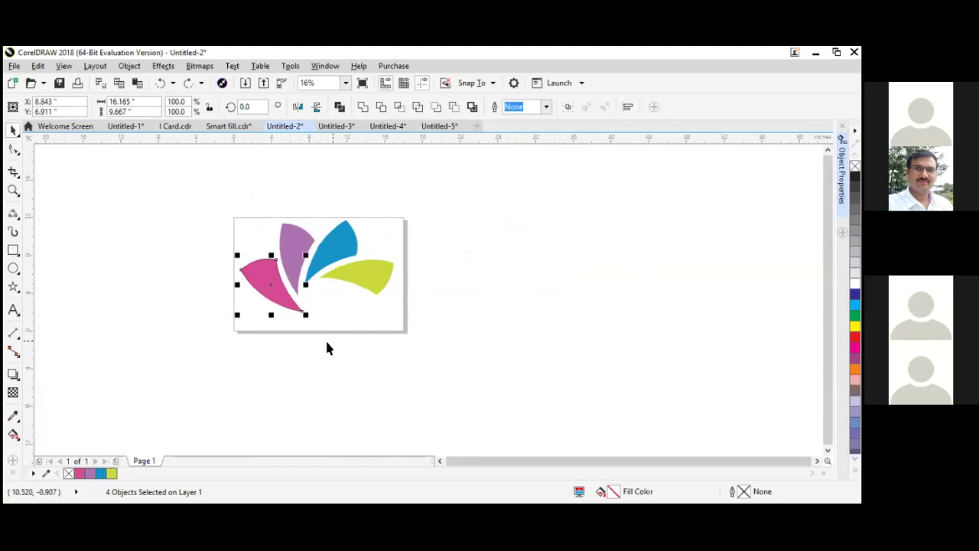
{"action": "left_click", "coordinate": [317, 266]}
{"action": "scroll", "coordinate": [317, 266], "scroll_direction": "up", "scroll_amount": 2}
{"action": "left_click", "coordinate": [234, 237]}
{"action": "left_click", "coordinate": [256, 247]}
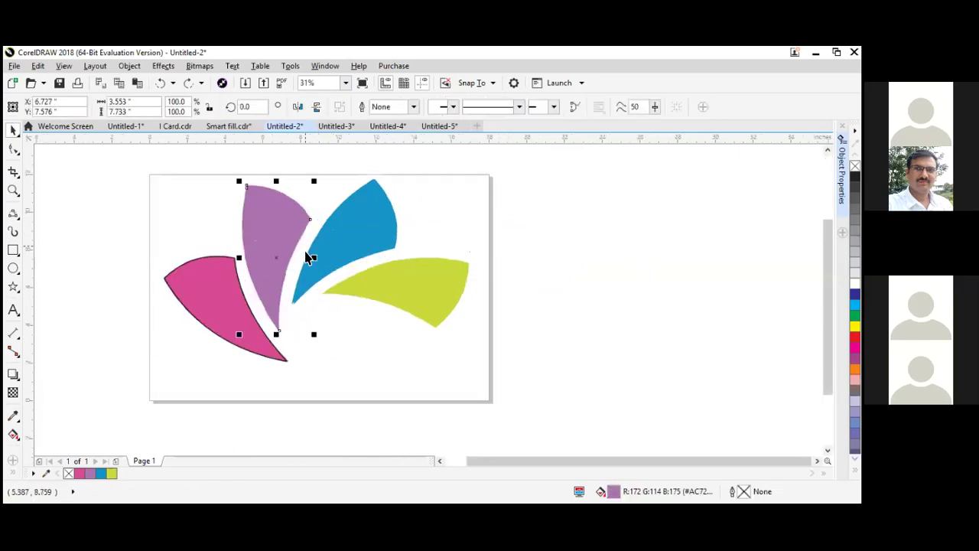
{"action": "left_click", "coordinate": [363, 254], "text": "shift"}
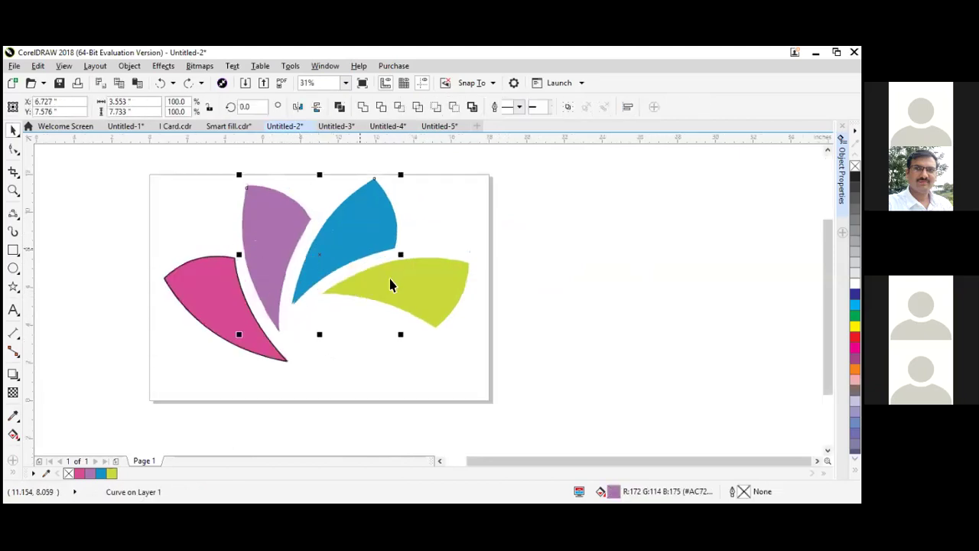
{"action": "left_click", "coordinate": [396, 284], "text": "shift"}
{"action": "left_click", "coordinate": [225, 290], "text": "shift"}
{"action": "left_click_drag", "start_coordinate": [322, 270], "coordinate": [671, 245]}
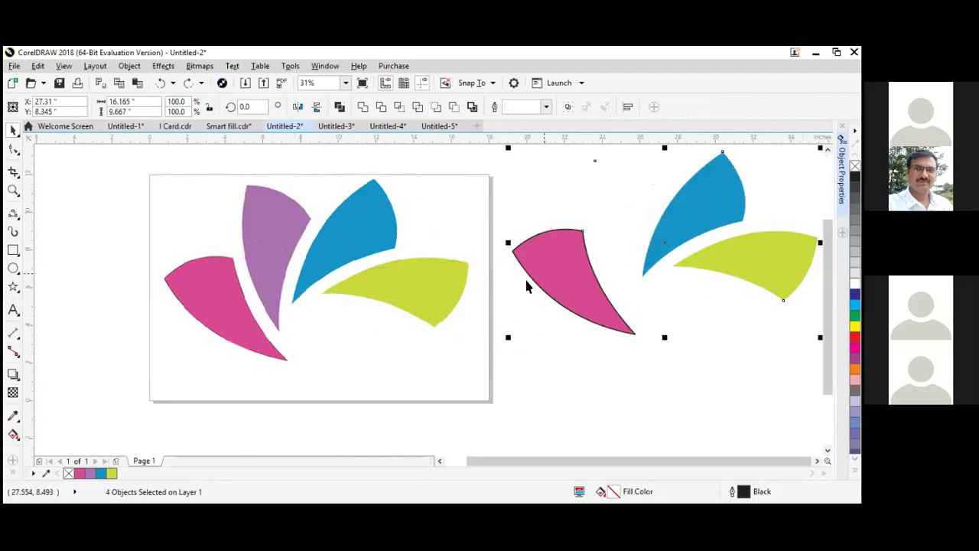
Compare the original four-petal bitmap on the page with the moved vector petals beside it
{"action": "left_click", "coordinate": [260, 238]}
{"action": "left_click", "coordinate": [225, 178]}
{"action": "left_click_drag", "start_coordinate": [224, 175], "coordinate": [333, 340]}
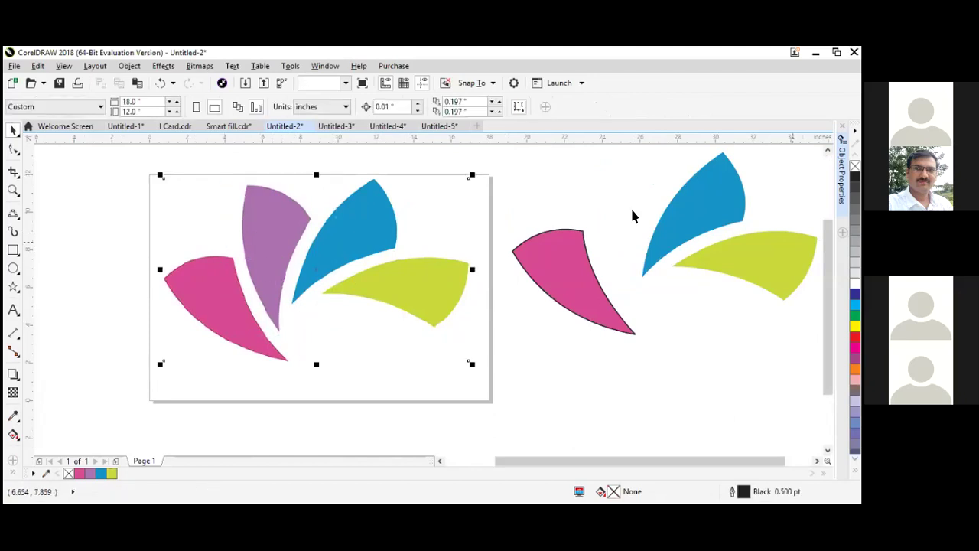
{"action": "scroll", "coordinate": [622, 229], "scroll_direction": "down", "scroll_amount": 2}
{"action": "left_click", "coordinate": [429, 221]}
{"action": "left_click", "coordinate": [447, 211]}
{"action": "scroll", "coordinate": [447, 210], "scroll_direction": "up", "scroll_amount": 1}
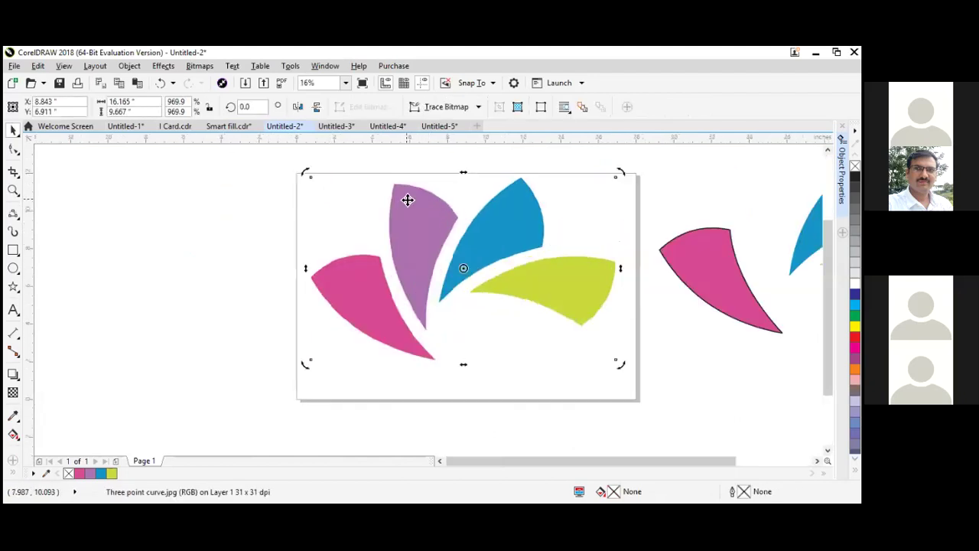
{"action": "scroll", "coordinate": [579, 199], "scroll_direction": "down", "scroll_amount": 2}
{"action": "left_click_drag", "start_coordinate": [580, 188], "coordinate": [467, 279]}
{"action": "scroll", "coordinate": [520, 168], "scroll_direction": "up", "scroll_amount": 1}
{"action": "left_click_drag", "start_coordinate": [122, 175], "coordinate": [661, 355]}
{"action": "scroll", "coordinate": [604, 260], "scroll_direction": "up", "scroll_amount": 1}
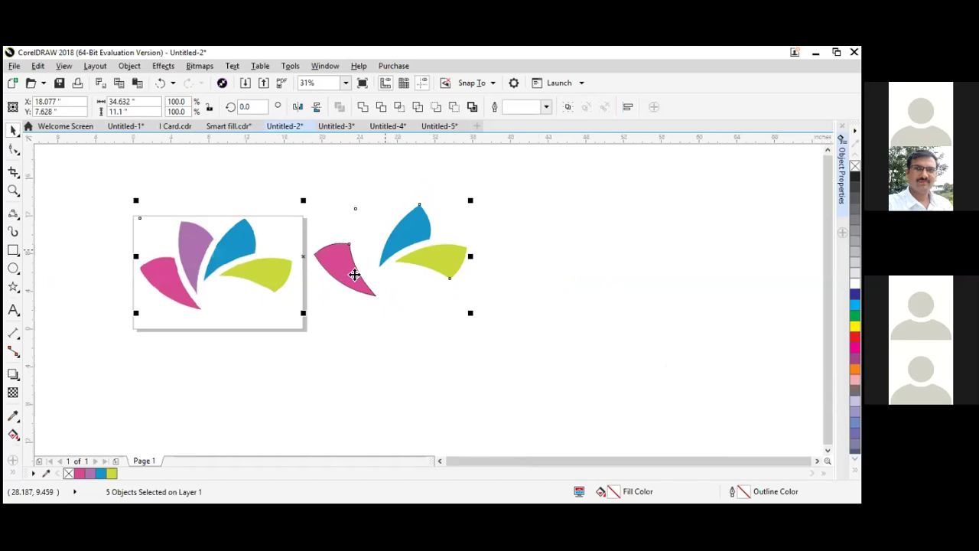
Remove the black outline from the moved pink petal curve and select the four vector petals
{"action": "left_click", "coordinate": [352, 276]}
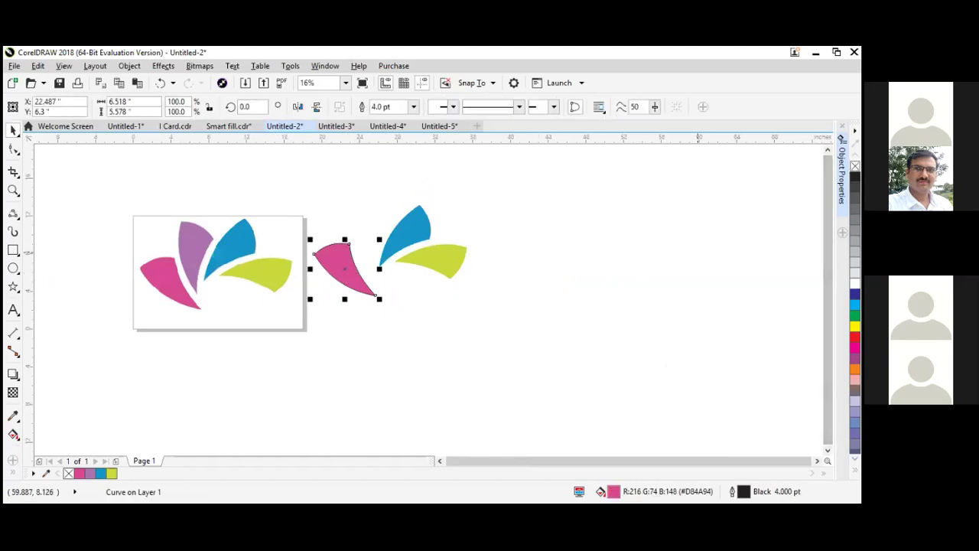
{"action": "left_click", "coordinate": [440, 285]}
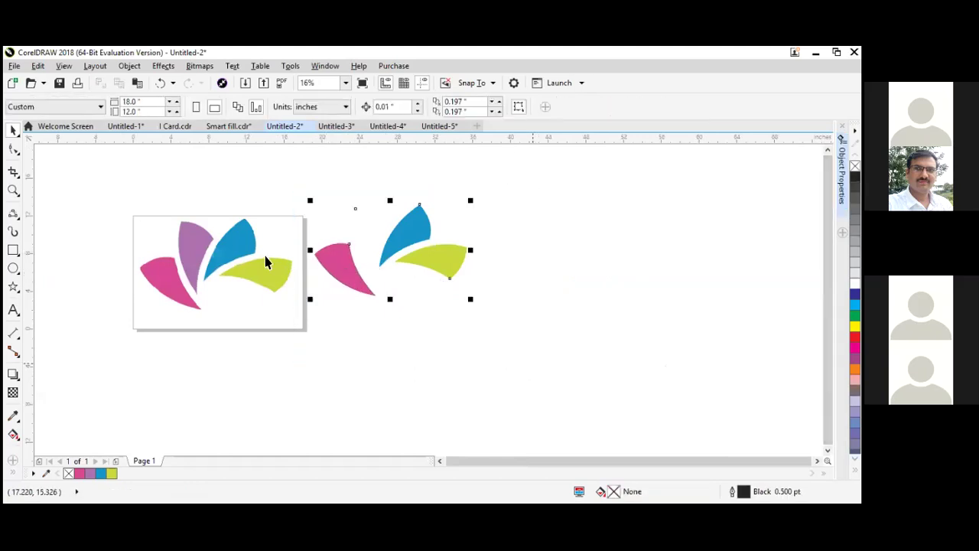
{"action": "scroll", "coordinate": [345, 230], "scroll_direction": "up", "scroll_amount": 1}
{"action": "key", "text": "ctrl+a"}
{"action": "scroll", "coordinate": [347, 231], "scroll_direction": "down", "scroll_amount": 1}
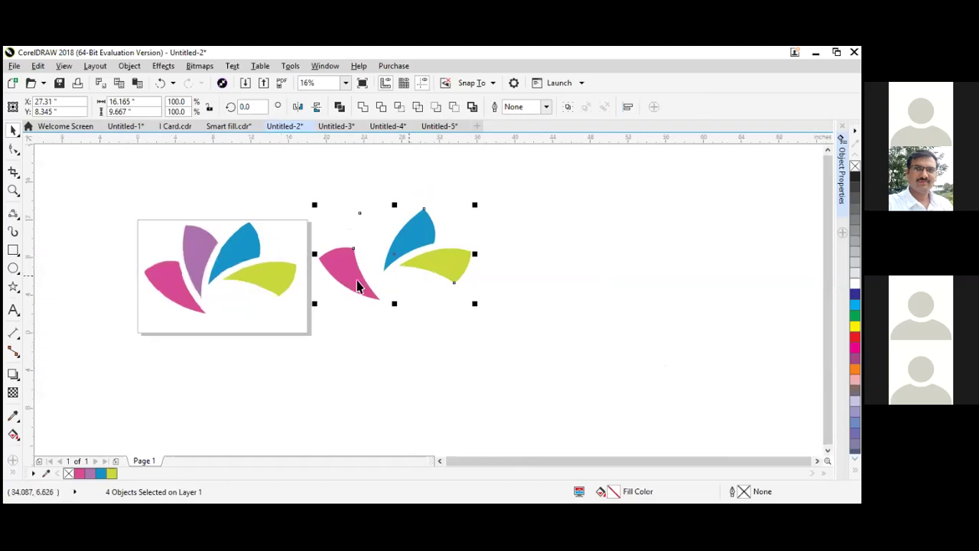
Examine the edges of the vector blue and green petals at high magnification
{"action": "scroll", "coordinate": [416, 224], "scroll_direction": "up", "scroll_amount": 5}
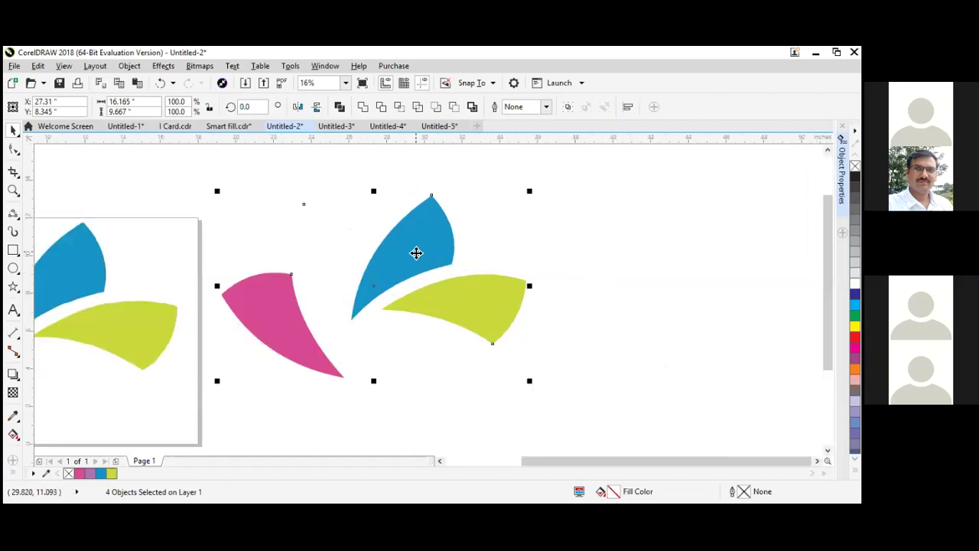
{"action": "scroll", "coordinate": [221, 275], "scroll_direction": "up", "scroll_amount": 1}
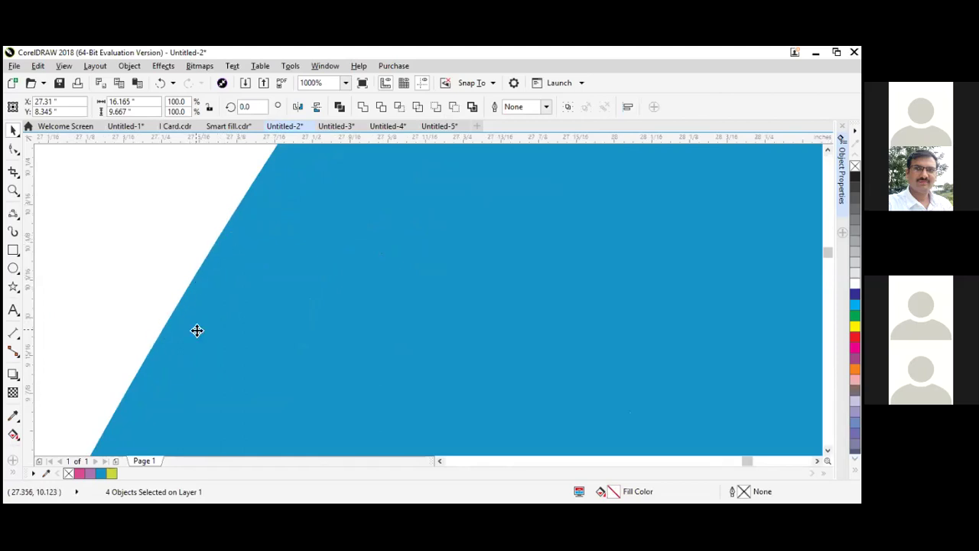
{"action": "scroll", "coordinate": [196, 330], "scroll_direction": "down", "scroll_amount": 5}
{"action": "scroll", "coordinate": [482, 345], "scroll_direction": "up", "scroll_amount": 2}
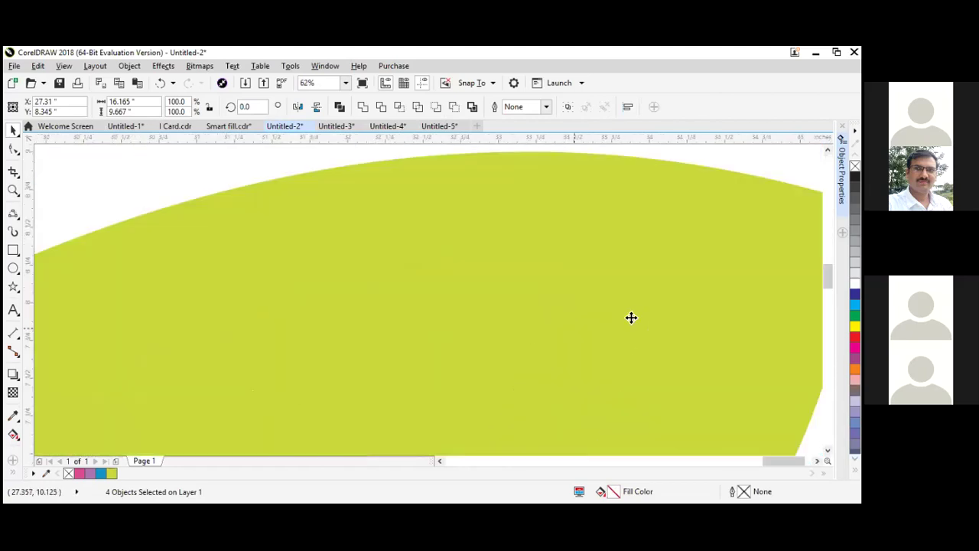
{"action": "scroll", "coordinate": [589, 236], "scroll_direction": "down", "scroll_amount": 1}
{"action": "scroll", "coordinate": [408, 265], "scroll_direction": "down", "scroll_amount": 2}
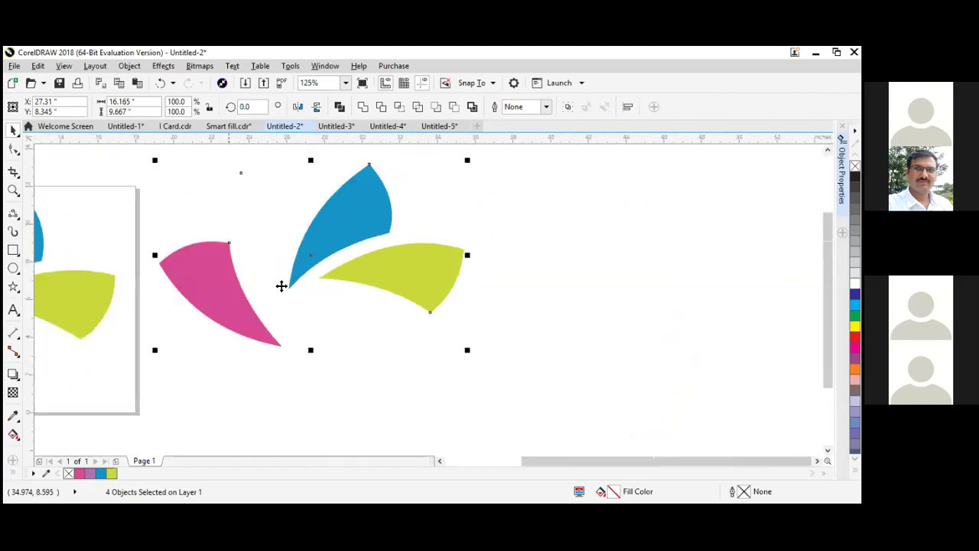
Examine the purple petal's edges in the bitmap up close and compare them with the vector petals' edges
{"action": "scroll", "coordinate": [203, 308], "scroll_direction": "down", "scroll_amount": 1}
{"action": "scroll", "coordinate": [227, 288], "scroll_direction": "up", "scroll_amount": 1}
{"action": "scroll", "coordinate": [227, 288], "scroll_direction": "up", "scroll_amount": 1}
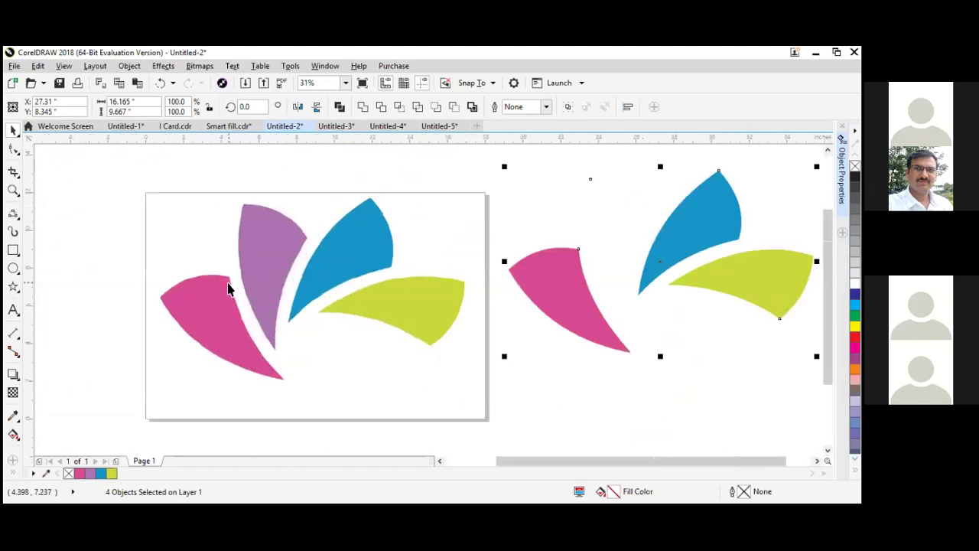
{"action": "scroll", "coordinate": [250, 289], "scroll_direction": "up", "scroll_amount": 1}
{"action": "scroll", "coordinate": [205, 165], "scroll_direction": "up", "scroll_amount": 1}
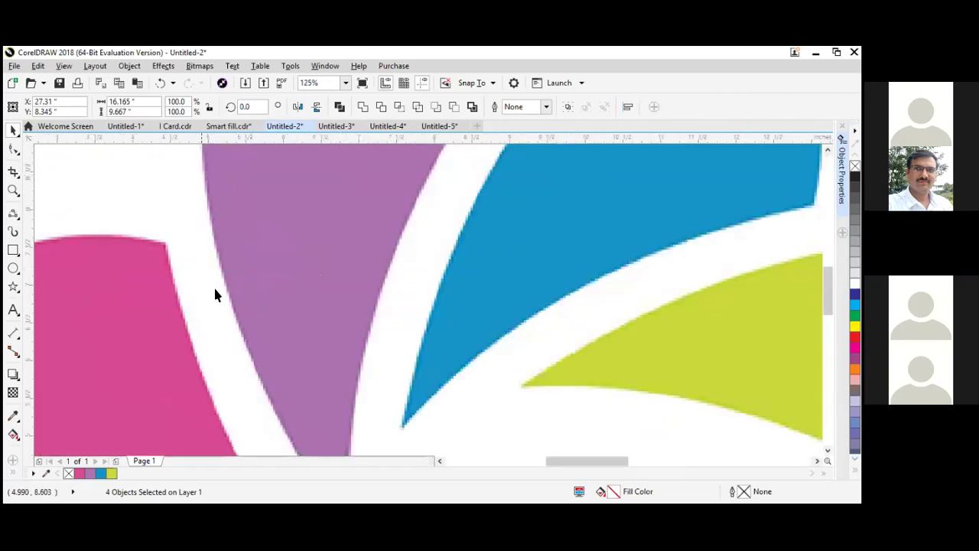
{"action": "scroll", "coordinate": [242, 303], "scroll_direction": "up", "scroll_amount": 1}
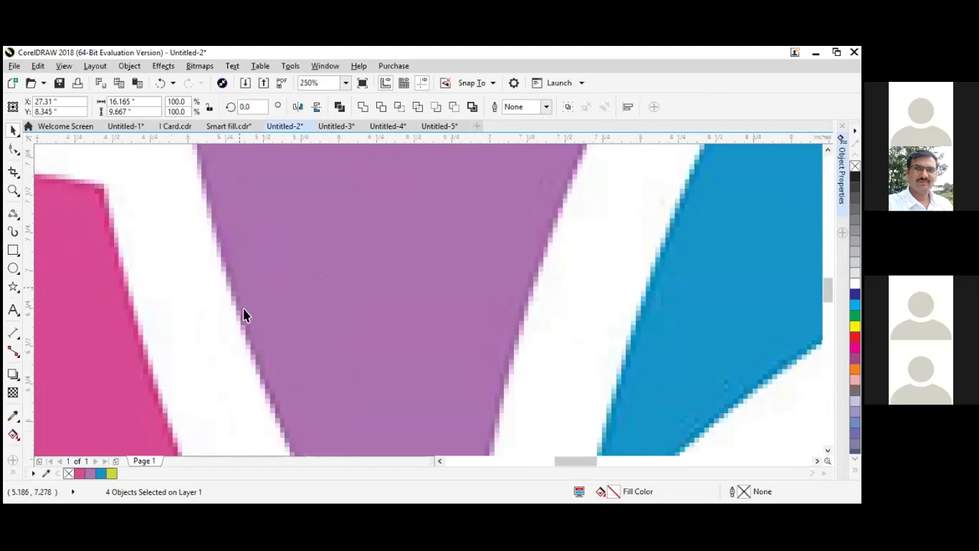
{"action": "scroll", "coordinate": [239, 306], "scroll_direction": "down", "scroll_amount": 2}
{"action": "scroll", "coordinate": [237, 302], "scroll_direction": "up", "scroll_amount": 2}
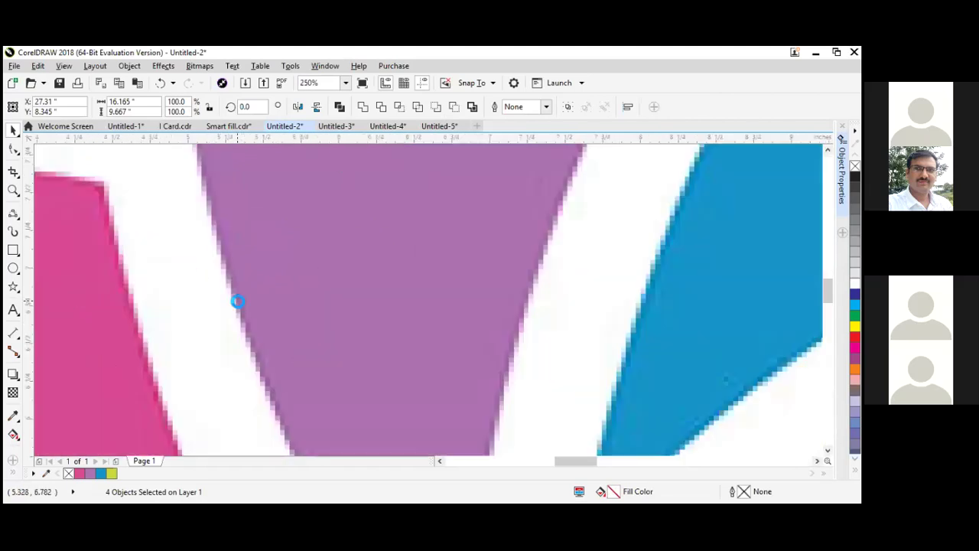
{"action": "scroll", "coordinate": [237, 302], "scroll_direction": "down", "scroll_amount": 5}
{"action": "scroll", "coordinate": [474, 280], "scroll_direction": "up", "scroll_amount": 2}
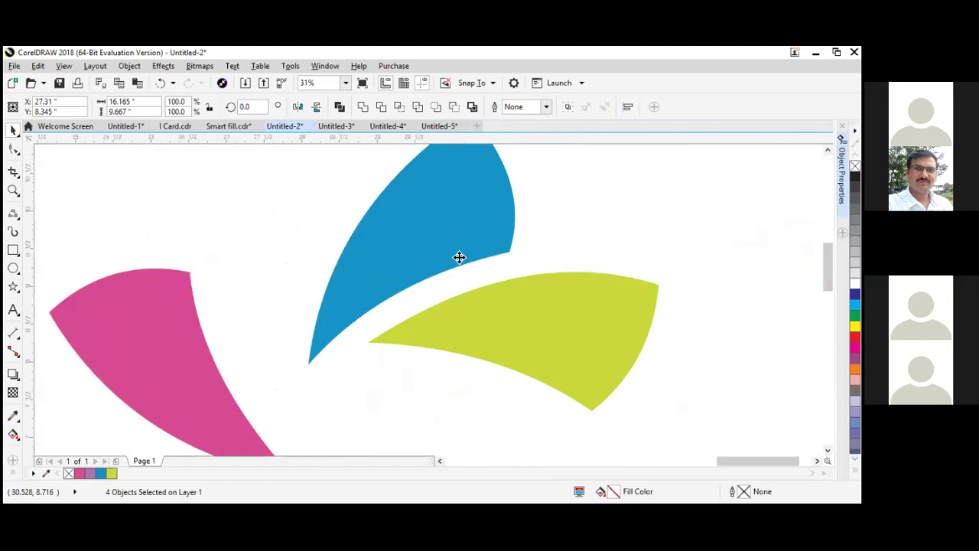
{"action": "scroll", "coordinate": [459, 260], "scroll_direction": "up", "scroll_amount": 1}
{"action": "scroll", "coordinate": [411, 267], "scroll_direction": "down", "scroll_amount": 2}
Enlarge the four selected vector petals proportionally to about 27.3 by 16.4 inches
{"action": "left_click_drag", "start_coordinate": [493, 194], "coordinate": [513, 240]}
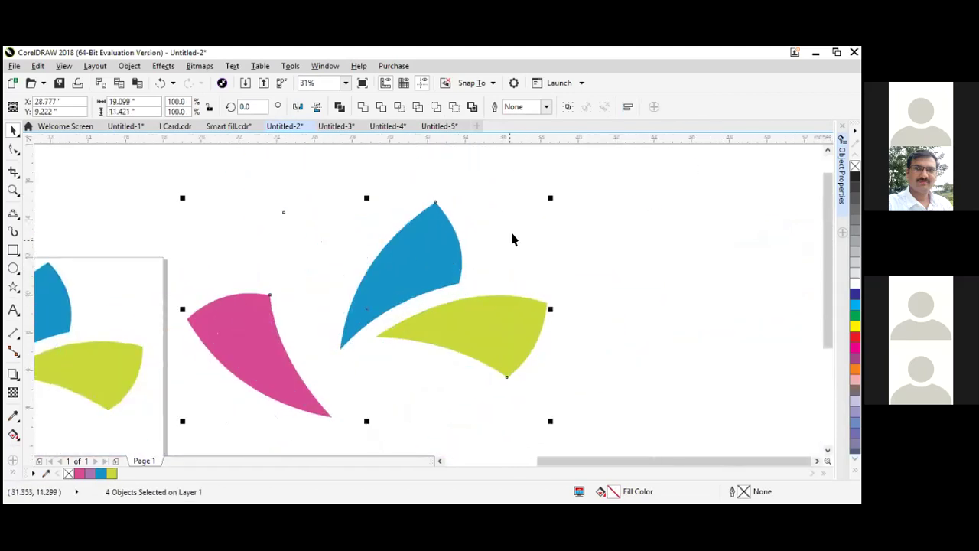
{"action": "left_click_drag", "start_coordinate": [552, 200], "coordinate": [629, 153]}
{"action": "left_click", "coordinate": [536, 221]}
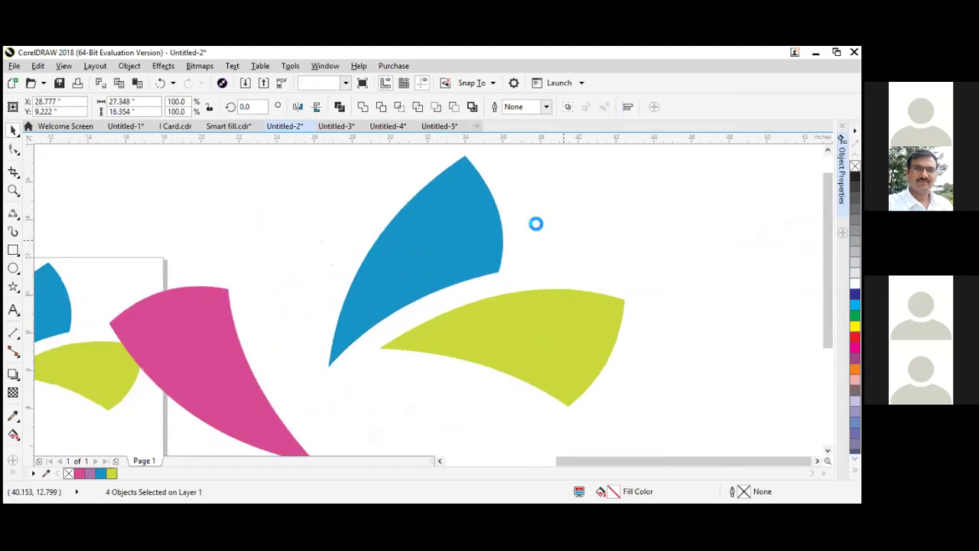
{"action": "scroll", "coordinate": [539, 226], "scroll_direction": "down", "scroll_amount": 2}
Try moving the enlarged vector petals about 11 inches further right of the bitmap, and bring them back beside it
{"action": "left_click_drag", "start_coordinate": [303, 156], "coordinate": [637, 373]}
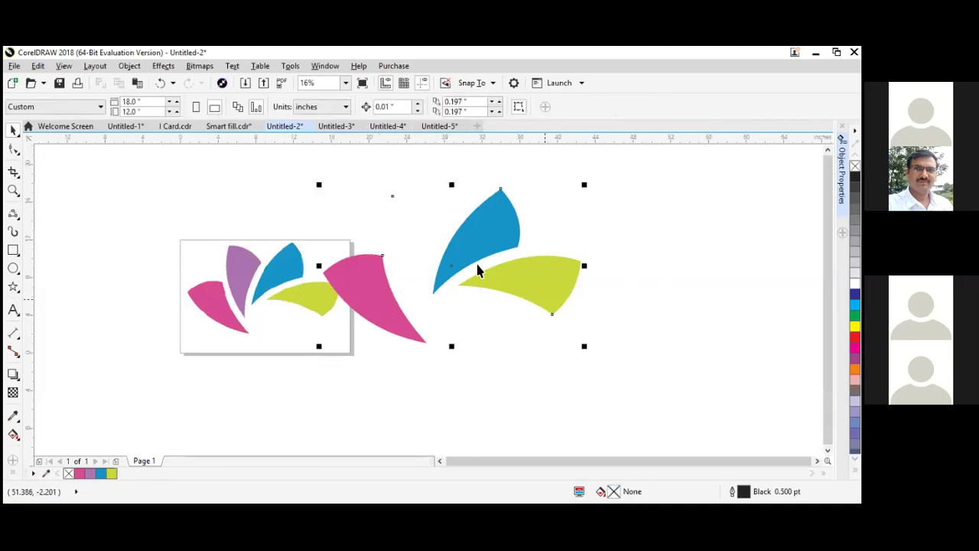
{"action": "left_click_drag", "start_coordinate": [556, 248], "coordinate": [660, 220]}
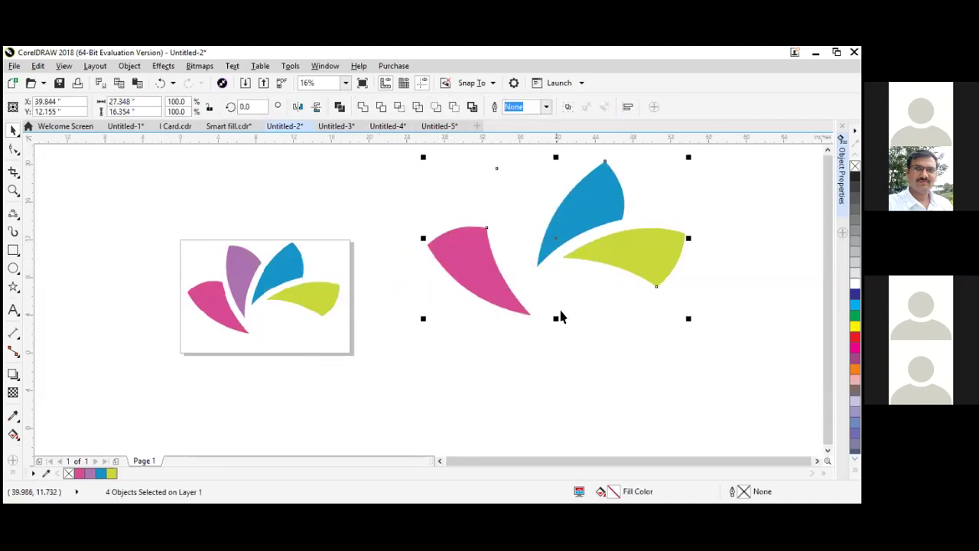
{"action": "left_click", "coordinate": [507, 205]}
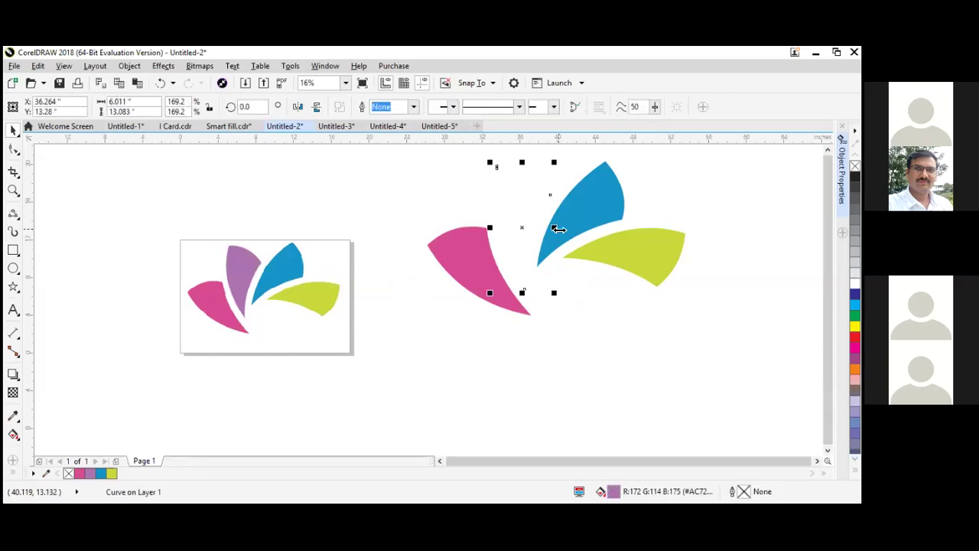
{"action": "left_click", "coordinate": [413, 175]}
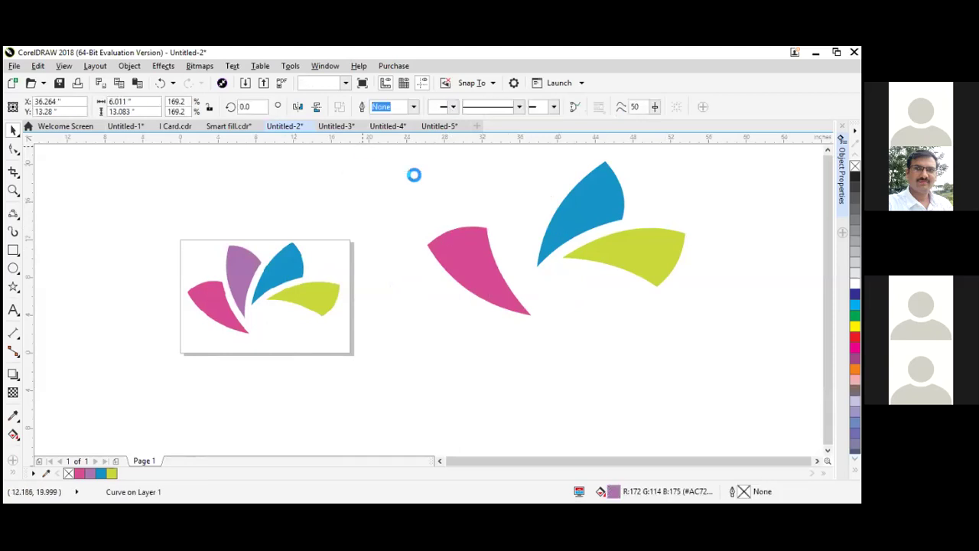
{"action": "key", "text": "ctrl+a"}
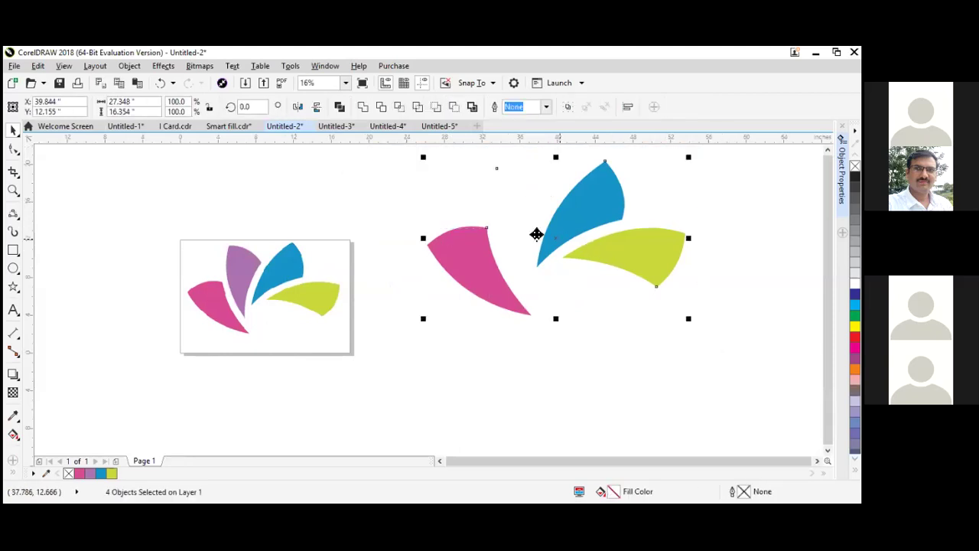
{"action": "left_click_drag", "start_coordinate": [463, 327], "coordinate": [353, 359]}
{"action": "left_click", "coordinate": [642, 195]}
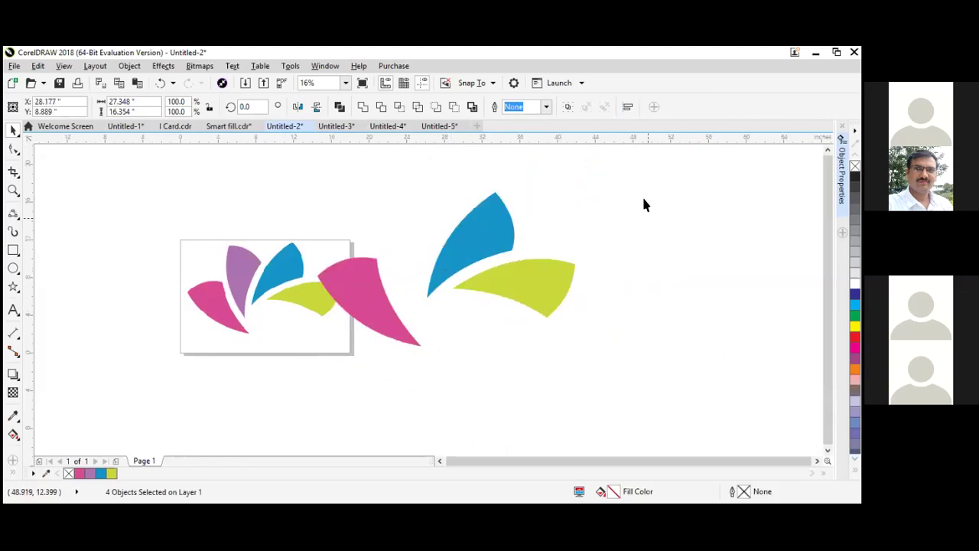
Select the bitmap together with the four vector petals and delete them all
{"action": "left_click_drag", "start_coordinate": [284, 356], "coordinate": [141, 386]}
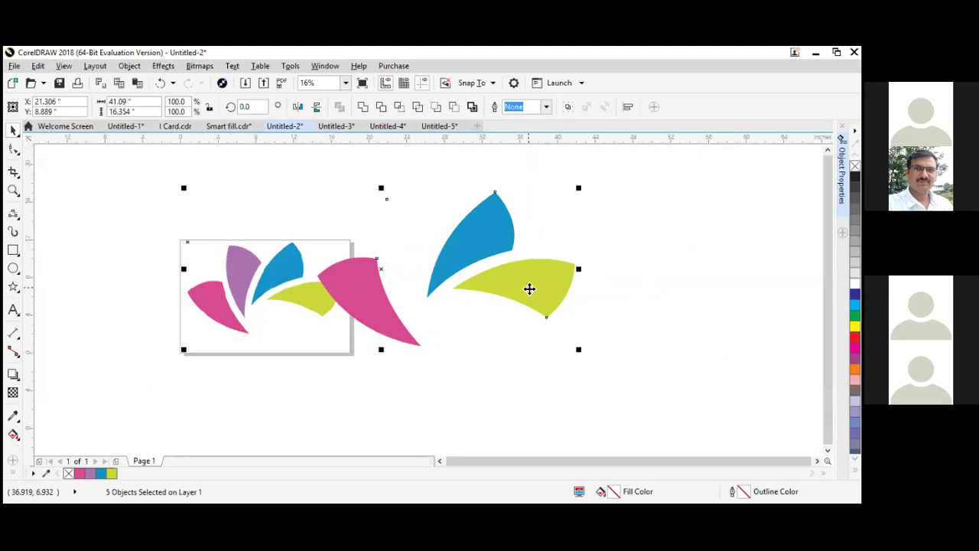
{"action": "key", "text": "Delete"}
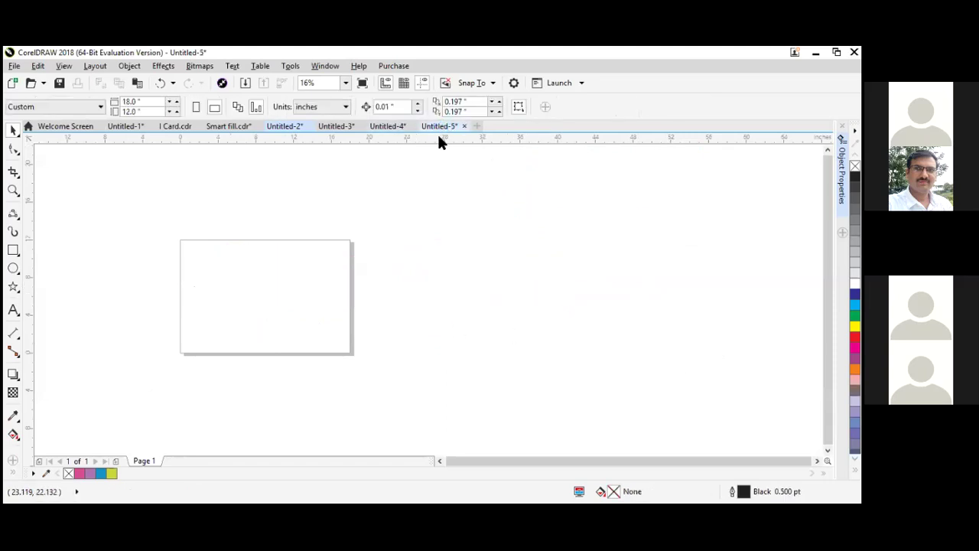
Look through the open documents Untitled-5 and Untitled-4, and switch to Untitled-3 with the labelled leaf sketch
{"action": "left_click", "coordinate": [438, 130]}
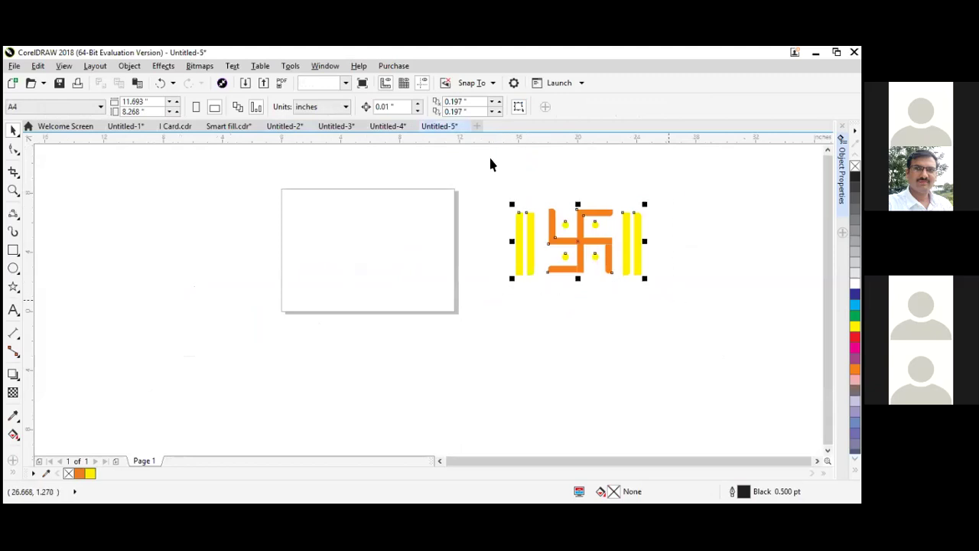
{"action": "left_click", "coordinate": [396, 126]}
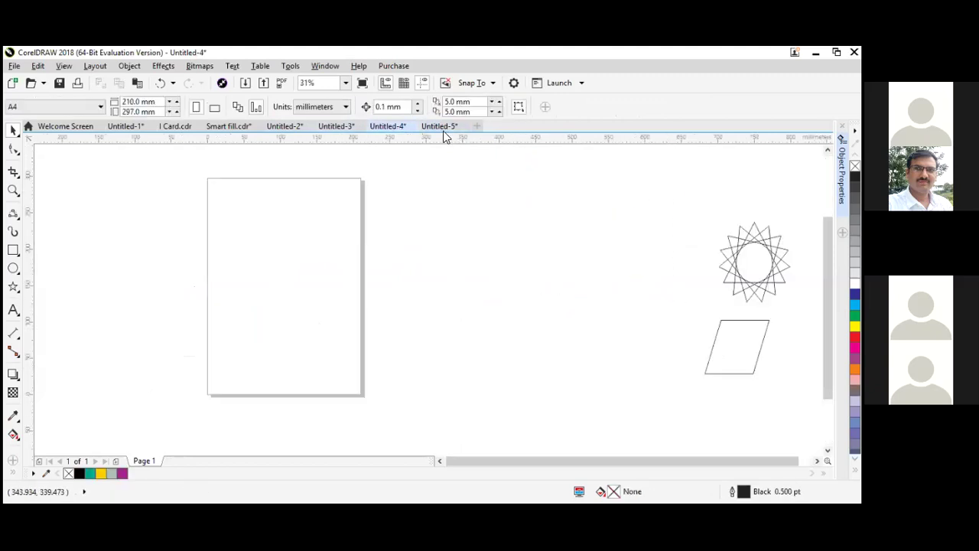
{"action": "key", "text": "ctrl+Tab"}
{"action": "left_click", "coordinate": [334, 126]}
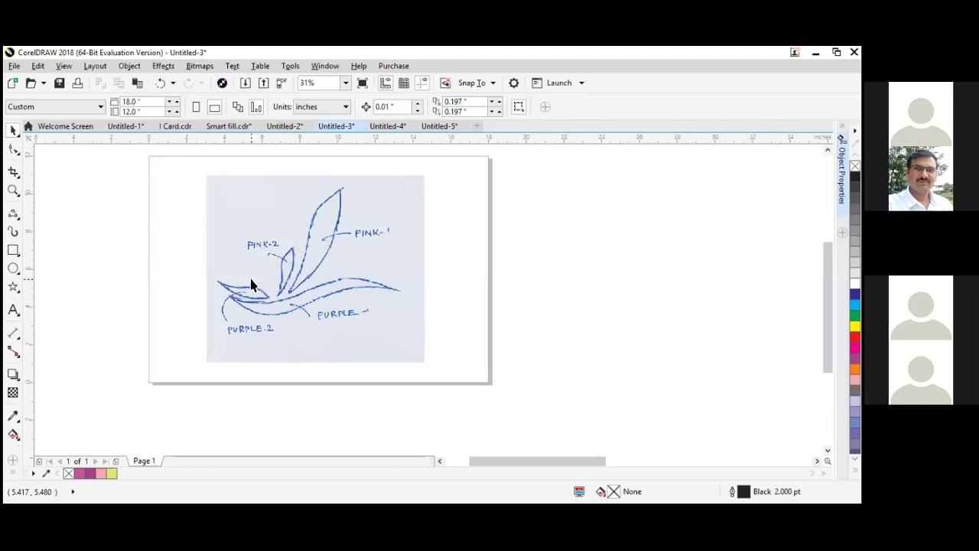
{"action": "left_click_drag", "start_coordinate": [148, 157], "coordinate": [530, 390]}
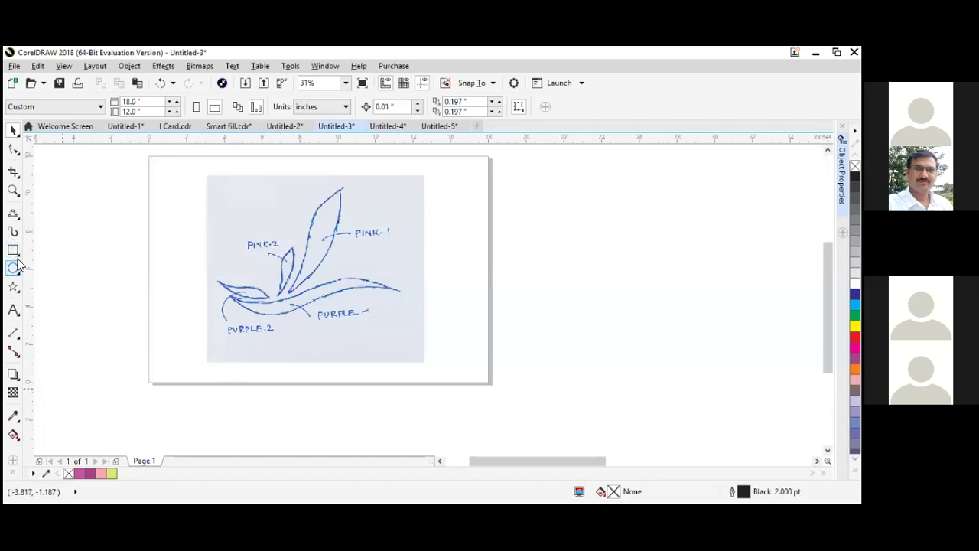
{"action": "left_click", "coordinate": [18, 217]}
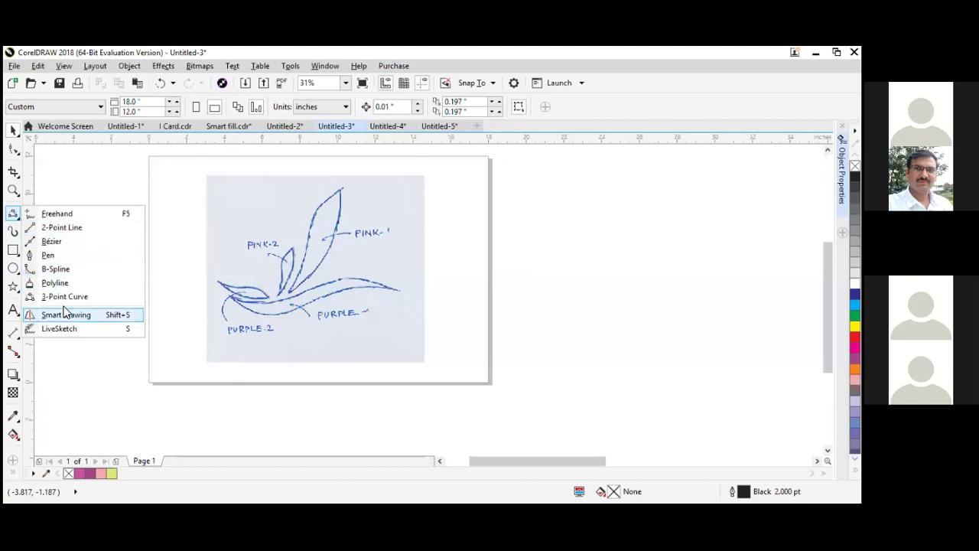
{"action": "left_click", "coordinate": [206, 199]}
{"action": "scroll", "coordinate": [207, 201], "scroll_direction": "down", "scroll_amount": 2}
{"action": "scroll", "coordinate": [282, 233], "scroll_direction": "up", "scroll_amount": 1}
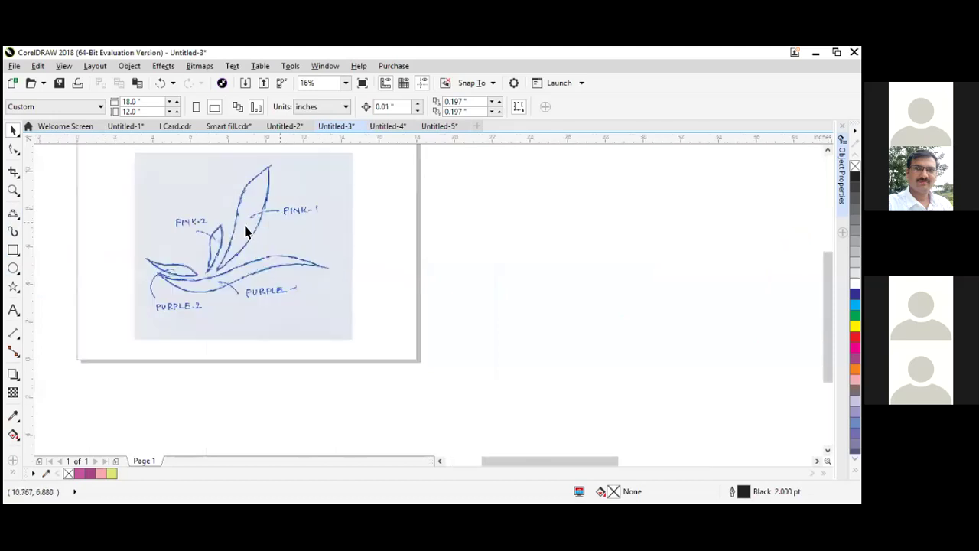
Move the coloured leaf artwork group from the far right of the page to the empty area on its left
{"action": "scroll", "coordinate": [126, 204], "scroll_direction": "up", "scroll_amount": 2}
{"action": "scroll", "coordinate": [453, 260], "scroll_direction": "down", "scroll_amount": 1}
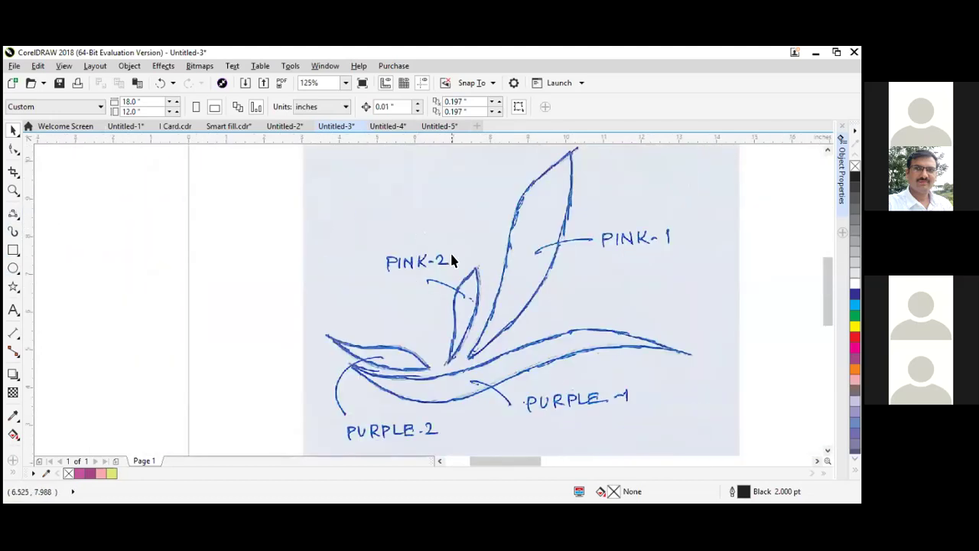
{"action": "scroll", "coordinate": [452, 260], "scroll_direction": "down", "scroll_amount": 2}
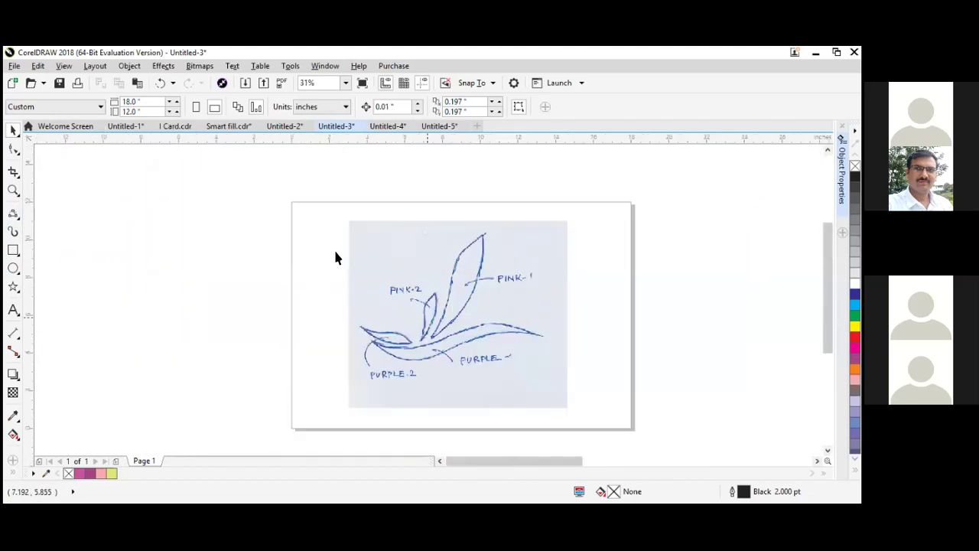
{"action": "scroll", "coordinate": [315, 240], "scroll_direction": "down", "scroll_amount": 1}
{"action": "scroll", "coordinate": [497, 279], "scroll_direction": "down", "scroll_amount": 1}
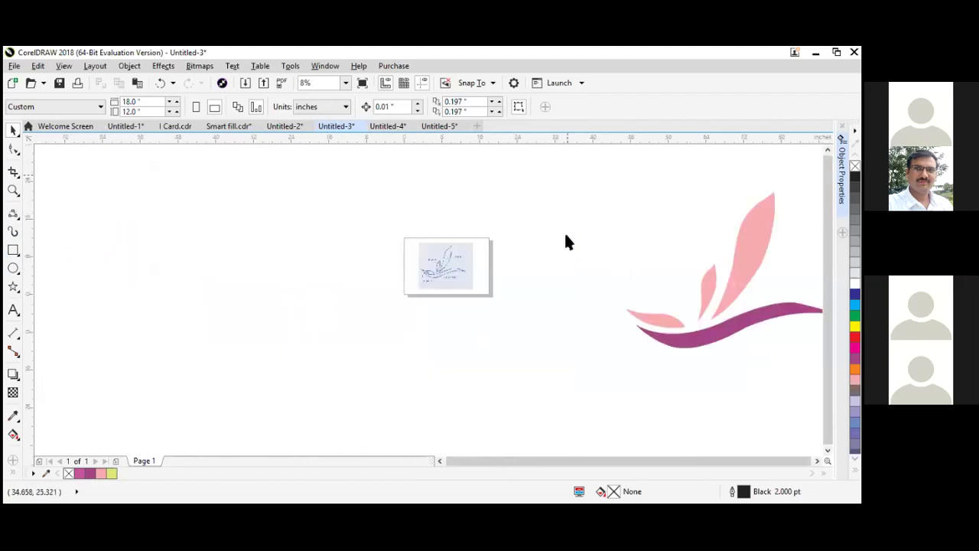
{"action": "left_click_drag", "start_coordinate": [726, 286], "coordinate": [804, 396]}
{"action": "left_click_drag", "start_coordinate": [656, 267], "coordinate": [231, 262]}
{"action": "scroll", "coordinate": [231, 280], "scroll_direction": "up", "scroll_amount": 4}
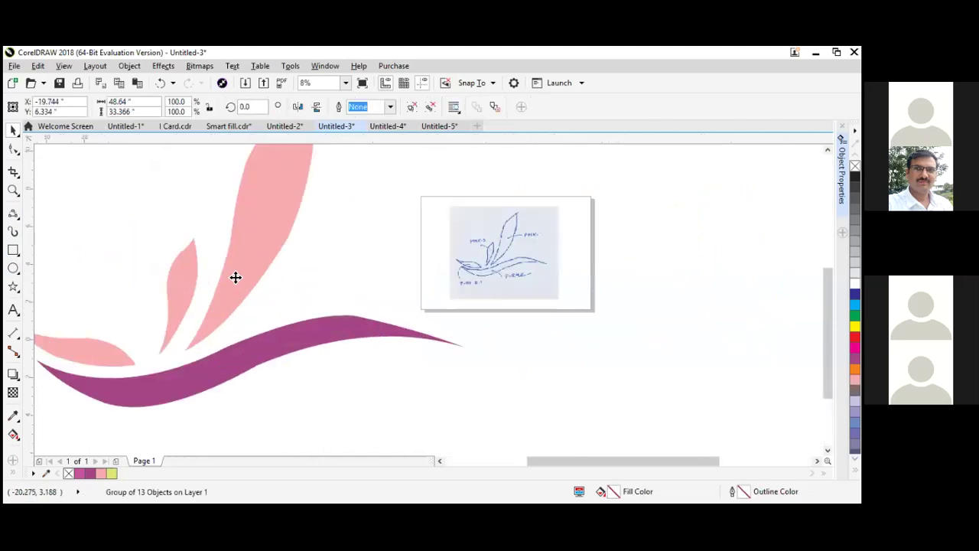
Scale the coloured leaf group down to about 34 by 23.3 inches, place it above and left of the page, and deselect it
{"action": "scroll", "coordinate": [234, 277], "scroll_direction": "down", "scroll_amount": 2}
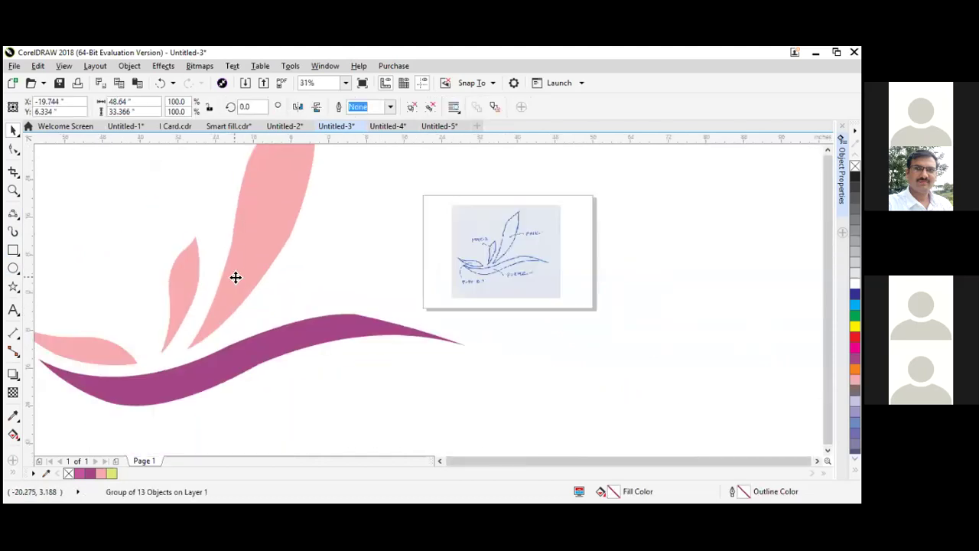
{"action": "scroll", "coordinate": [238, 291], "scroll_direction": "down", "scroll_amount": 2}
{"action": "scroll", "coordinate": [239, 291], "scroll_direction": "down", "scroll_amount": 3}
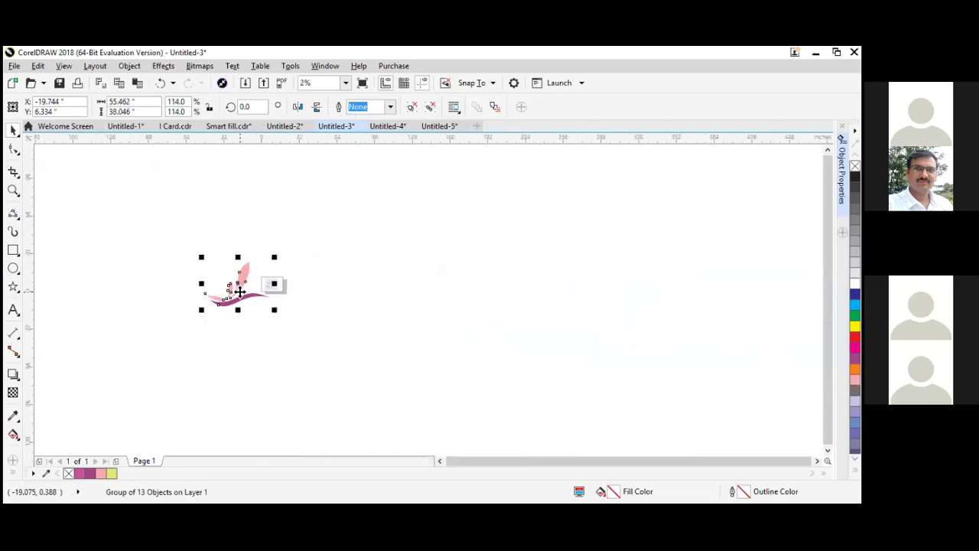
{"action": "scroll", "coordinate": [240, 291], "scroll_direction": "up", "scroll_amount": 2}
{"action": "left_click_drag", "start_coordinate": [171, 290], "coordinate": [193, 268]}
{"action": "scroll", "coordinate": [223, 306], "scroll_direction": "up", "scroll_amount": 1}
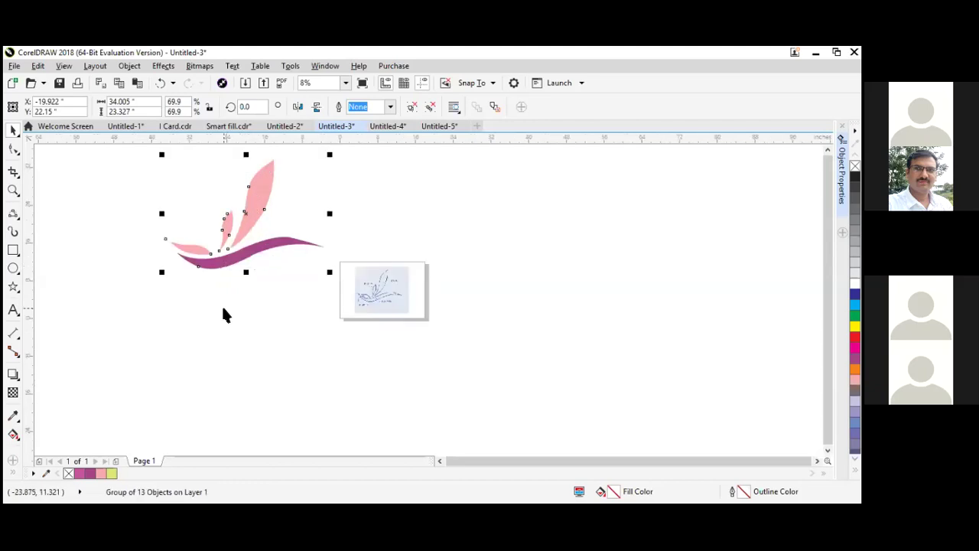
{"action": "mouse_move", "coordinate": [145, 149]}
{"action": "left_mouse_down"}
{"action": "mouse_move", "coordinate": [306, 288]}
{"action": "mouse_move", "coordinate": [337, 298]}
{"action": "left_mouse_up"}
{"action": "scroll", "coordinate": [378, 258], "scroll_direction": "up", "scroll_amount": 3}
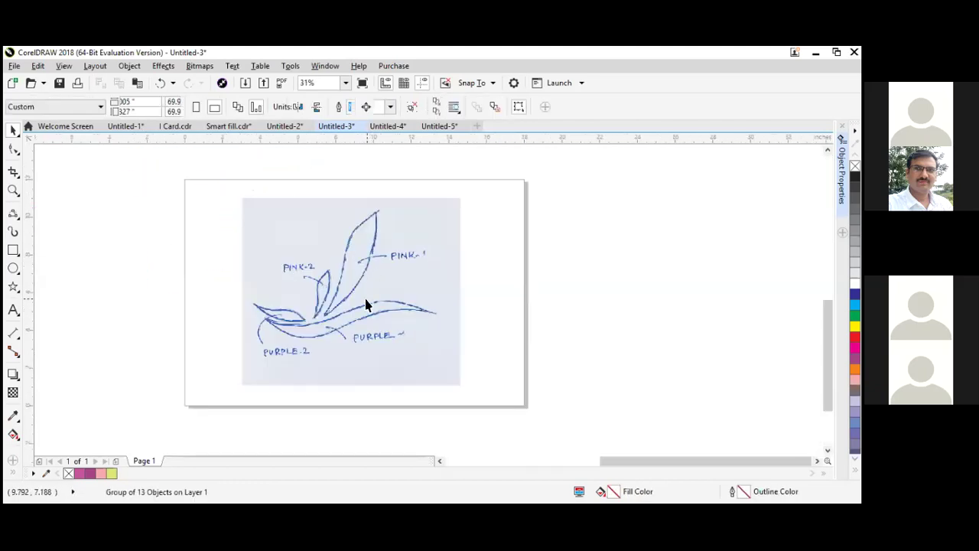
{"action": "key", "text": "Escape"}
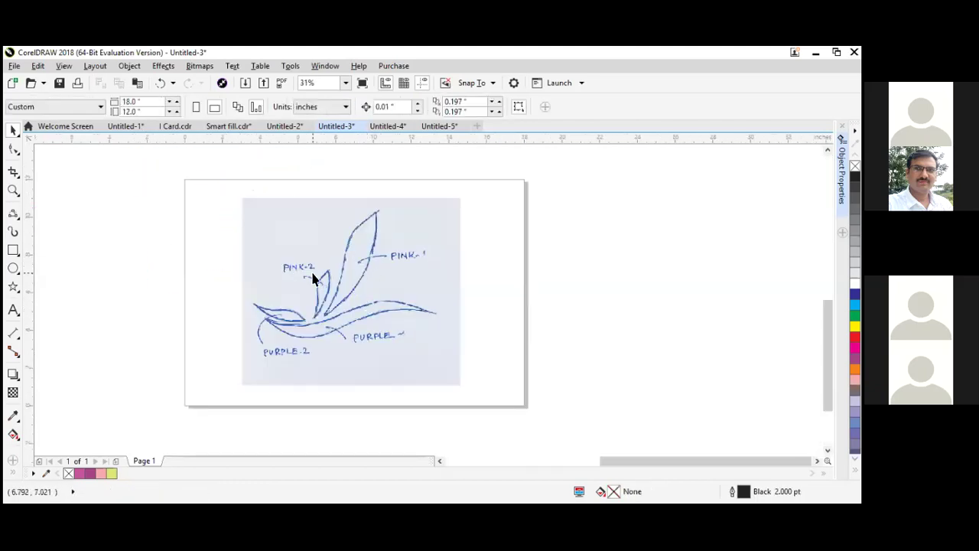
{"action": "left_click", "coordinate": [17, 215]}
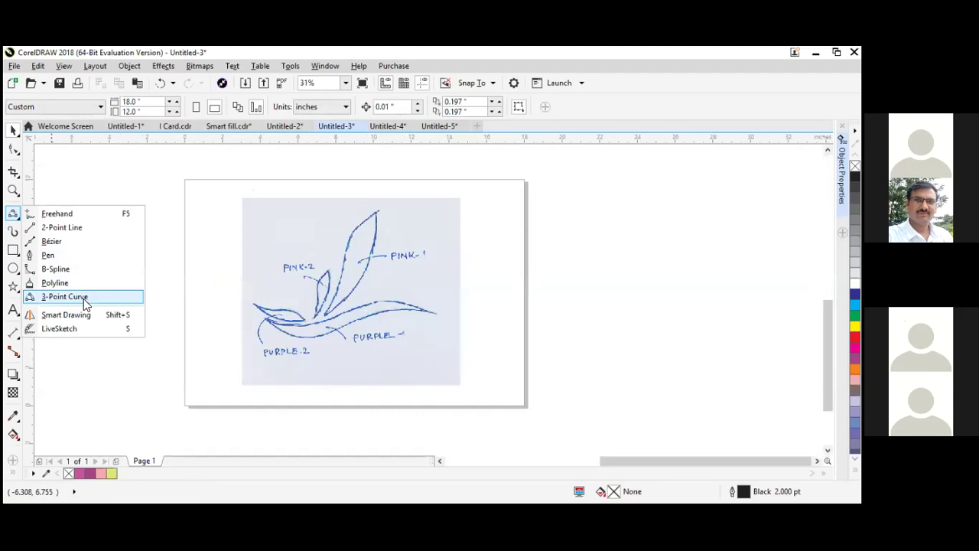
{"action": "left_click", "coordinate": [84, 298]}
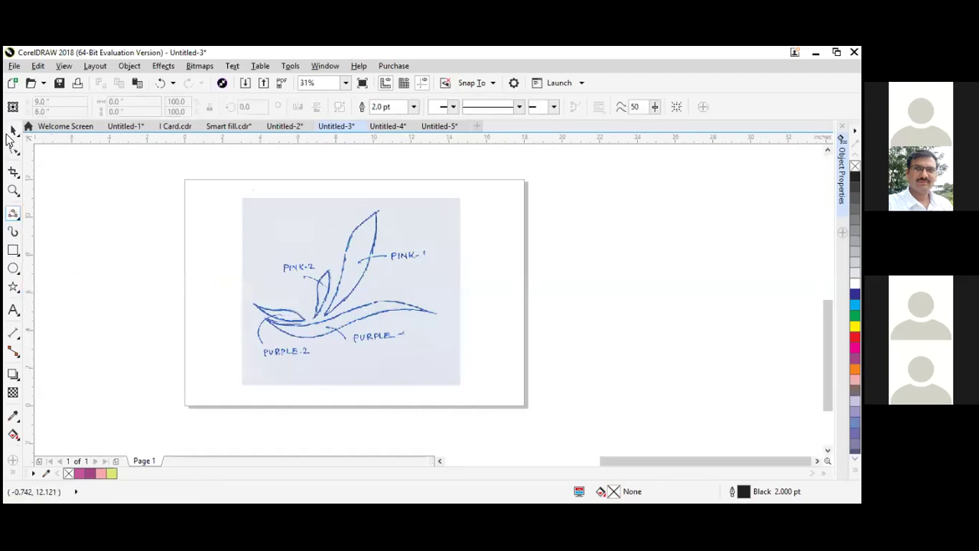
{"action": "key", "text": "space"}
Unlock the logo sketch bitmap and enlarge it proportionally about its centre to about 13.5 by 11.6 inches
{"action": "left_click_drag", "start_coordinate": [219, 192], "coordinate": [339, 300]}
{"action": "right_click", "coordinate": [339, 301]}
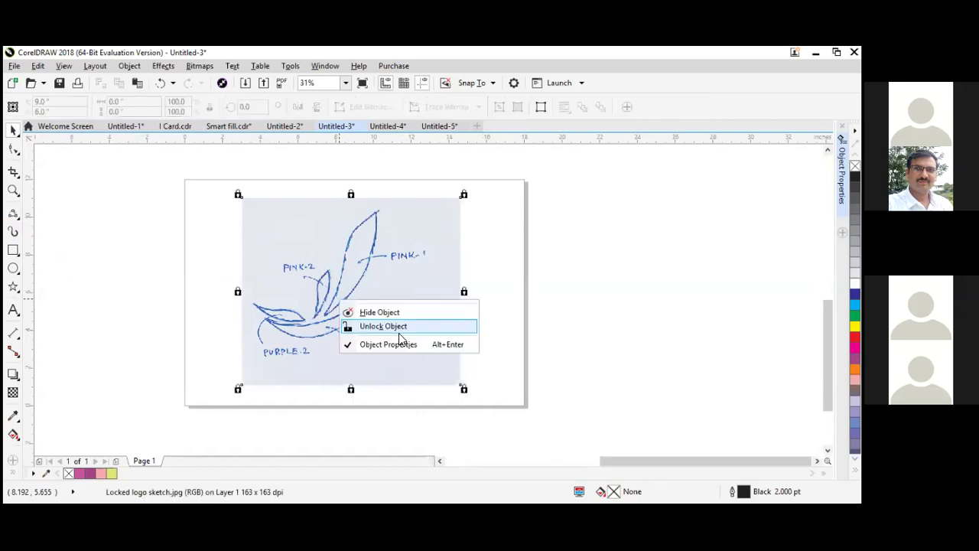
{"action": "left_click", "coordinate": [398, 327]}
{"action": "left_click", "coordinate": [317, 289]}
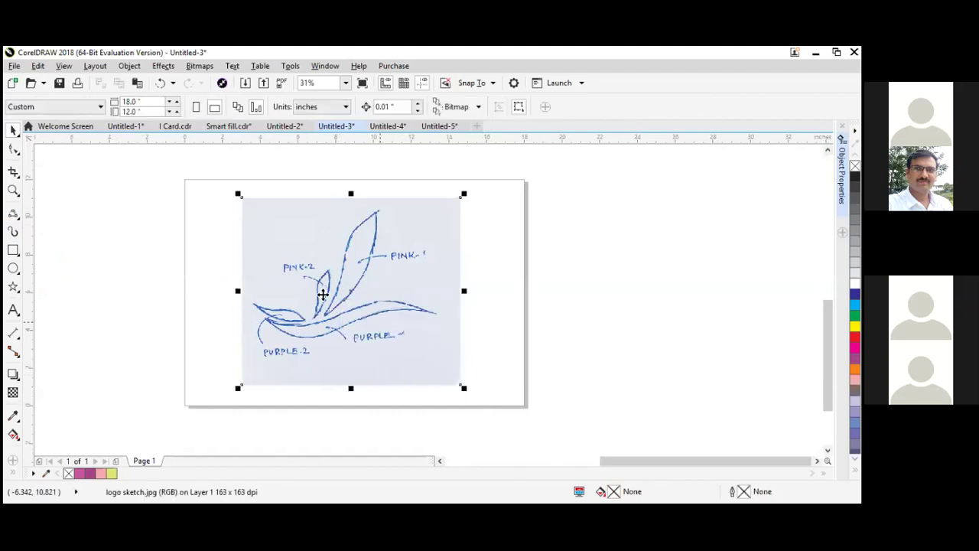
{"action": "left_click_drag", "start_coordinate": [238, 194], "coordinate": [215, 176]}
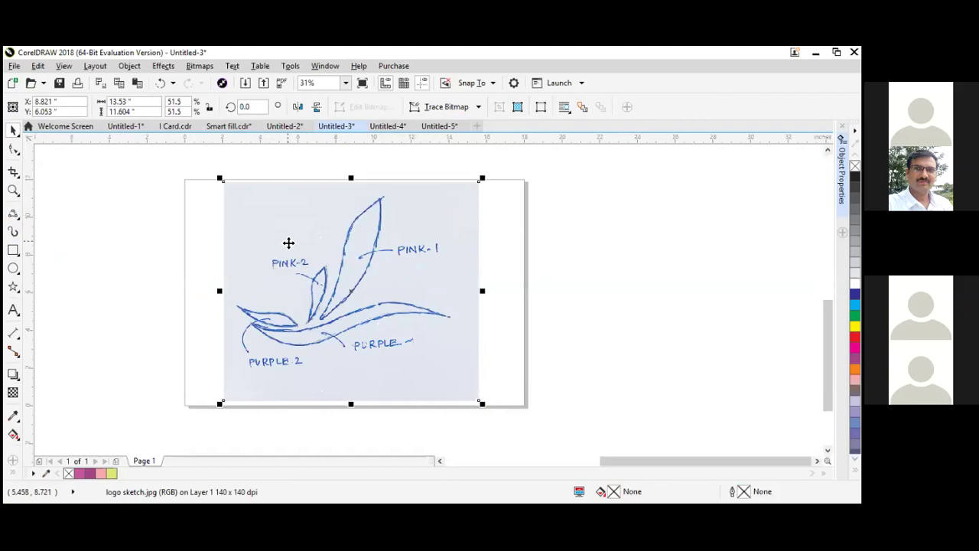
Lock the enlarged sketch bitmap in place and test the lock with several selection attempts across it
{"action": "right_click", "coordinate": [340, 320]}
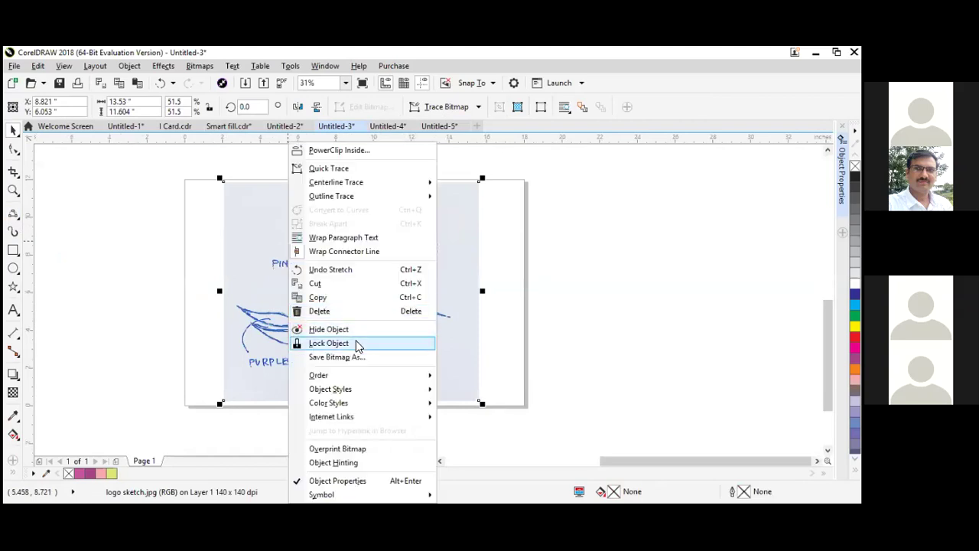
{"action": "key", "text": "Return"}
{"action": "left_click", "coordinate": [540, 329]}
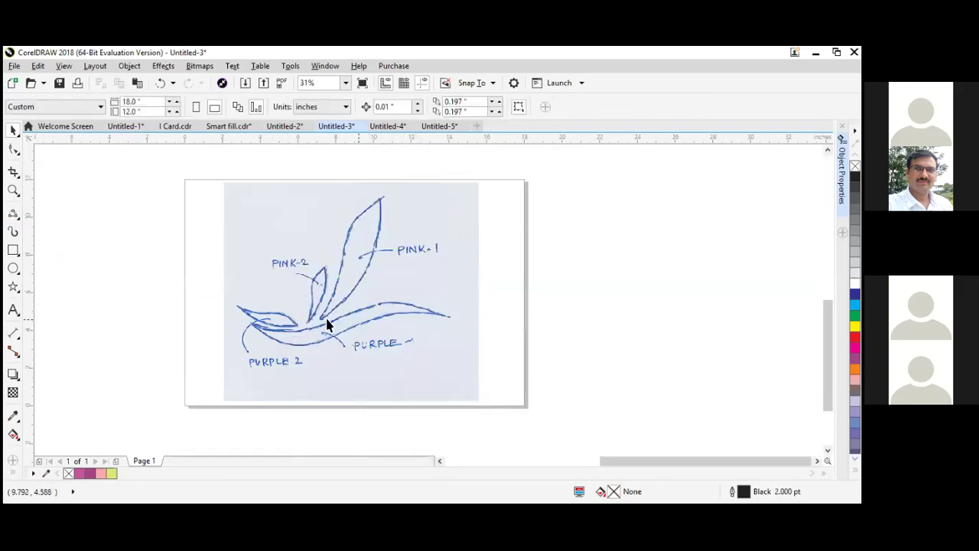
{"action": "left_click_drag", "start_coordinate": [144, 182], "coordinate": [459, 375]}
{"action": "scroll", "coordinate": [466, 381], "scroll_direction": "down", "scroll_amount": 1}
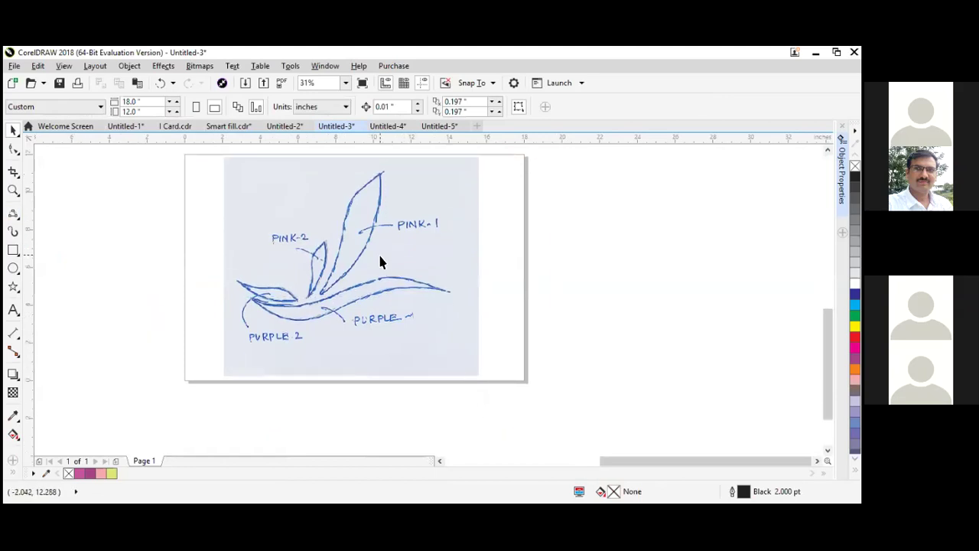
{"action": "left_click_drag", "start_coordinate": [372, 250], "coordinate": [102, 329]}
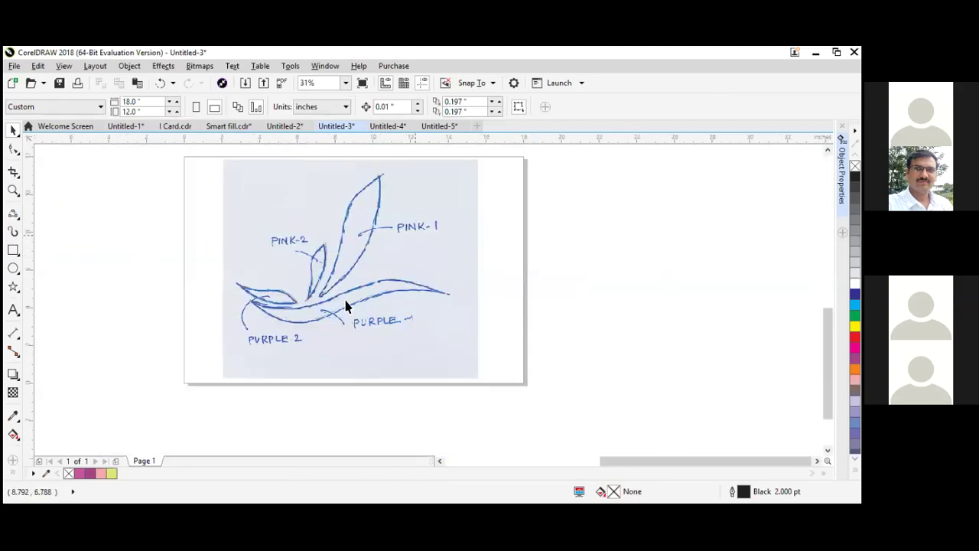
{"action": "left_click_drag", "start_coordinate": [395, 281], "coordinate": [200, 394]}
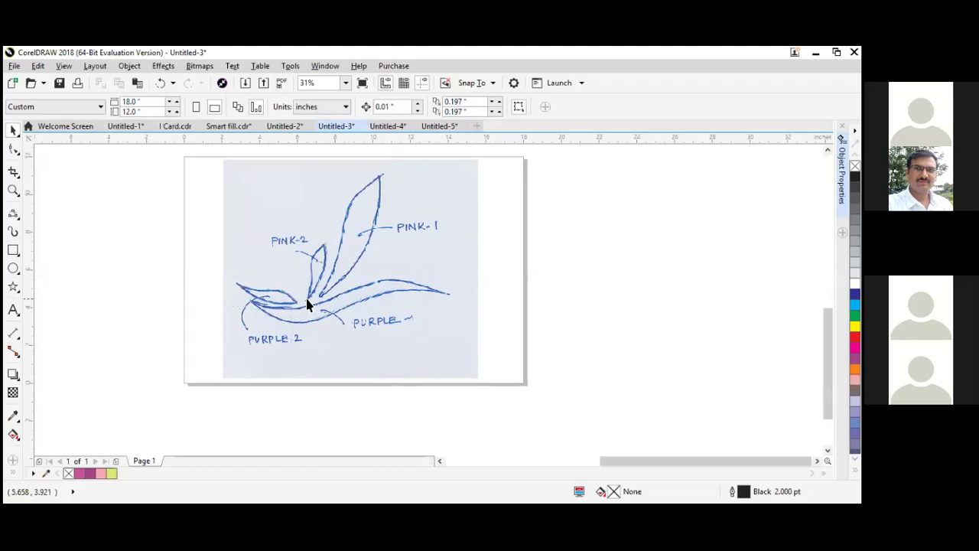
Begin tracing the PURPLE-2 leaf with the 3-Point Curve tool, starting from its outer tip
{"action": "left_click", "coordinate": [13, 214]}
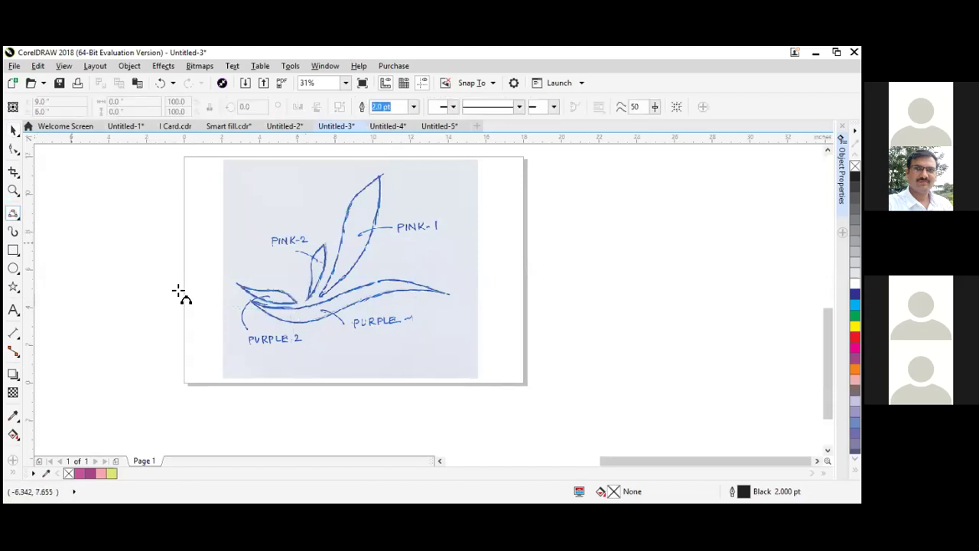
{"action": "scroll", "coordinate": [223, 273], "scroll_direction": "up", "scroll_amount": 1}
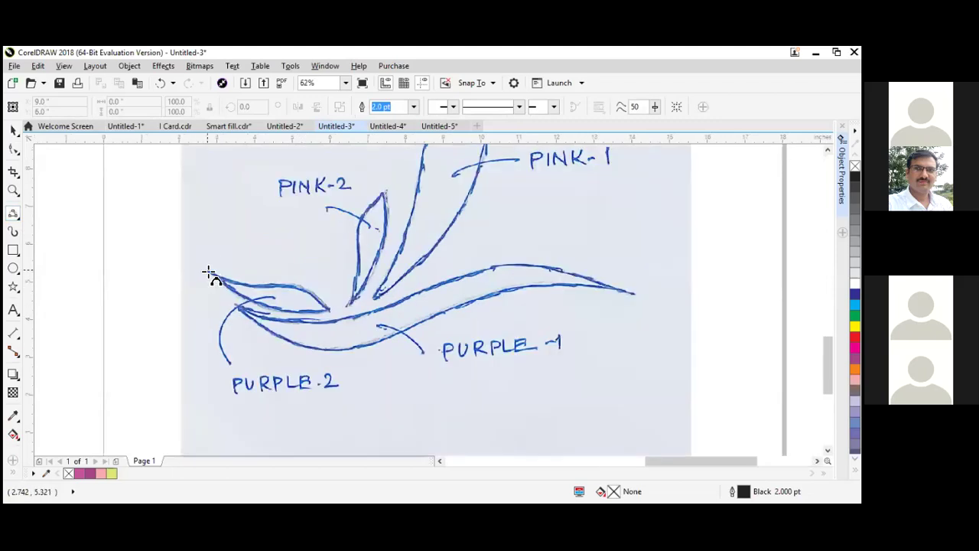